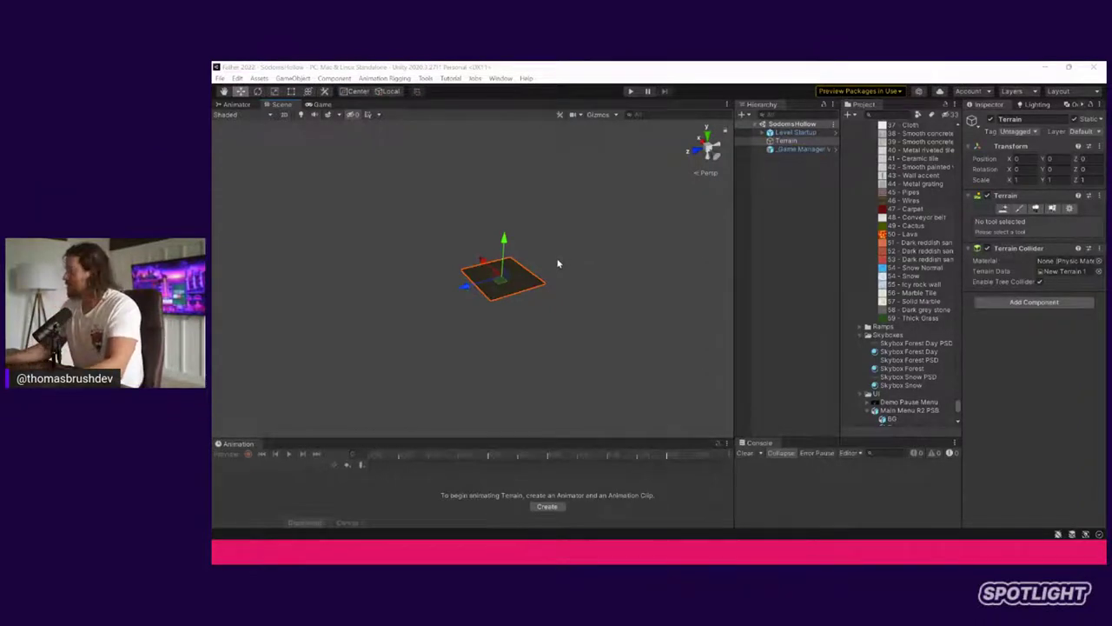
Examine the flat terrain in the scene from several angles and distances
scroll(518, 272, up, 10)
alt+drag(516, 273, 536, 267)
click(803, 148)
click(787, 141)
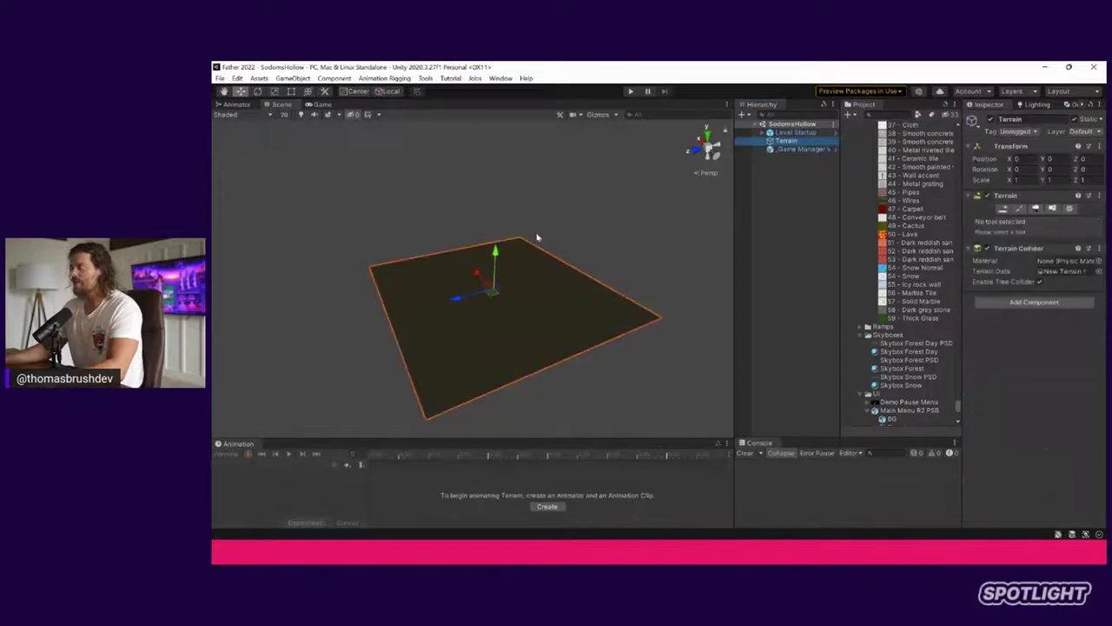
scroll(500, 274, up, 8)
alt+drag(472, 285, 939, 311)
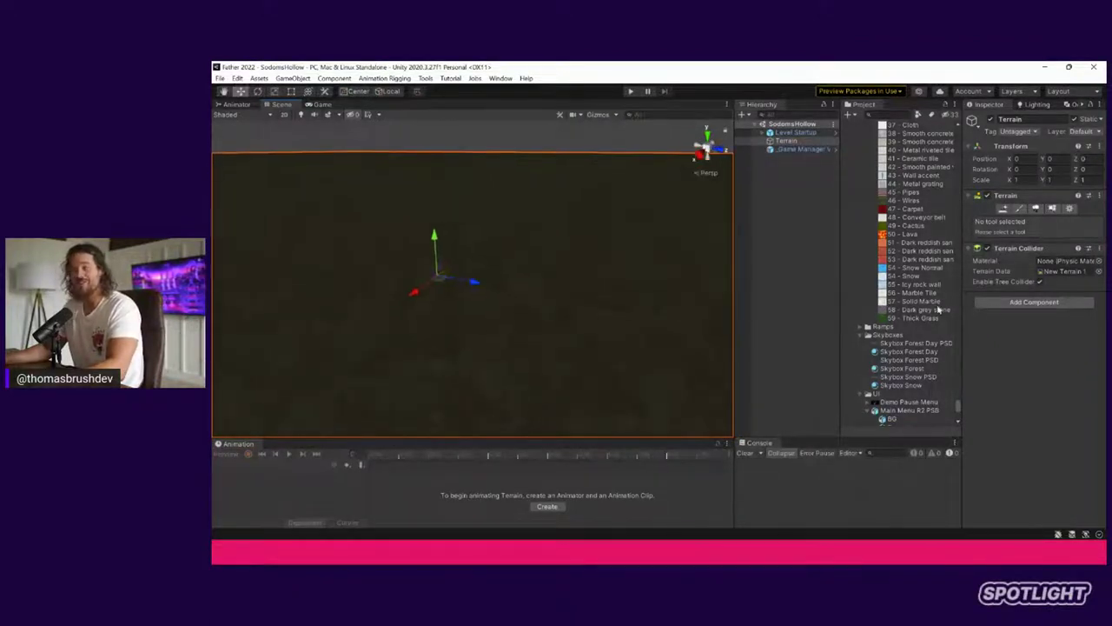
scroll(426, 264, down, 6)
middle_drag(624, 230, 667, 301)
alt+drag(667, 300, 608, 174)
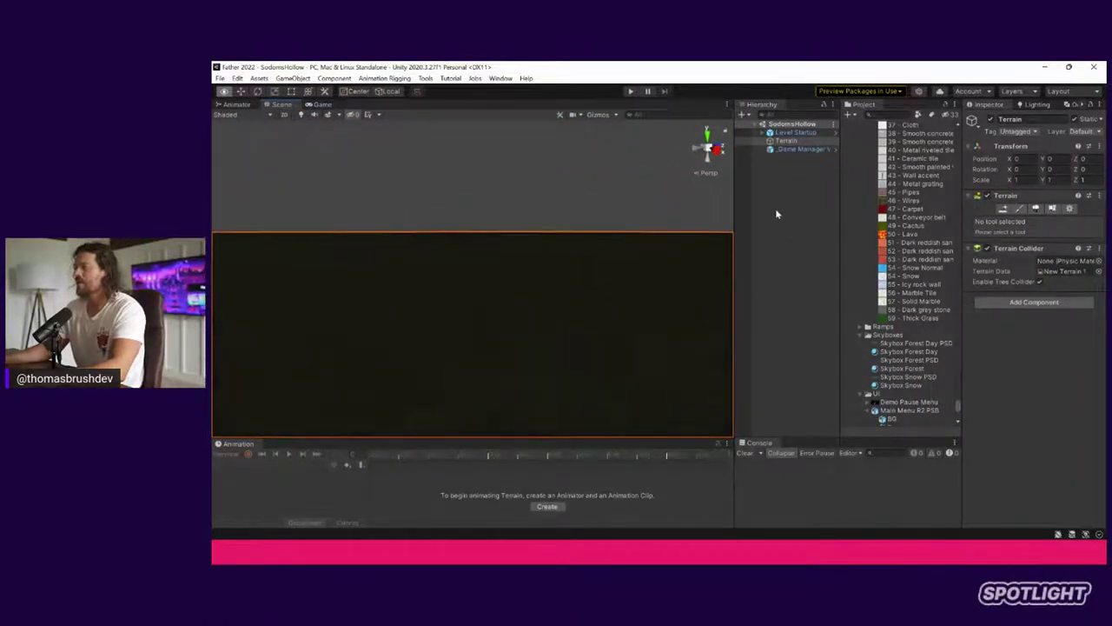
alt+drag(713, 216, 398, 256)
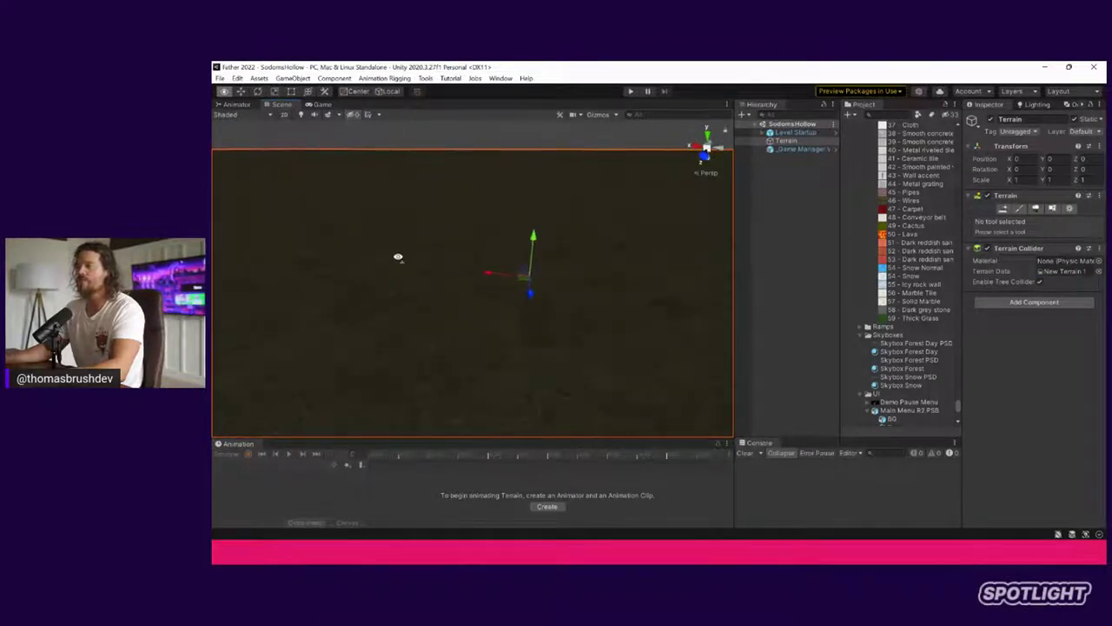
Clear all saves and run the SodomsHollow scene in play mode
click(791, 150)
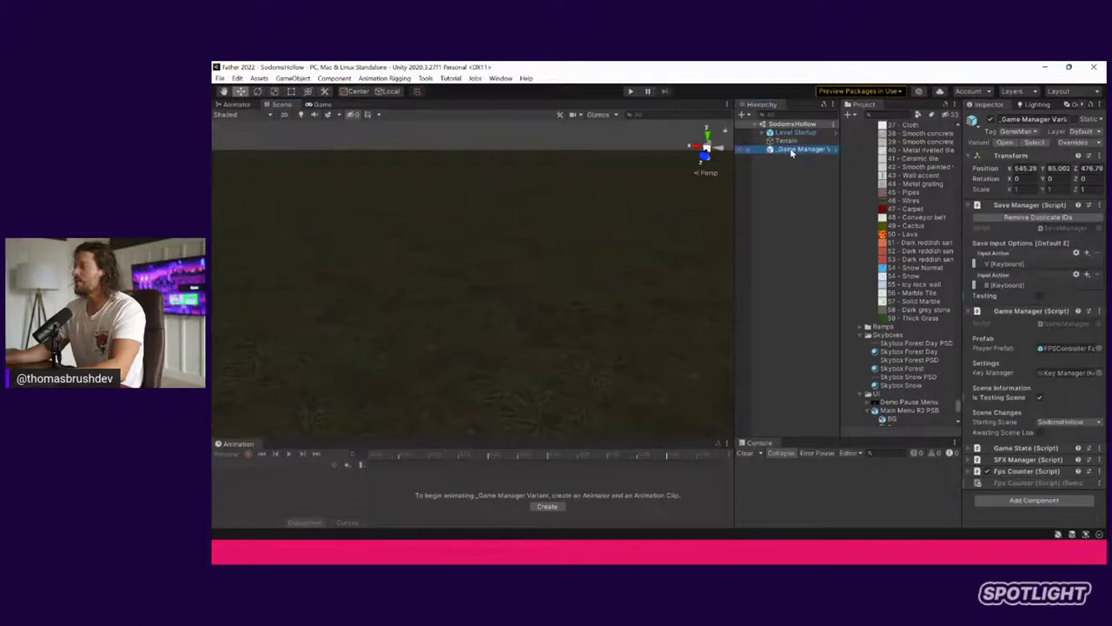
click(426, 78)
click(469, 118)
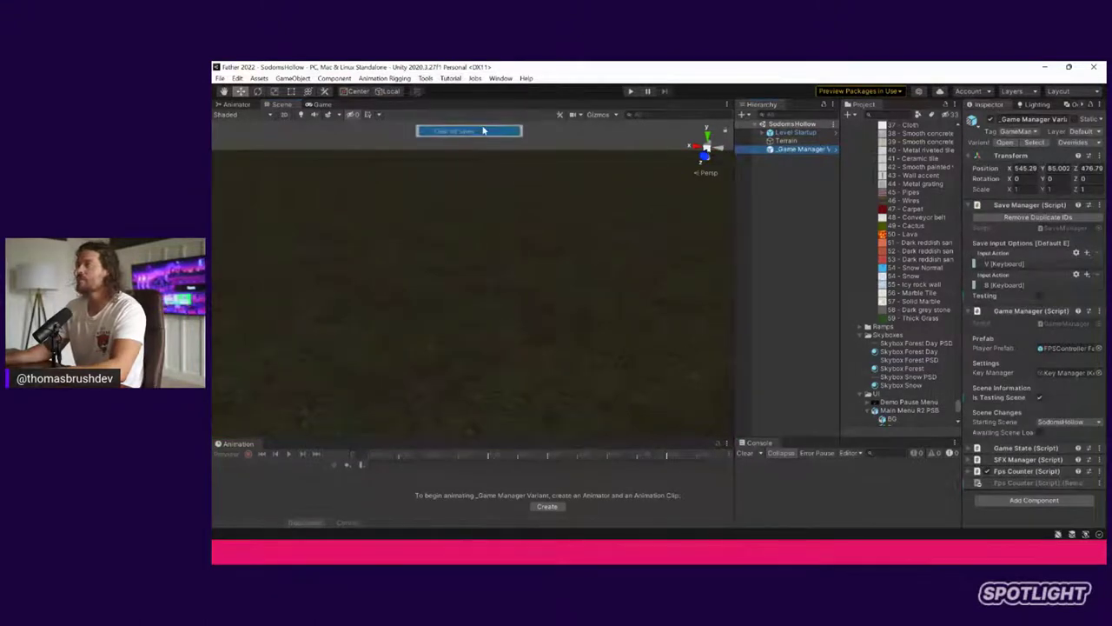
click(631, 91)
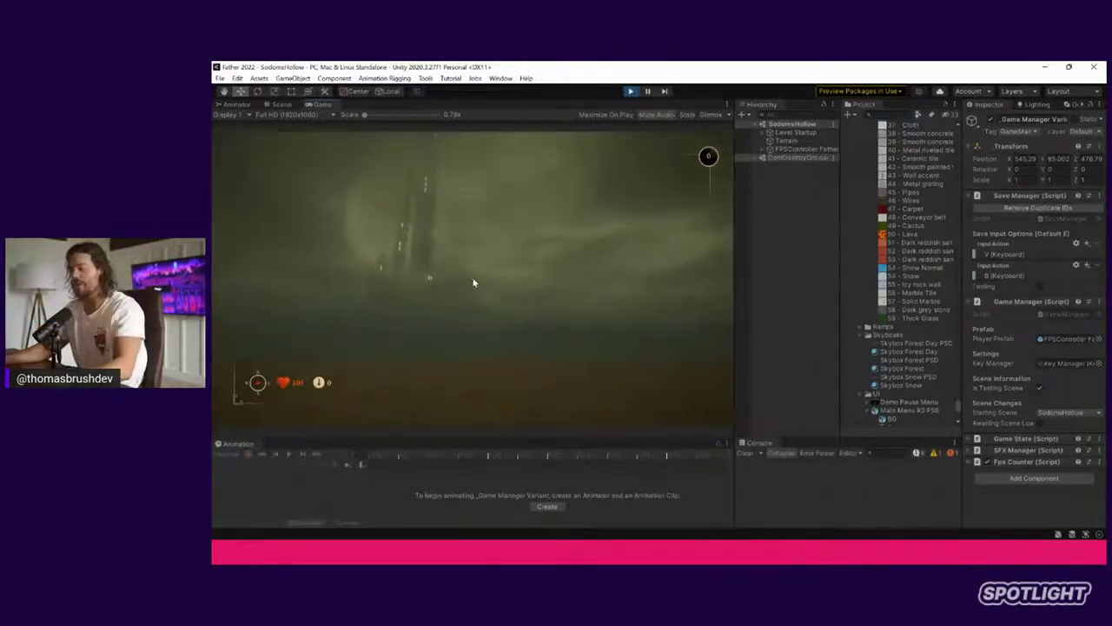
Switch to Photoshop and examine the full Skybox Forest Day PSD painting around the horizon
key(alt+Tab)
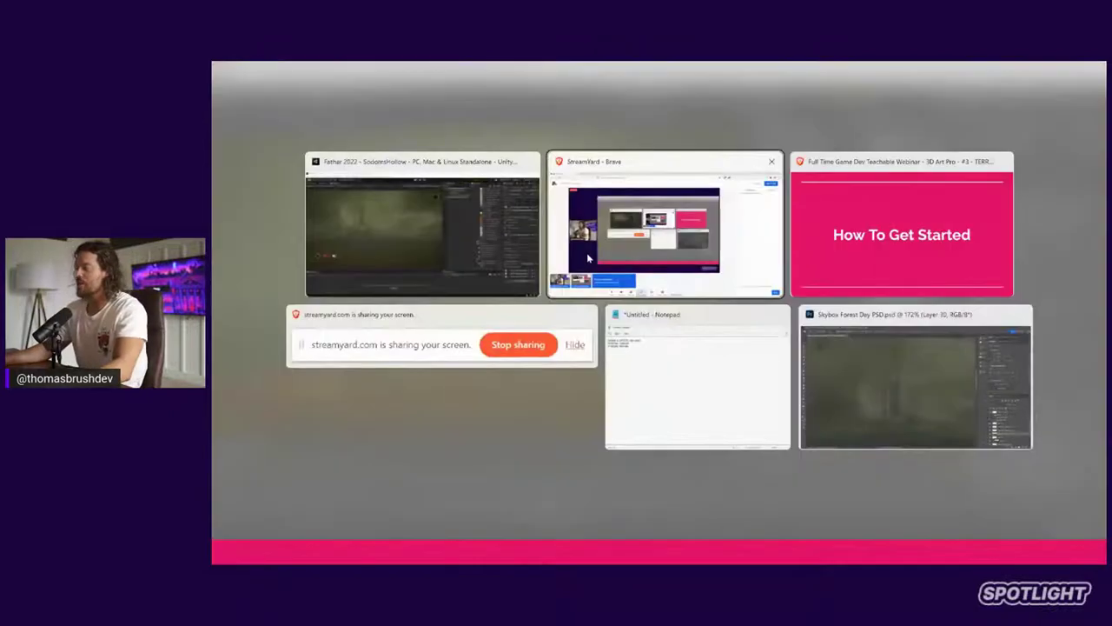
click(881, 376)
key(ctrl+minus)
key(ctrl+minus)
key(ctrl+minus)
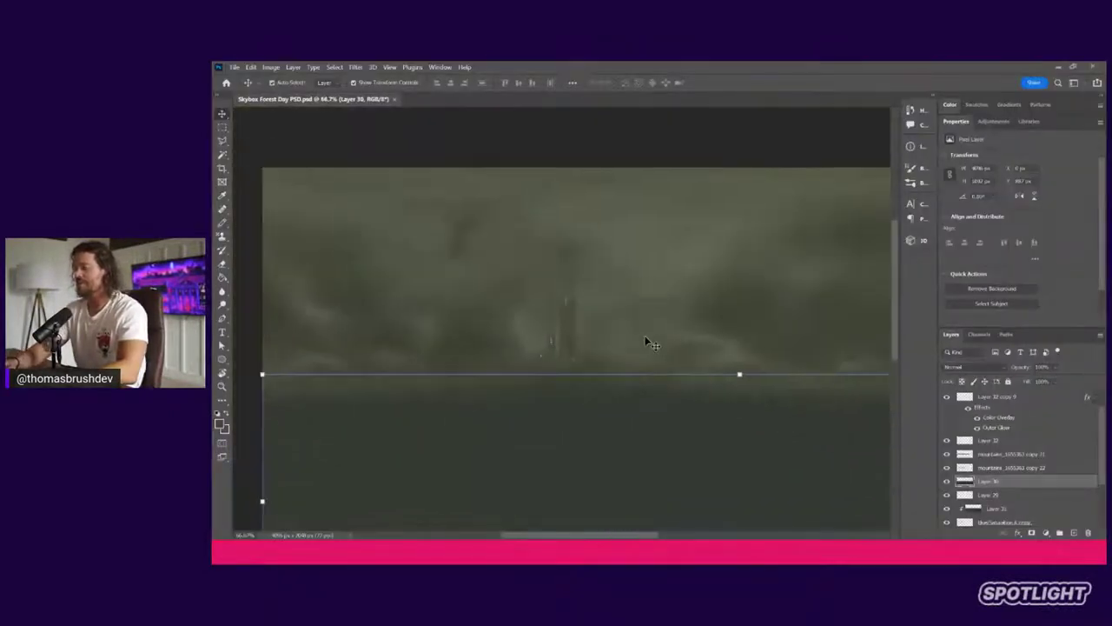
drag(645, 335, 649, 263)
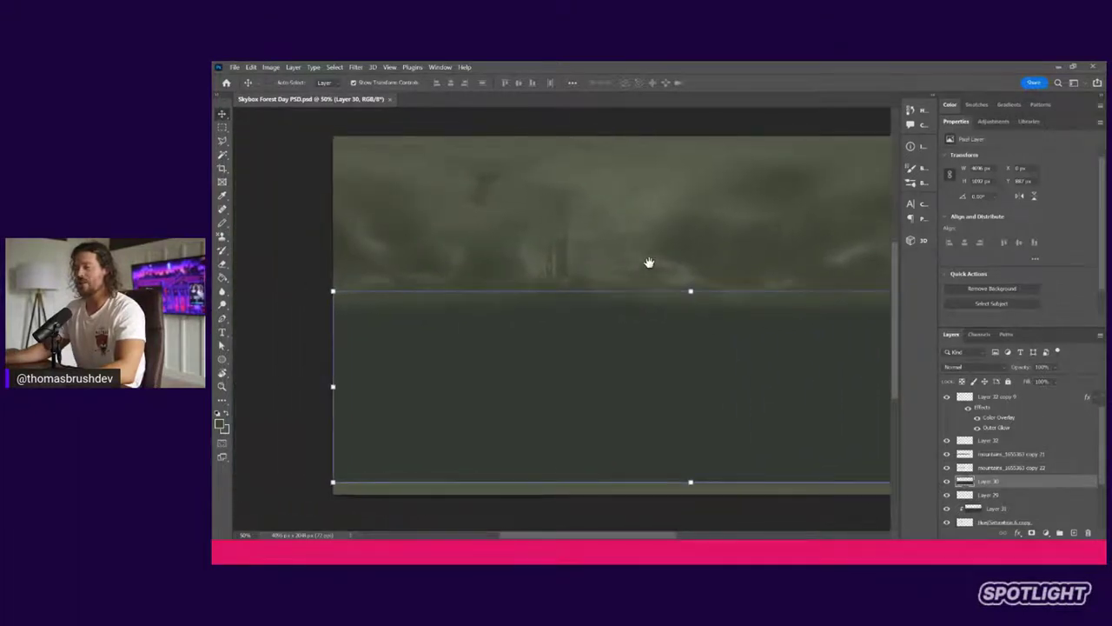
click(690, 133)
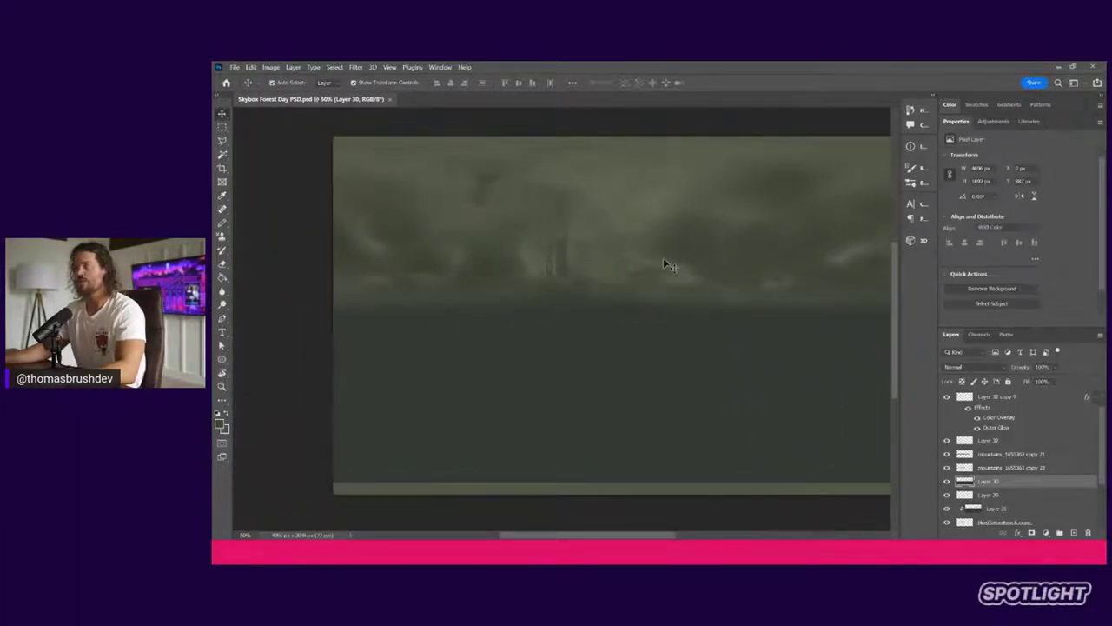
Hide every layer above Layer 28 to examine the bare cloudy sky, and show all the layers again
double_click(956, 122)
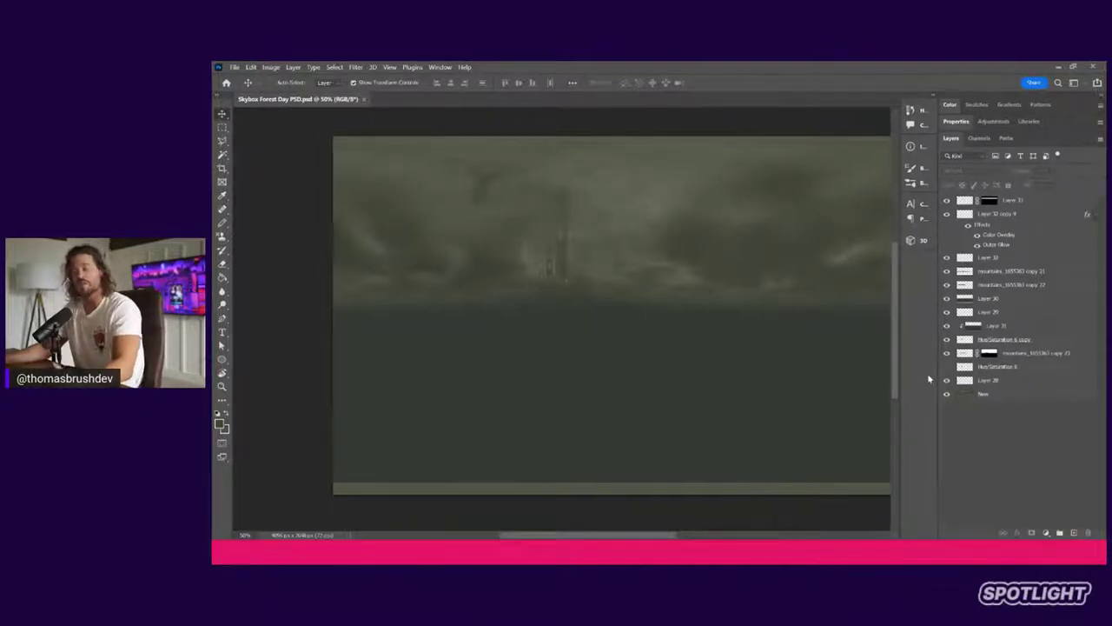
drag(947, 355, 947, 200)
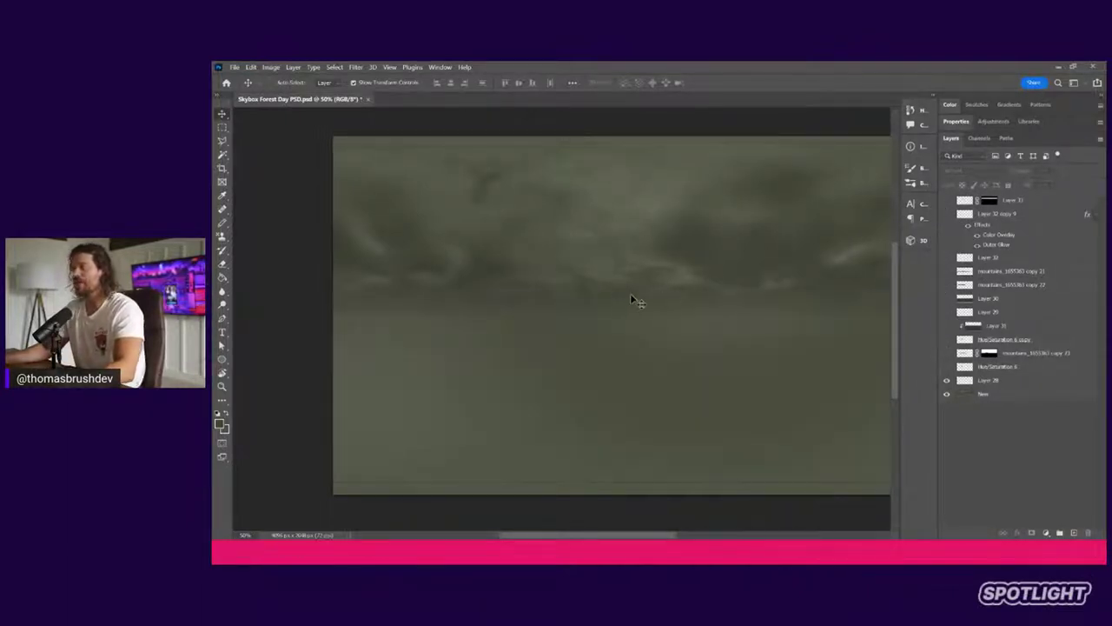
key(z)
click(294, 246)
drag(511, 373, 446, 206)
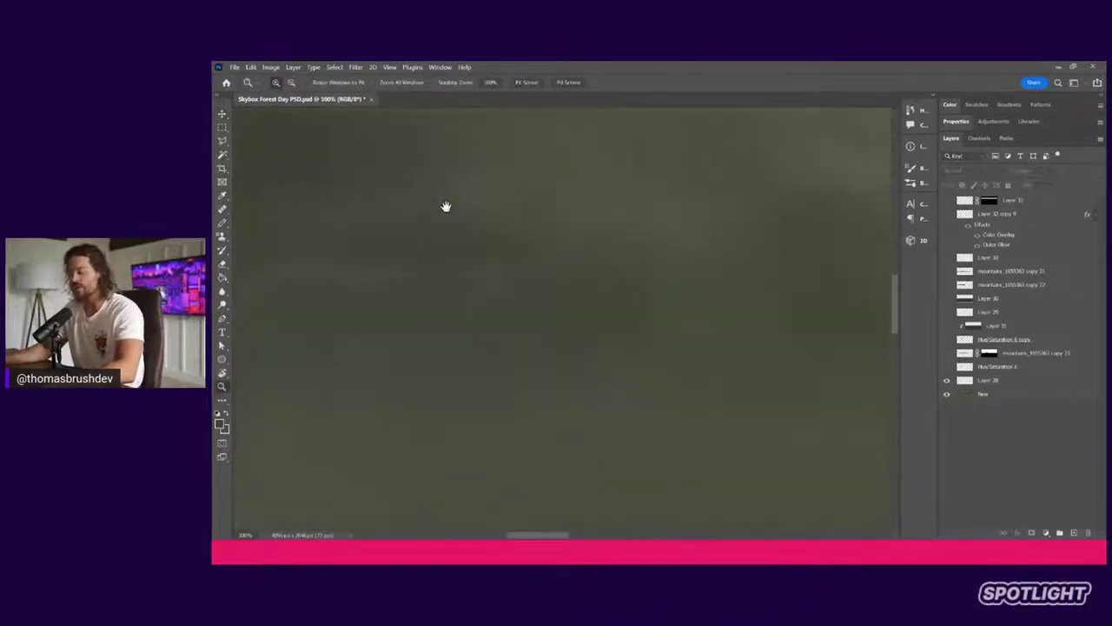
scroll(446, 206, down, 5)
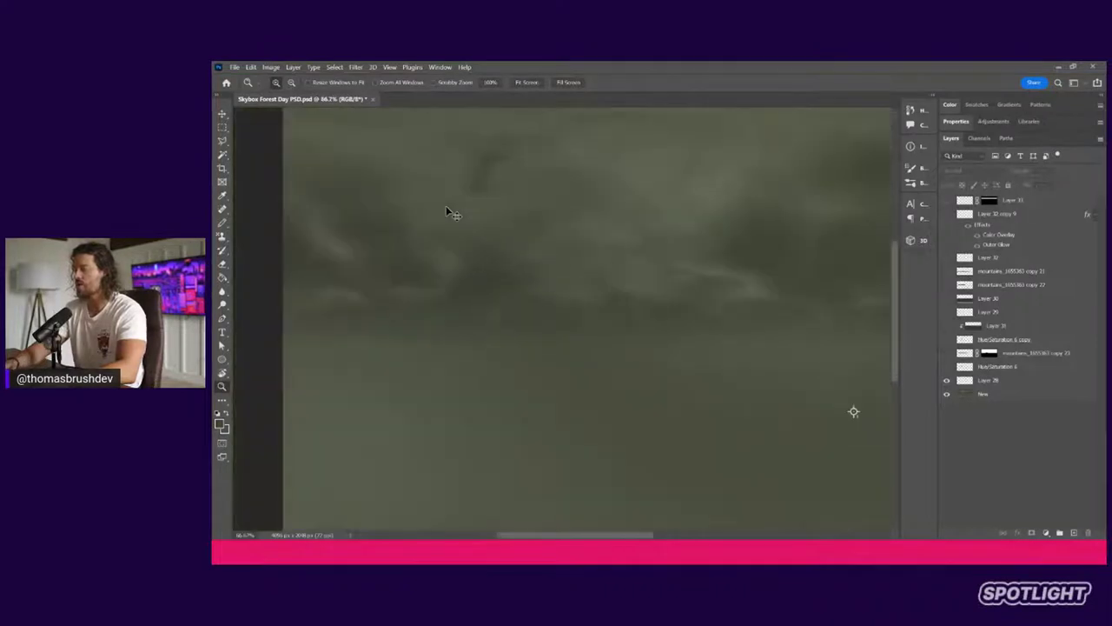
drag(708, 258, 431, 277)
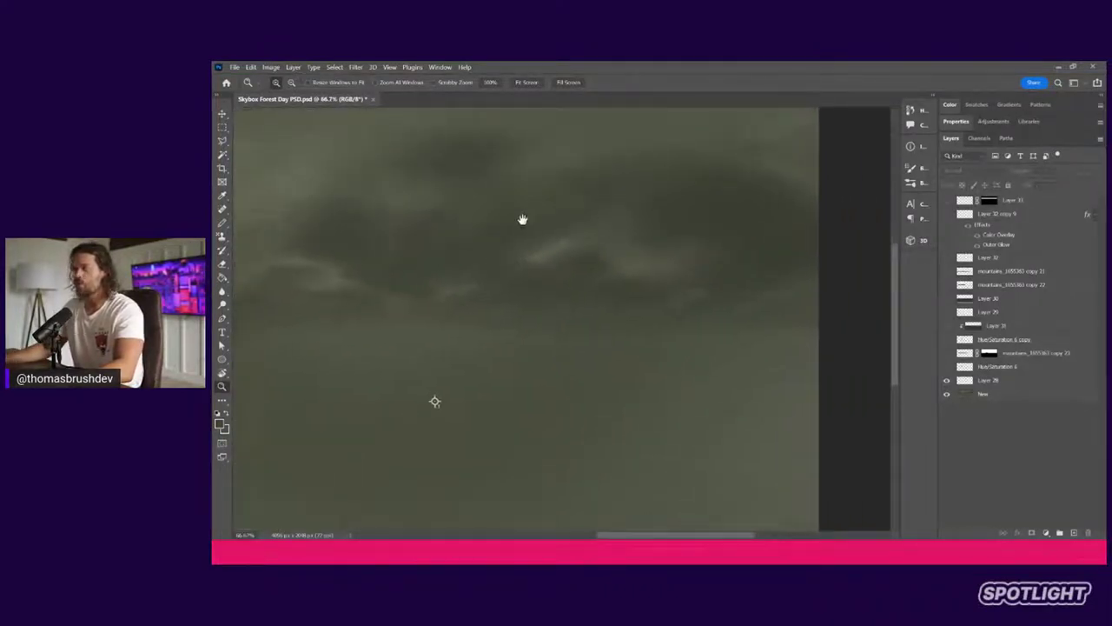
drag(521, 219, 733, 227)
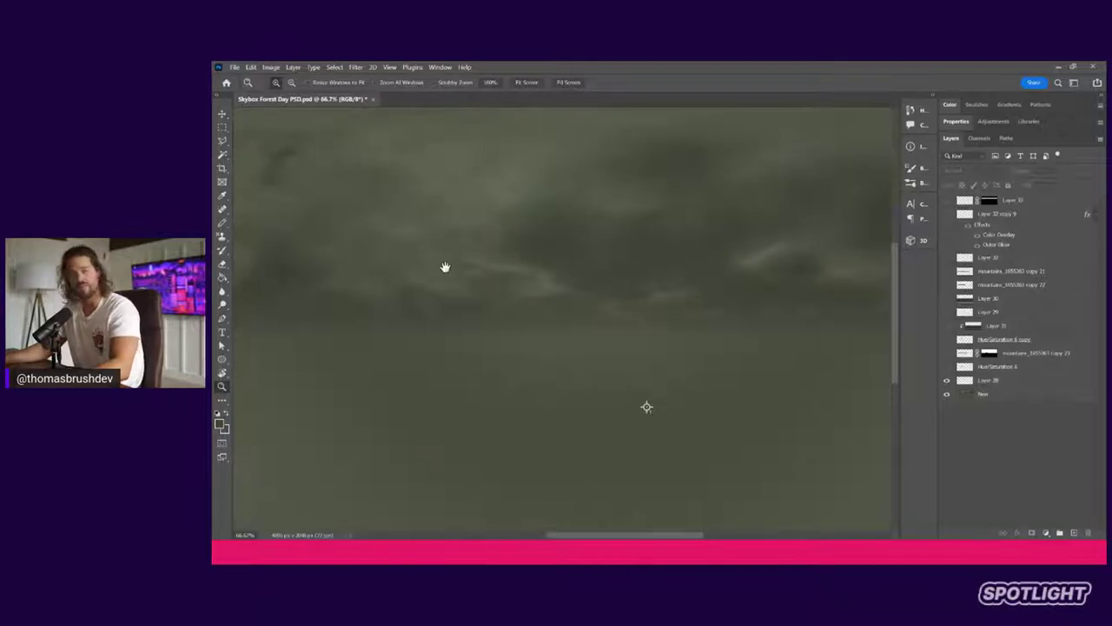
drag(445, 267, 561, 273)
drag(947, 375, 947, 202)
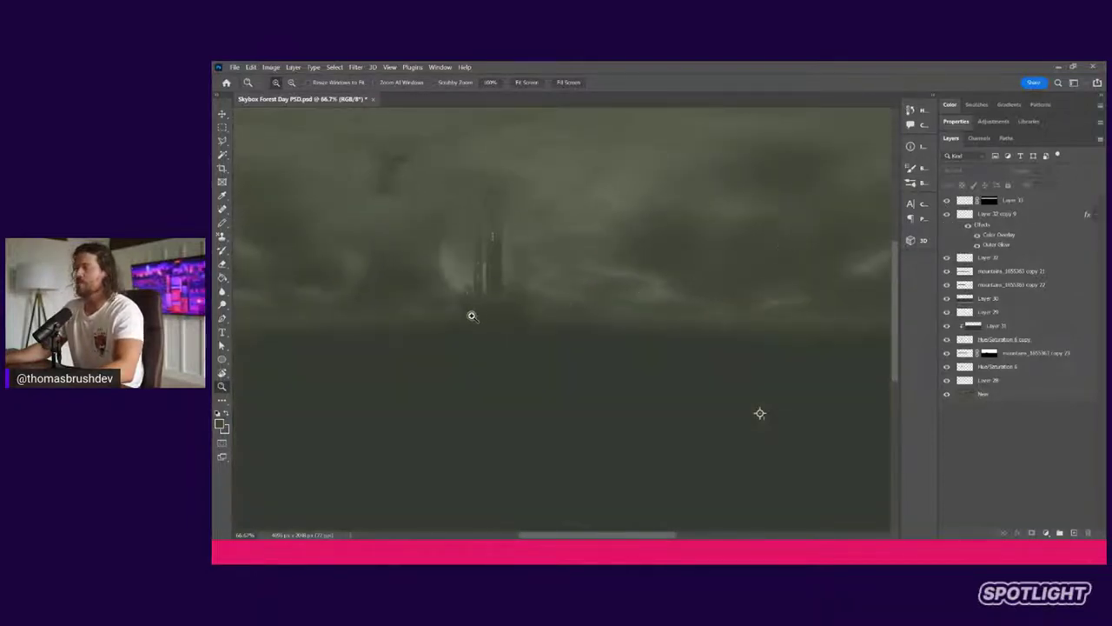
click(220, 115)
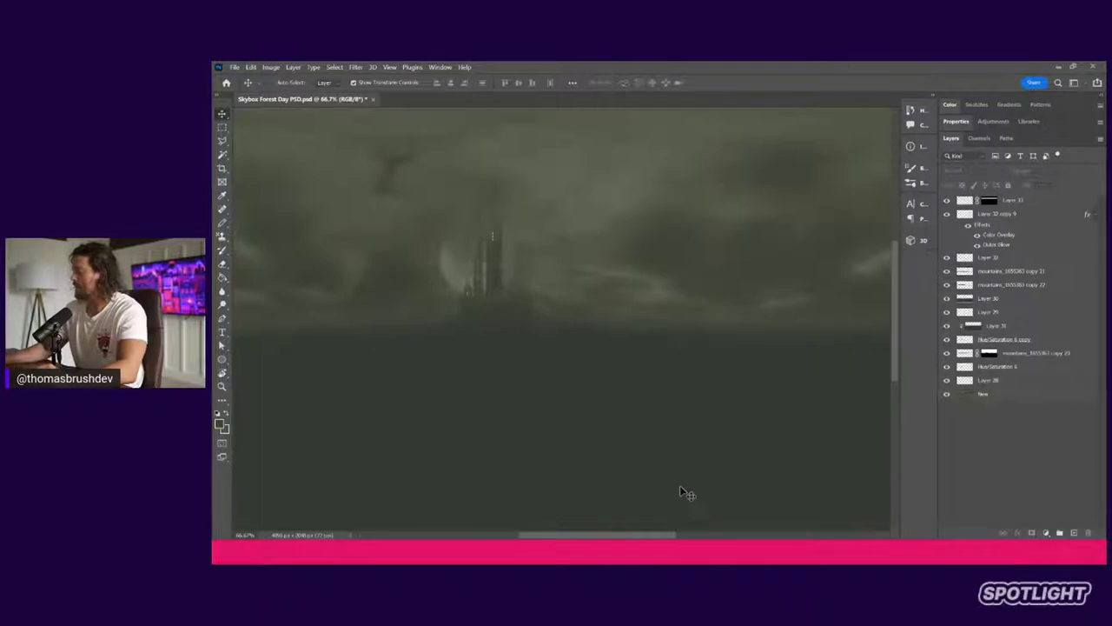
Switch back to Unity, look around the sky and ground in the running game, and pause it
key(super+Tab)
click(655, 220)
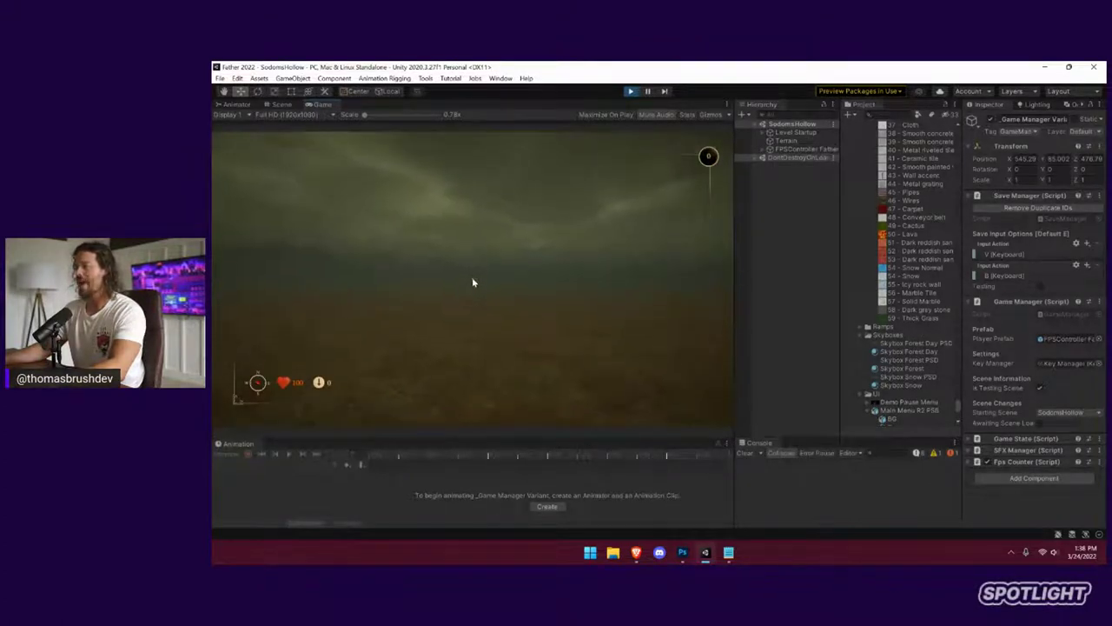
key(Escape)
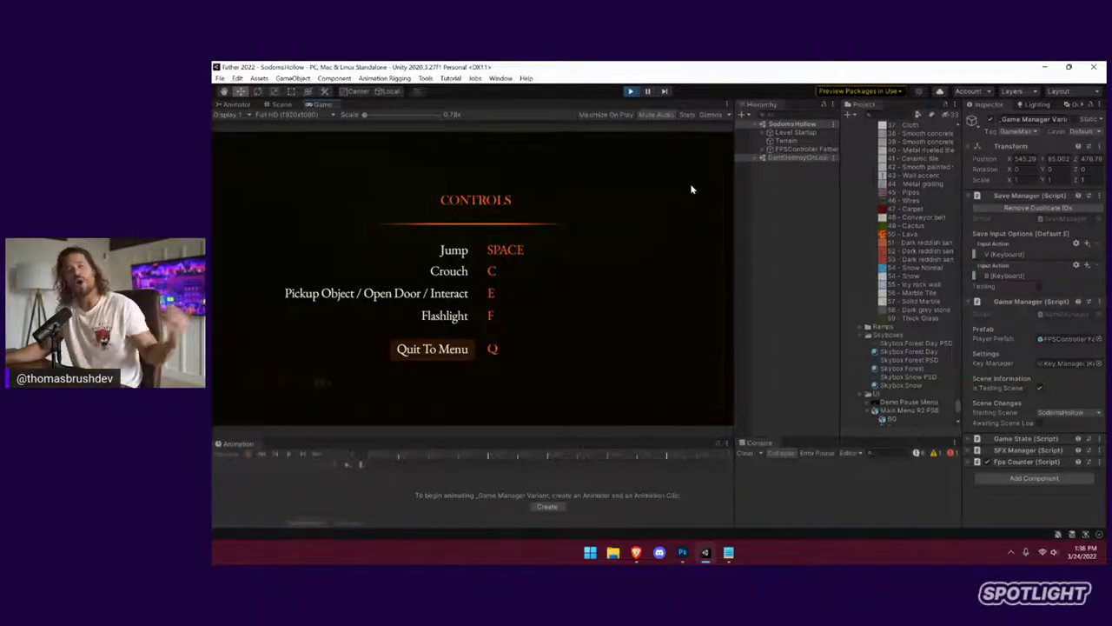
Turn off fog in the scene's environment lighting settings and view the running game without it
click(1033, 105)
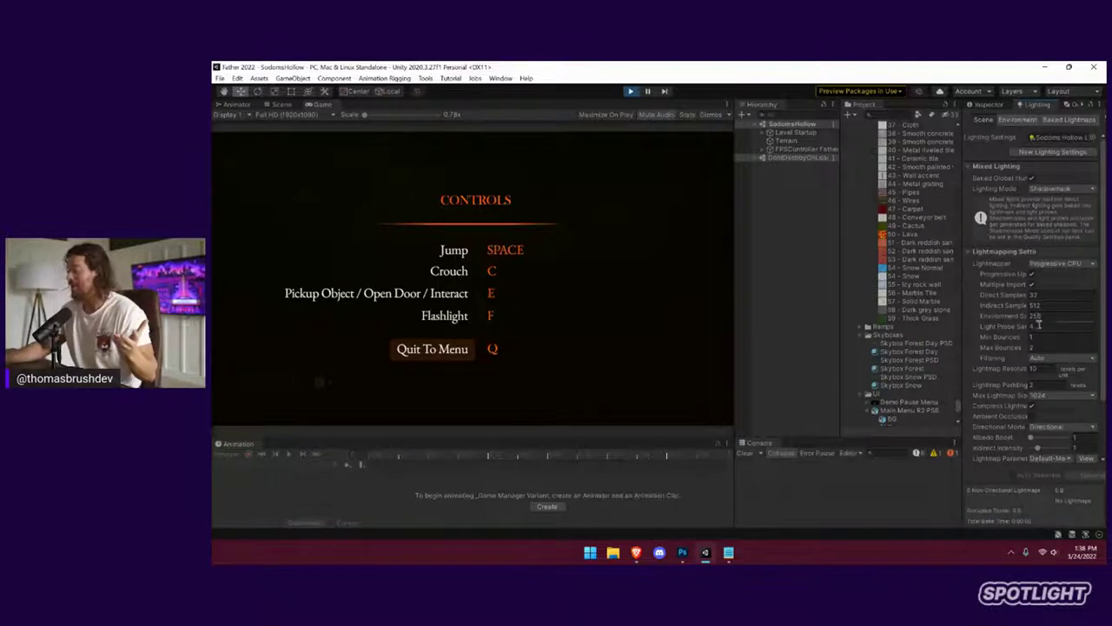
scroll(1033, 221, down, 2)
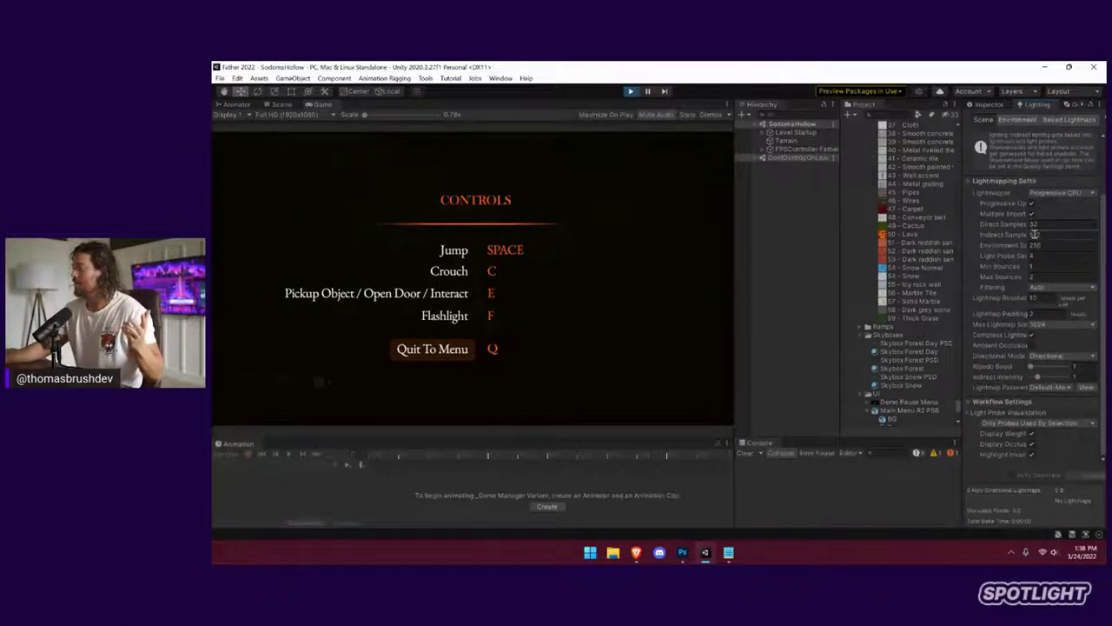
click(1018, 119)
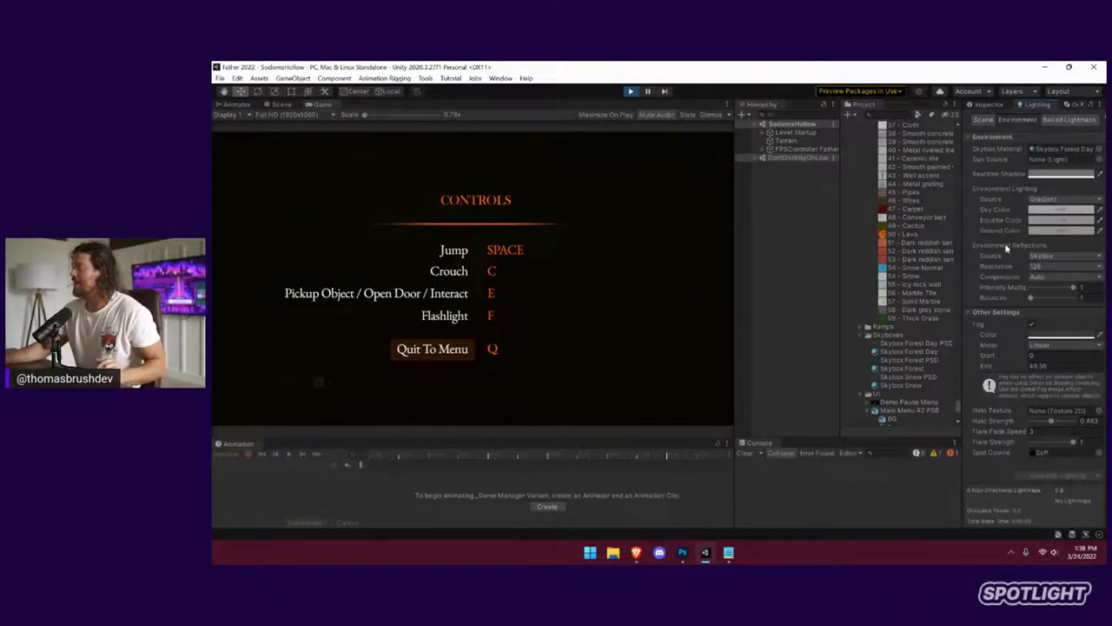
click(1032, 325)
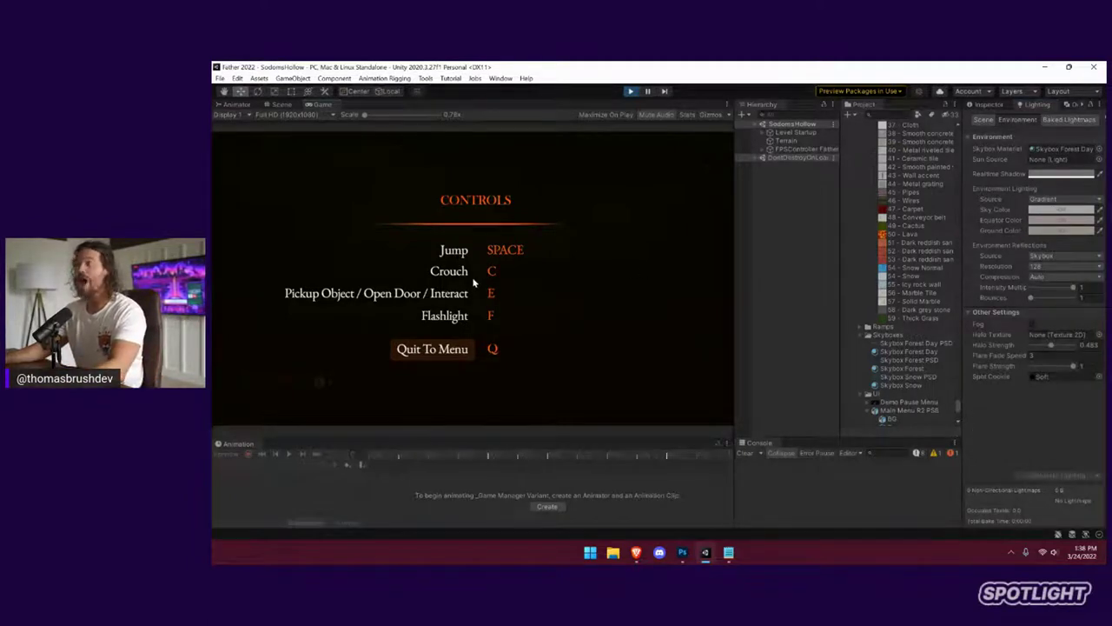
key(Escape)
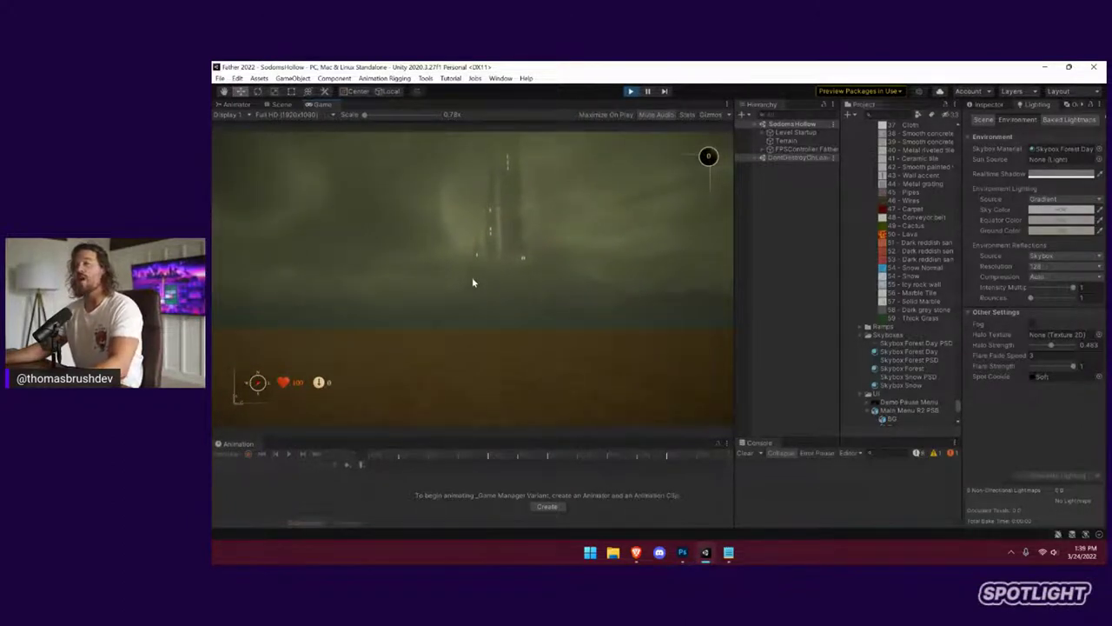
key(Escape)
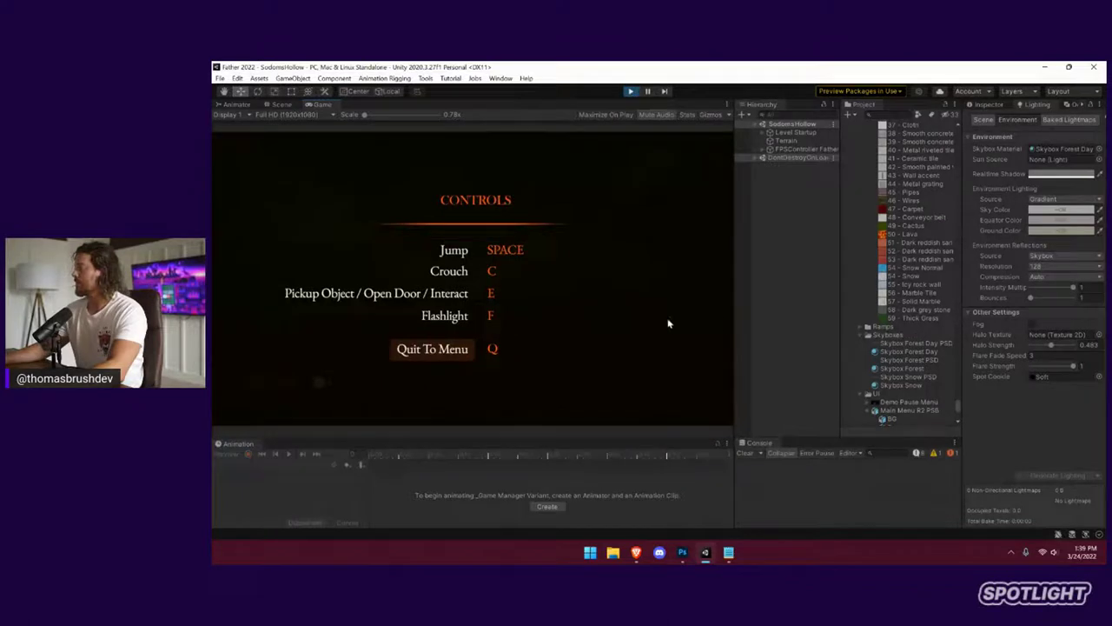
Turn the environment fog back on and view the running game with it
click(1032, 325)
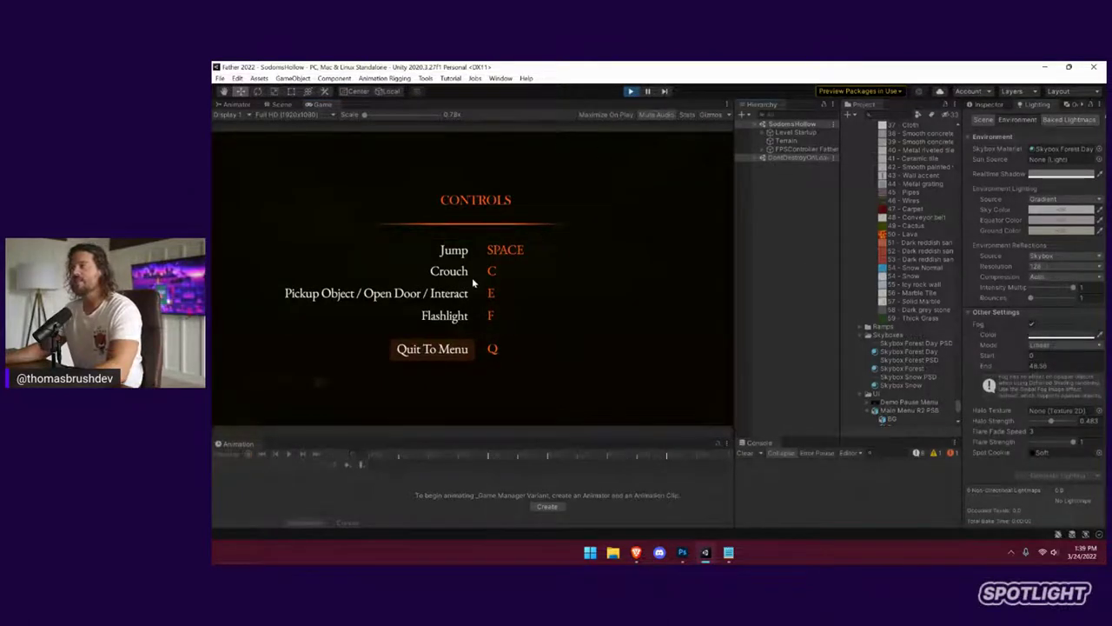
key(Escape)
key(Escape)
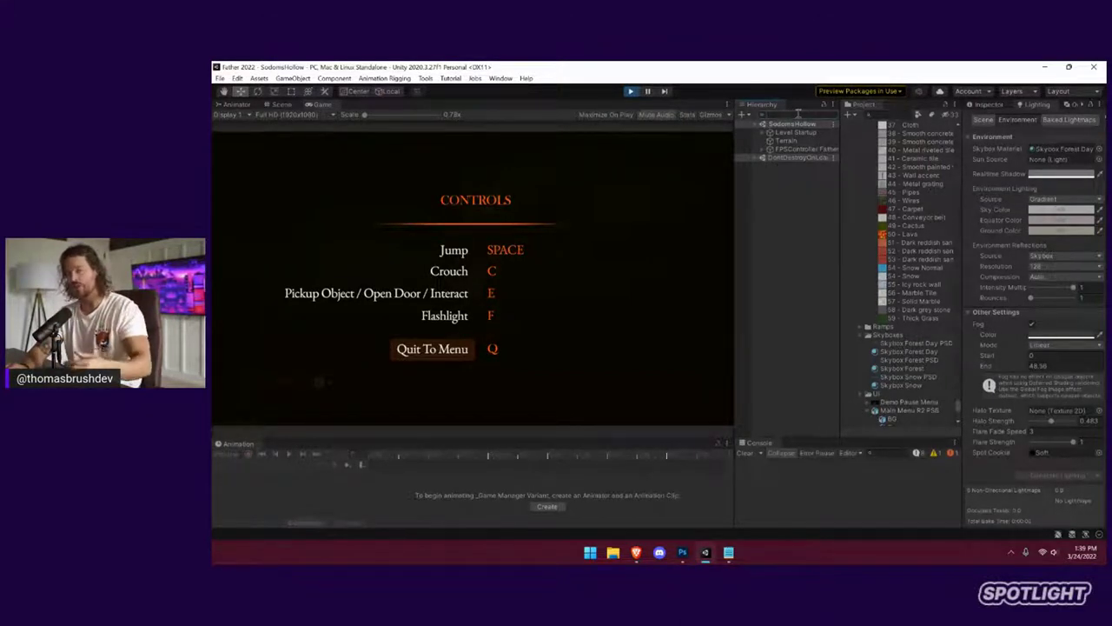
Search the scene objects for "post", select the Post Processing Volume, and look around the running game
text(post)
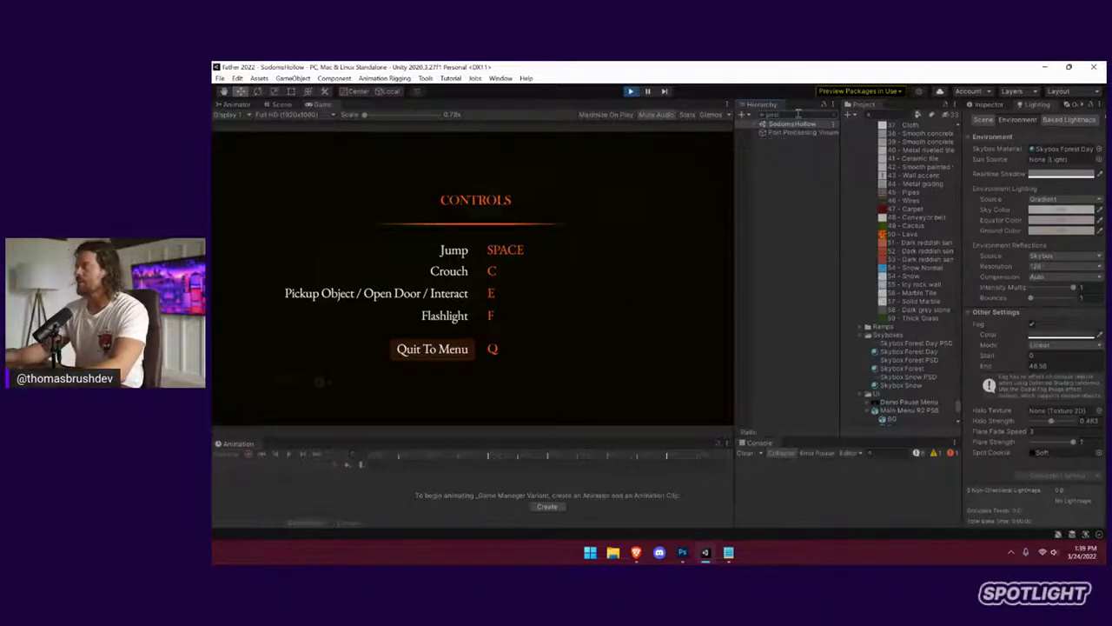
click(801, 132)
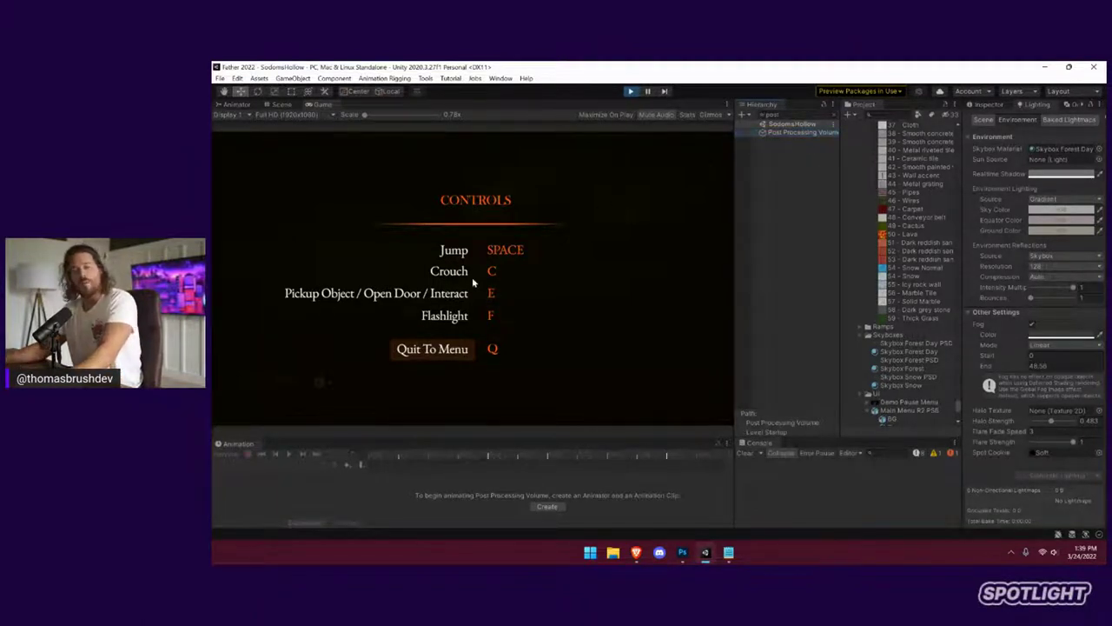
key(Escape)
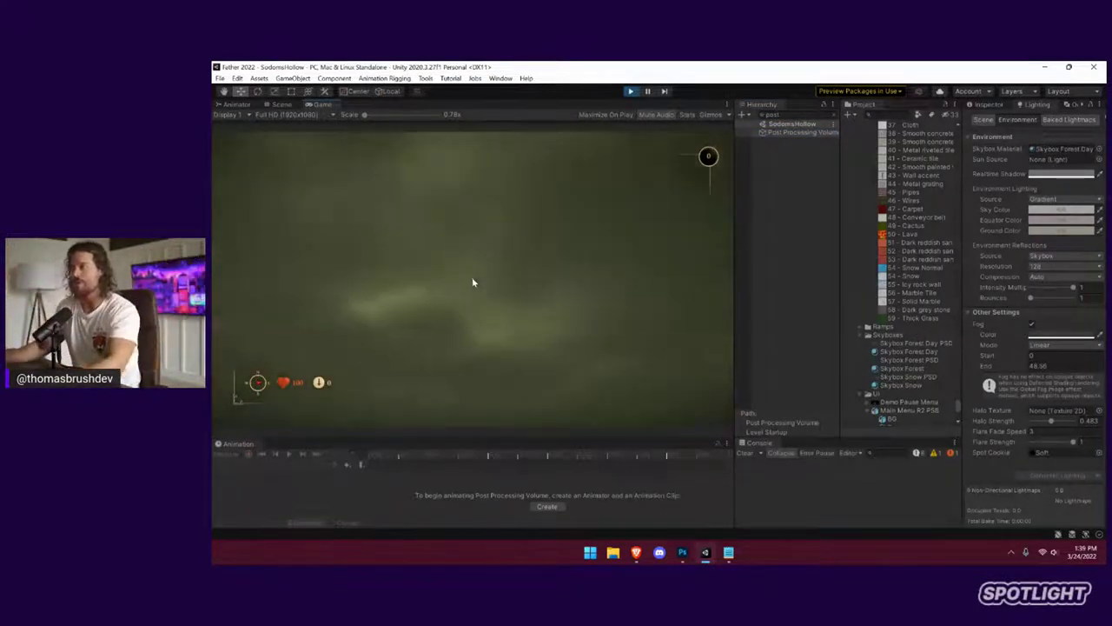
key(Escape)
Frame the Post Processing Volume in the scene view and show its component settings
click(281, 105)
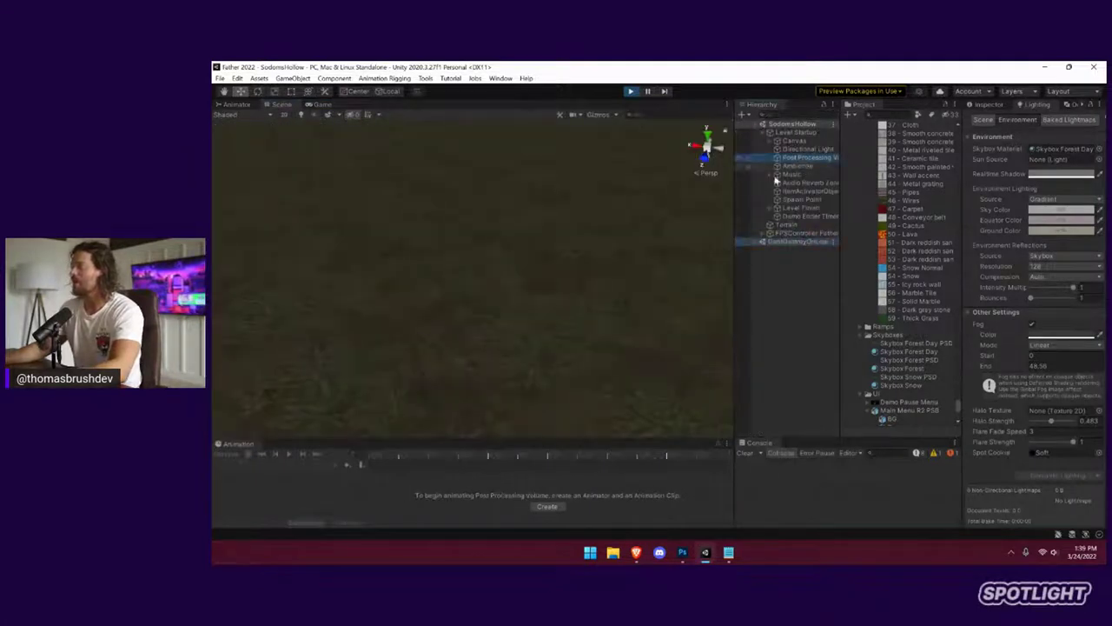
key(f)
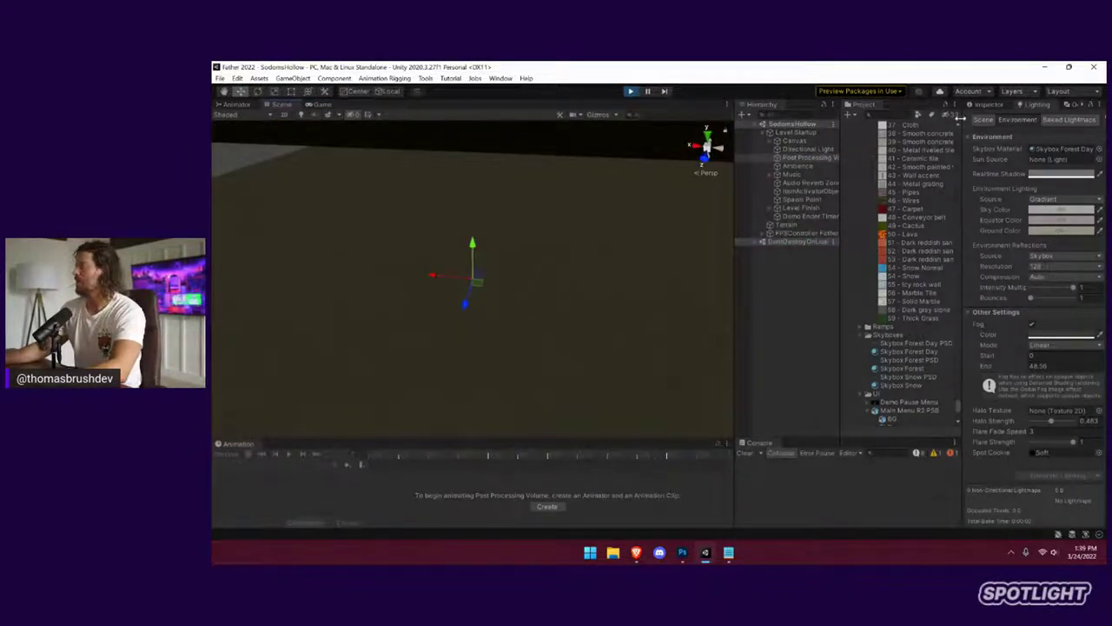
click(987, 105)
scroll(539, 273, down, 5)
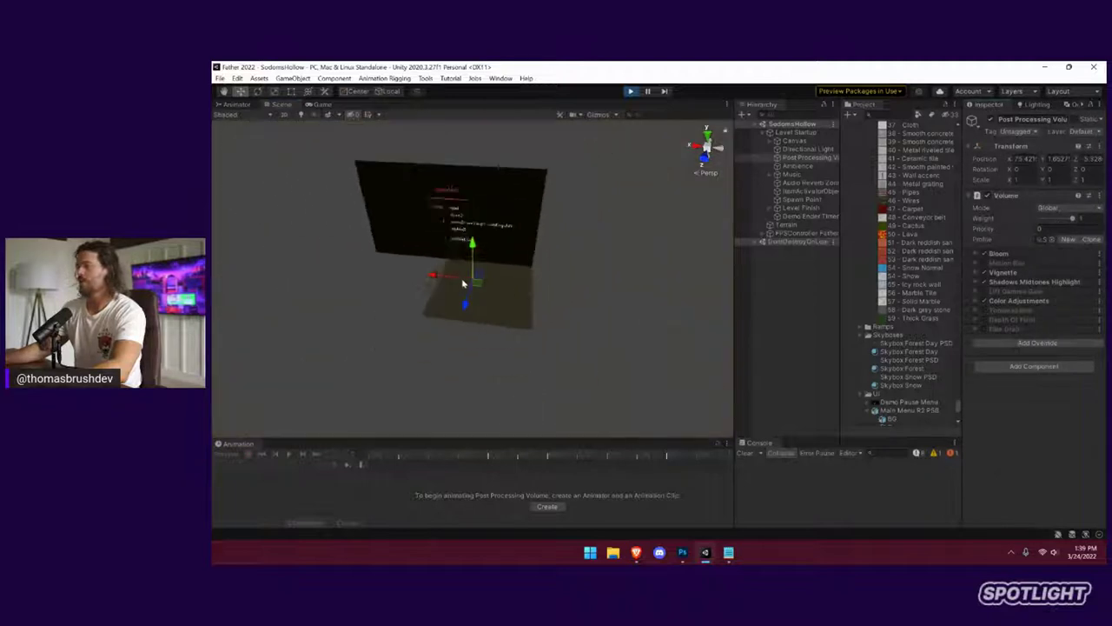
Switch the Post Processing Volume's mode to Local and add a box collider to it
scroll(464, 283, down, 3)
right_drag(596, 203, 663, 304)
click(1061, 213)
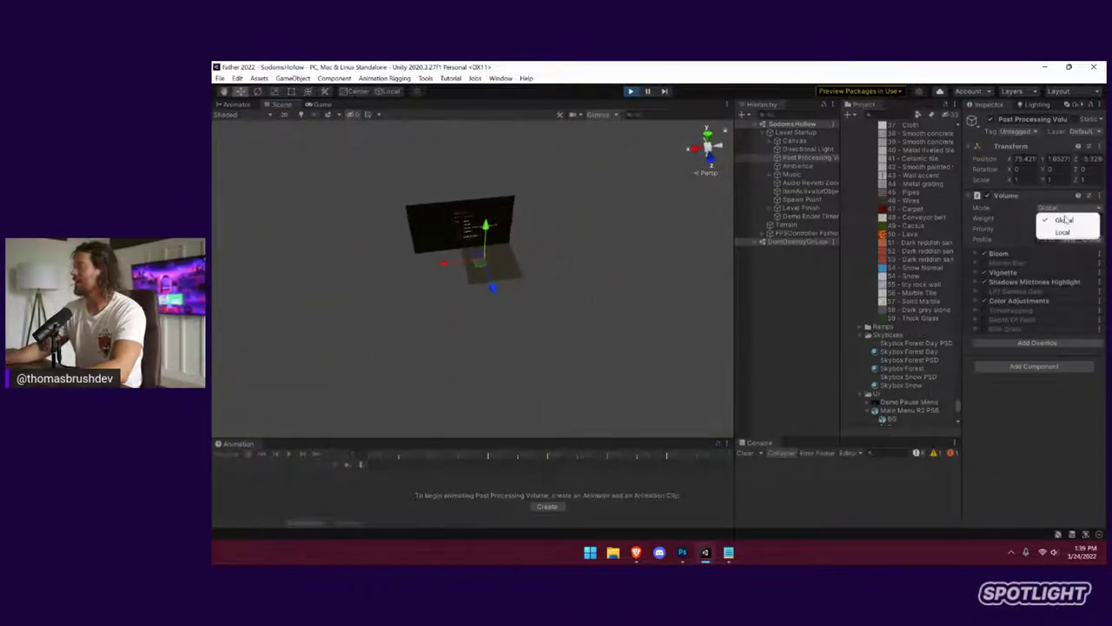
click(1065, 229)
right_drag(556, 286, 559, 286)
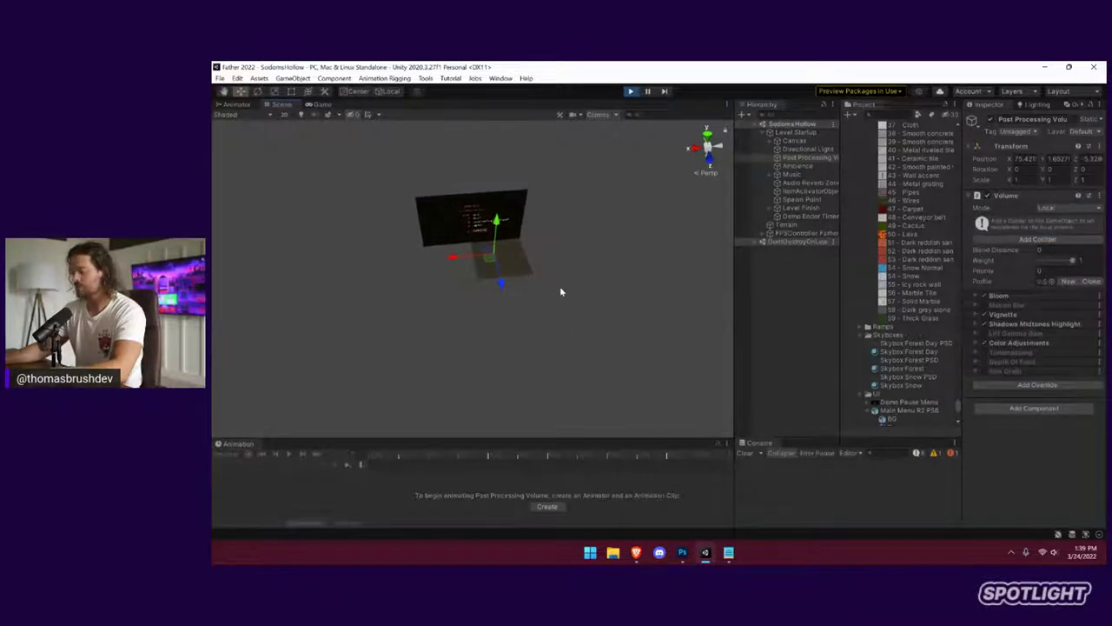
key(f)
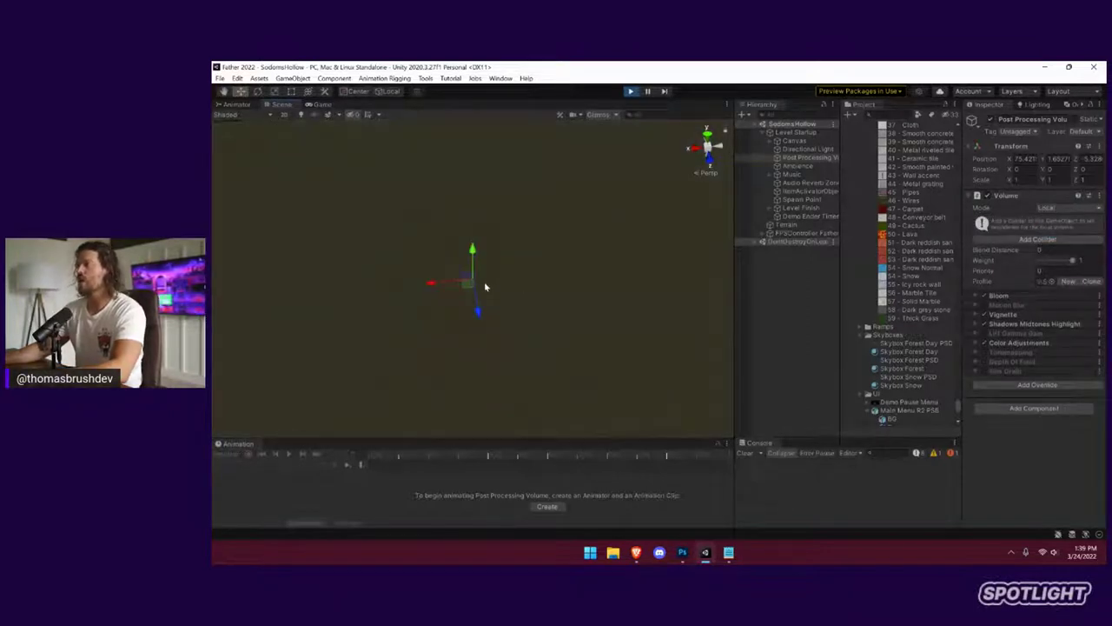
scroll(484, 284, down, 6)
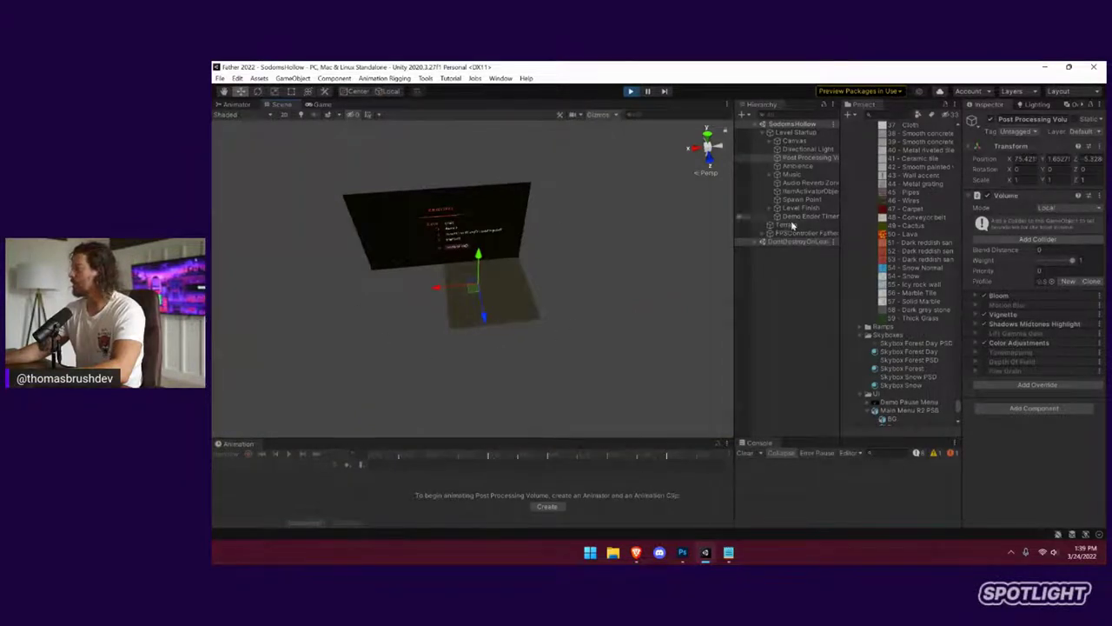
click(1053, 240)
click(1061, 248)
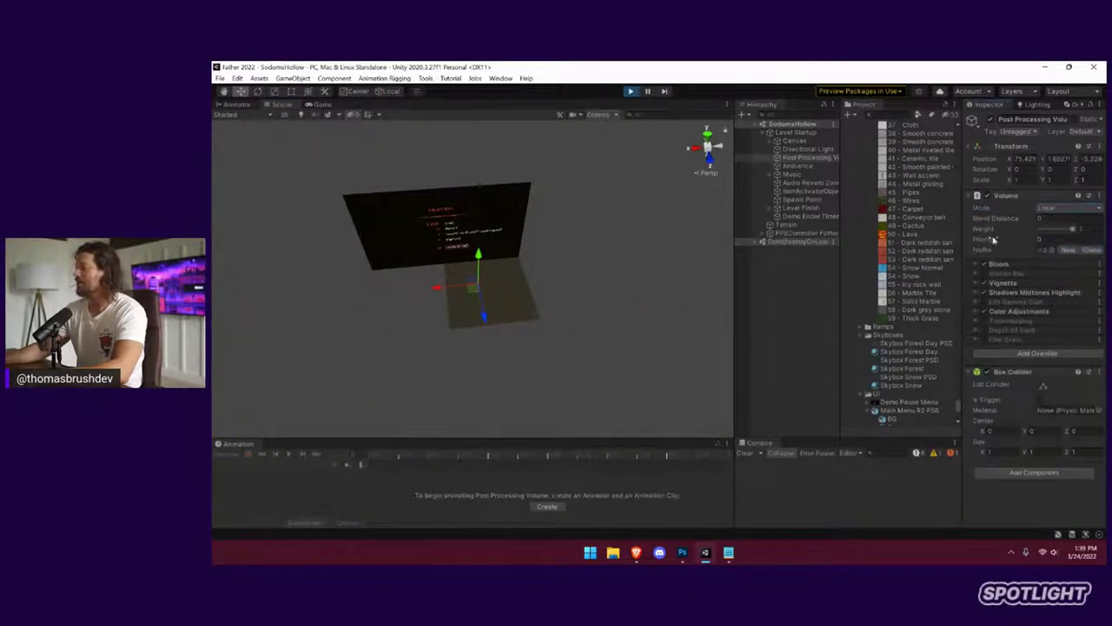
Edit the Post Processing Volume's box collider and set its size to 50 on X, Y and Z
scroll(492, 304, up, 5)
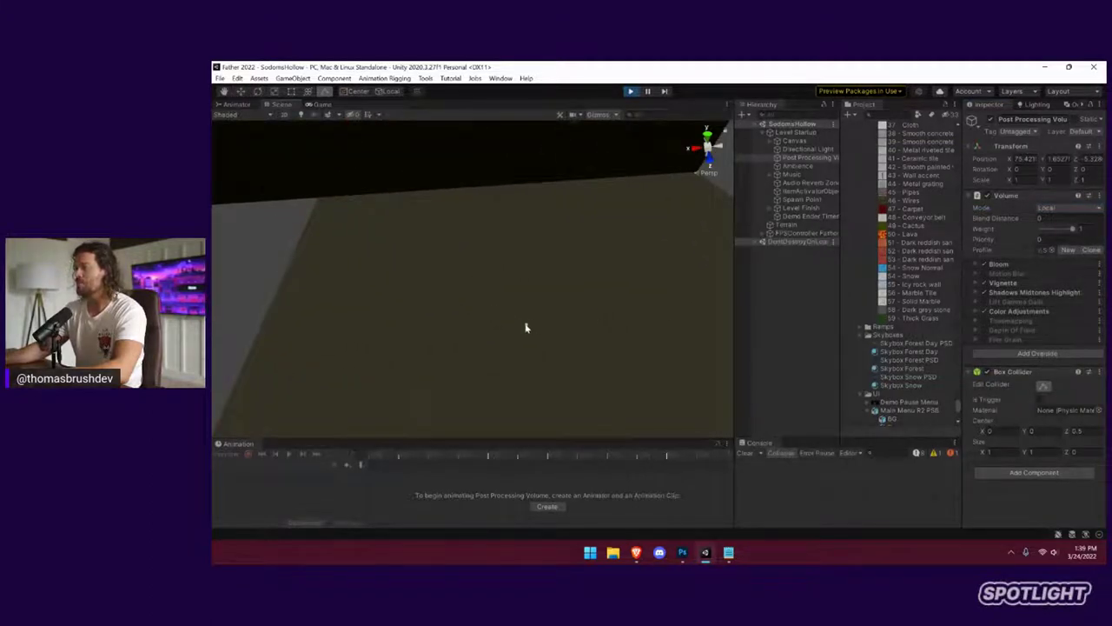
drag(526, 326, 1065, 352)
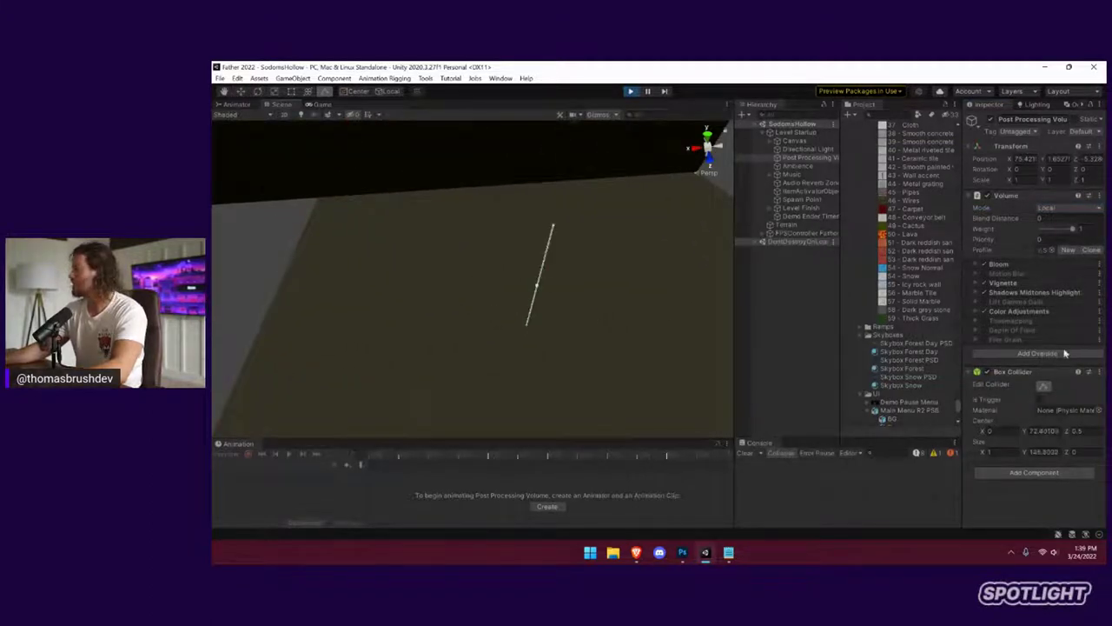
click(1012, 453)
text(50)
key(Tab)
text(50)
key(Tab)
text(50)
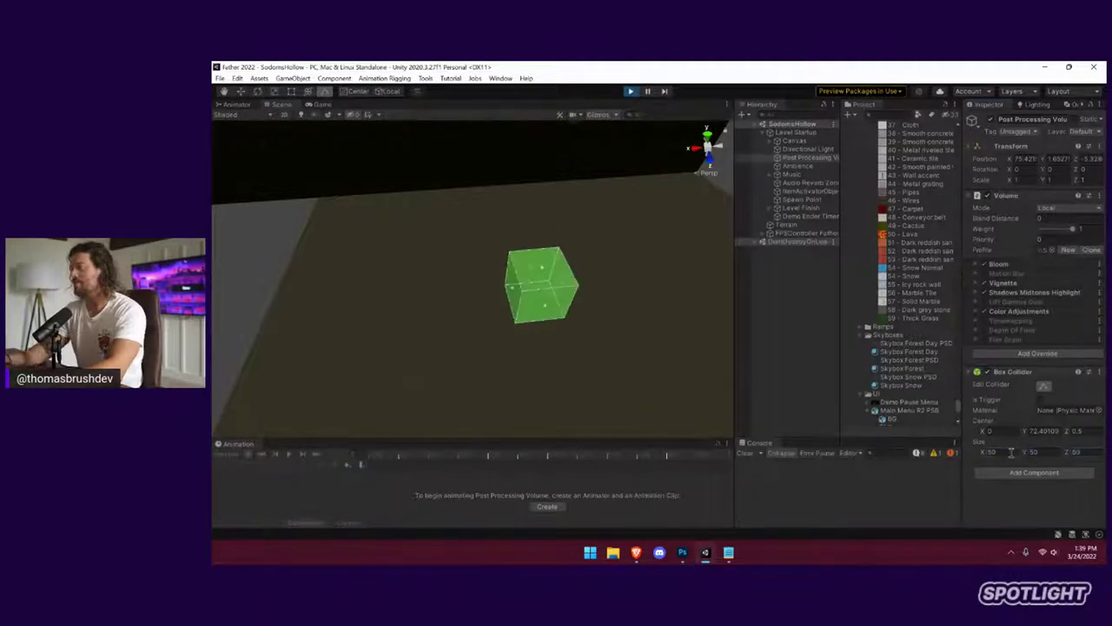
Stretch the box collider's sides across most of the terrain, to about 531 on X and 277 on Z
drag(561, 281, 439, 298)
drag(625, 298, 677, 383)
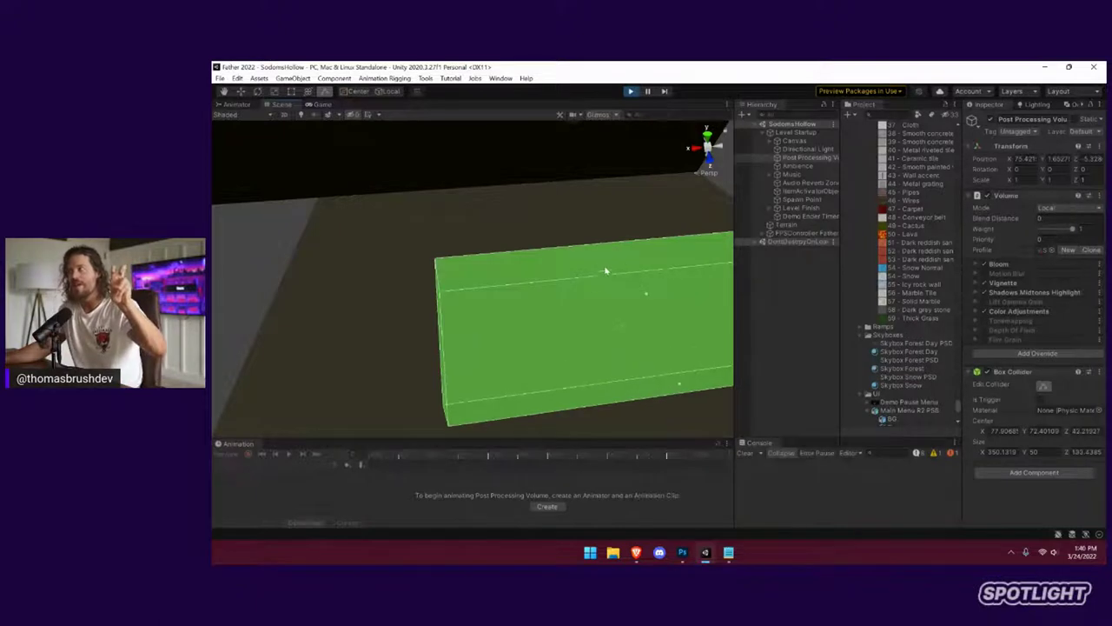
drag(604, 264, 558, 188)
drag(437, 276, 251, 299)
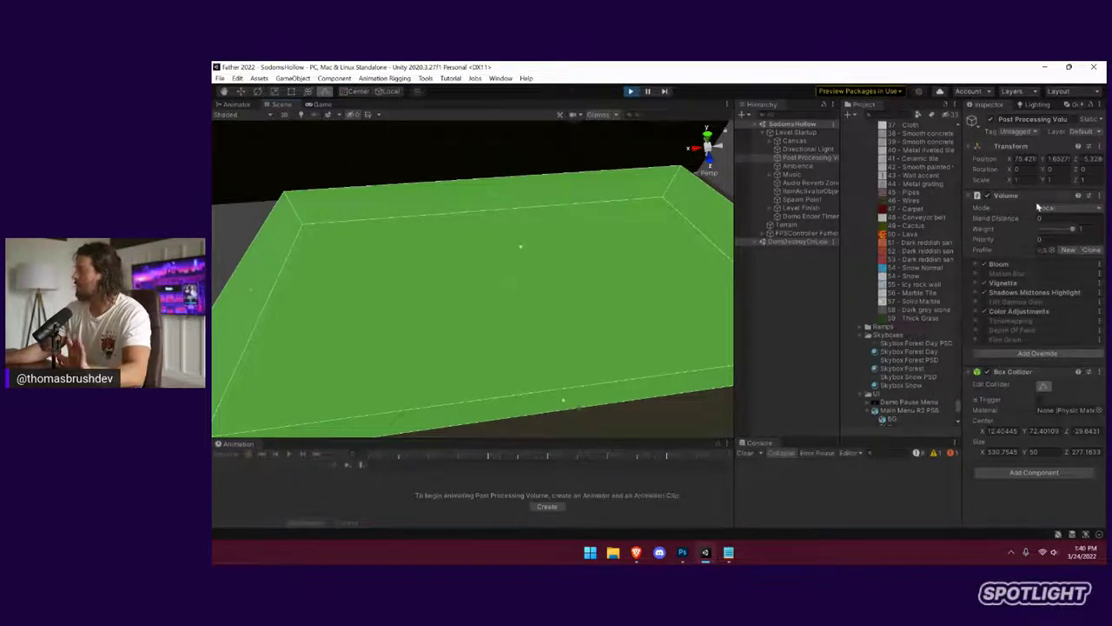
Set the Post Processing Volume's mode back to Global and remove its box collider
click(1067, 209)
click(1066, 220)
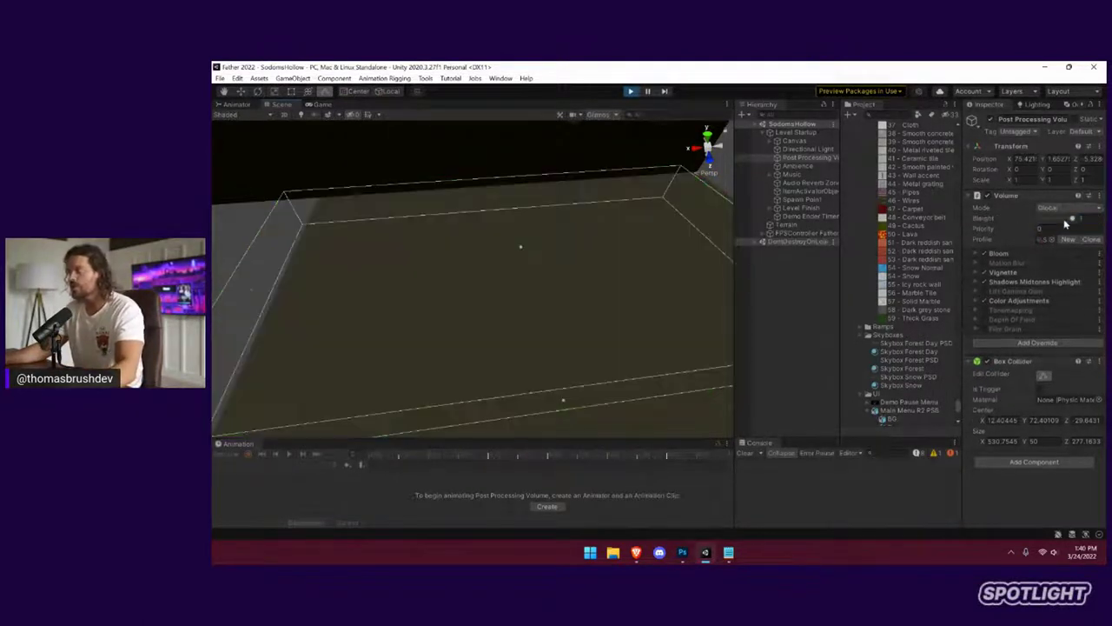
right_click(1022, 365)
click(1034, 386)
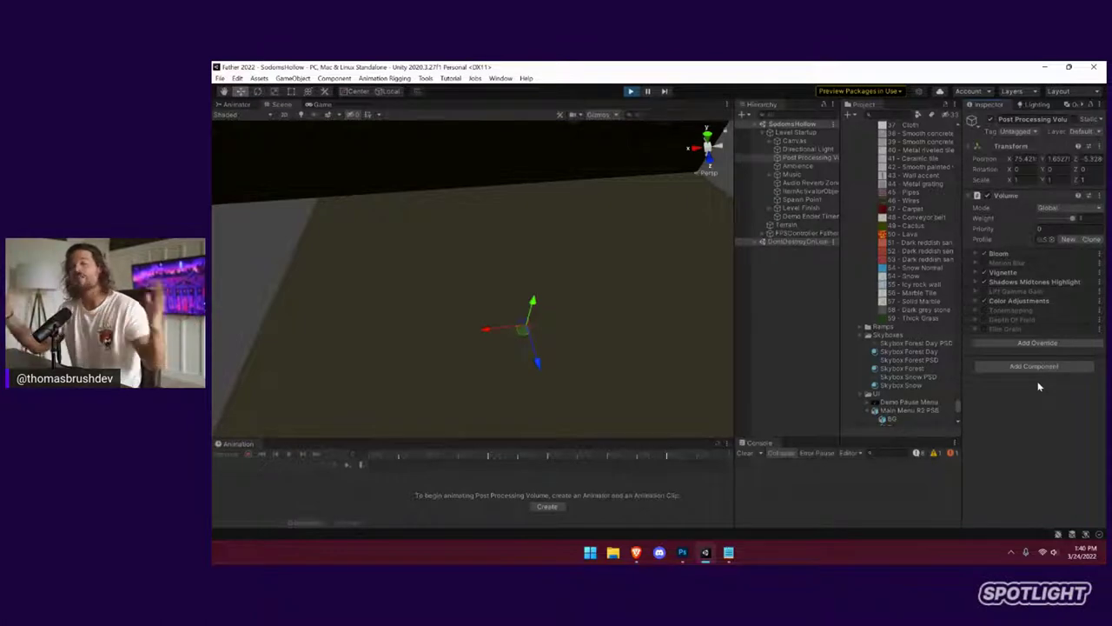
Compare the running game with the Post Processing Volume disabled and enabled again
click(326, 105)
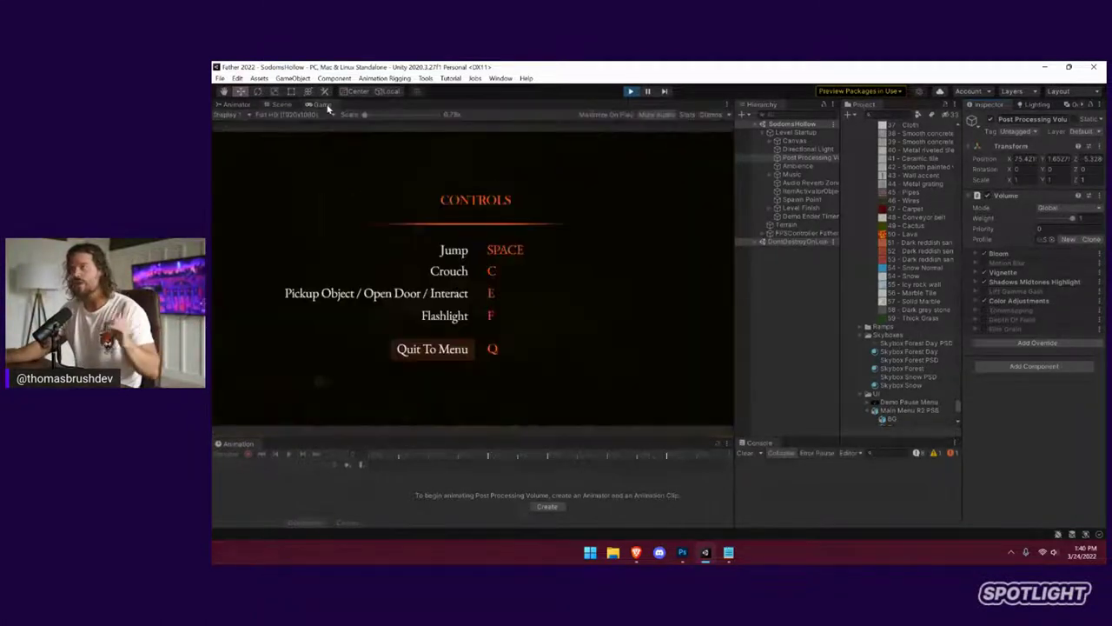
click(574, 176)
key(Escape)
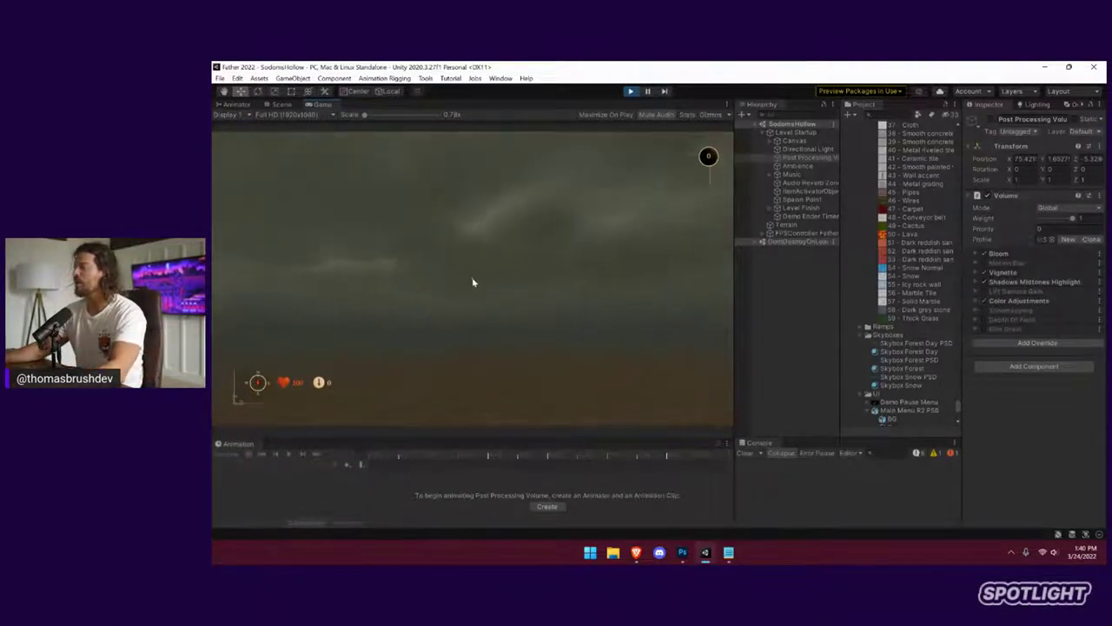
key(Escape)
click(990, 120)
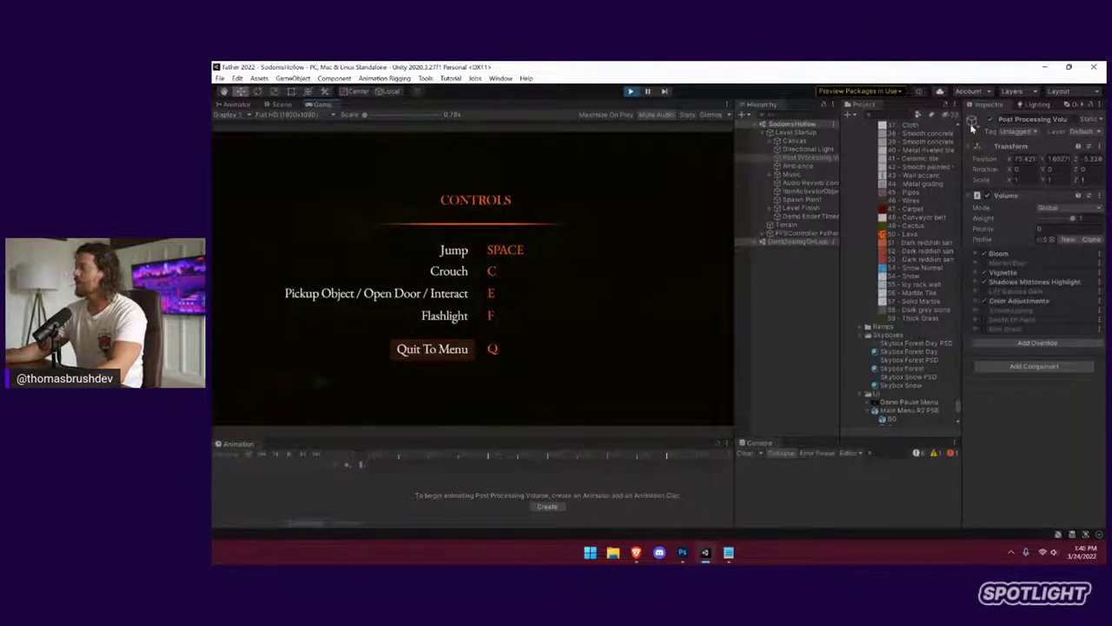
key(Escape)
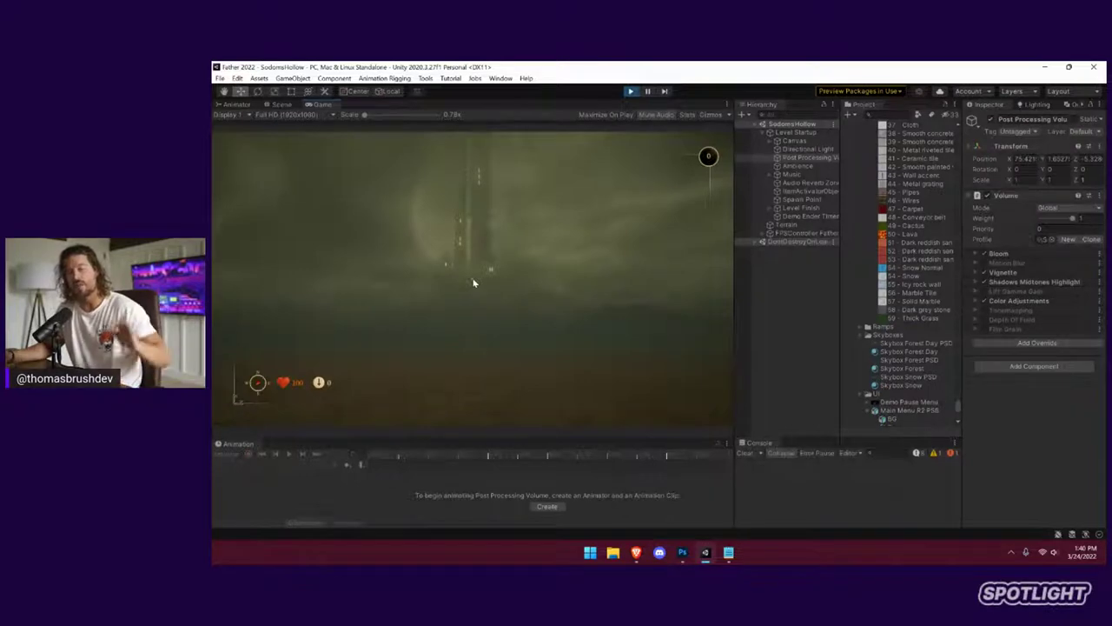
key(Escape)
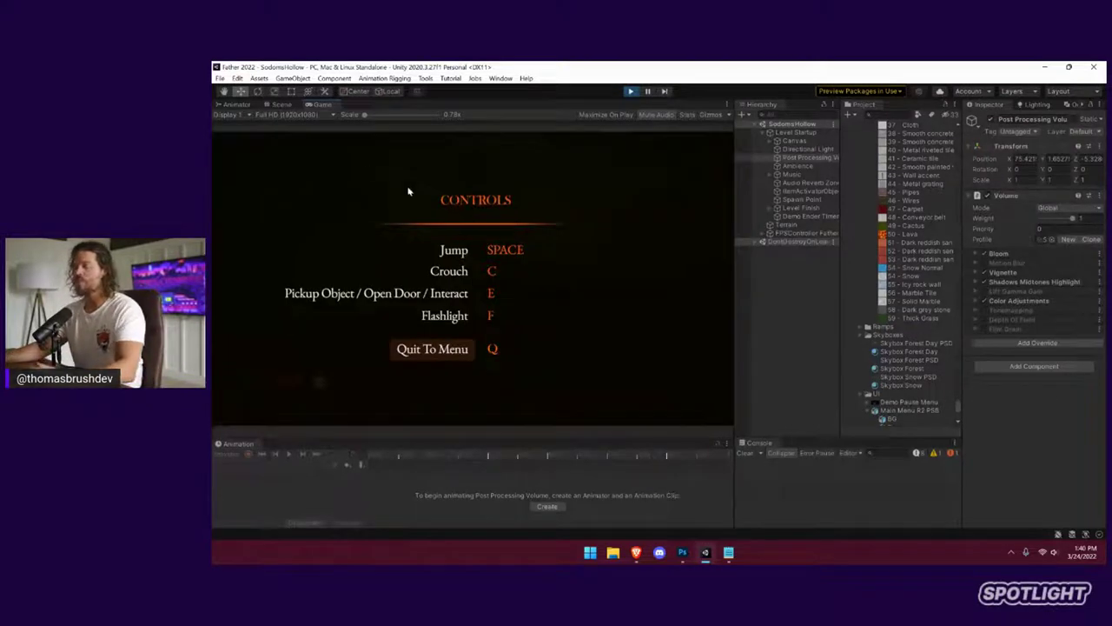
Stop the running game and select the Terrain in the scene view
click(276, 104)
right_drag(499, 262, 624, 189)
click(631, 92)
right_drag(479, 276, 563, 336)
click(537, 320)
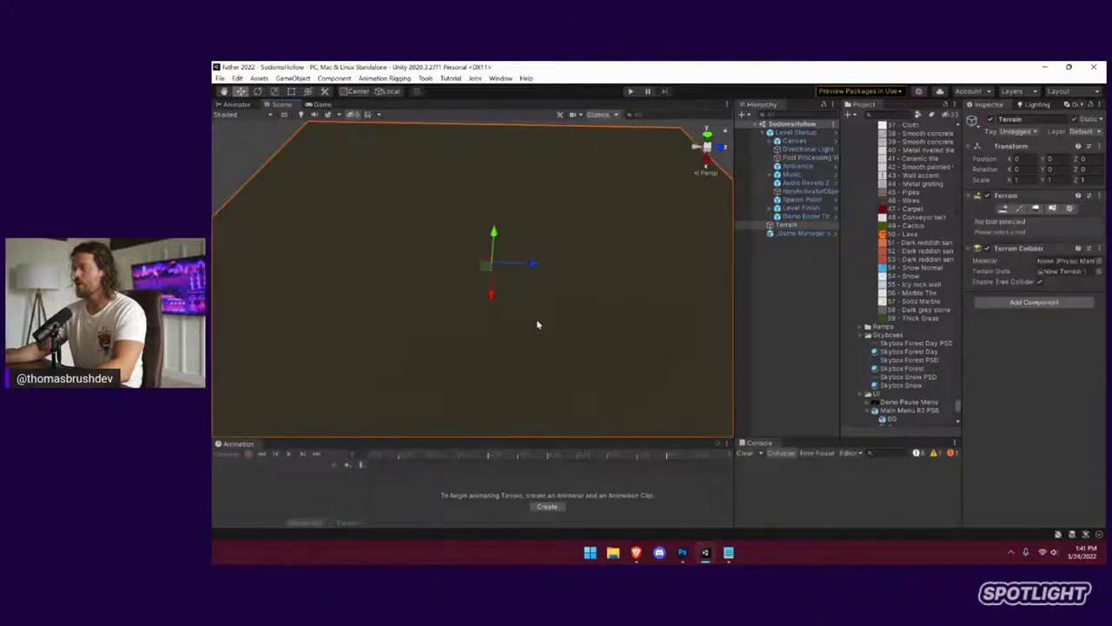
right_drag(530, 296, 813, 275)
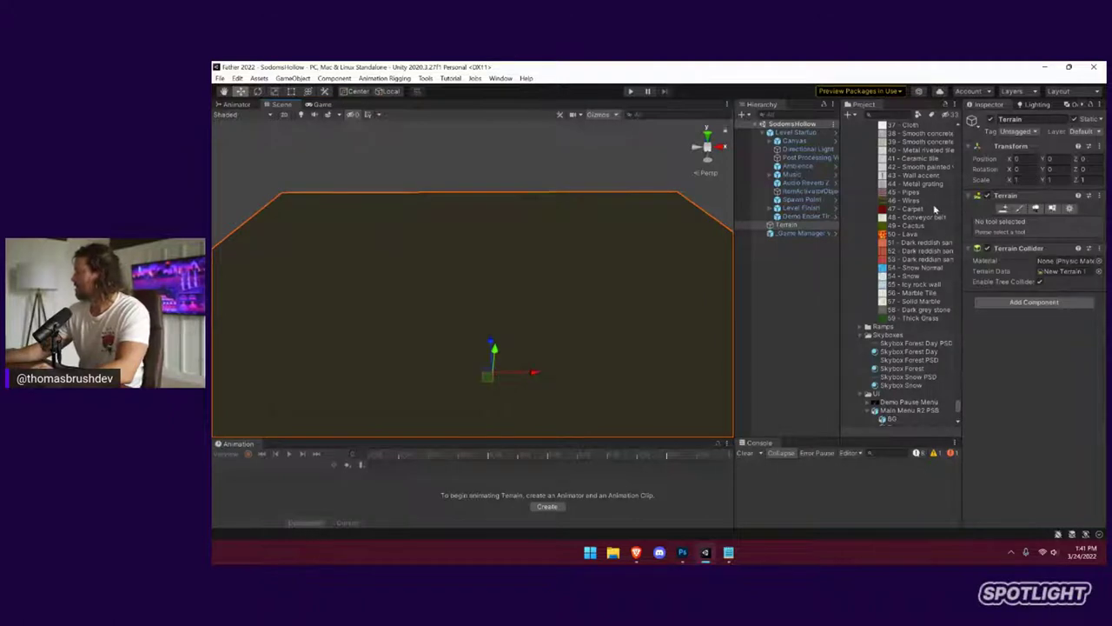
Show the Terrain's Paint Texture tool with its layers and try the brush over the terrain
click(1020, 206)
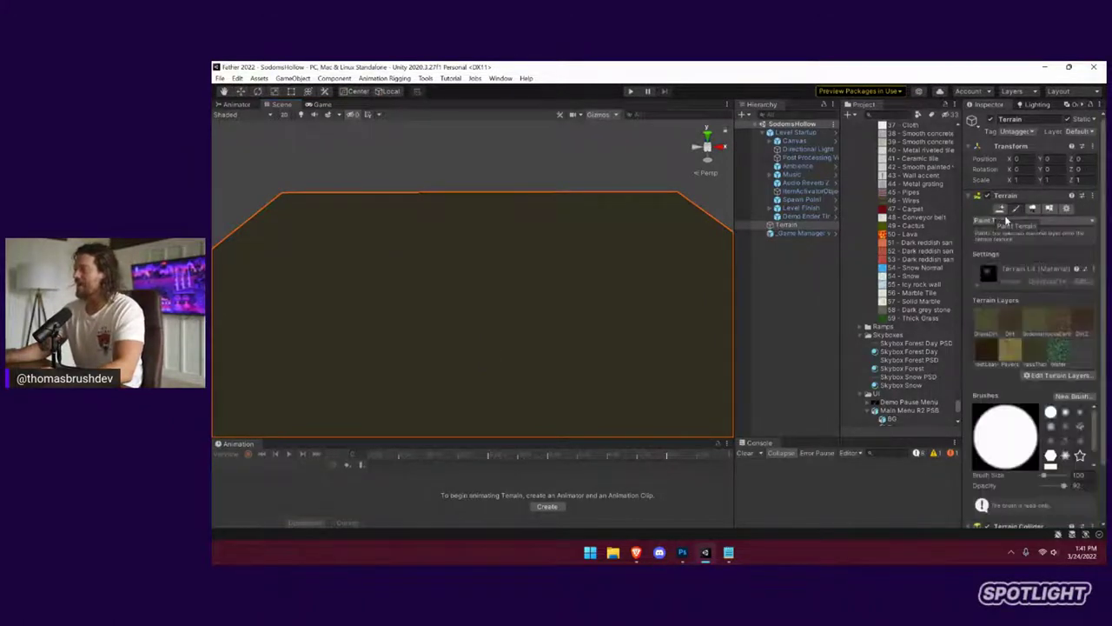
click(1005, 220)
click(571, 287)
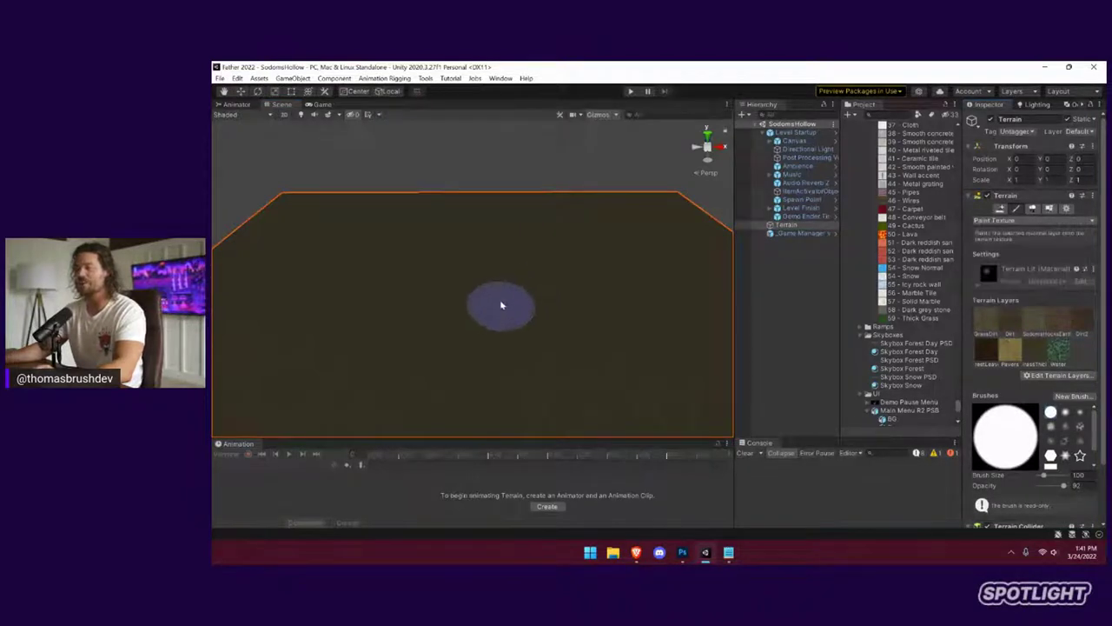
scroll(477, 355, up, 3)
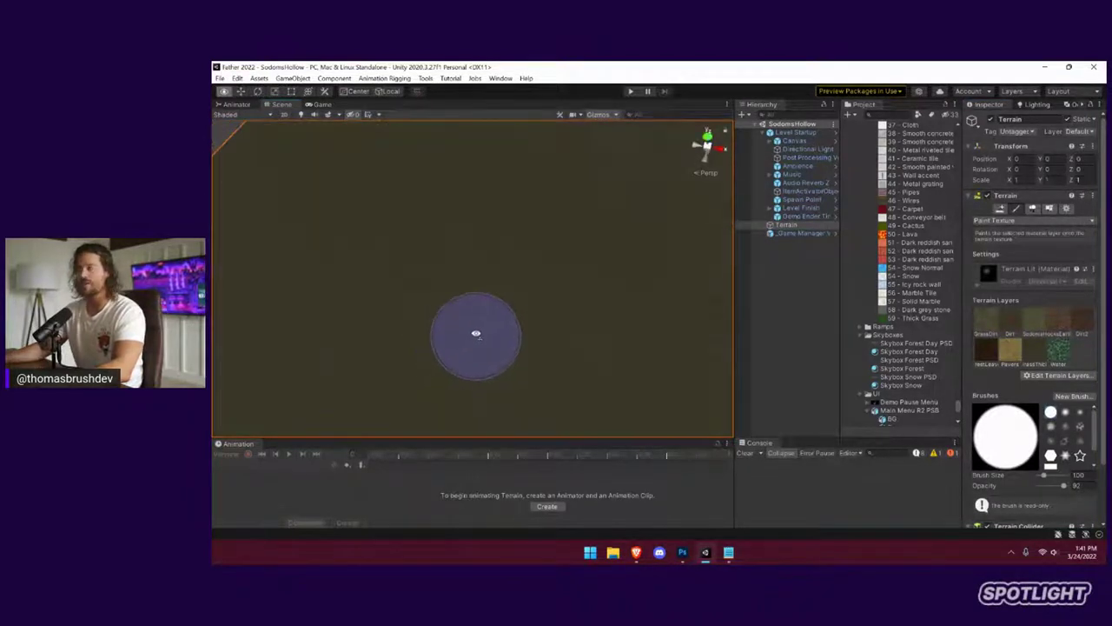
scroll(510, 306, down, 2)
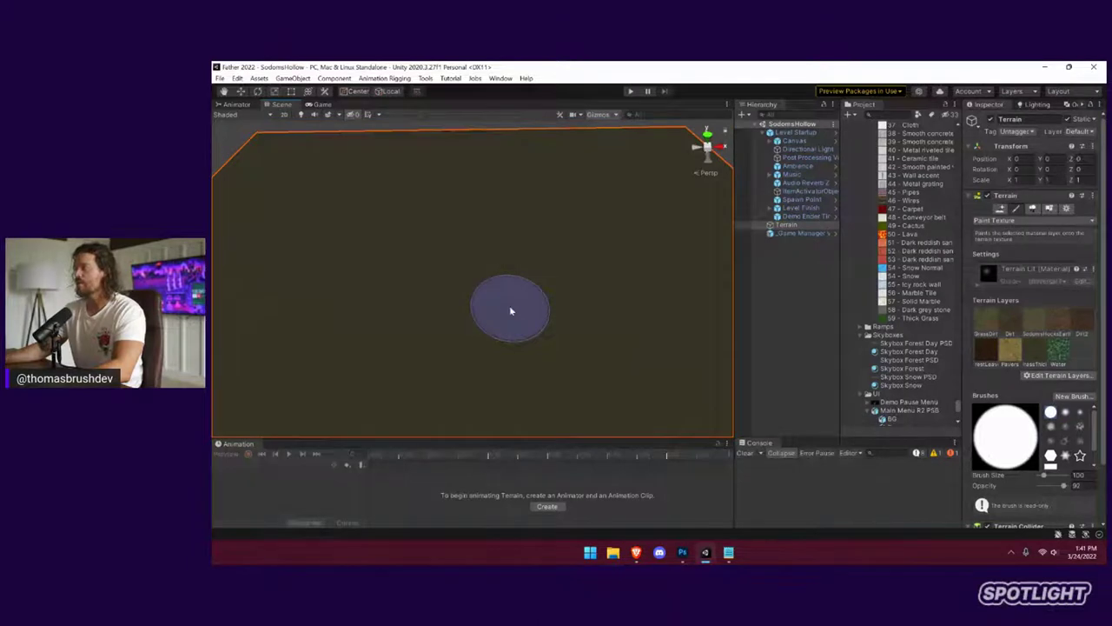
Select the Spawn Point, activate the Move tool and frame the point up close in the scene view
click(801, 199)
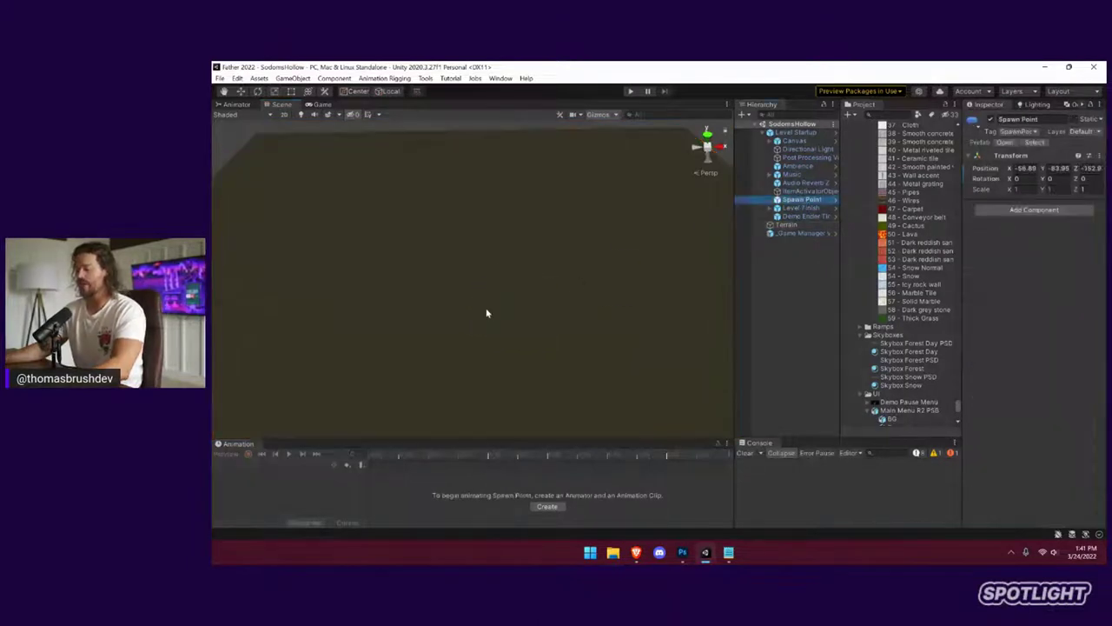
key(f)
click(241, 92)
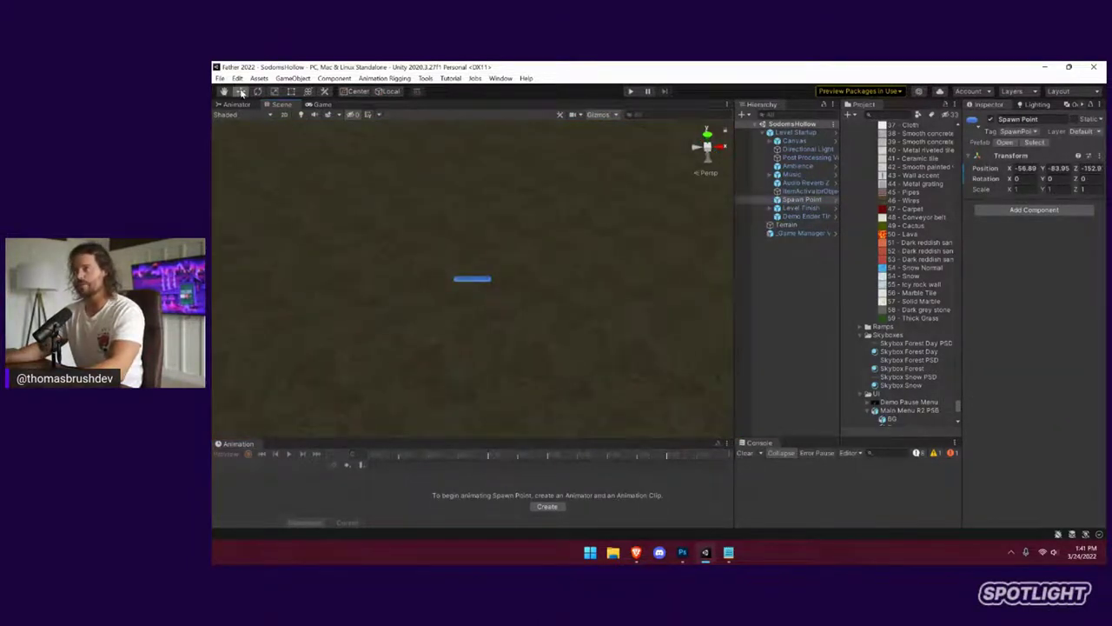
middle_drag(477, 217, 472, 258)
middle_drag(485, 320, 529, 300)
middle_drag(574, 176, 539, 237)
key(f)
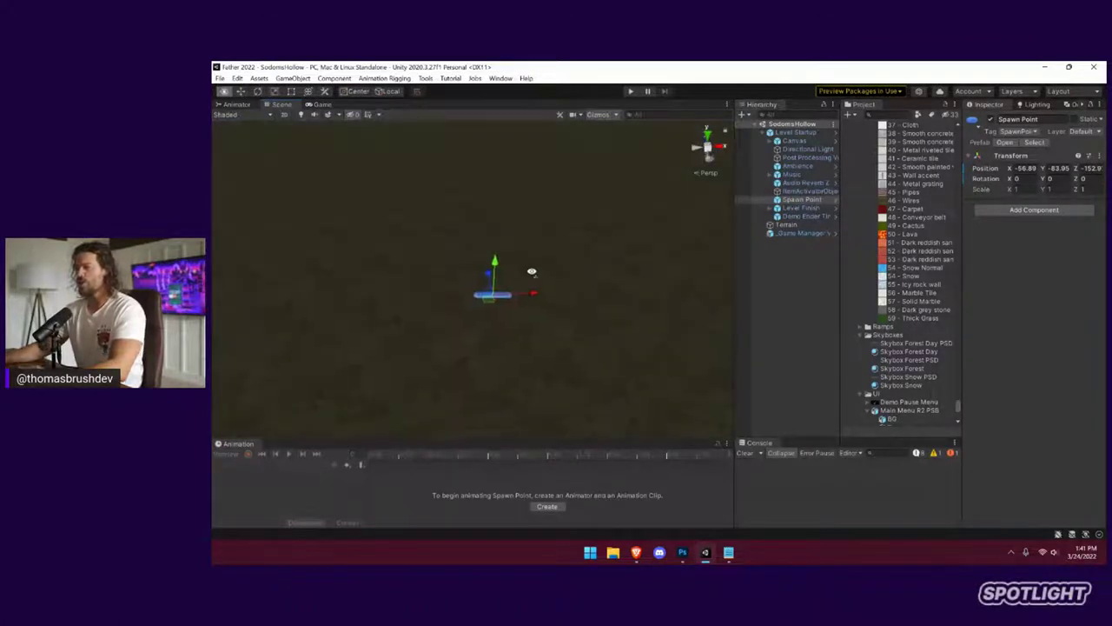
Create a 3D cube next to the Spawn Point and frame it in the scene view
click(334, 78)
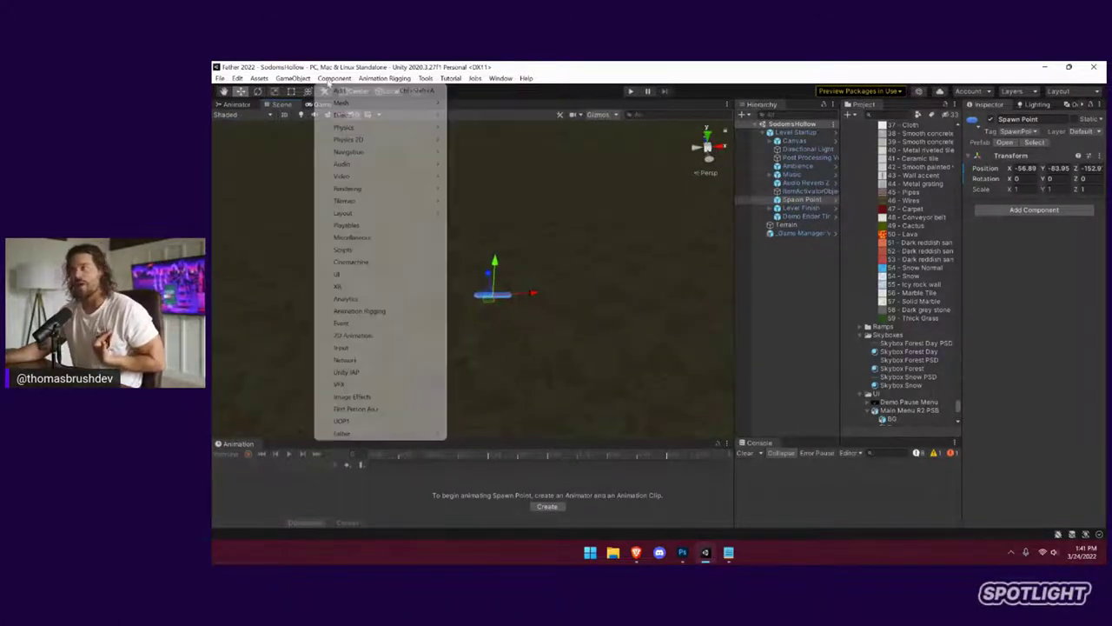
mouse_move(293, 78)
mouse_move(326, 142)
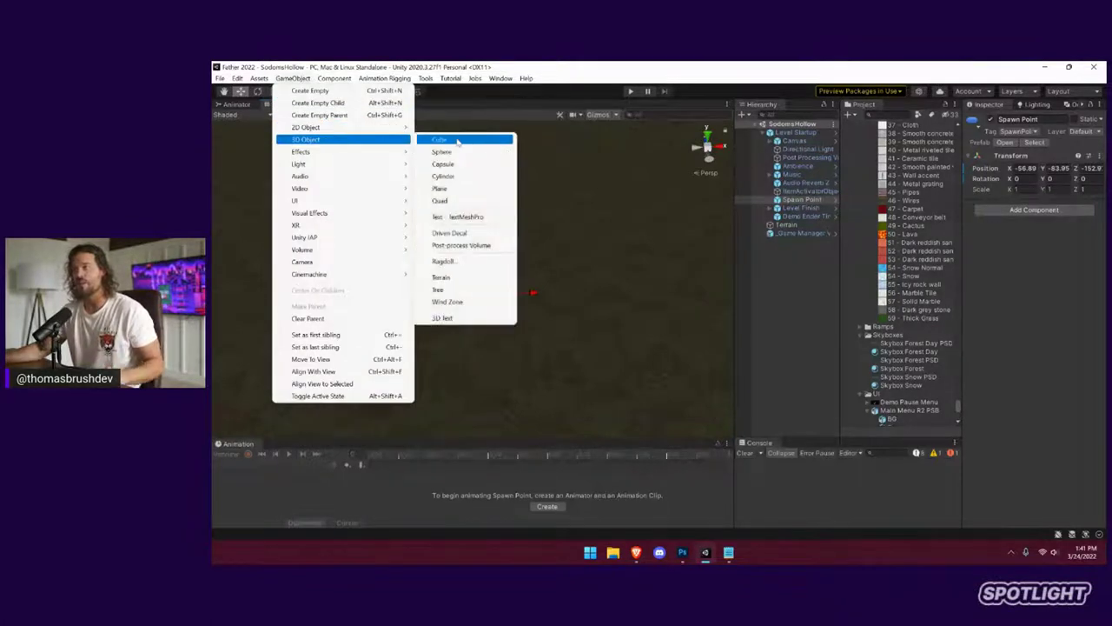
click(459, 142)
key(f)
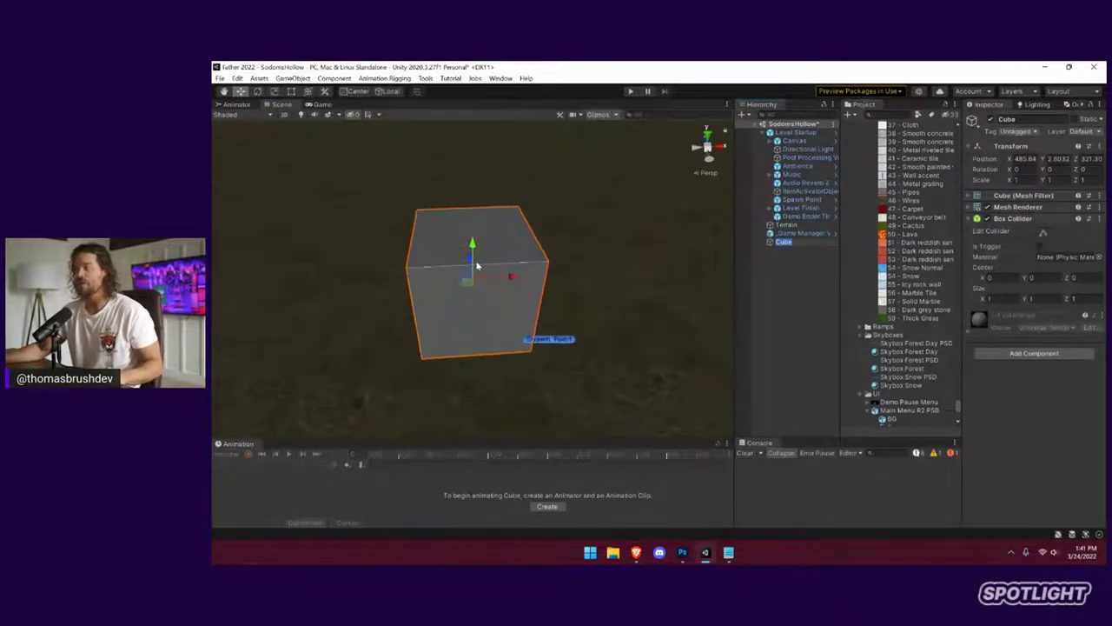
Move the cube down onto the ground beside the Spawn Point, to about X 487.7, Y 0.51, Z 321.3
drag(470, 247, 492, 398)
middle_drag(487, 387, 521, 211)
drag(509, 218, 510, 179)
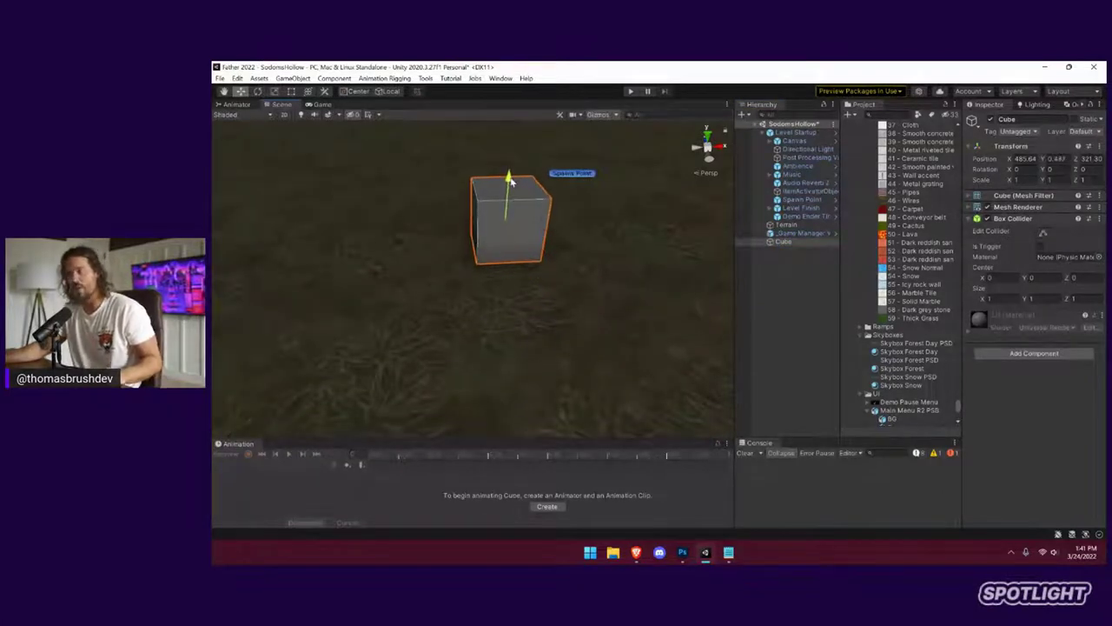
drag(546, 219, 577, 300)
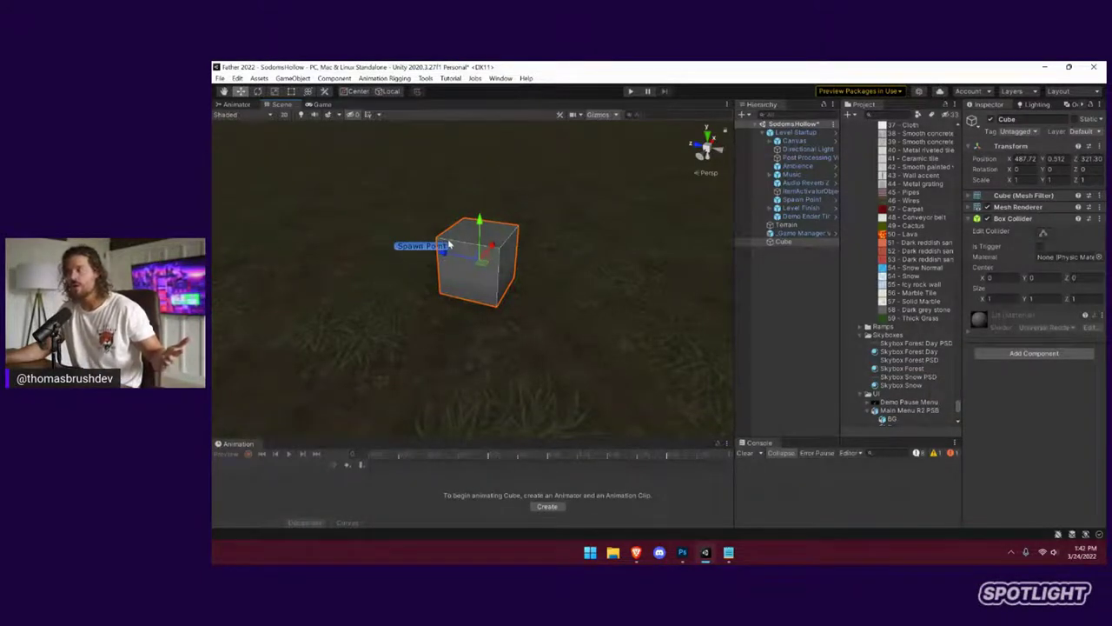
Run the game and walk around the cube to see how it looks in the scene's atmosphere
click(629, 91)
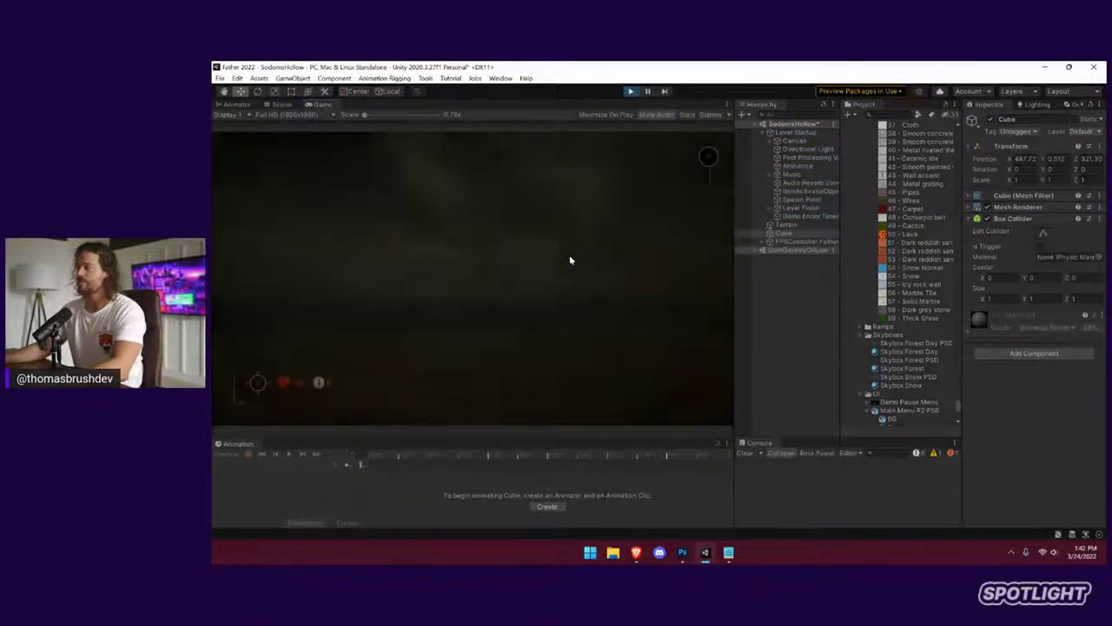
key(w)
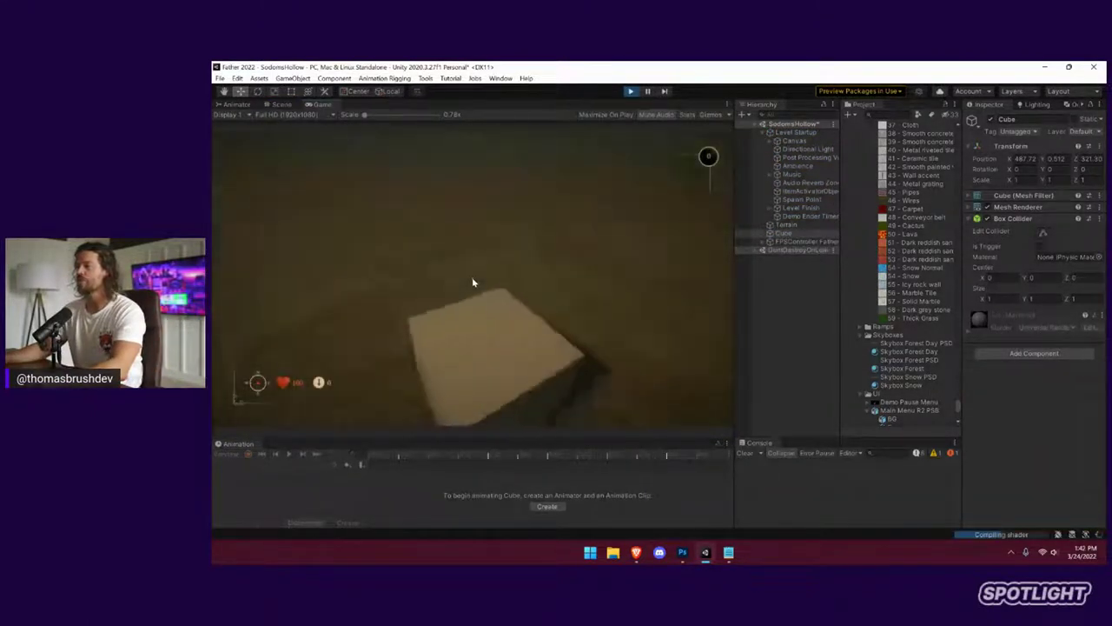
key(w)
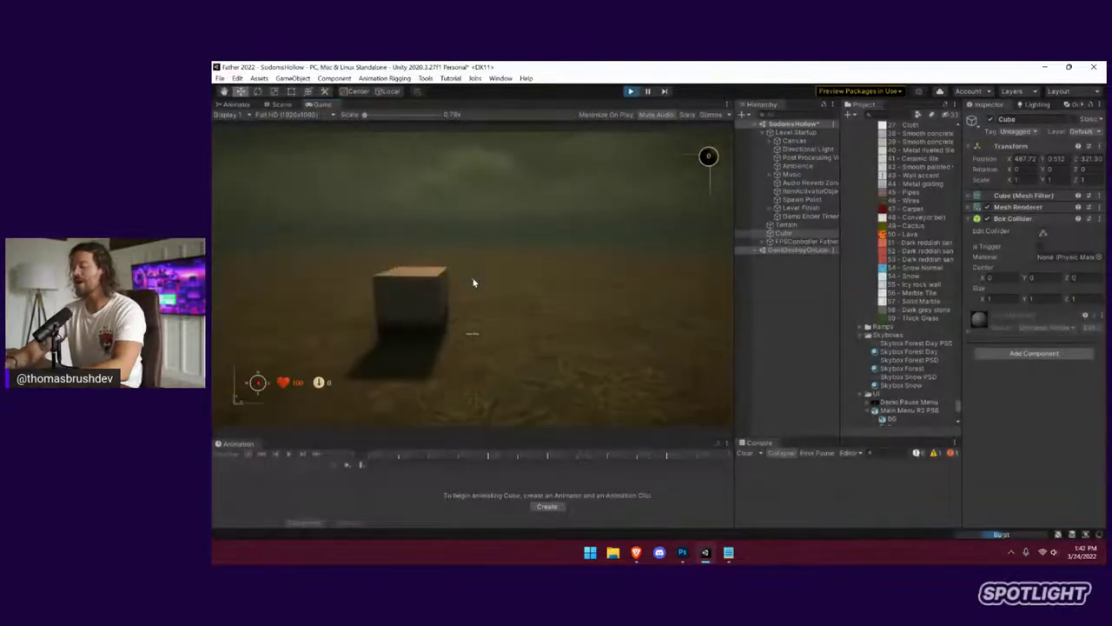
Stop the game and select the Terrain around the cube in the scene view
key(ctrl+p)
click(558, 302)
right_drag(594, 266, 600, 305)
scroll(586, 291, down, 10)
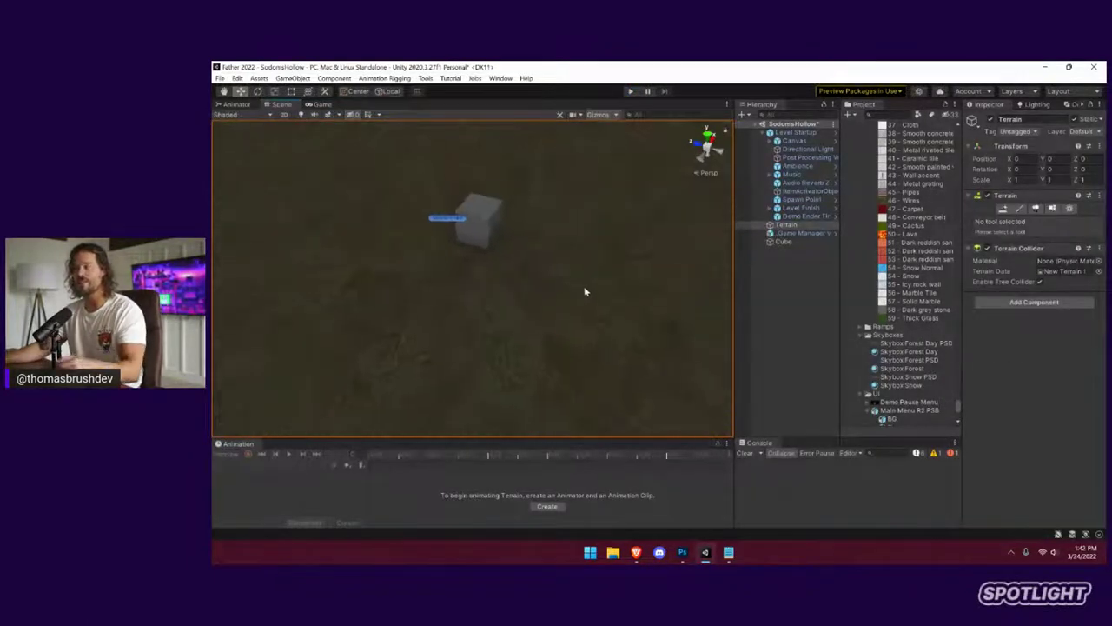
Reselect the Terrain around the cube and activate its Paint Texture tool
middle_drag(576, 280, 580, 346)
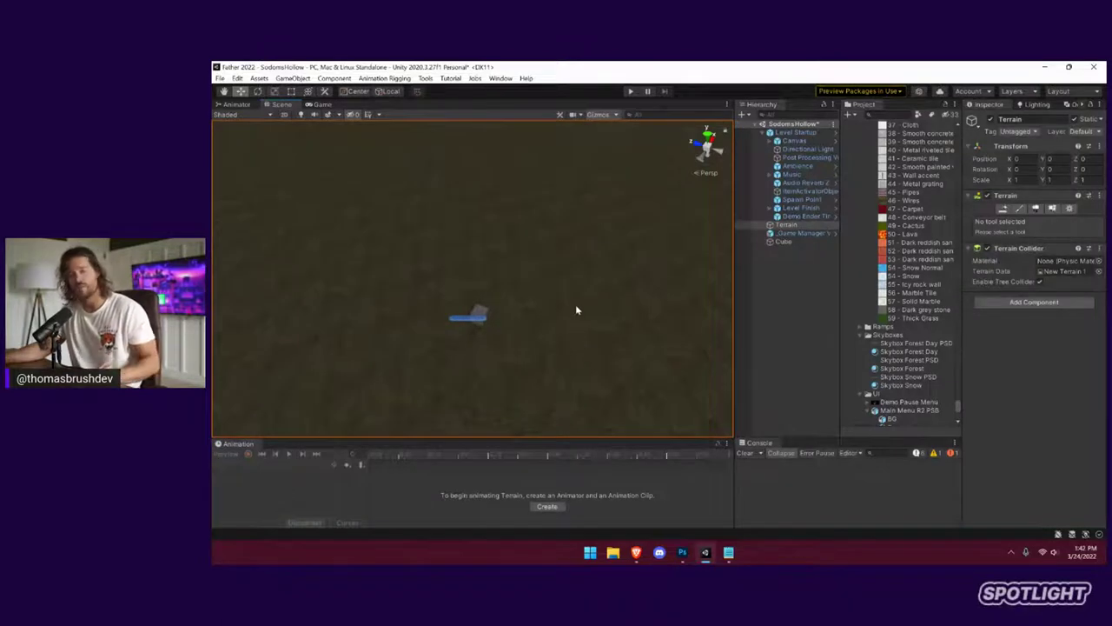
right_drag(576, 307, 583, 330)
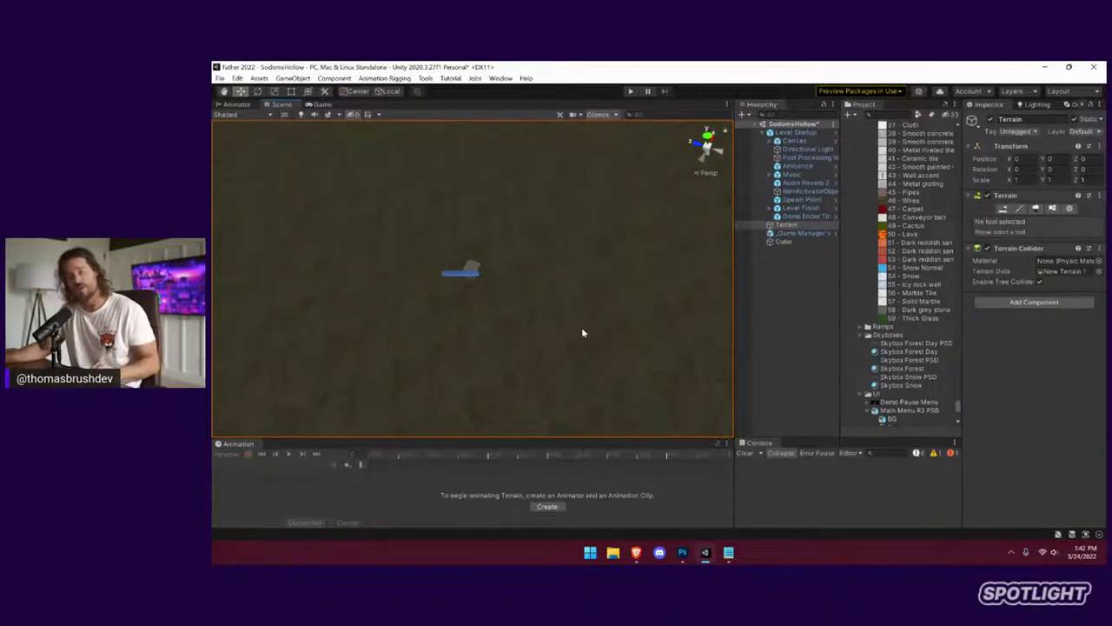
click(470, 267)
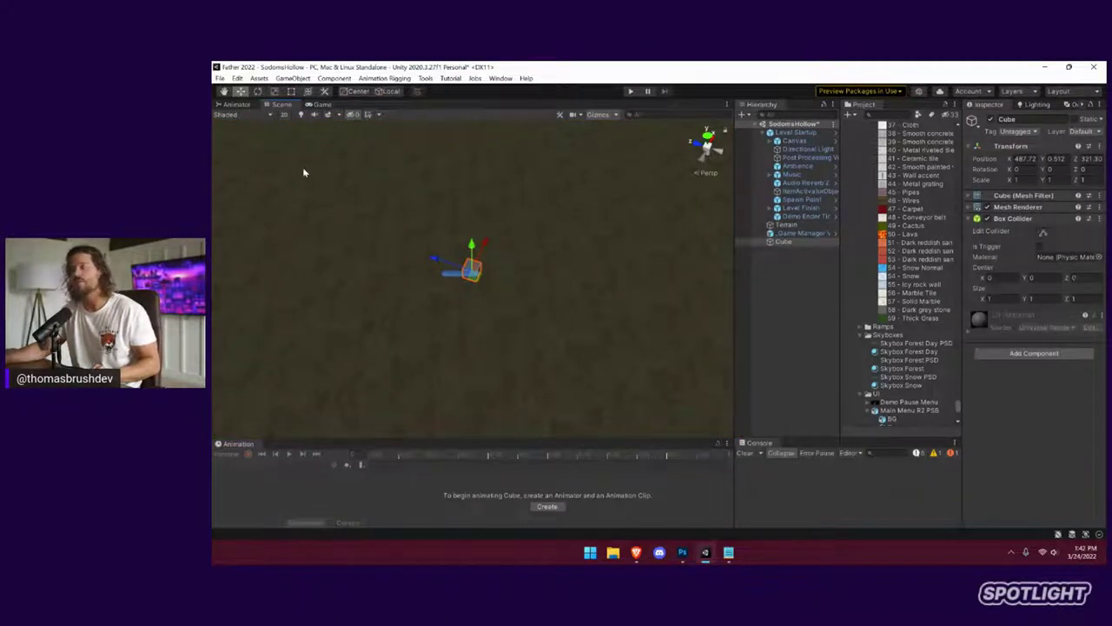
click(548, 281)
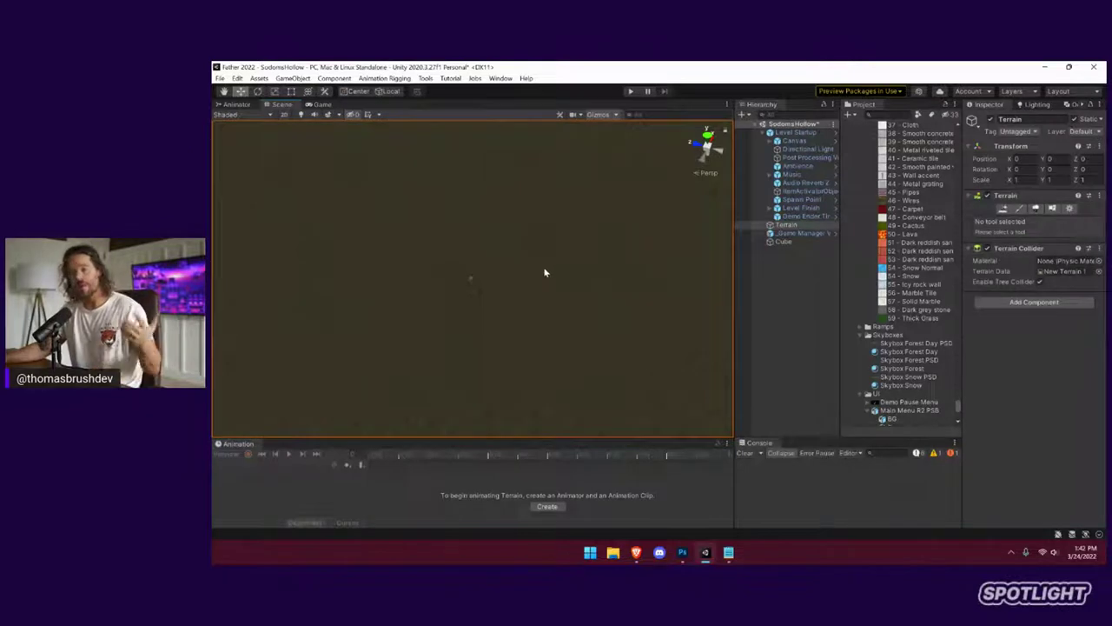
click(1022, 210)
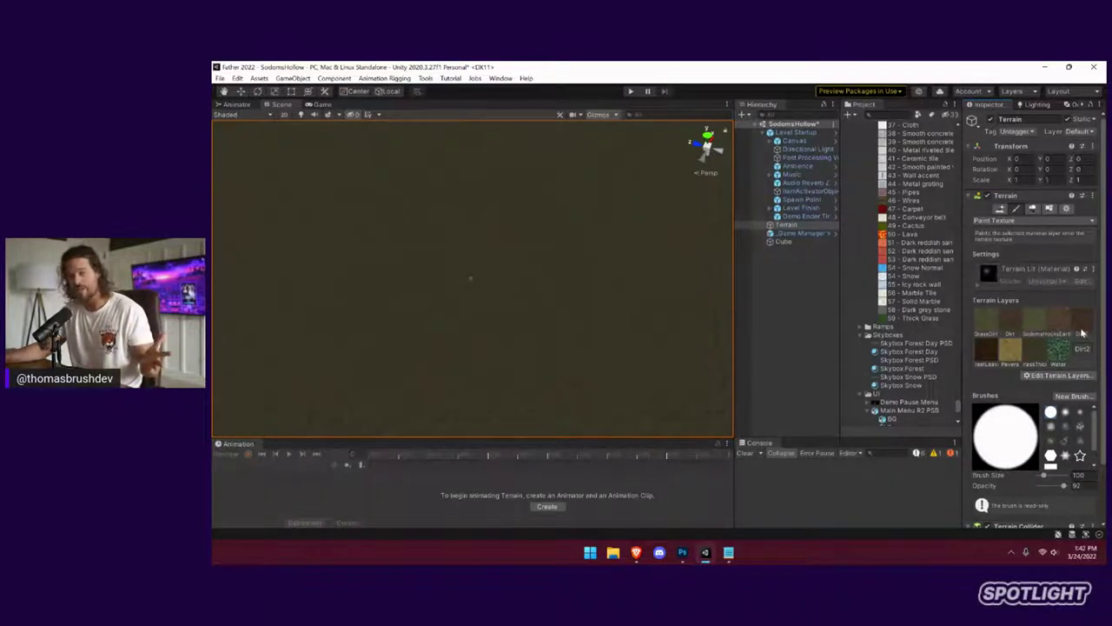
Go through the Terrain Layers and choose the Dirt layer for painting
click(984, 325)
click(1036, 322)
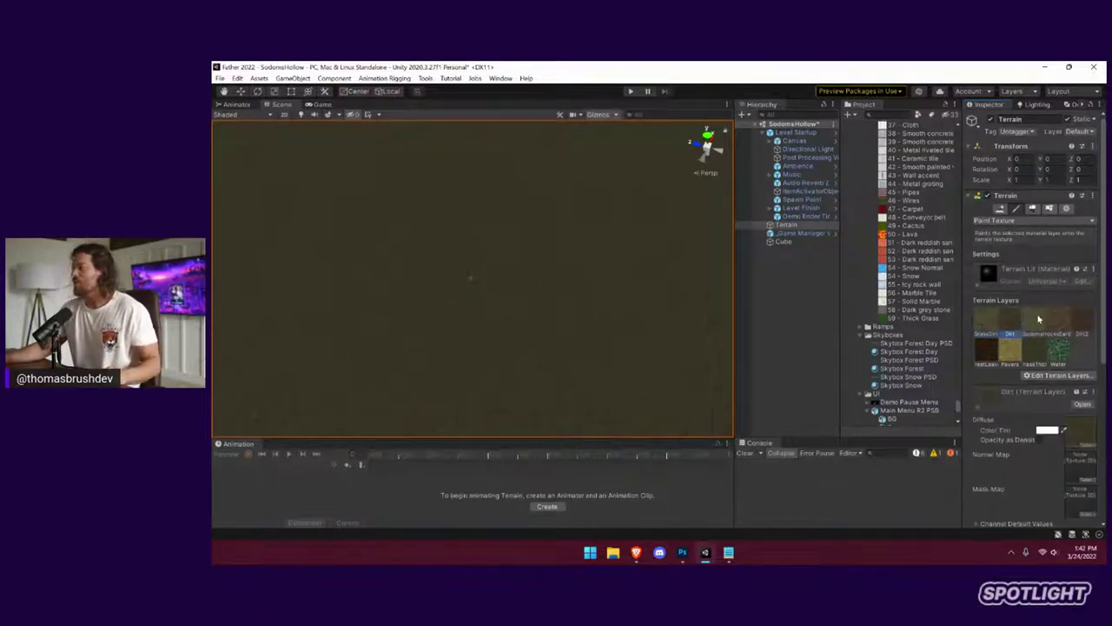
click(1066, 321)
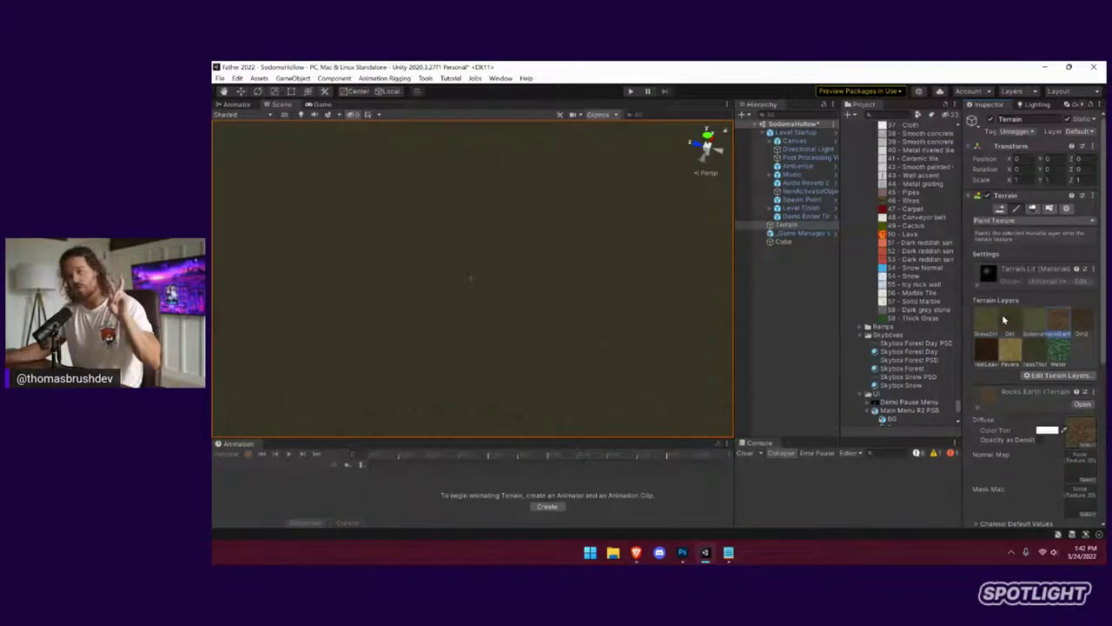
click(998, 321)
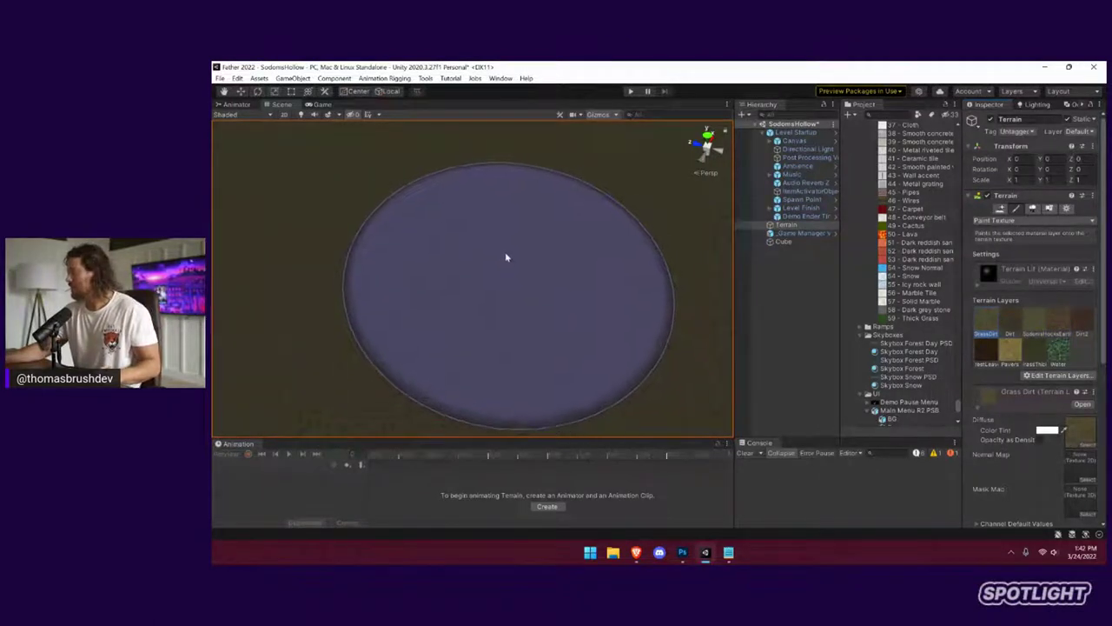
click(1010, 325)
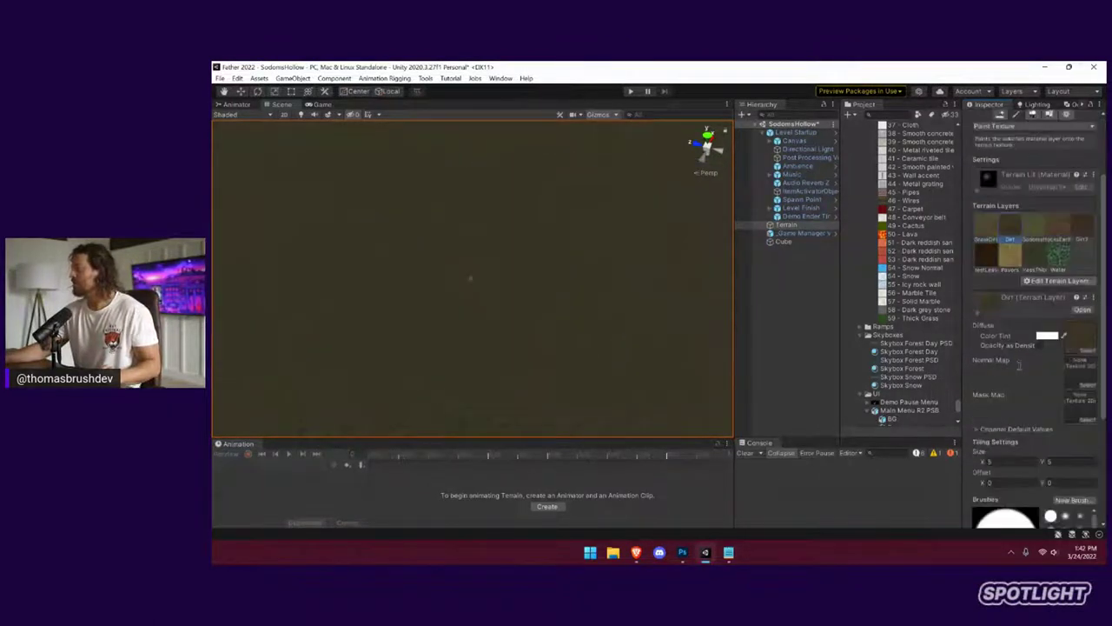
Choose the mottled builtin_brush_6 shape and set the brush size to 3
scroll(1017, 348, down, 5)
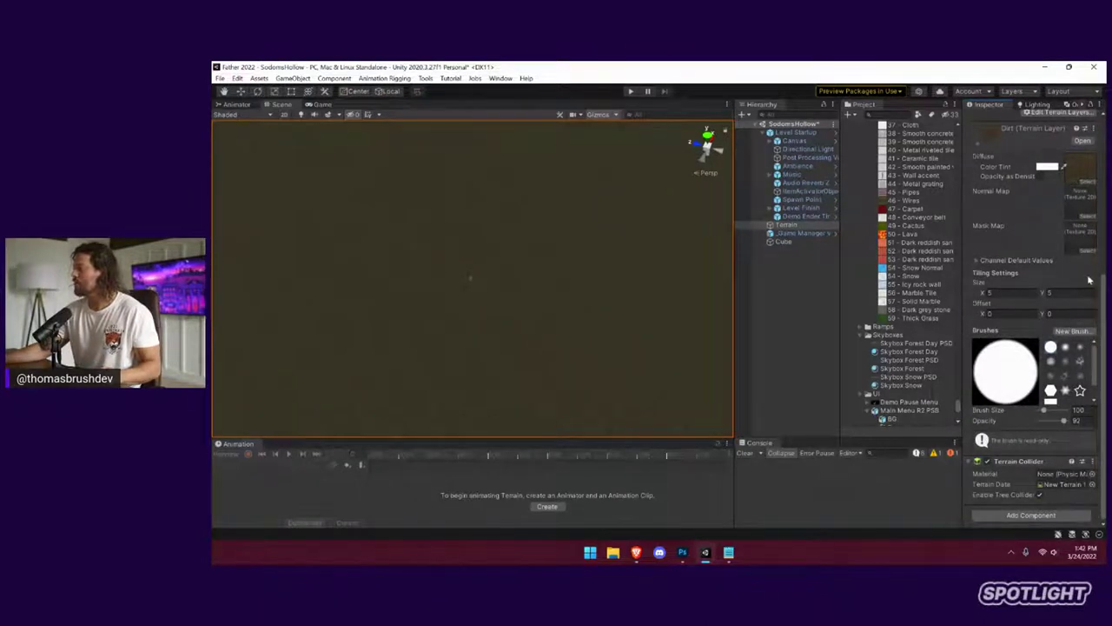
click(1079, 363)
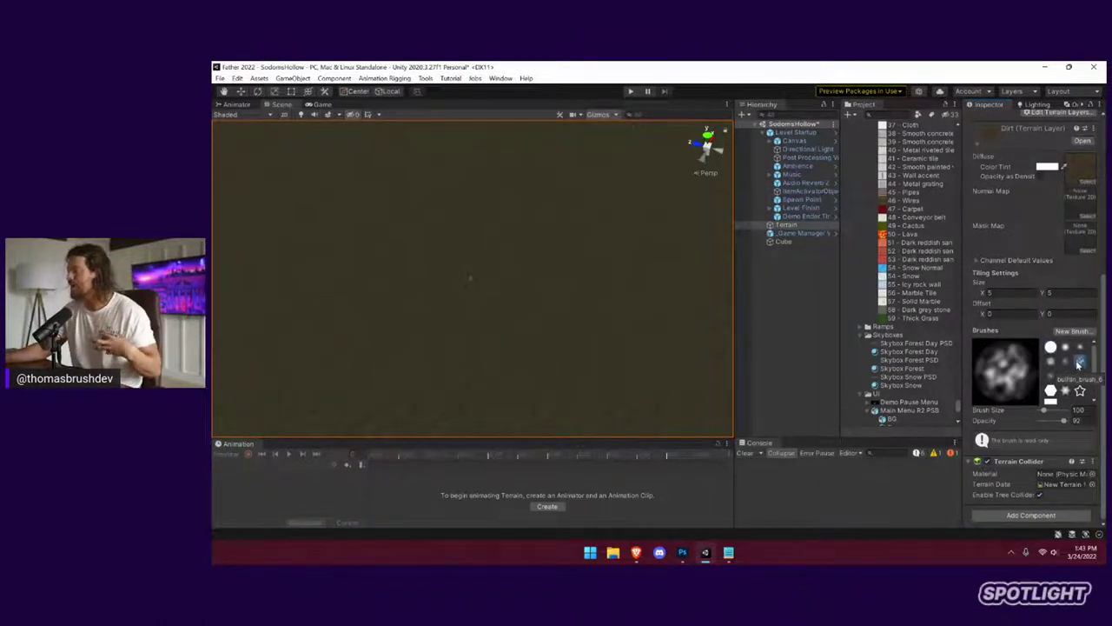
drag(1044, 412, 1043, 413)
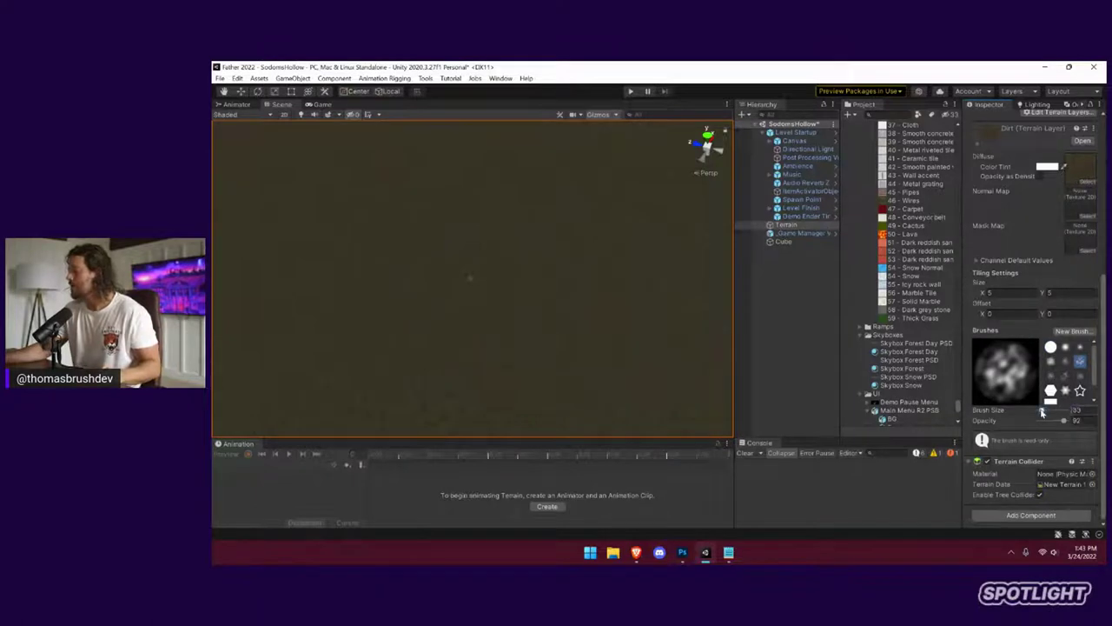
click(1082, 412)
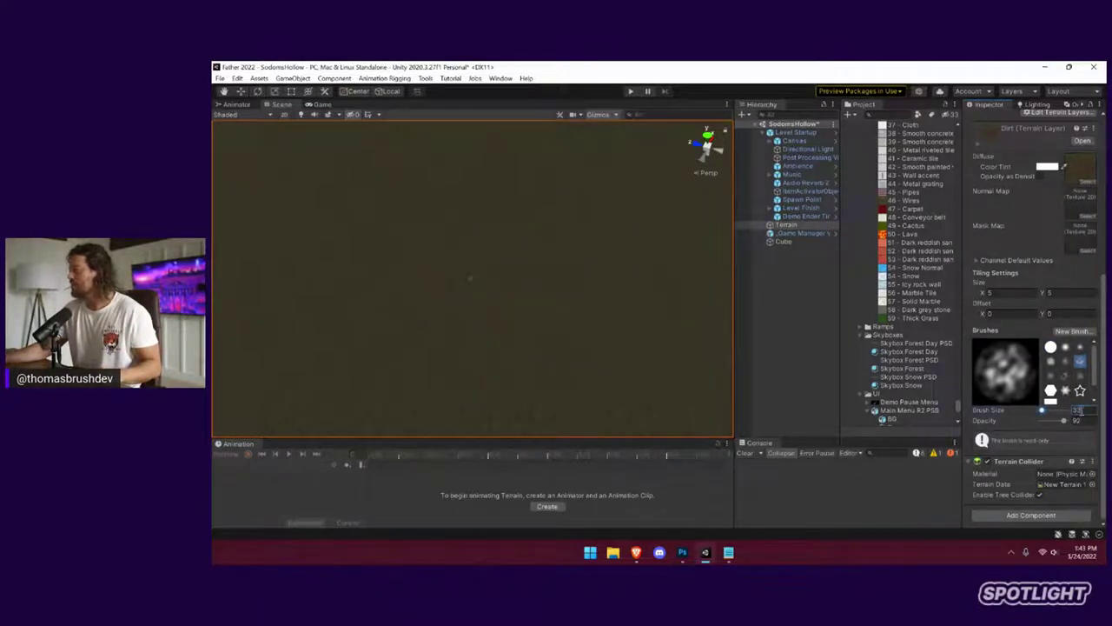
text(3)
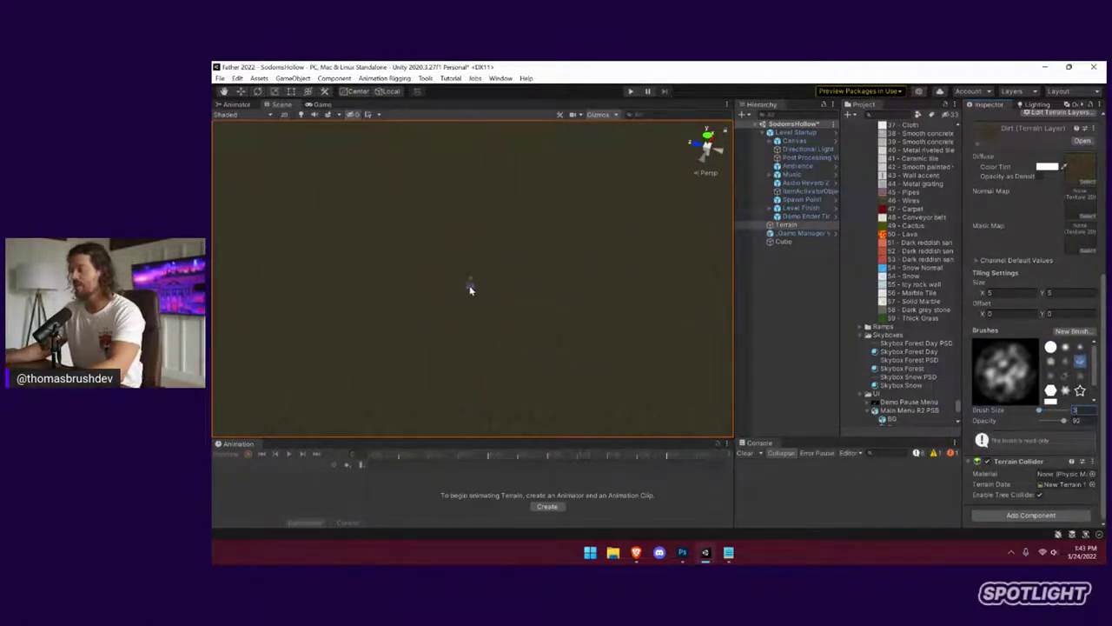
Paint a winding dirt path from the cube across the terrain, with branches forking off its far end
mouse_move(470, 284)
mouse_down()
mouse_move(493, 269)
mouse_move(459, 294)
mouse_move(507, 256)
mouse_move(497, 266)
mouse_move(505, 204)
mouse_up()
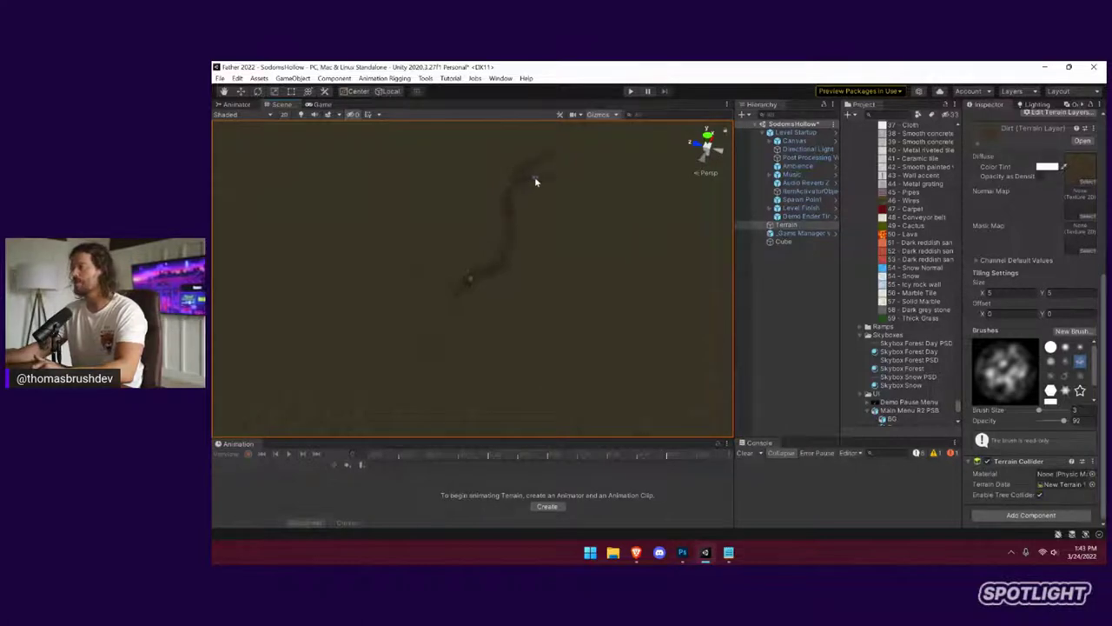
drag(535, 180, 558, 179)
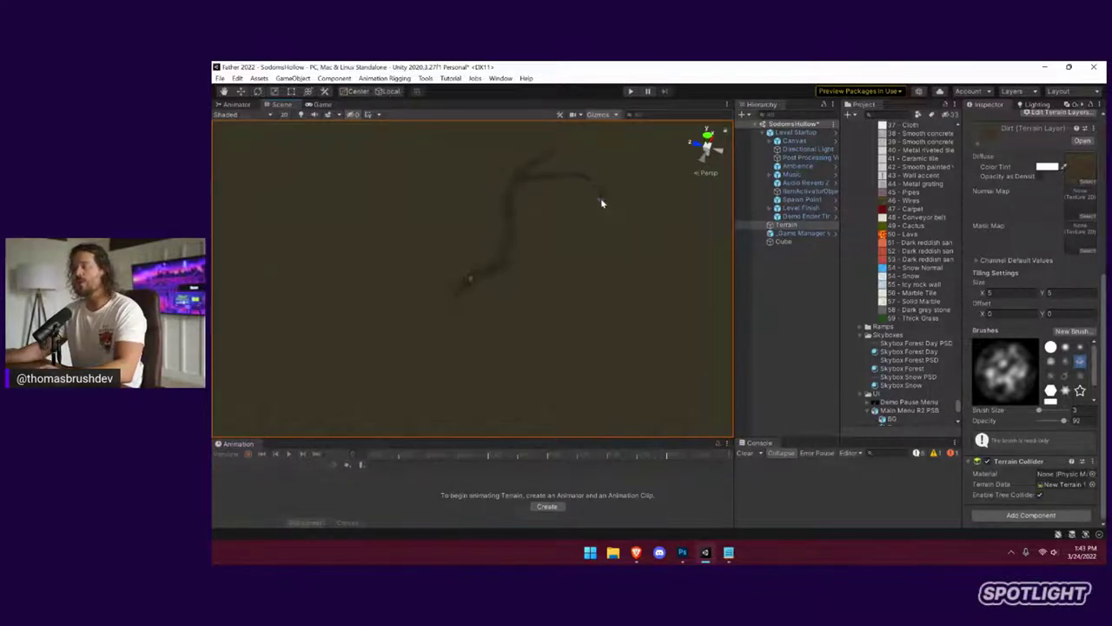
mouse_move(533, 205)
middle_down()
mouse_move(519, 273)
mouse_move(526, 360)
middle_up()
right_drag(553, 282, 579, 333)
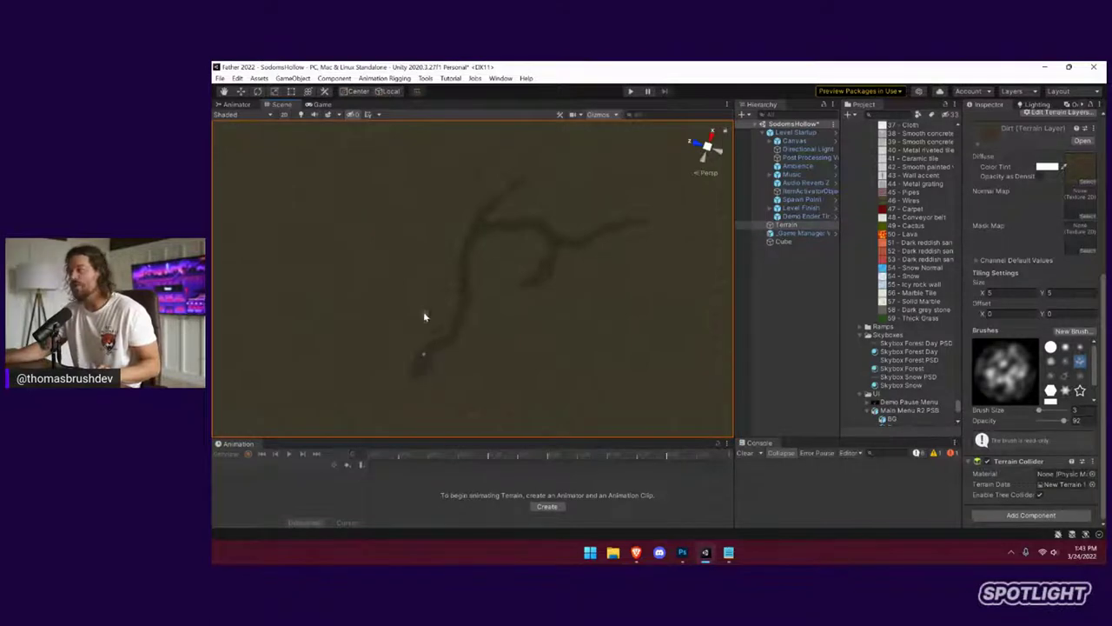
Extend the dirt path past the other side of the cube and paint rounded dirt clearings at the ends of its branches
right_drag(423, 311, 420, 351)
mouse_move(424, 285)
mouse_down()
mouse_move(423, 329)
mouse_move(405, 341)
mouse_move(423, 292)
mouse_move(392, 351)
mouse_up()
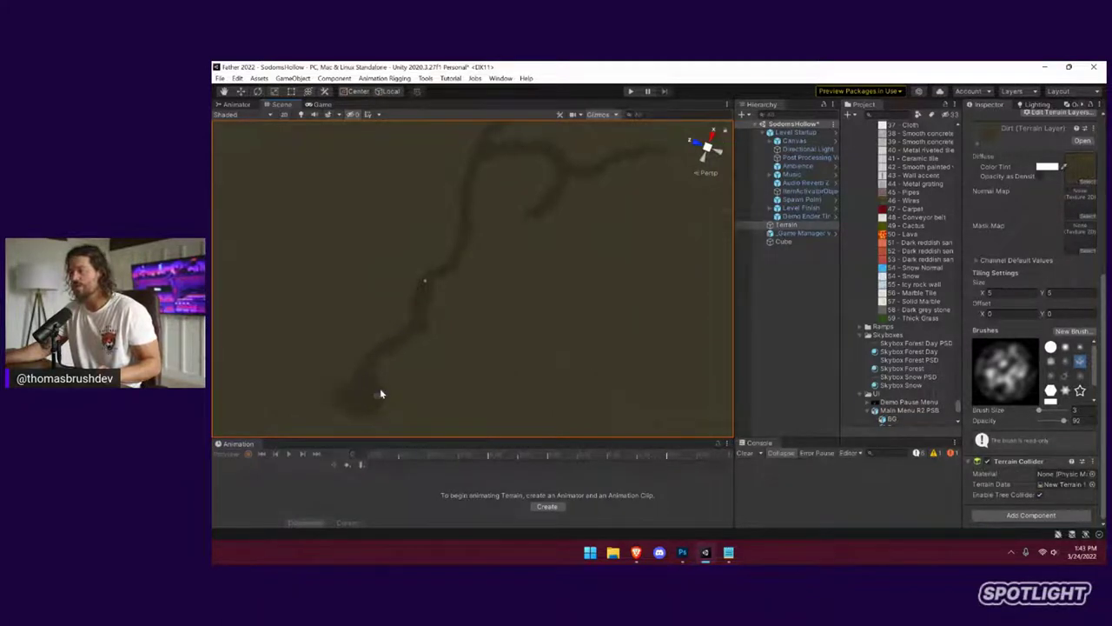
drag(525, 217, 513, 227)
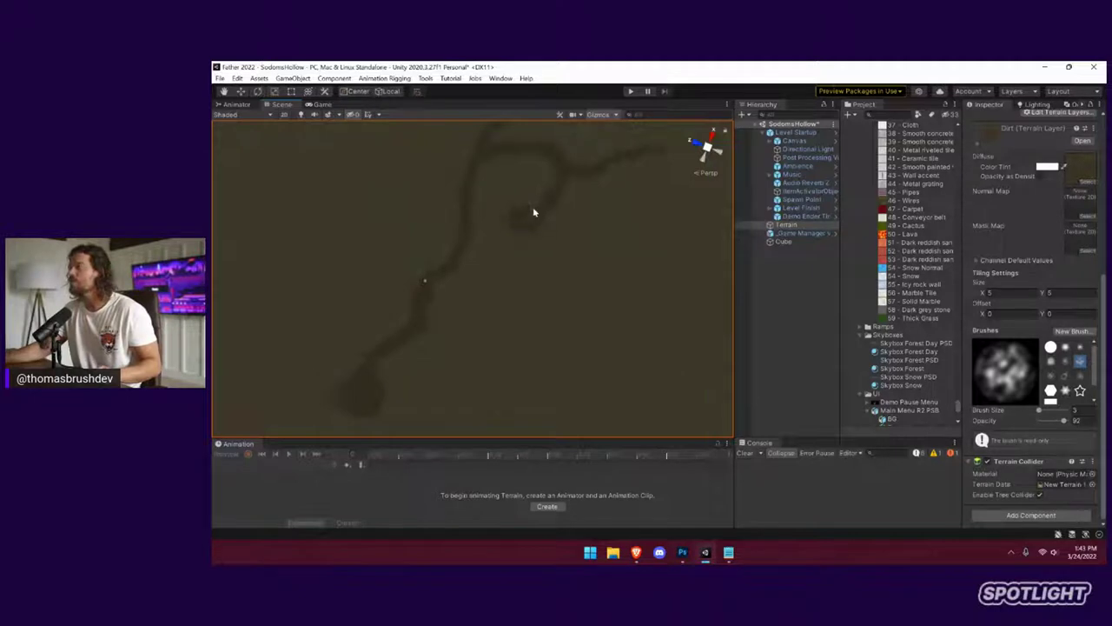
middle_drag(539, 206, 481, 330)
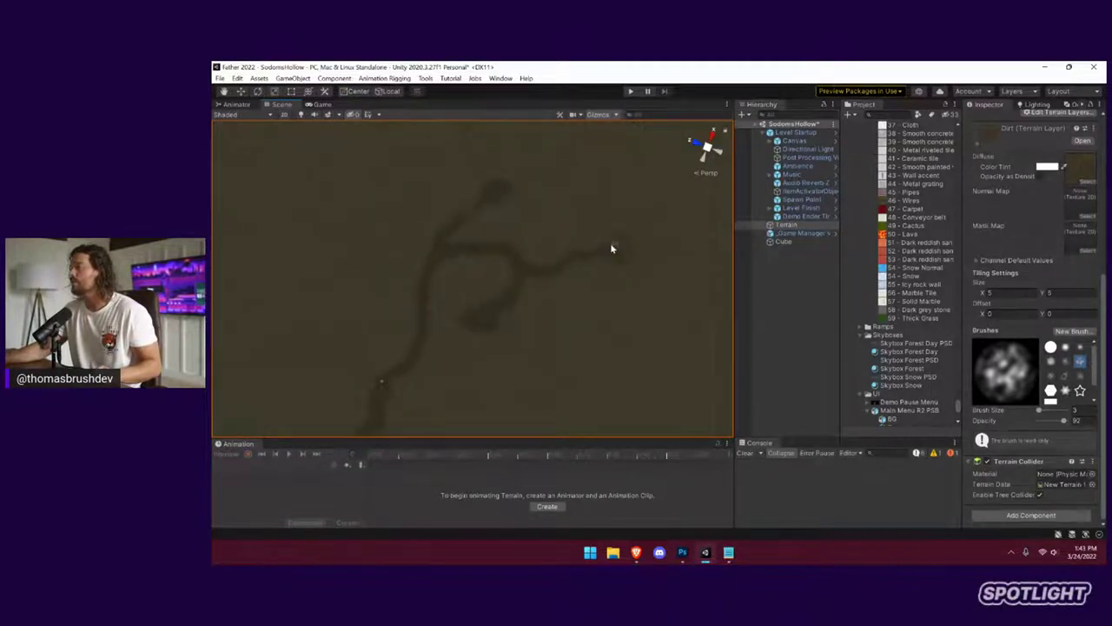
mouse_move(622, 253)
mouse_down()
mouse_move(603, 250)
mouse_move(622, 249)
mouse_up()
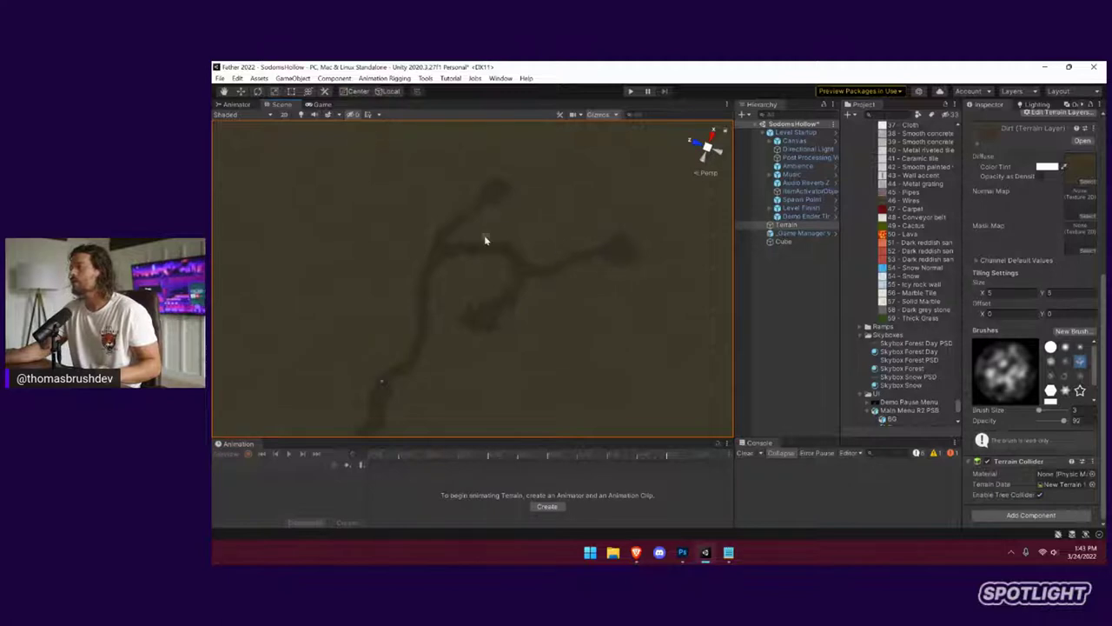
mouse_move(446, 250)
middle_down()
mouse_move(435, 336)
mouse_move(484, 323)
middle_up()
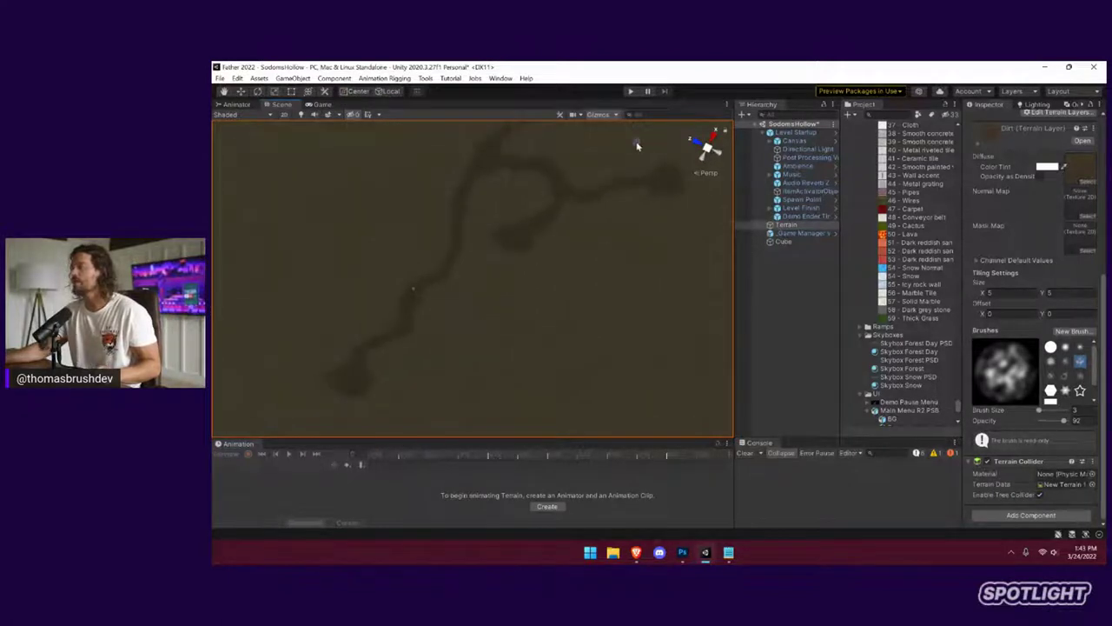
Run the game to check the painted dirt, stop it, and look over the whole path layout from above
click(626, 94)
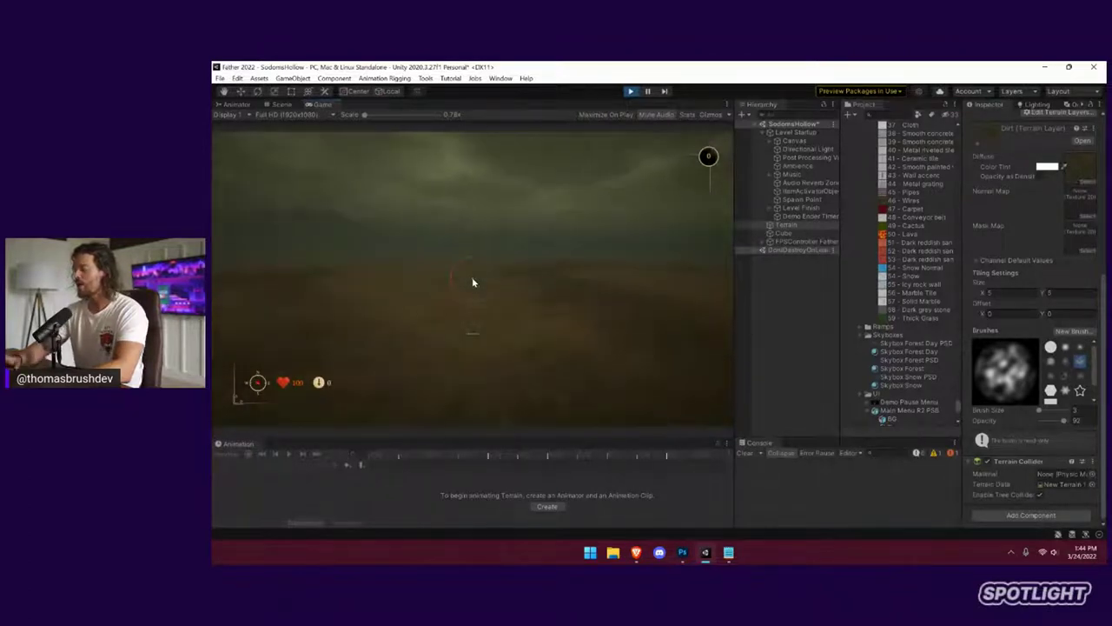
key(ctrl+p)
right_drag(459, 329, 504, 273)
middle_drag(474, 309, 441, 244)
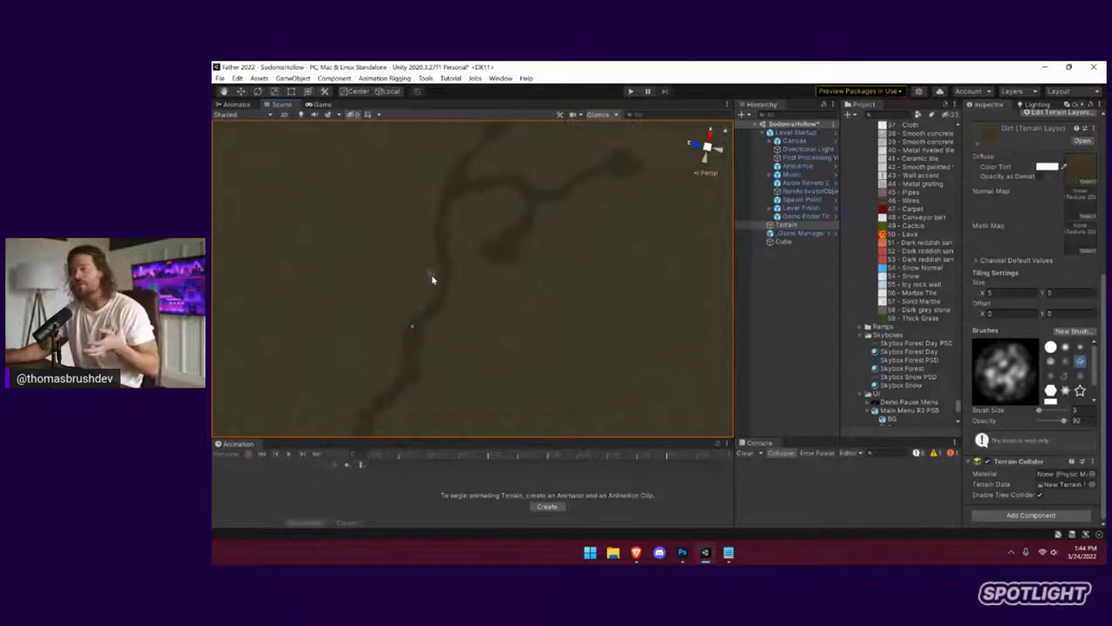
mouse_move(432, 279)
right_down()
mouse_move(443, 266)
mouse_move(442, 279)
right_up()
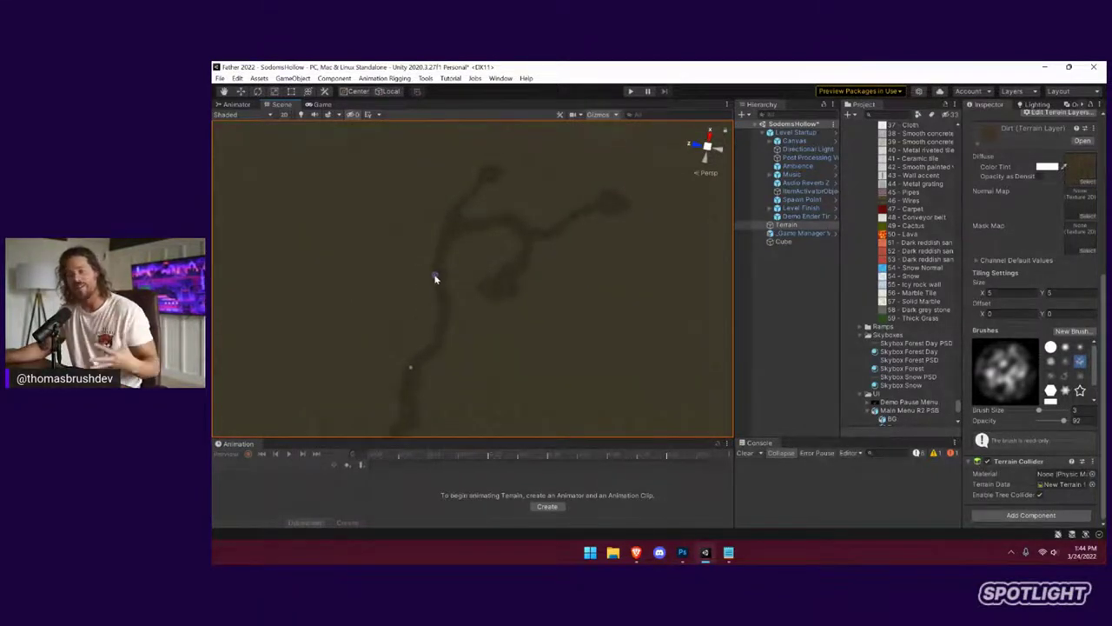
middle_drag(447, 324, 457, 224)
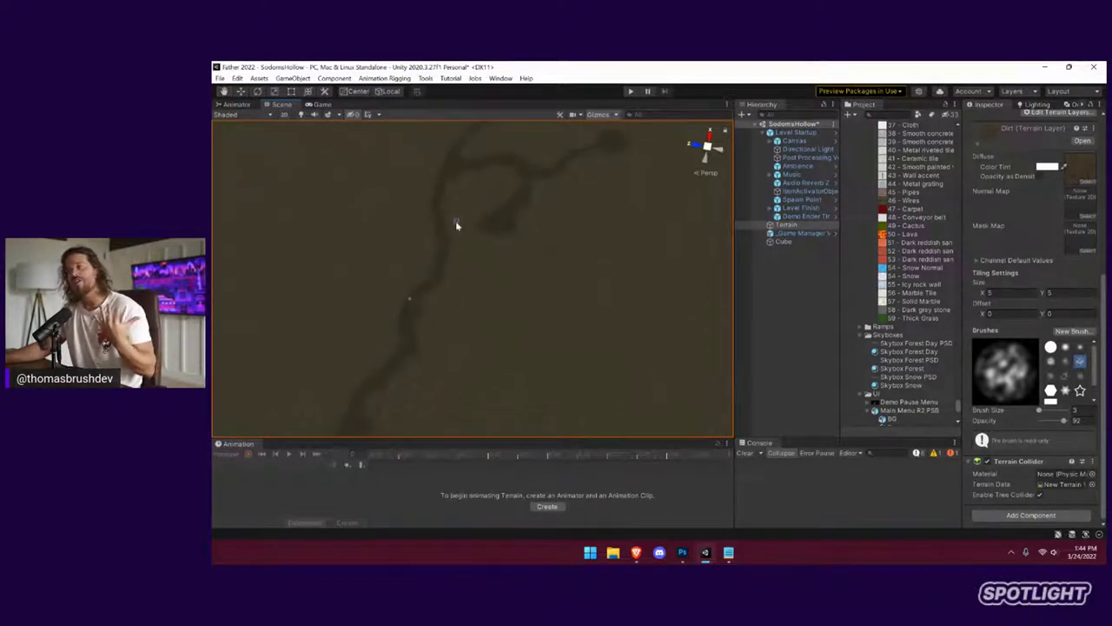
scroll(452, 241, down, 2)
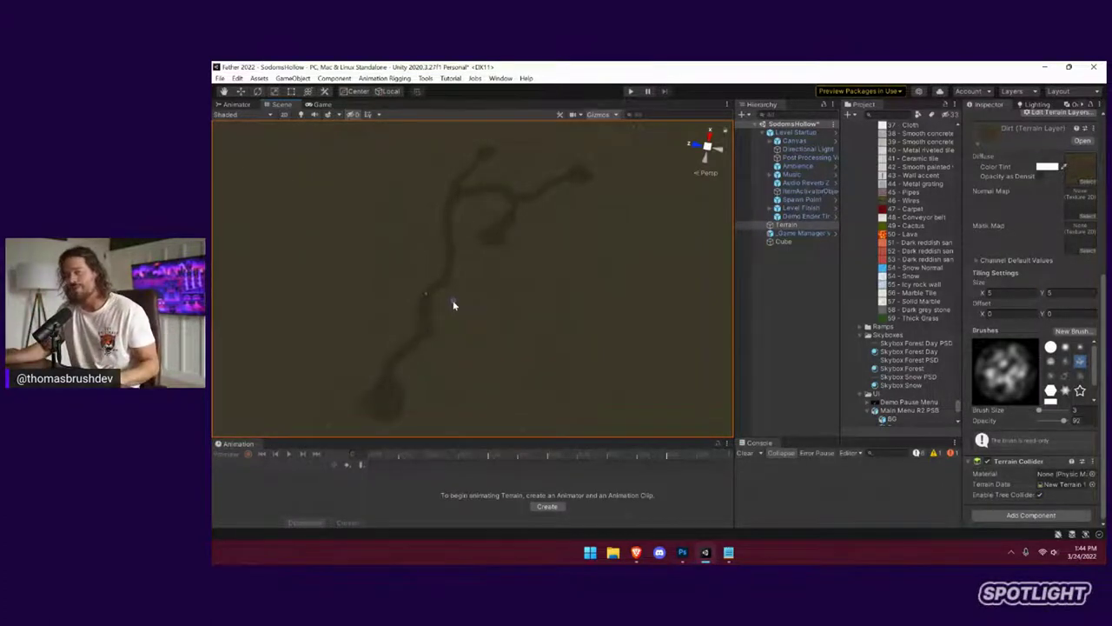
Choose the Grass Thick terrain layer and set the brush size to 13
scroll(1043, 226, up, 5)
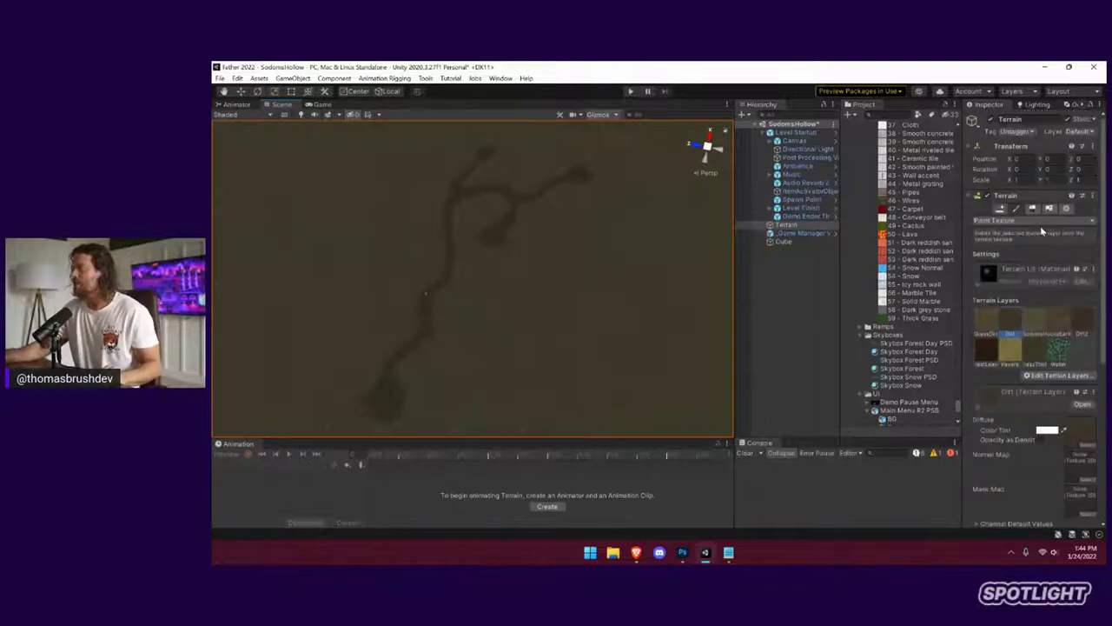
click(1034, 352)
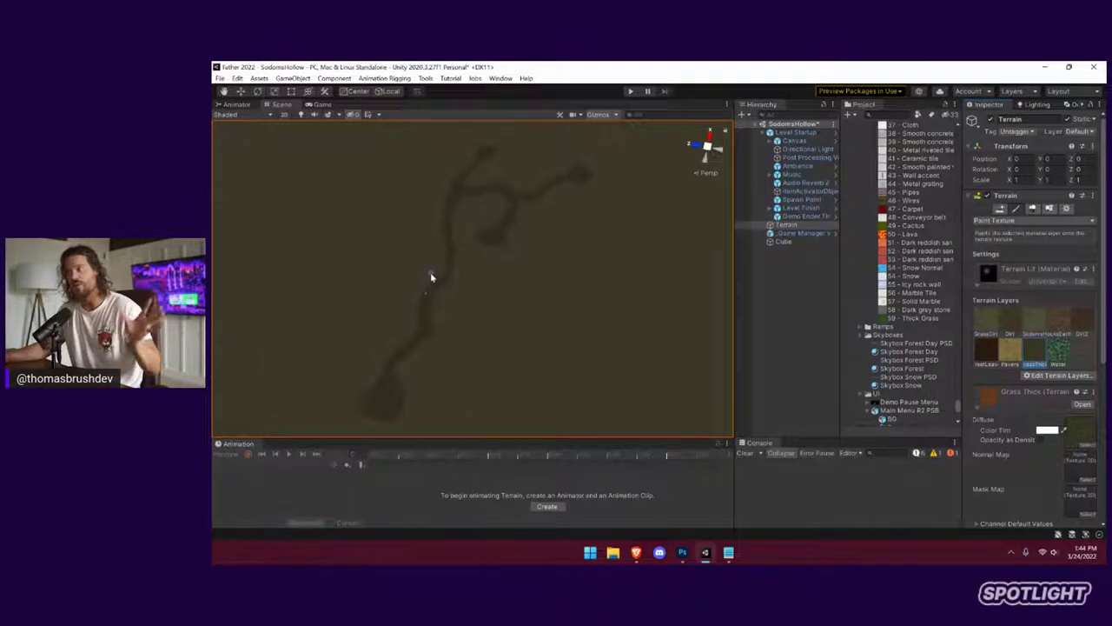
scroll(429, 278, up, 3)
middle_drag(542, 280, 613, 198)
middle_drag(588, 297, 585, 336)
scroll(1105, 279, down, 10)
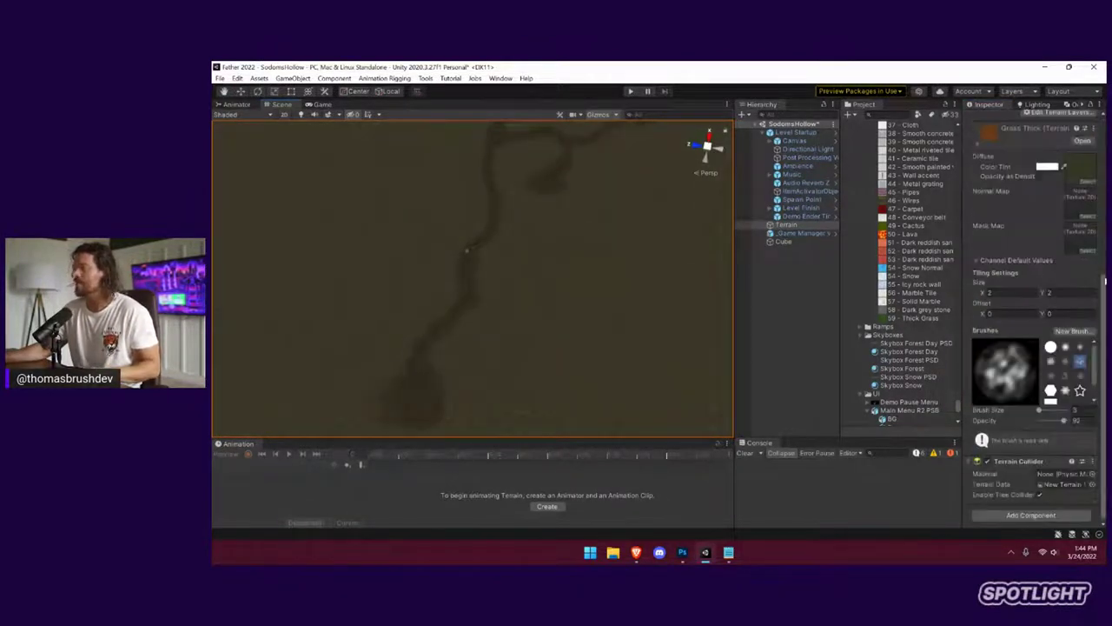
scroll(1105, 281, up, 4)
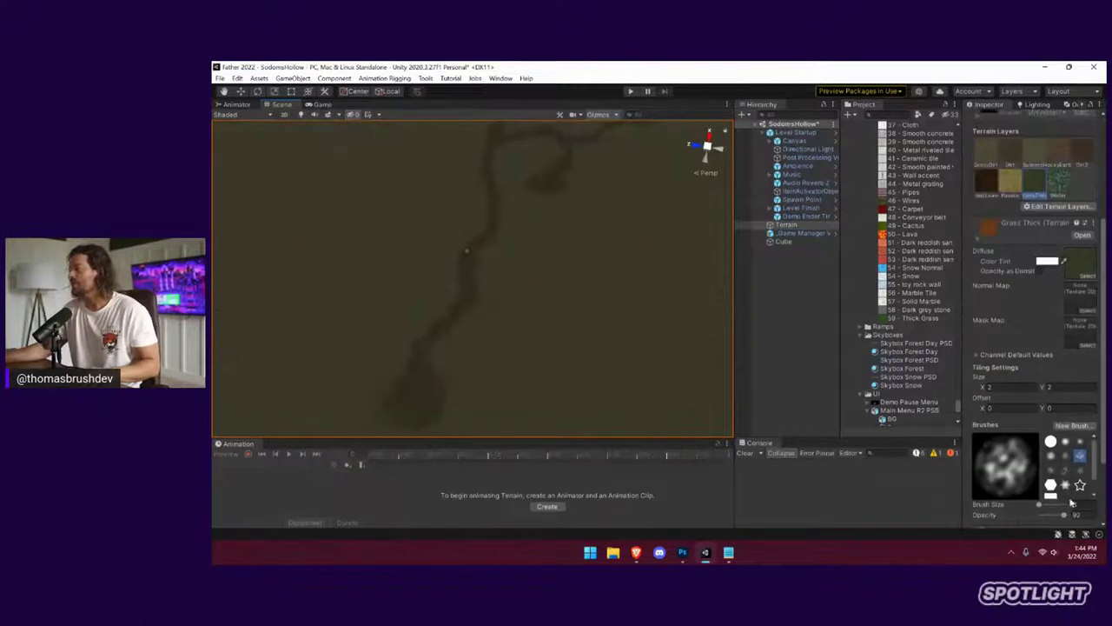
drag(1040, 505, 1041, 505)
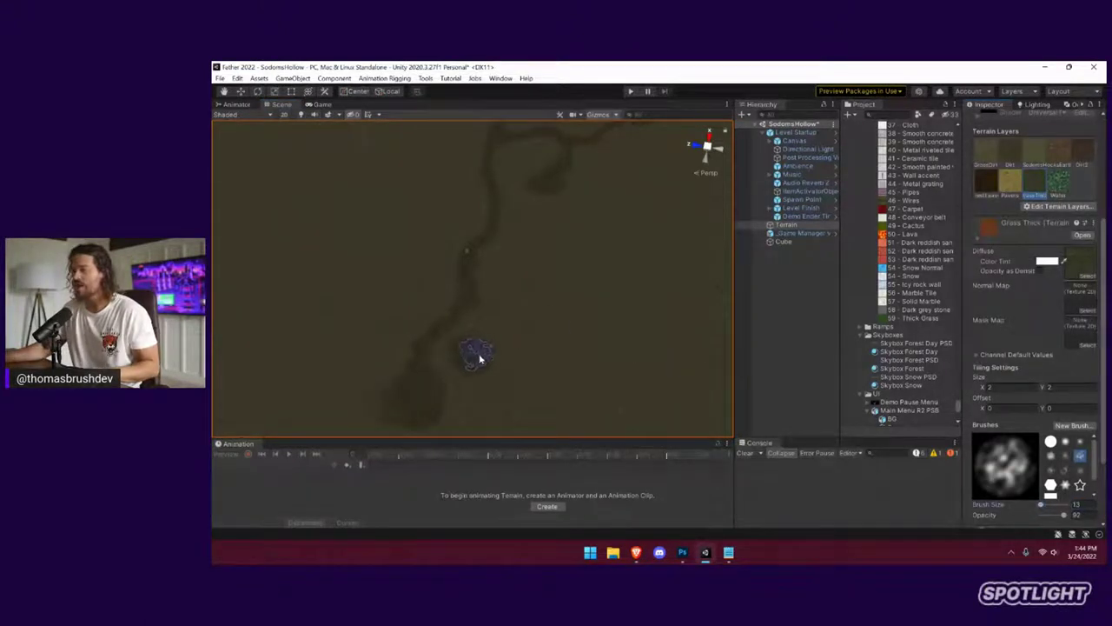
Paint scattered Grass Thick patches along both sides of the dirt path, reducing the brush opacity to 38 and finally 13
click(478, 356)
click(512, 264)
drag(1063, 516, 1049, 516)
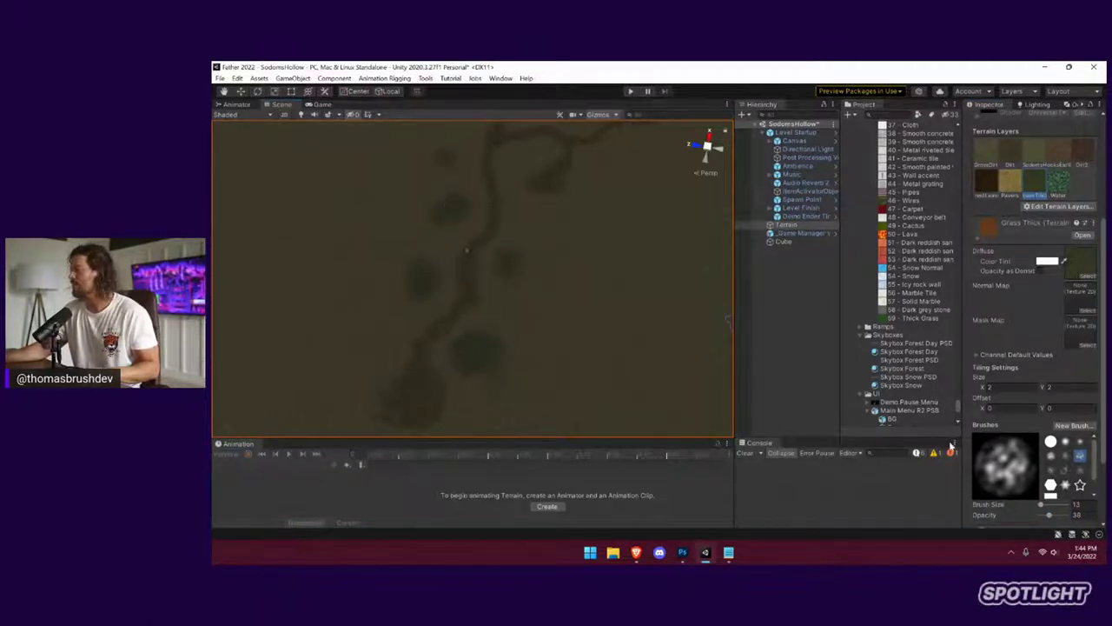
drag(1049, 516, 1042, 516)
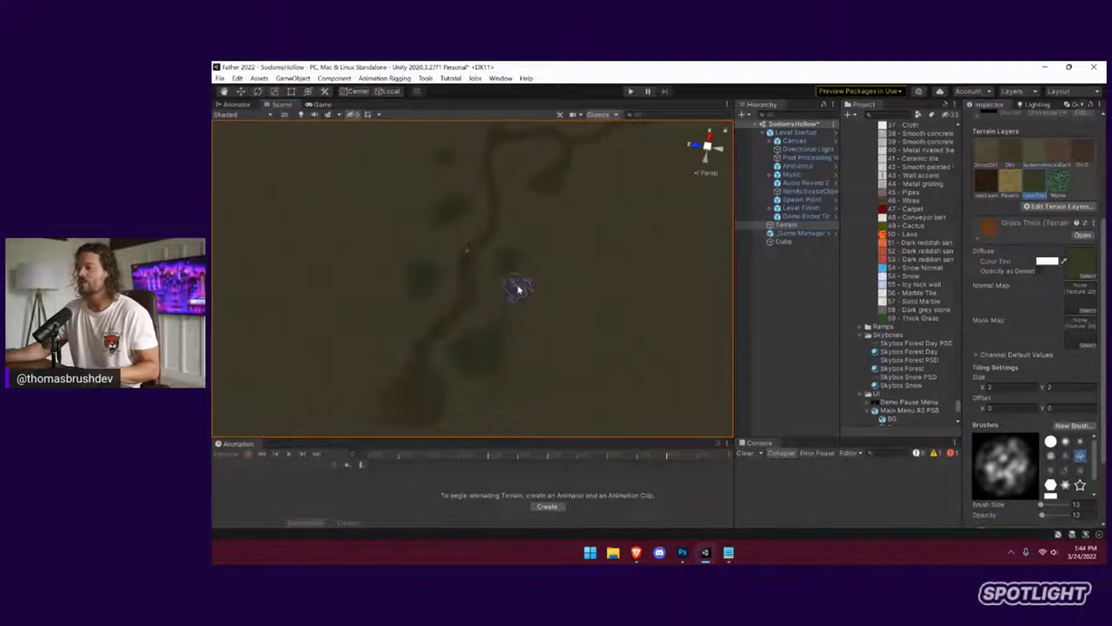
middle_drag(539, 209, 575, 275)
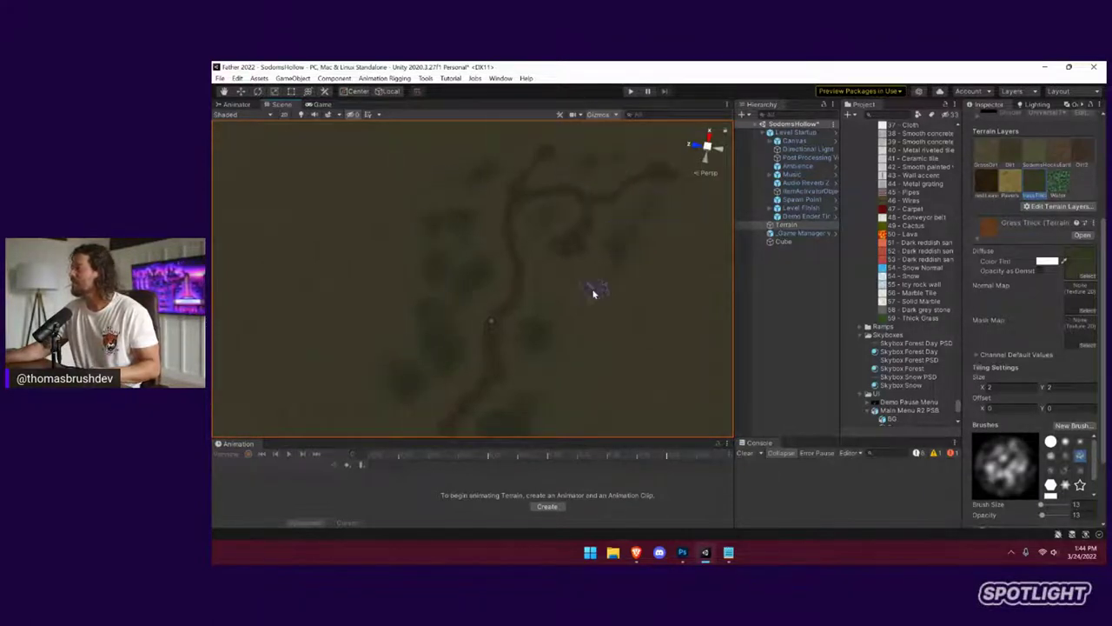
Paint faint patches of the Dirt layer, followed by the Grass Dirt layer, around the path and grass clumps
click(1011, 150)
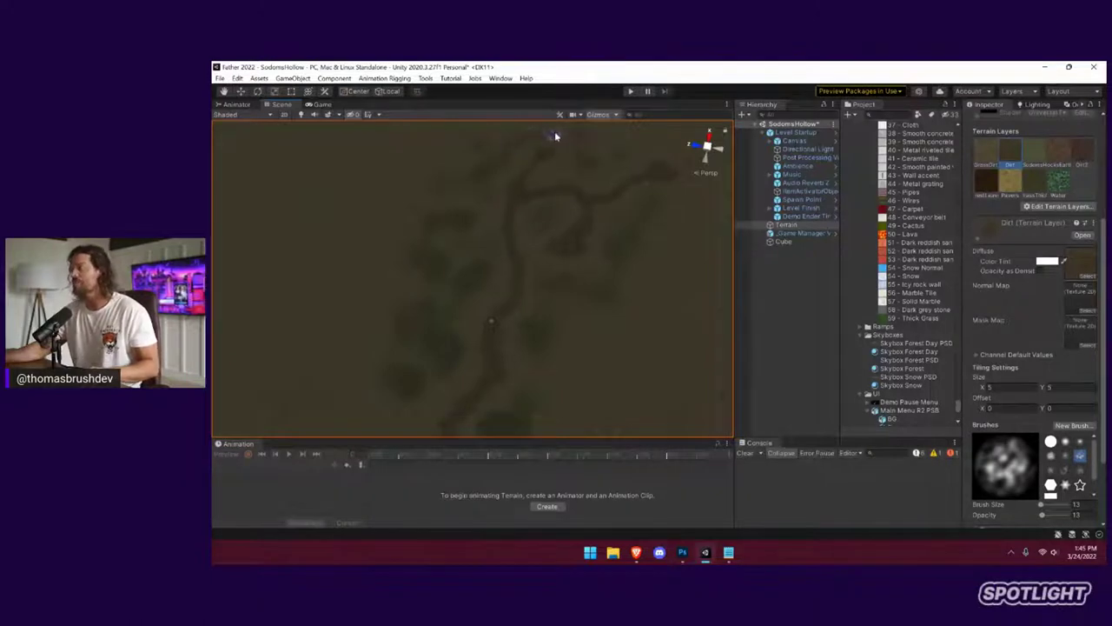
right_drag(571, 177, 591, 309)
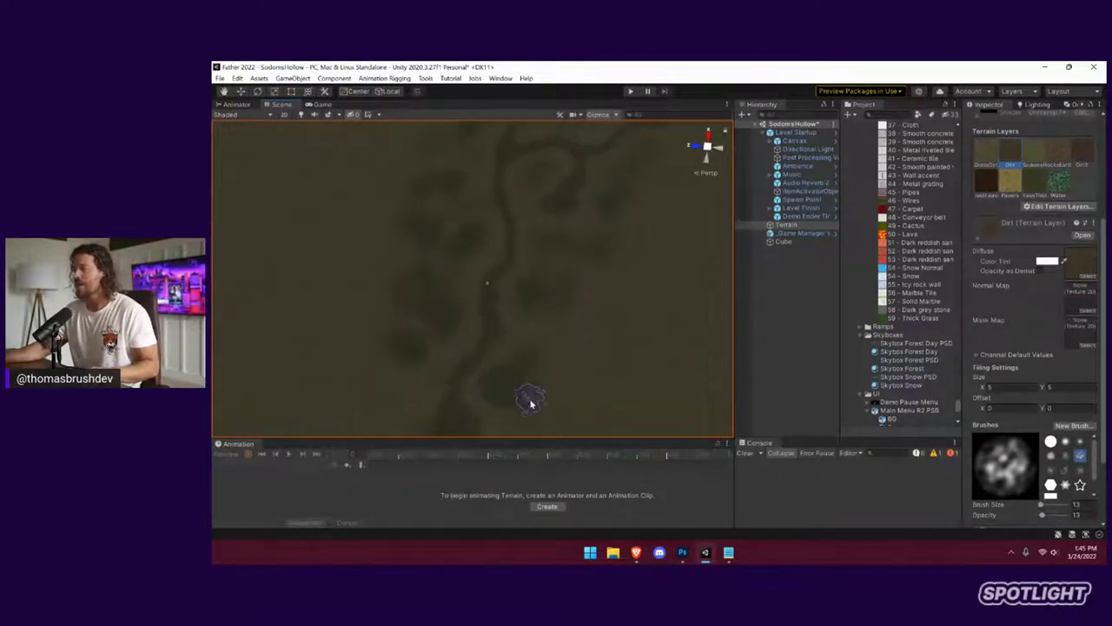
middle_drag(570, 331, 617, 223)
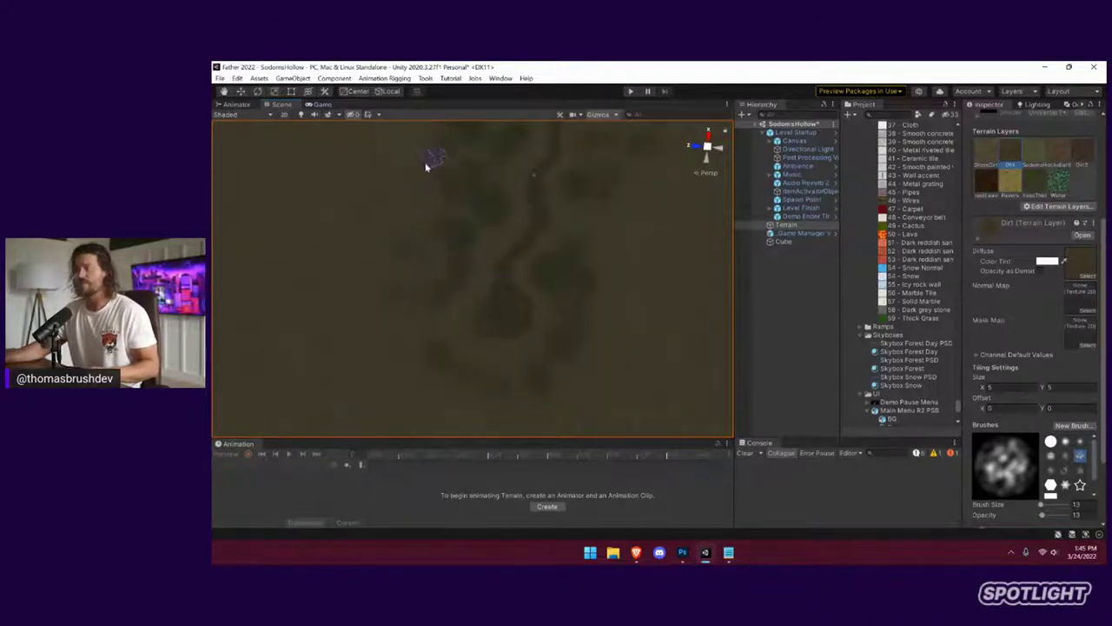
right_drag(584, 313, 594, 260)
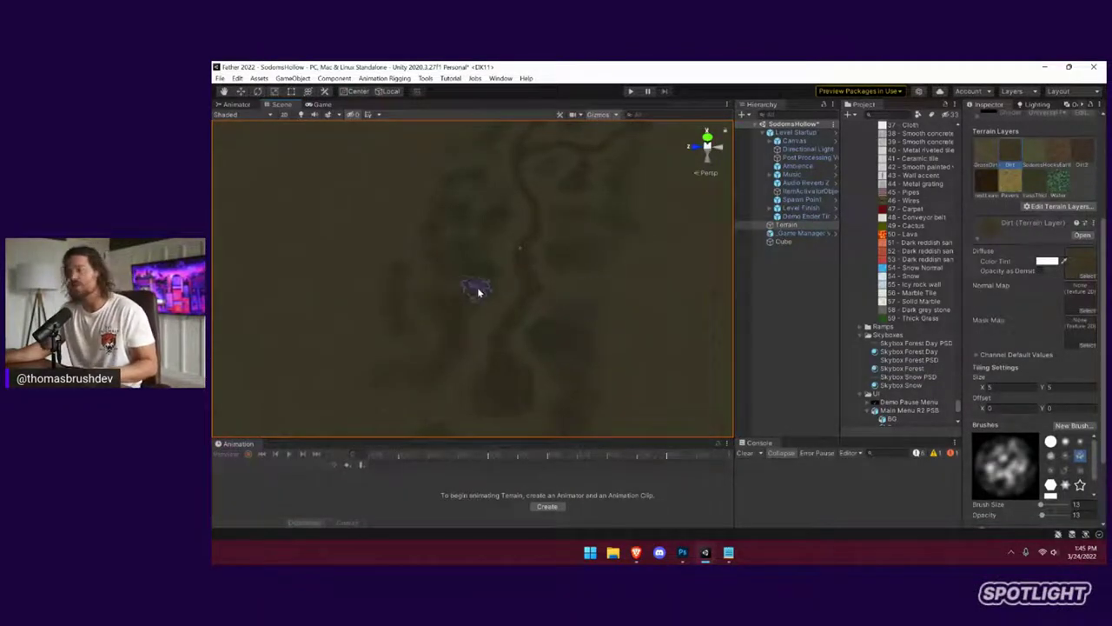
right_drag(460, 305, 571, 262)
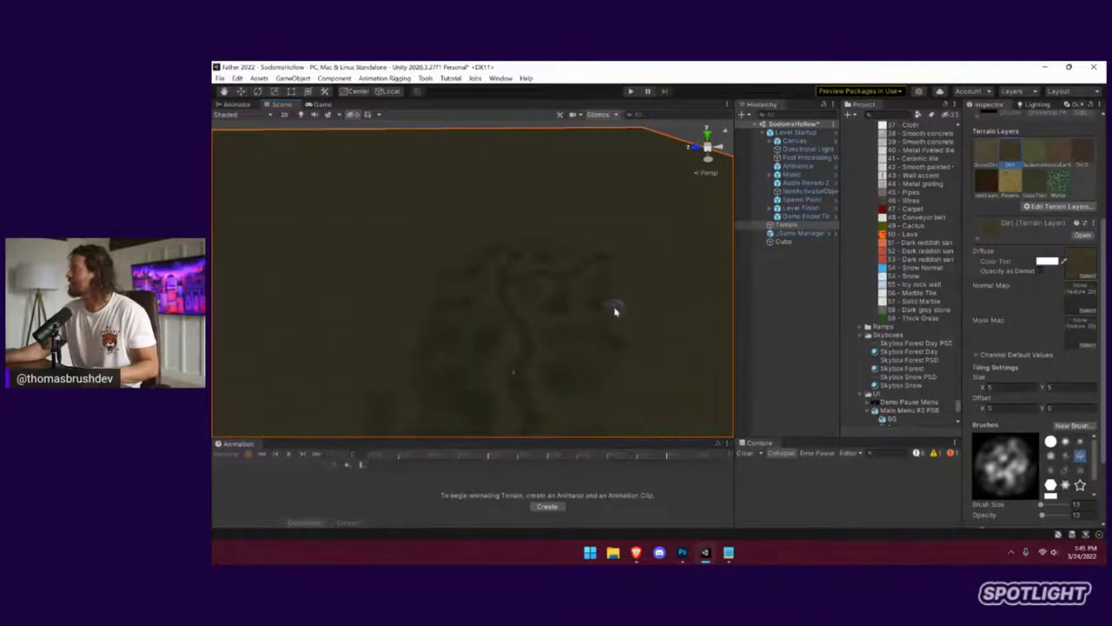
click(986, 158)
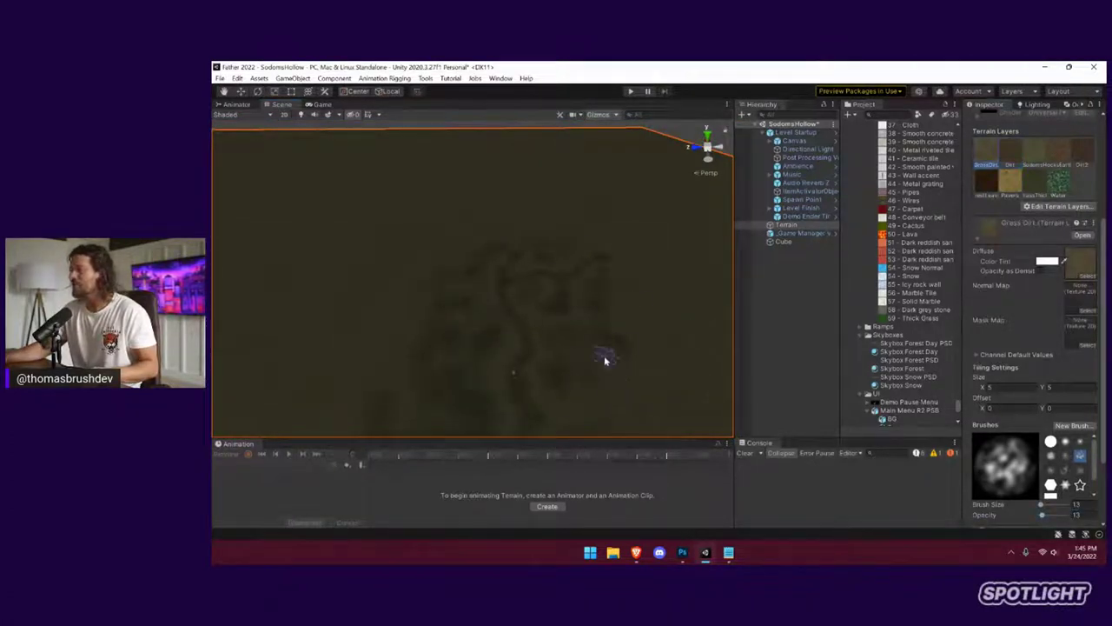
Choose the Grass Sodoms Hollow layer and paint soft patches on both sides of the path and around its branches
click(1034, 153)
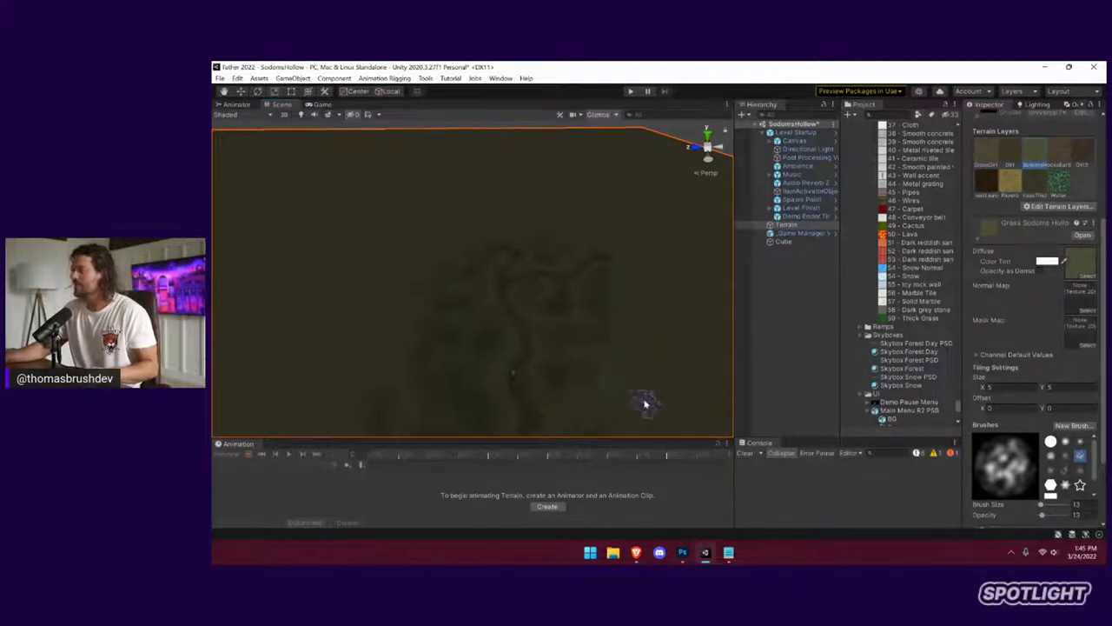
right_drag(634, 313, 601, 328)
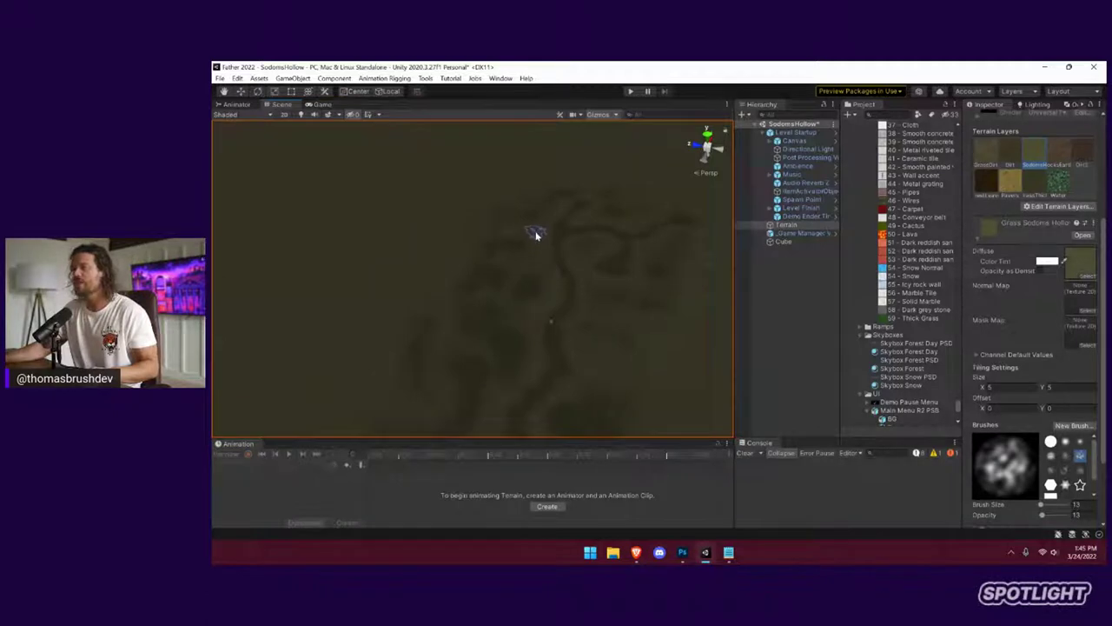
right_drag(529, 232, 414, 146)
right_drag(595, 309, 606, 387)
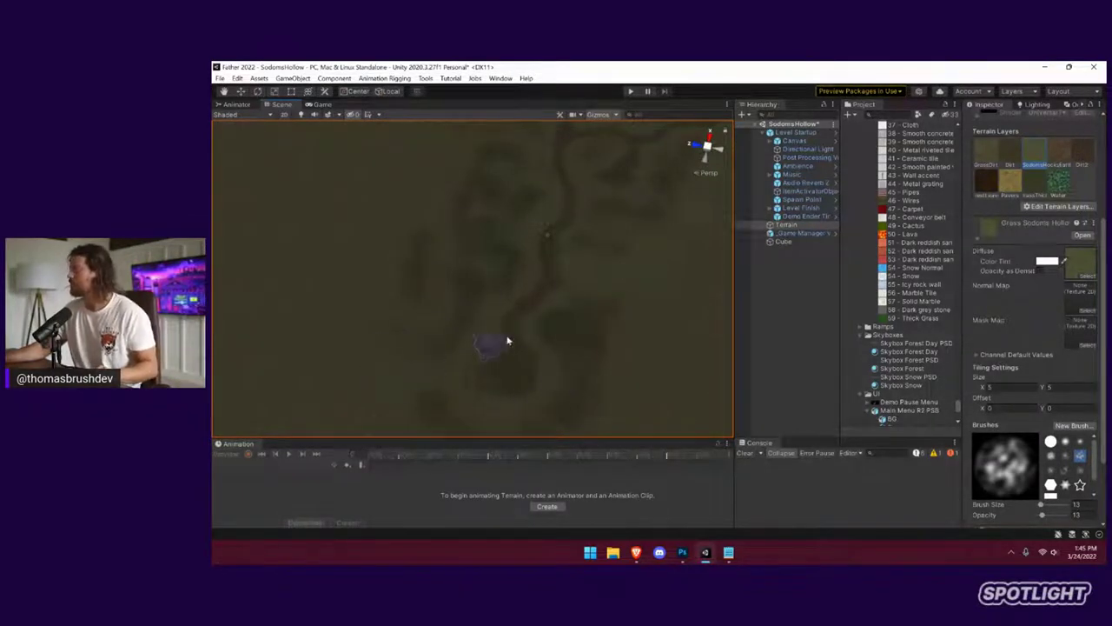
right_drag(551, 343, 565, 325)
right_drag(679, 299, 621, 290)
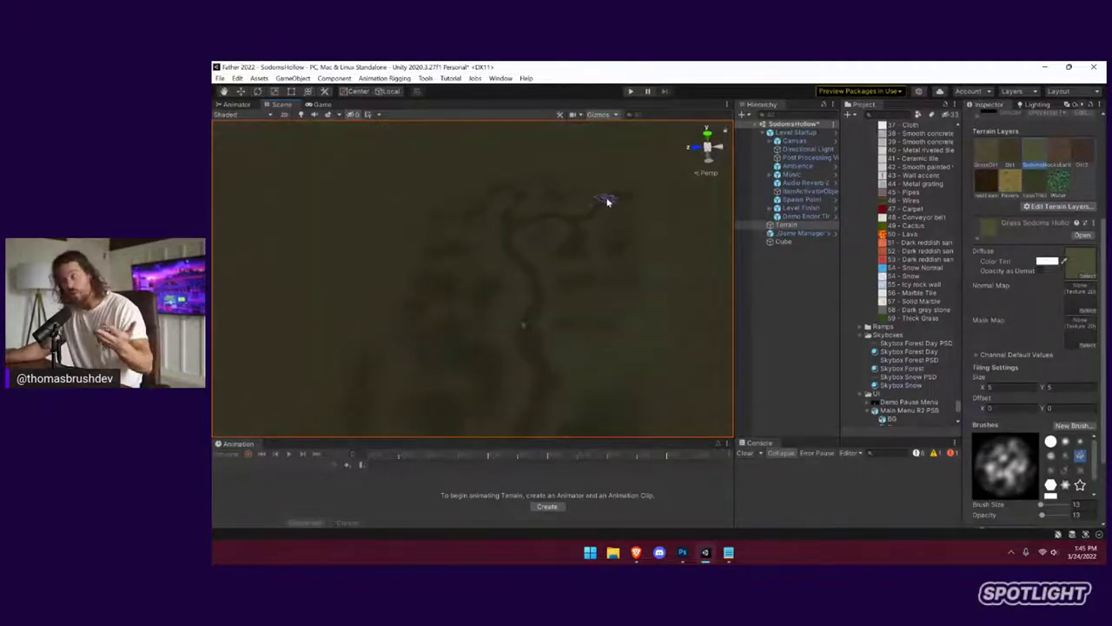
Run the game to check the blended ground textures, stop it, and view the path from above
click(630, 92)
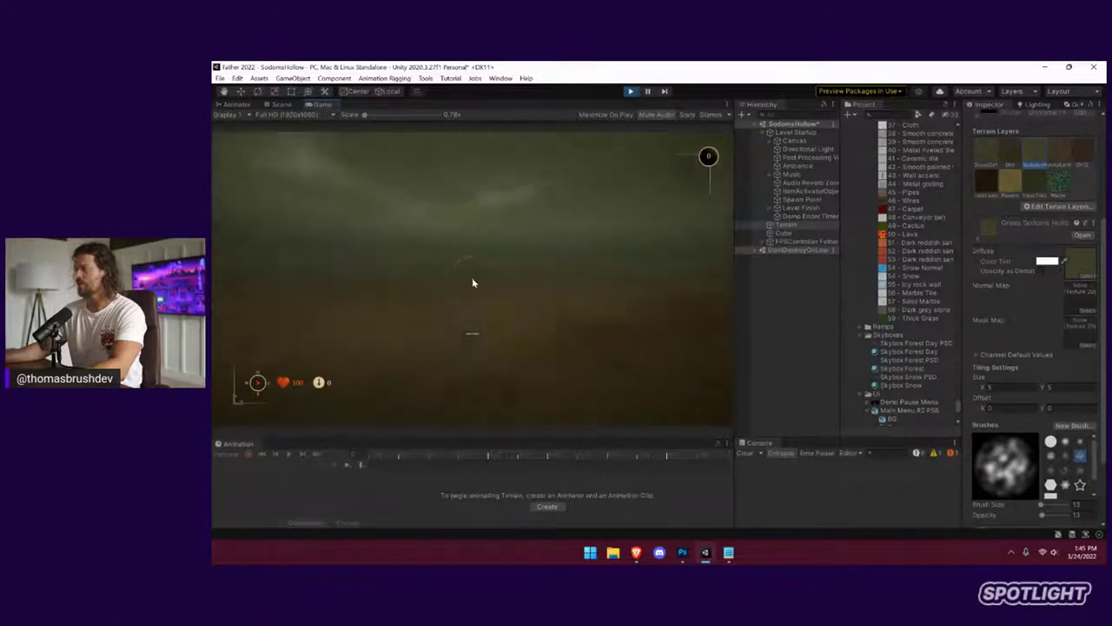
key(ctrl+p)
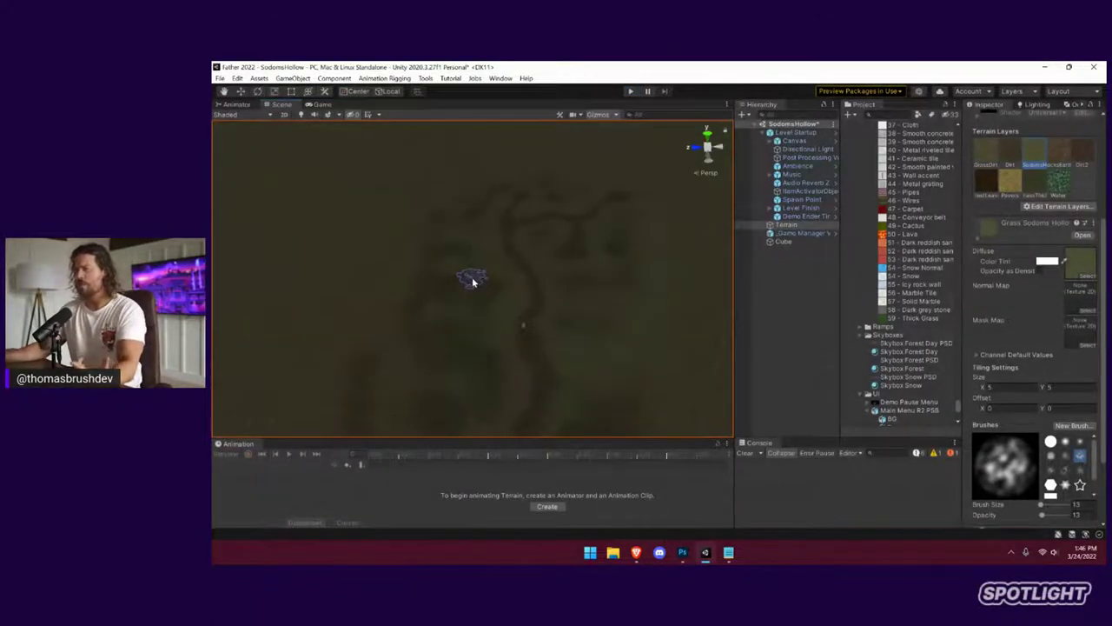
right_drag(473, 281, 523, 287)
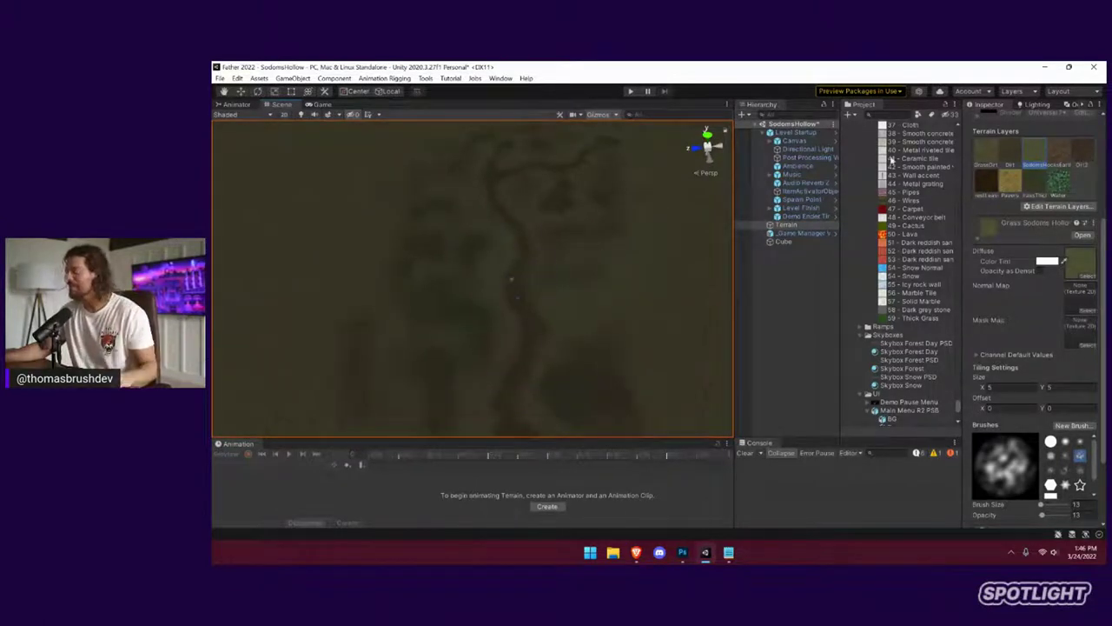
Switch the terrain tool to Raise or Lower Terrain and try raising jagged ridges on both sides of the path
scroll(1017, 154, up, 4)
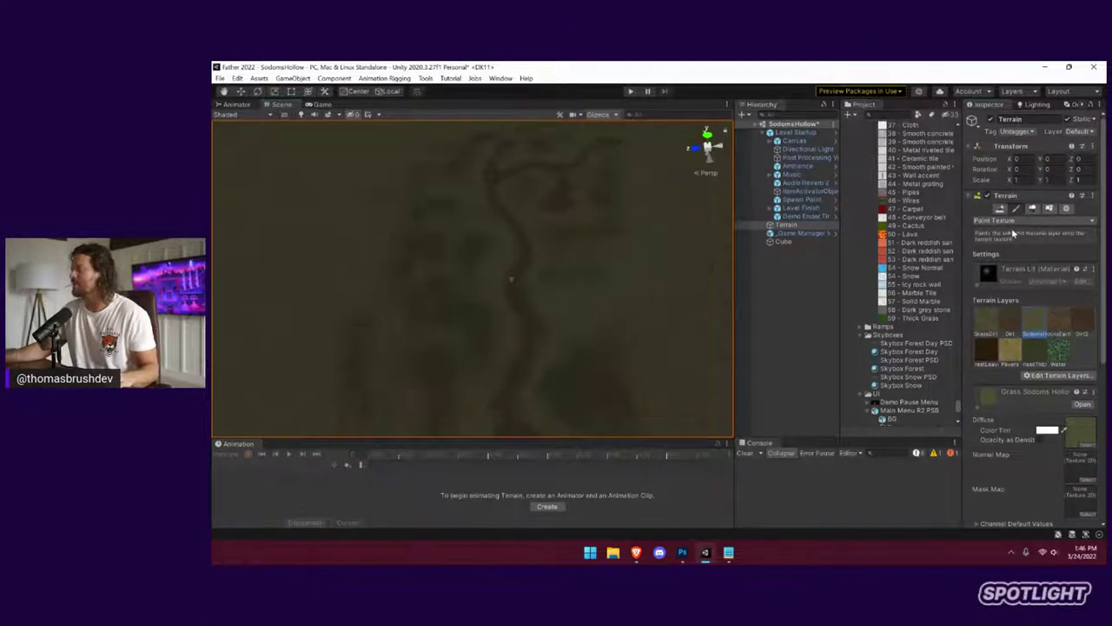
click(1015, 221)
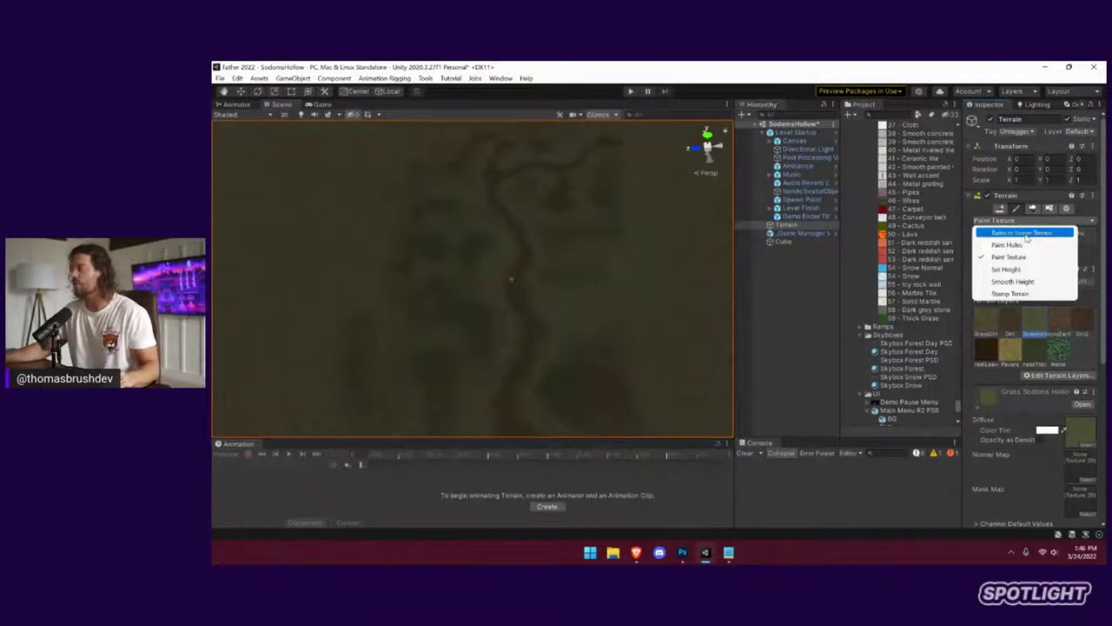
click(1025, 234)
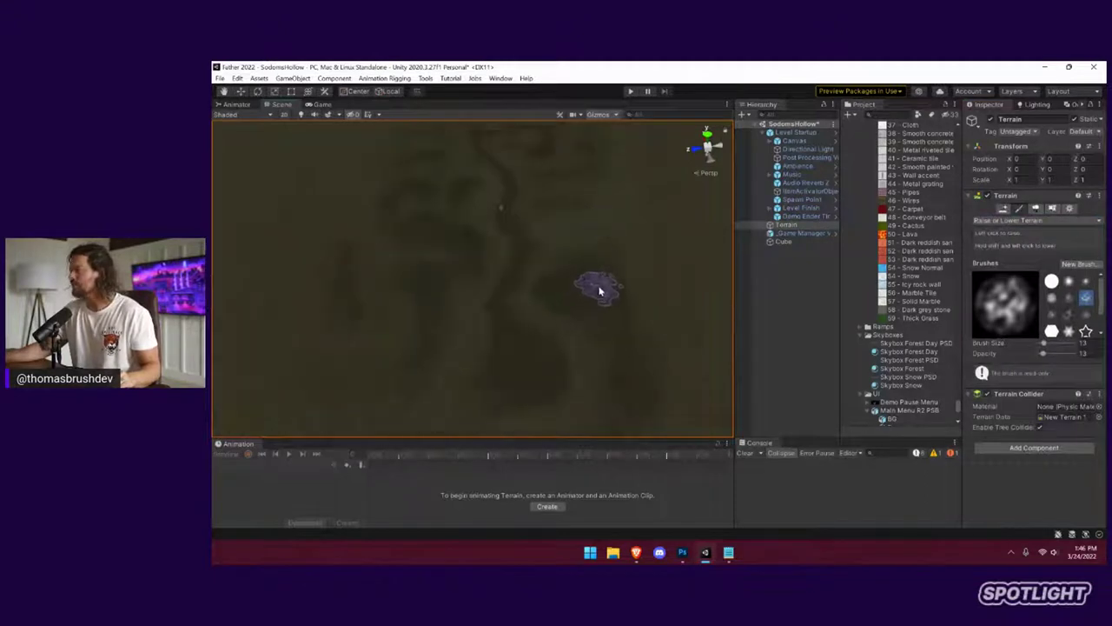
drag(599, 291, 589, 209)
mouse_move(446, 249)
mouse_down()
mouse_move(431, 210)
mouse_move(325, 340)
mouse_move(368, 244)
mouse_move(405, 360)
mouse_up()
drag(628, 360, 673, 391)
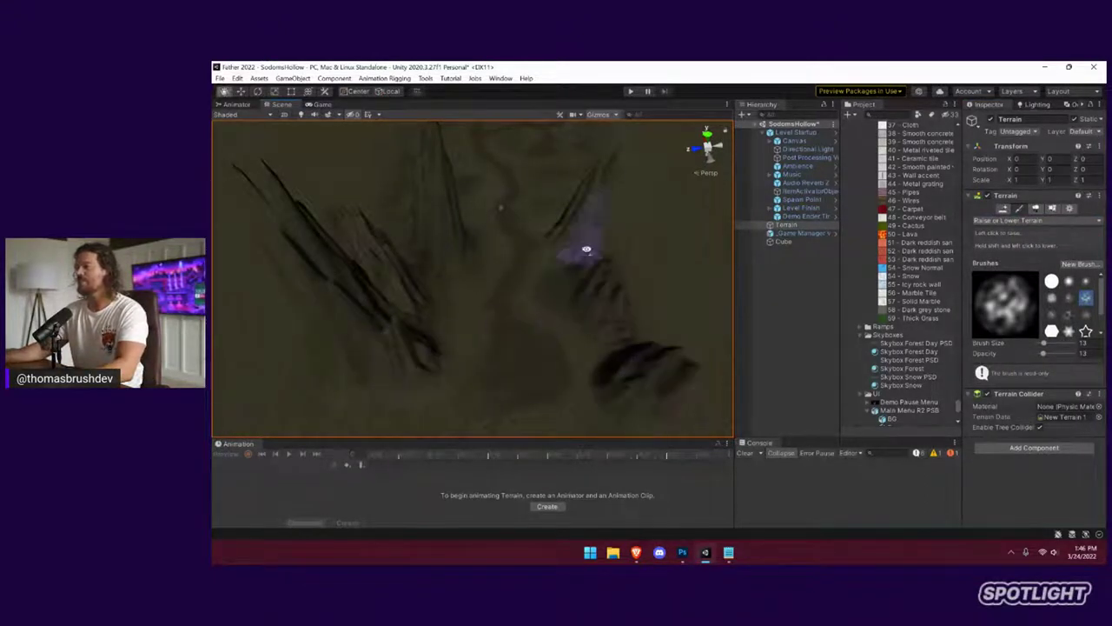
Try raising more rocky peaks along the path and around its branches, and inspect them from ground level and above
right_drag(586, 245, 688, 415)
right_drag(452, 304, 447, 290)
drag(423, 279, 411, 229)
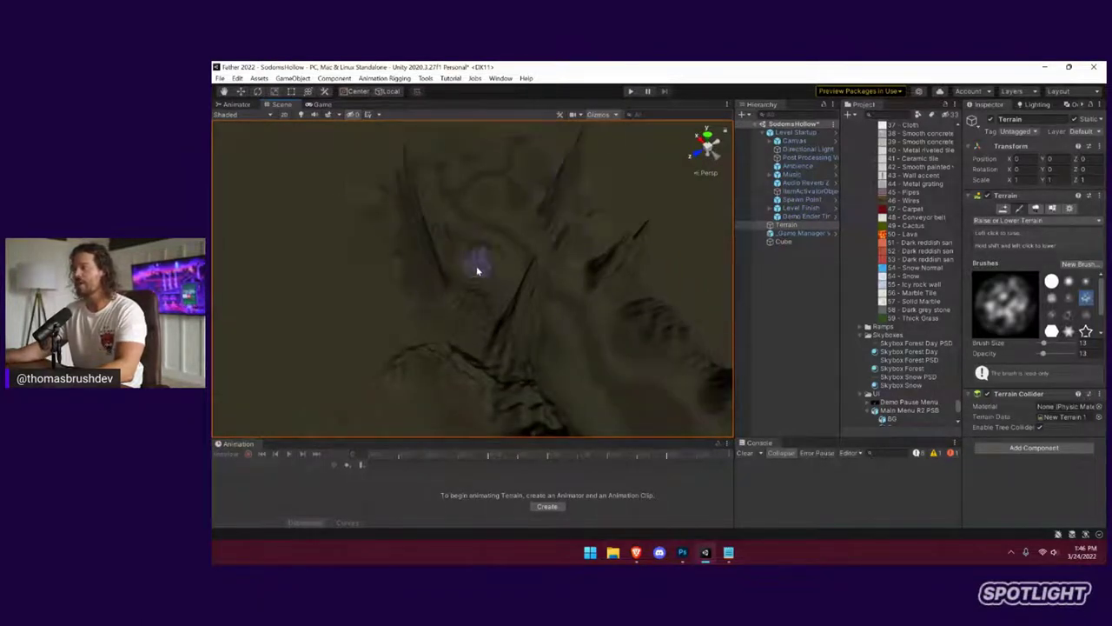
mouse_move(479, 261)
right_down()
mouse_move(444, 273)
mouse_move(495, 211)
mouse_move(561, 251)
mouse_move(641, 276)
mouse_move(701, 277)
mouse_move(530, 320)
right_up()
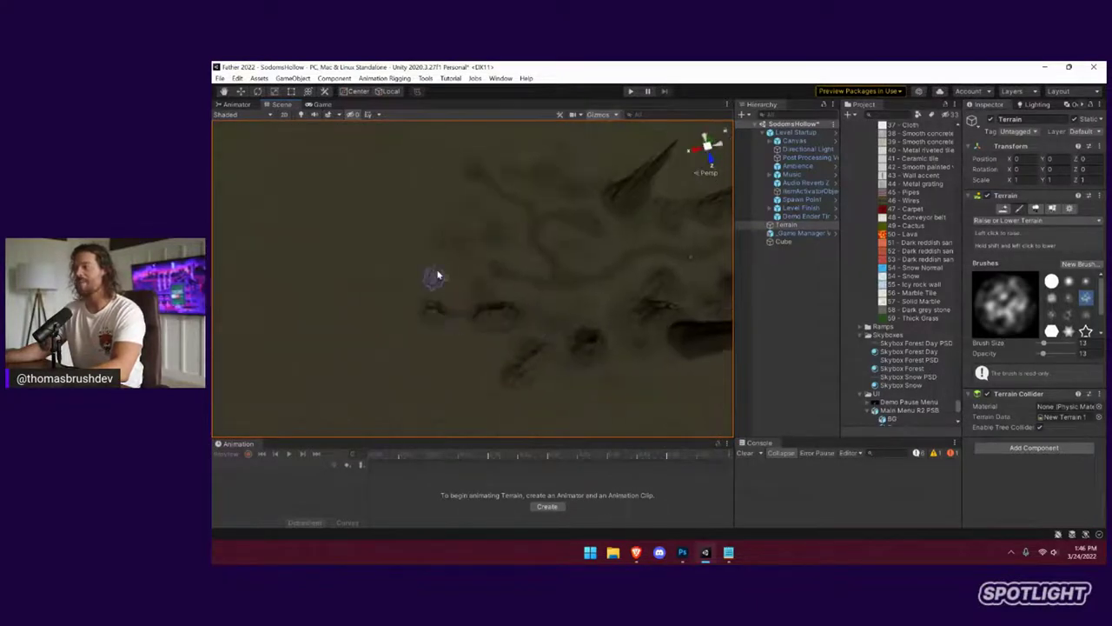
right_drag(474, 232, 648, 181)
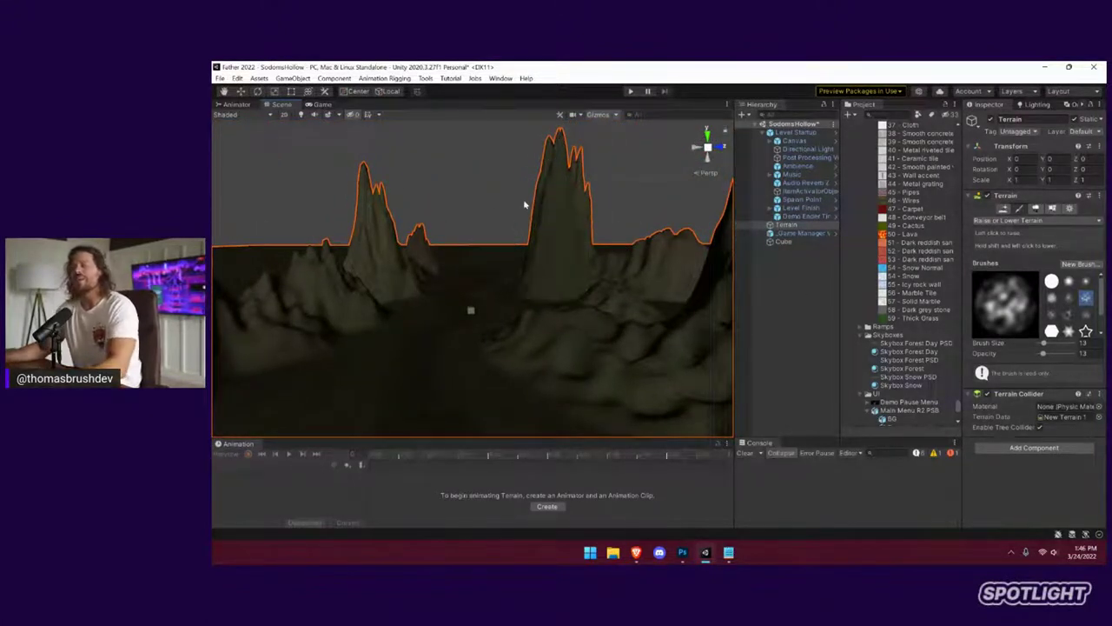
right_drag(524, 204, 518, 288)
scroll(518, 289, down, 6)
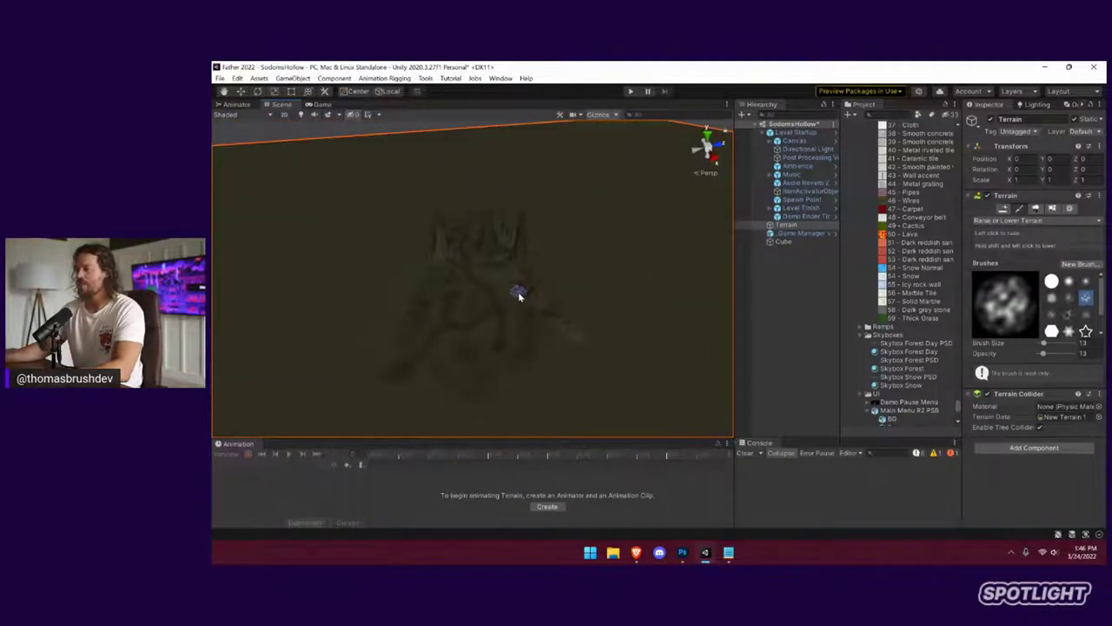
mouse_move(518, 294)
right_down()
mouse_move(504, 297)
mouse_move(469, 261)
right_up()
Switch to the Set Height tool with the soft round brush, set the height to 100, and flatten the terrain tile
click(1034, 220)
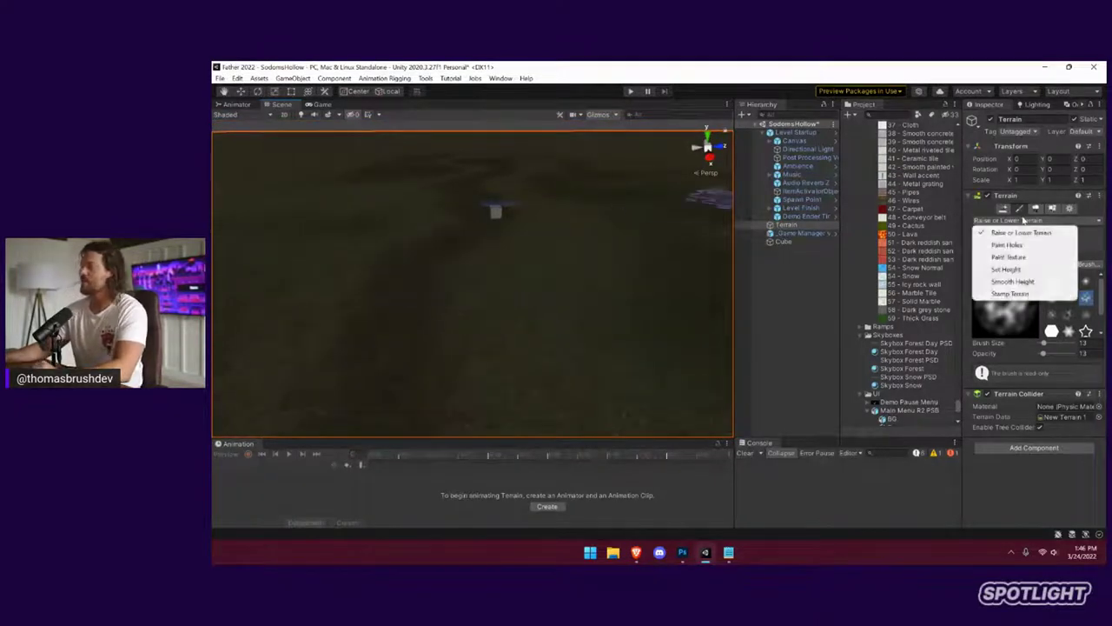
click(1008, 269)
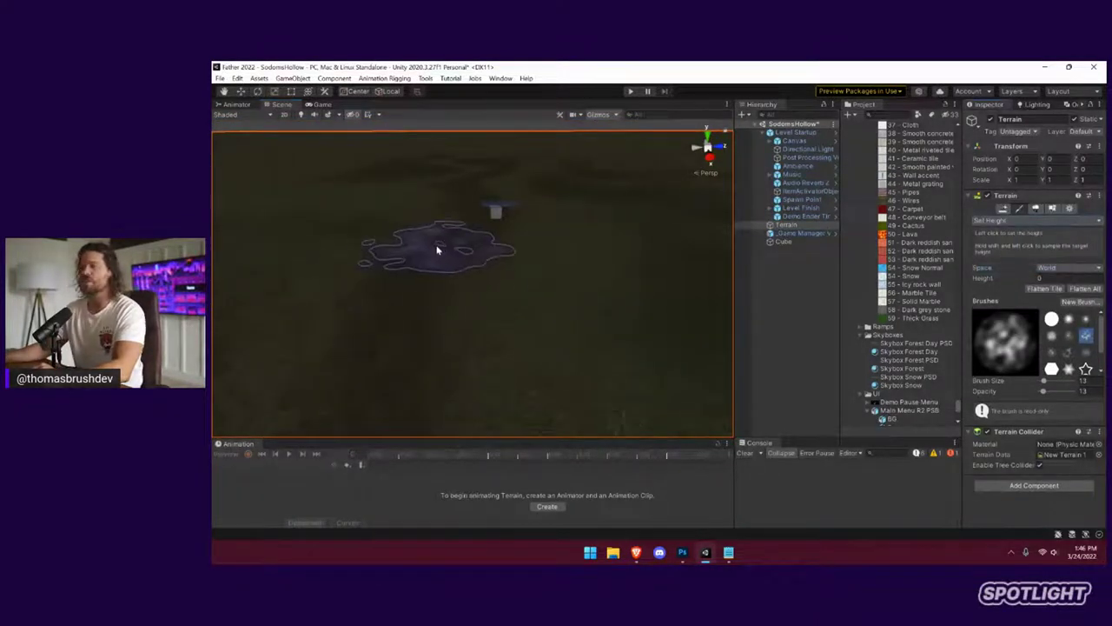
scroll(436, 239, down, 2)
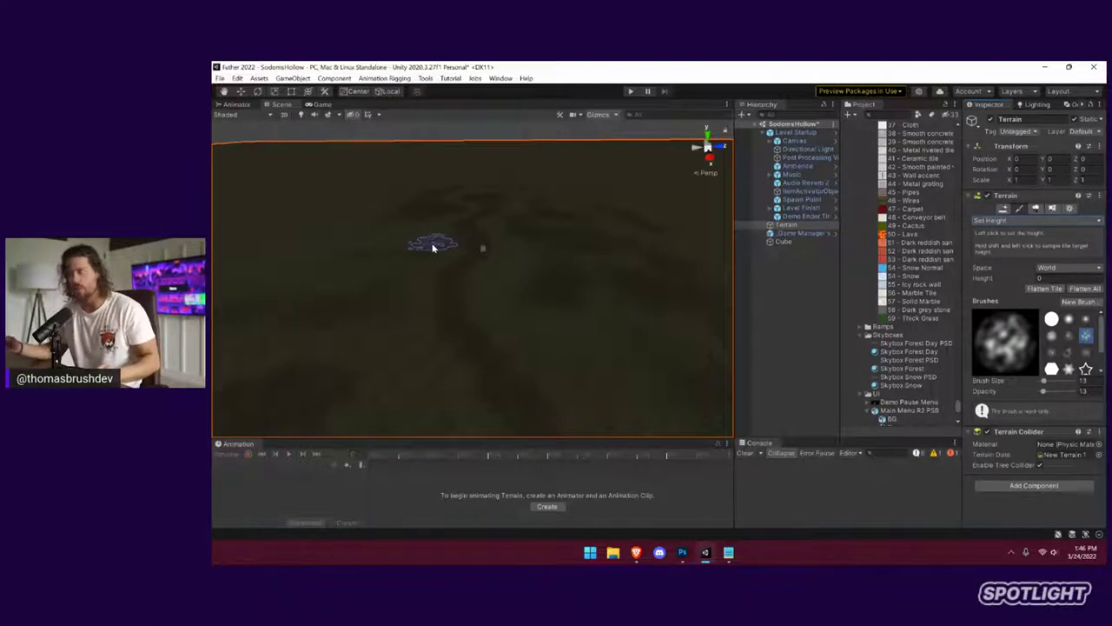
right_drag(432, 249, 522, 321)
middle_drag(521, 320, 661, 392)
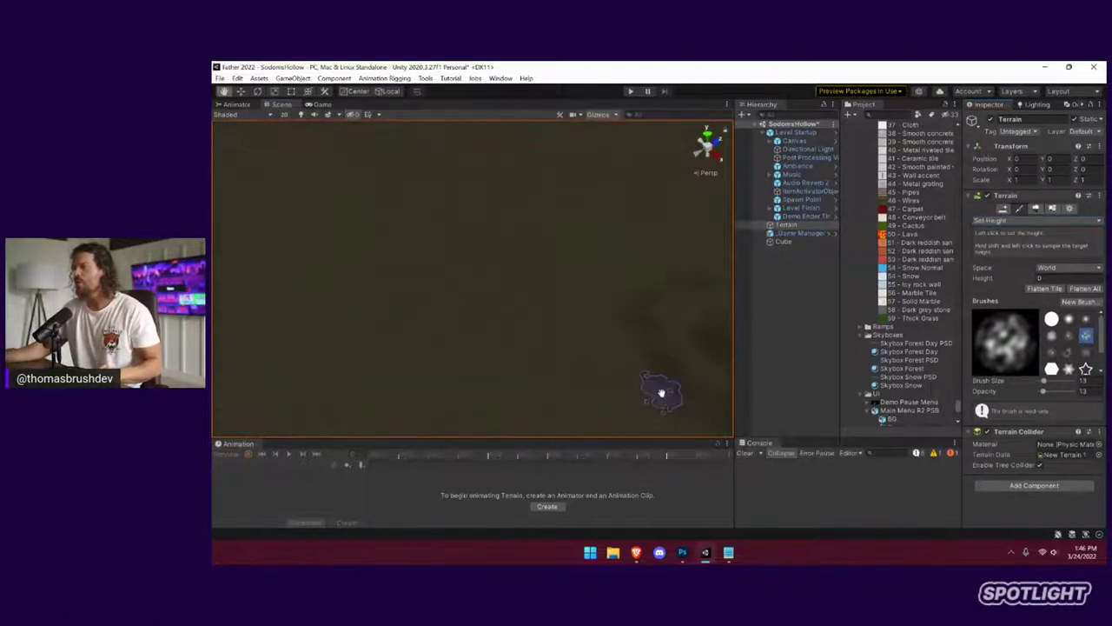
right_drag(660, 392, 658, 333)
mouse_move(658, 333)
middle_down()
mouse_move(544, 294)
mouse_move(479, 341)
middle_up()
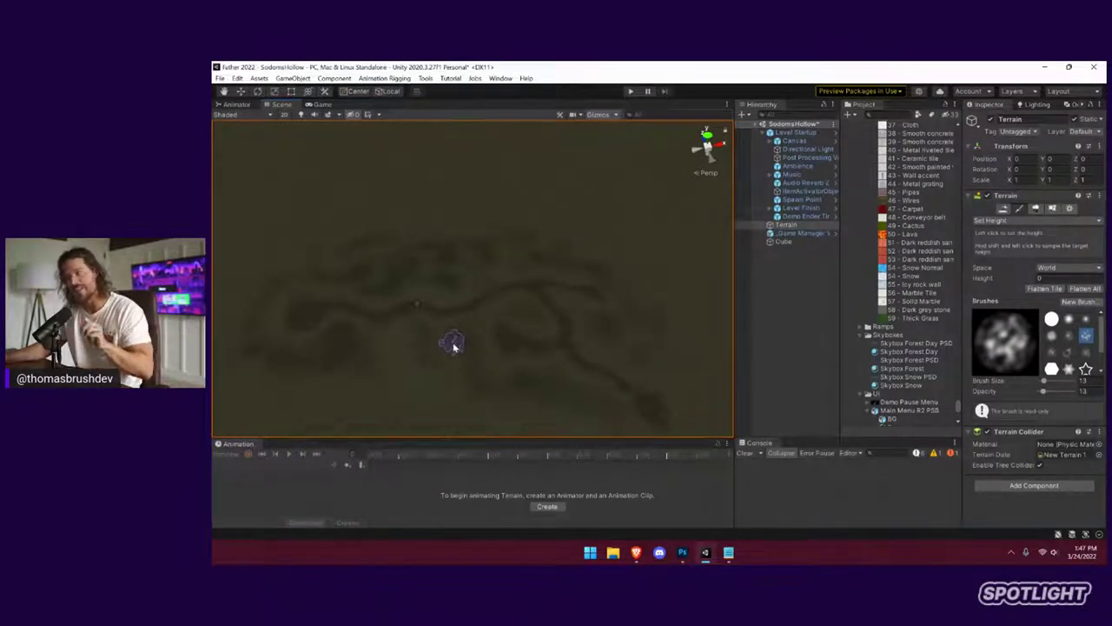
click(1069, 319)
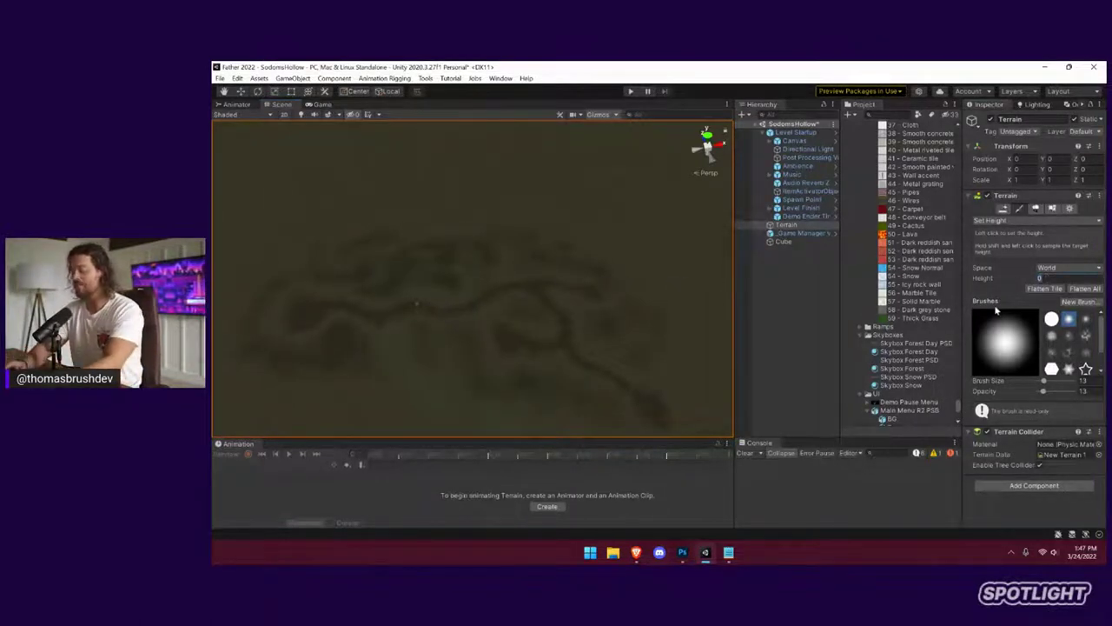
click(1047, 289)
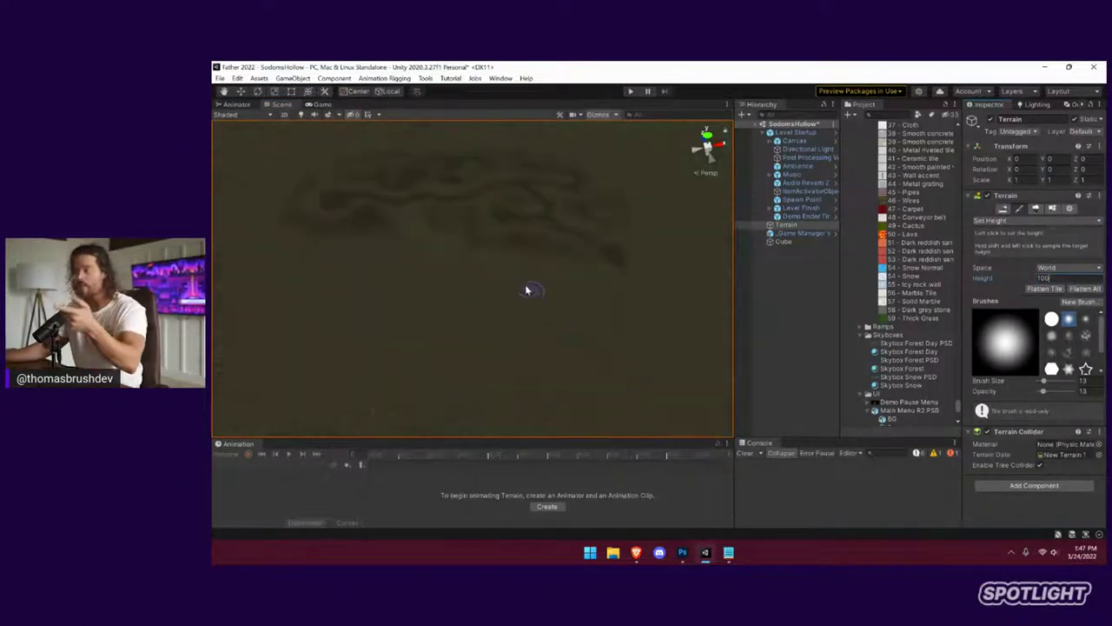
middle_drag(437, 220, 457, 287)
Select the Spawn Point with the Move tool and shift it vertically to a Y position of about 18.5
click(241, 91)
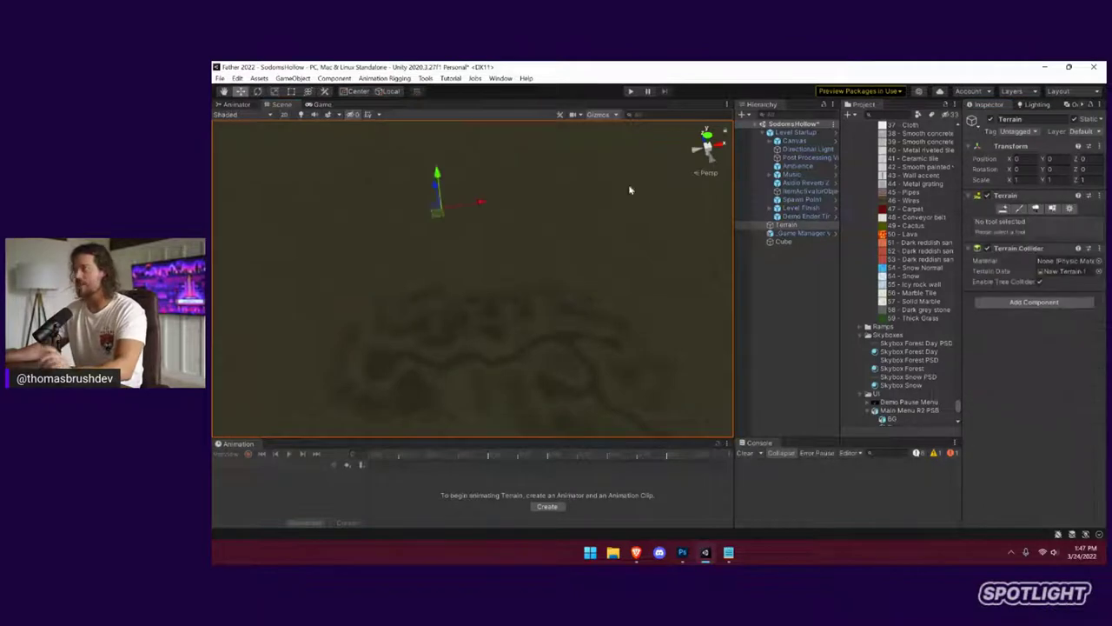
click(801, 199)
drag(470, 387, 482, 319)
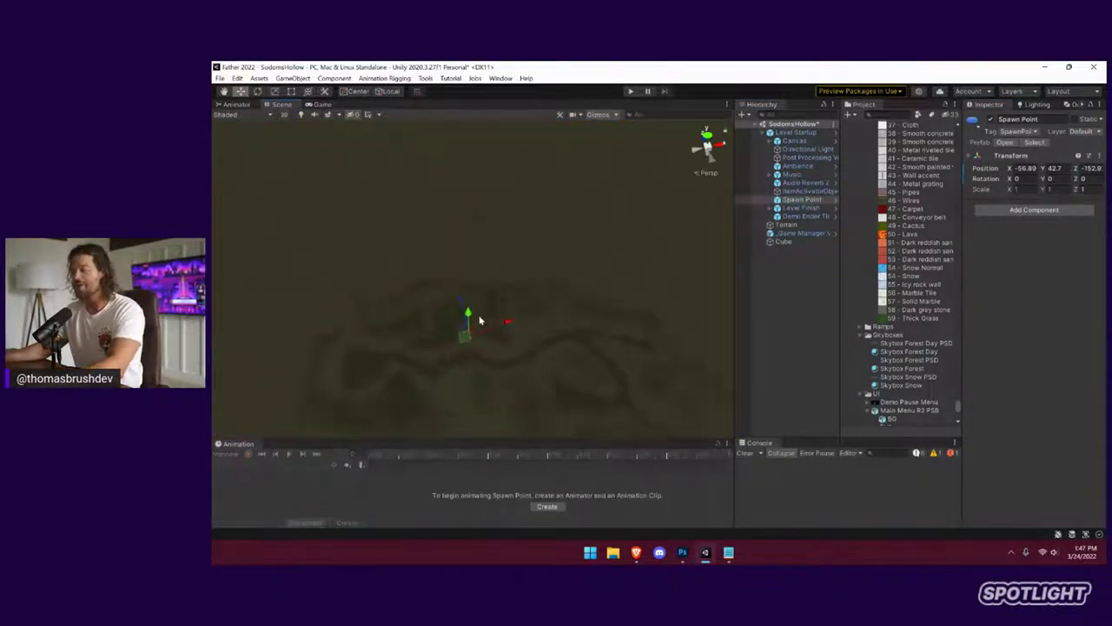
key(f)
middle_drag(481, 350, 477, 273)
alt+drag(477, 272, 431, 358)
middle_drag(431, 358, 548, 165)
drag(492, 235, 493, 352)
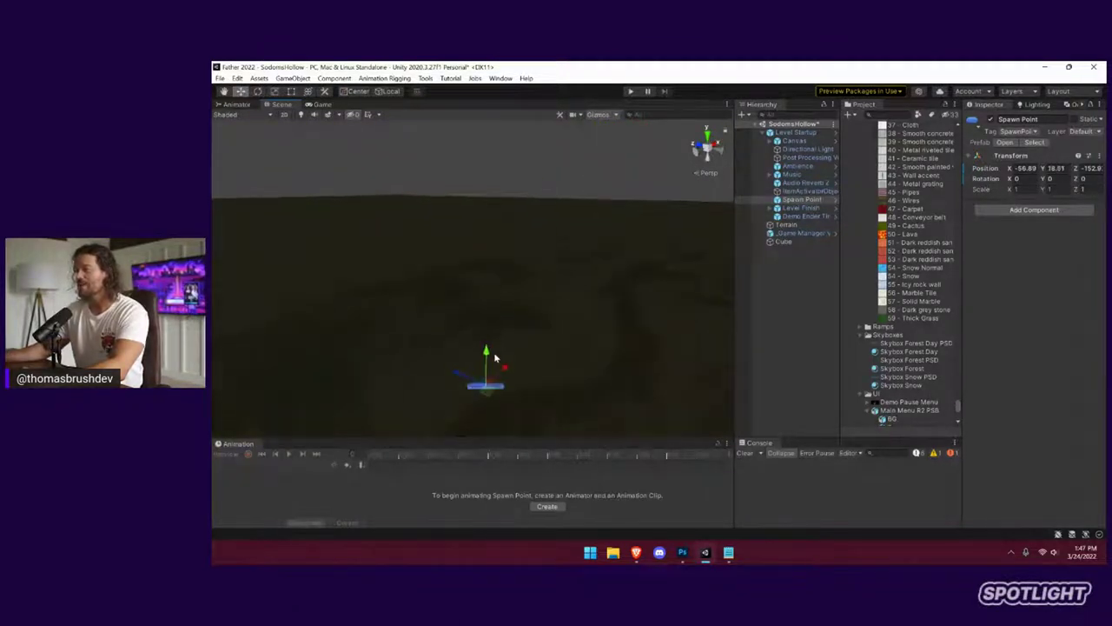
Fine-tune the Spawn Point's height down to about Y 17.2 so it sits close to the ground
key(f)
drag(472, 243, 470, 311)
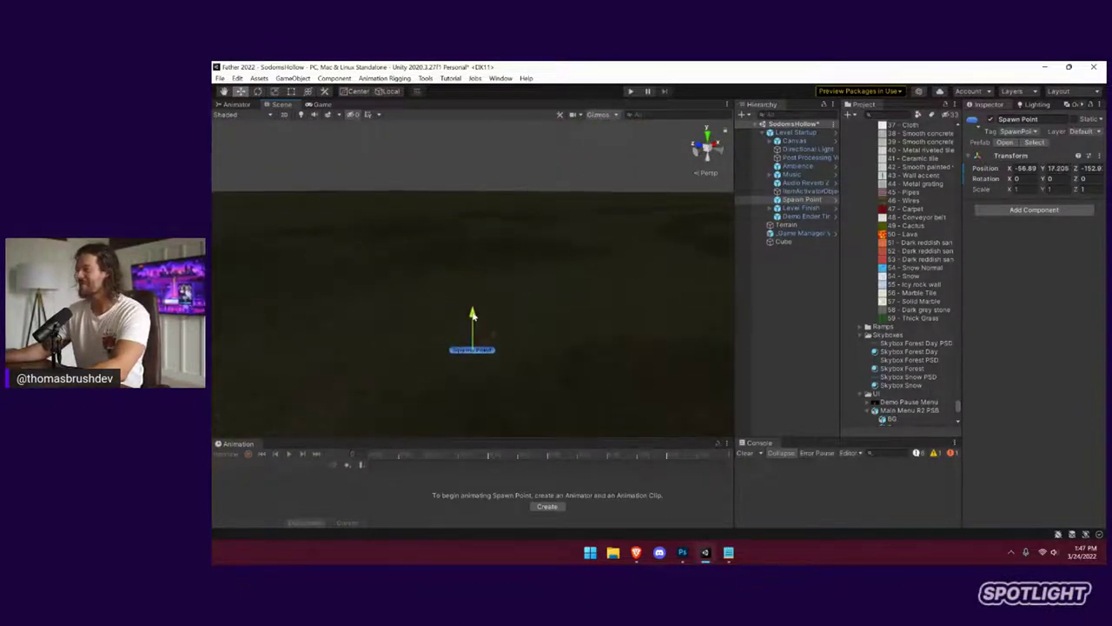
key(f)
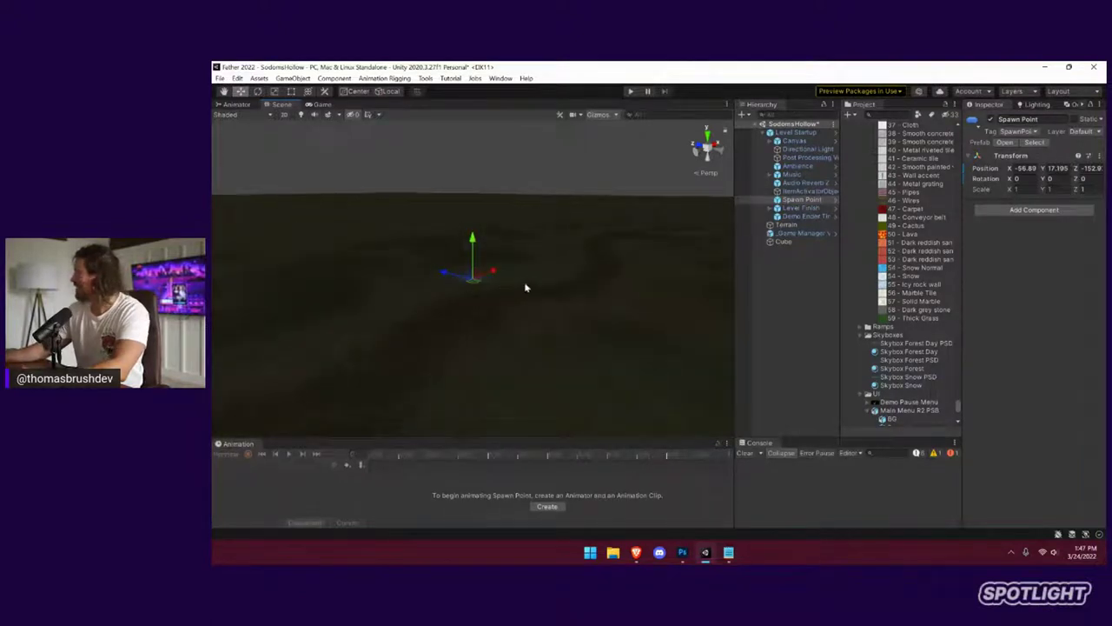
right_drag(531, 293, 499, 310)
scroll(513, 277, down, 3)
drag(504, 216, 505, 224)
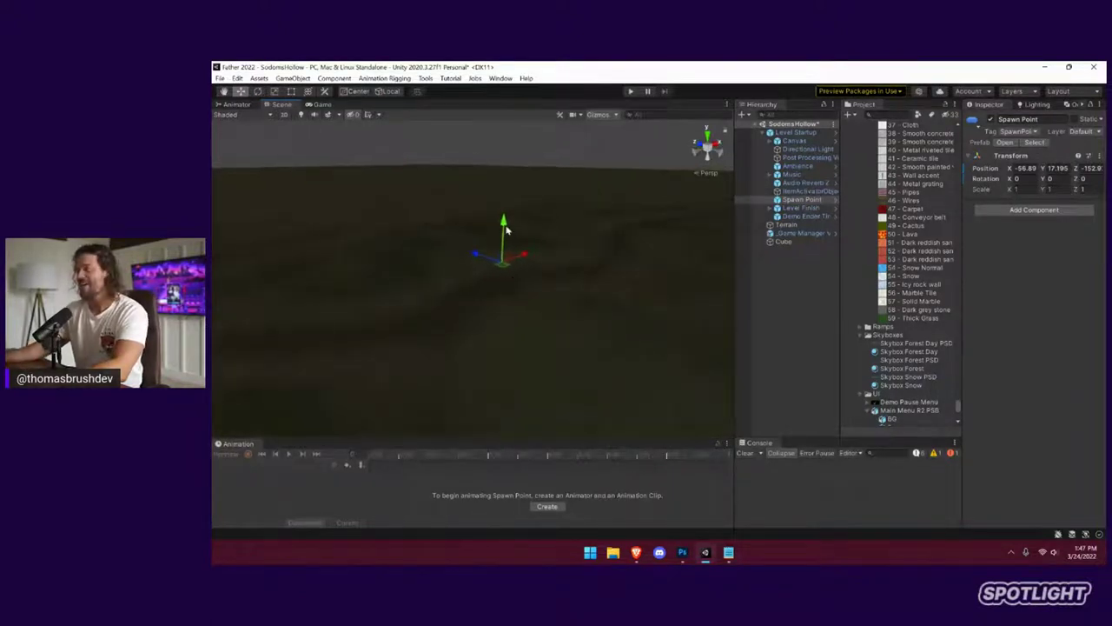
Select the terrain and try carving the dirt path with the Set Height brush at a height of 98, undoing the strokes
click(582, 308)
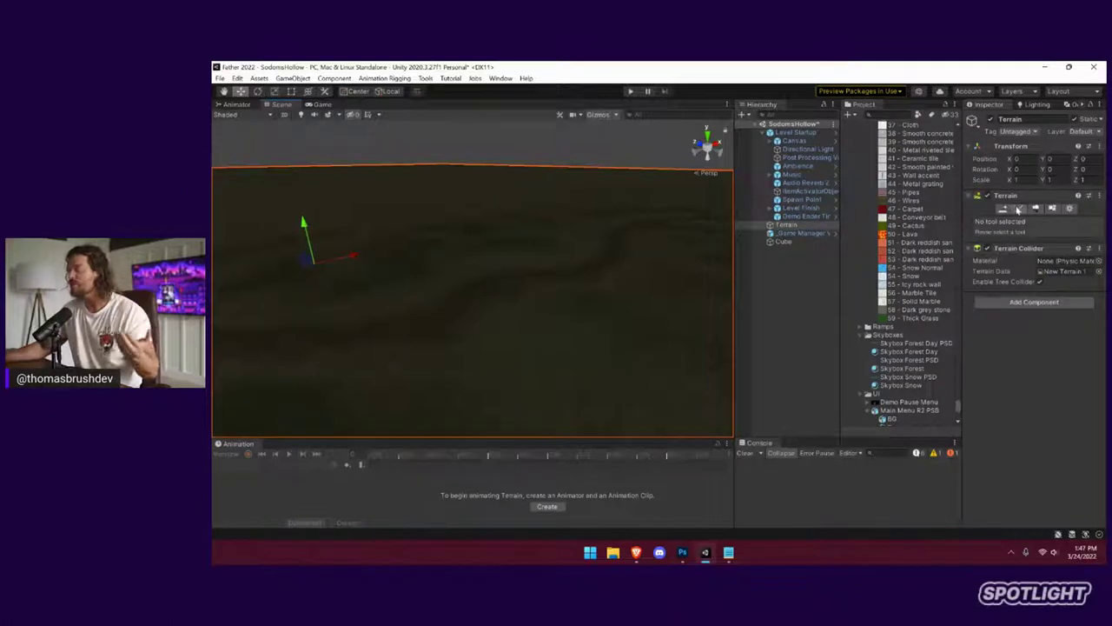
click(1019, 209)
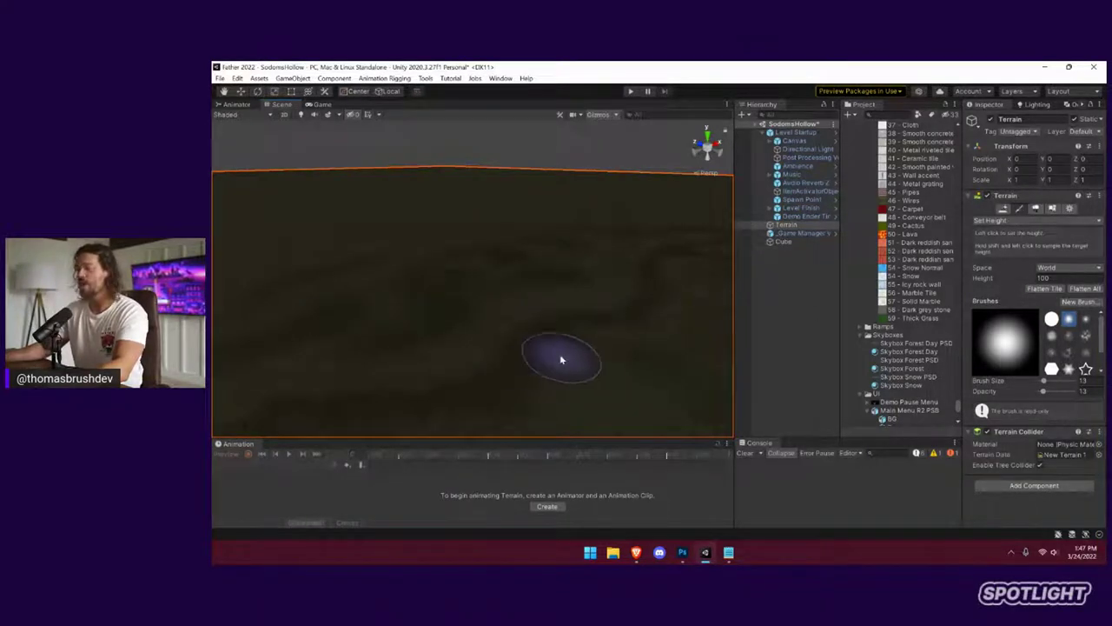
click(1047, 278)
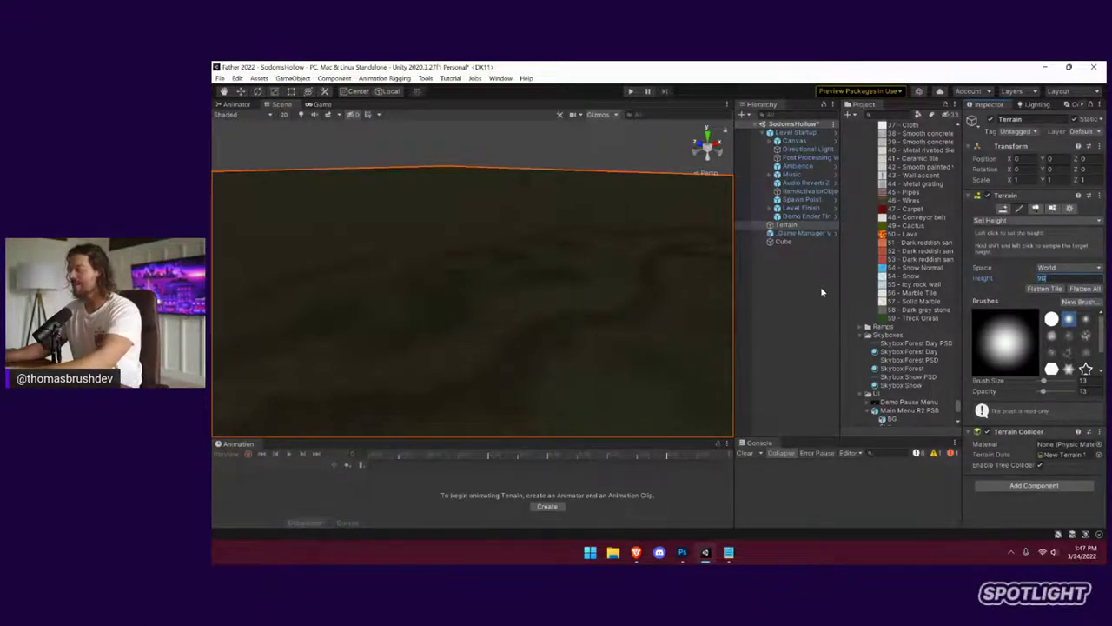
mouse_move(509, 369)
mouse_down()
mouse_move(583, 316)
mouse_move(639, 298)
mouse_move(666, 237)
mouse_up()
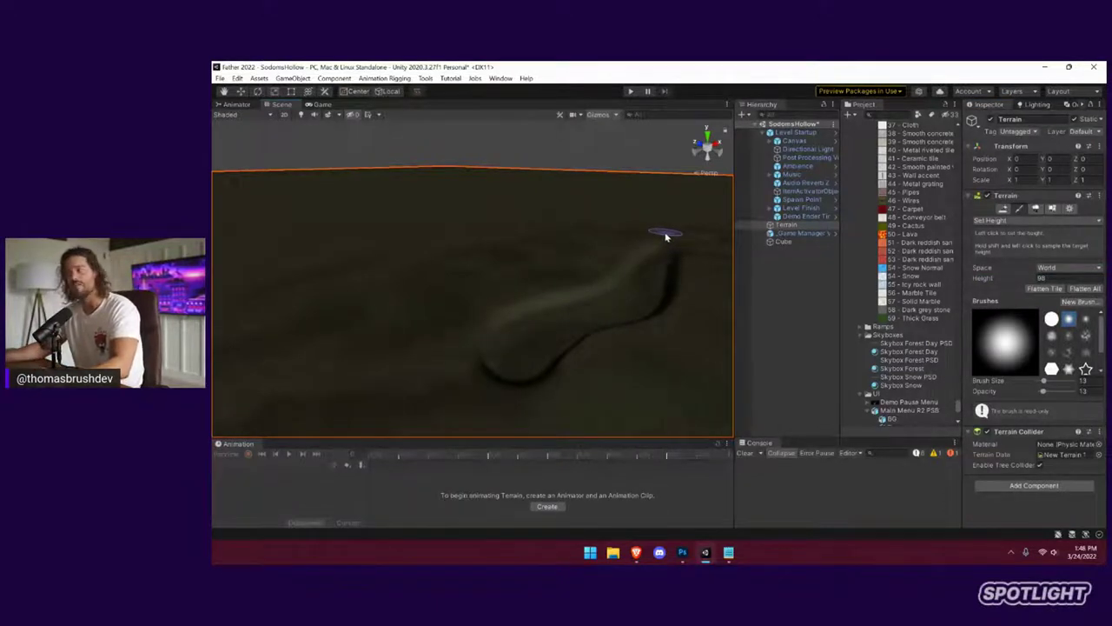
key(ctrl+z)
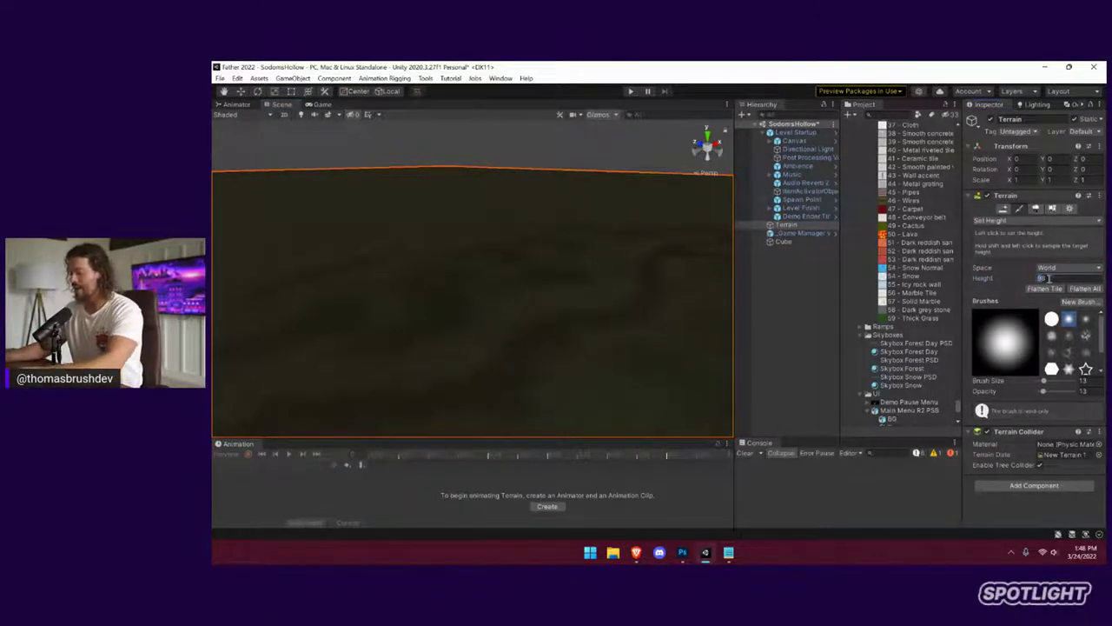
mouse_move(529, 327)
mouse_down()
mouse_move(658, 293)
mouse_move(715, 356)
mouse_up()
key(ctrl+z)
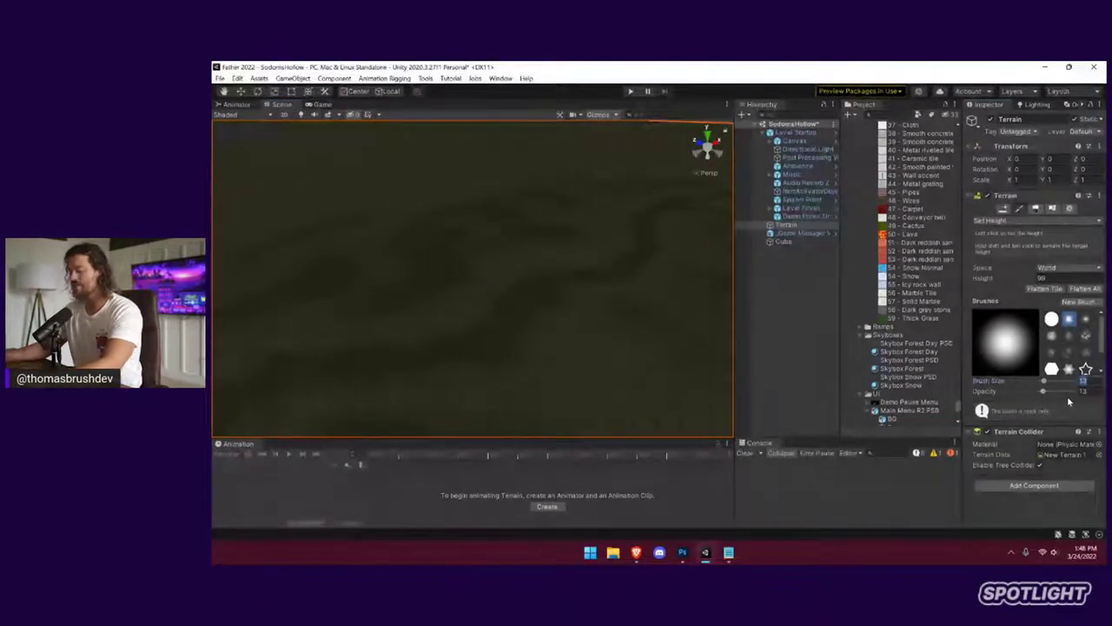
Sink the dirt path and its branches using Set Height at a height of 99 with a brush size of 6
mouse_move(515, 324)
mouse_down()
mouse_move(566, 280)
mouse_move(623, 268)
mouse_move(639, 250)
mouse_up()
mouse_move(577, 301)
alt+mouse_down()
mouse_move(553, 362)
mouse_move(598, 403)
alt+mouse_up()
scroll(572, 266, down, 6)
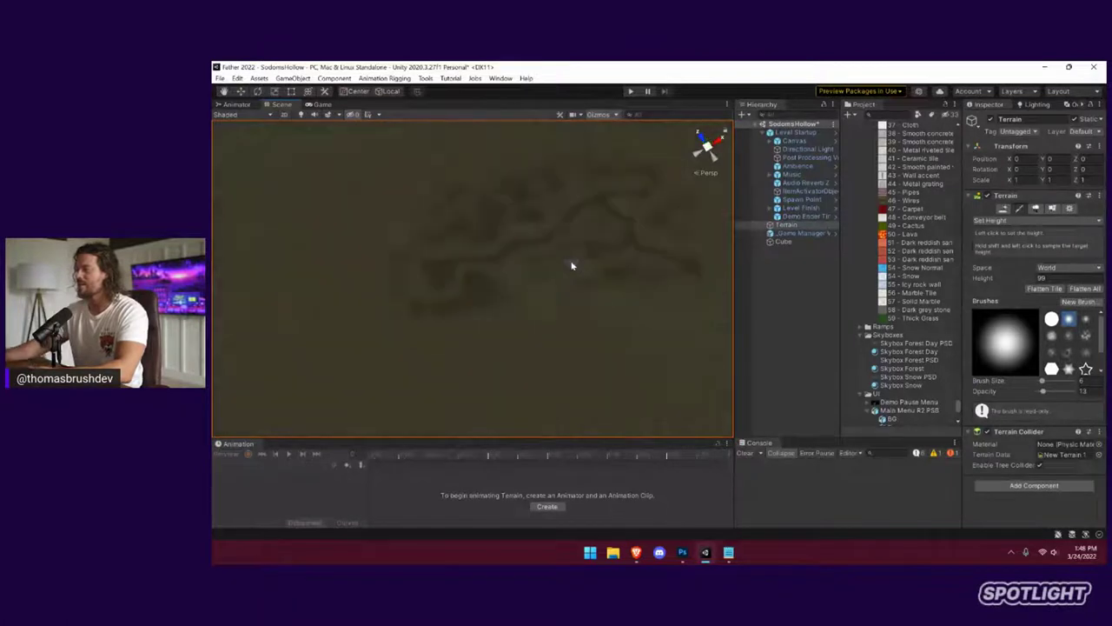
middle_drag(572, 266, 571, 302)
scroll(530, 328, up, 5)
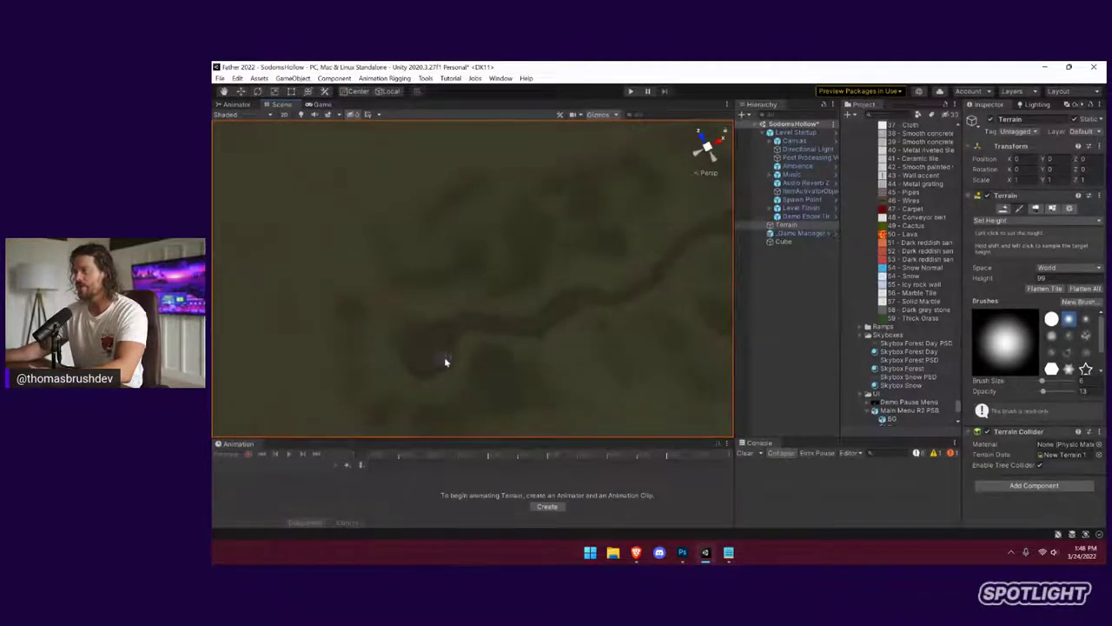
mouse_move(563, 310)
middle_down()
mouse_move(476, 350)
mouse_move(391, 365)
middle_up()
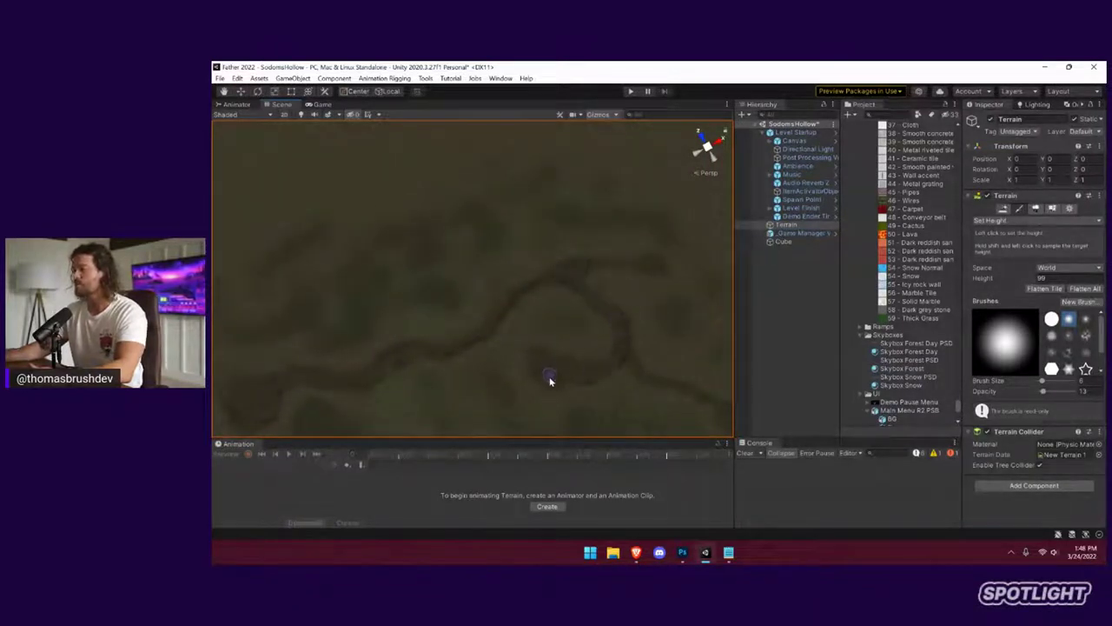
middle_drag(563, 384, 503, 300)
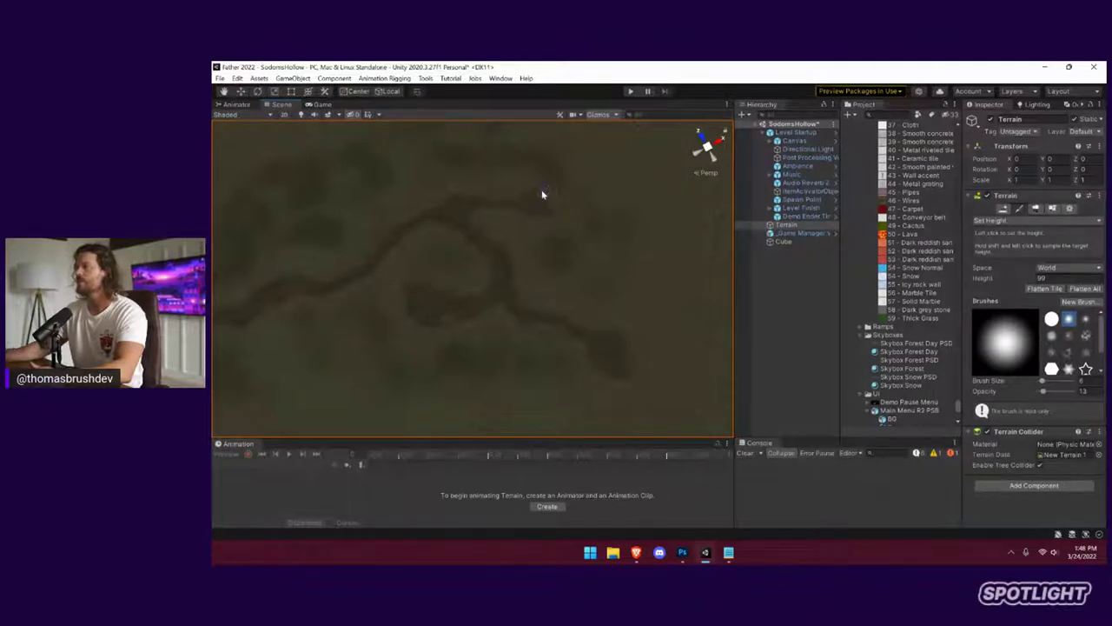
middle_drag(541, 213, 490, 417)
mouse_move(489, 418)
right_down()
mouse_move(627, 150)
mouse_move(609, 216)
mouse_move(589, 144)
mouse_move(535, 108)
mouse_move(732, 141)
mouse_move(1102, 122)
mouse_move(216, 119)
mouse_move(256, 106)
mouse_move(279, 212)
mouse_move(275, 260)
mouse_move(213, 335)
right_up()
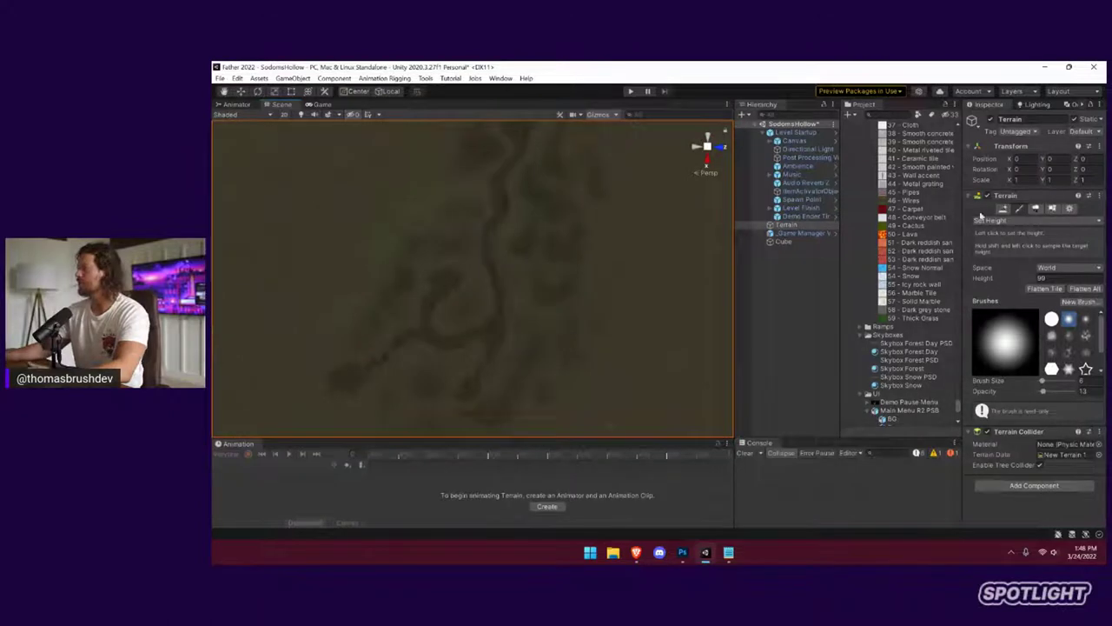
Smooth the edges of the carved path using Smooth Height with brush size 30 and opacity 61
click(987, 220)
click(1017, 280)
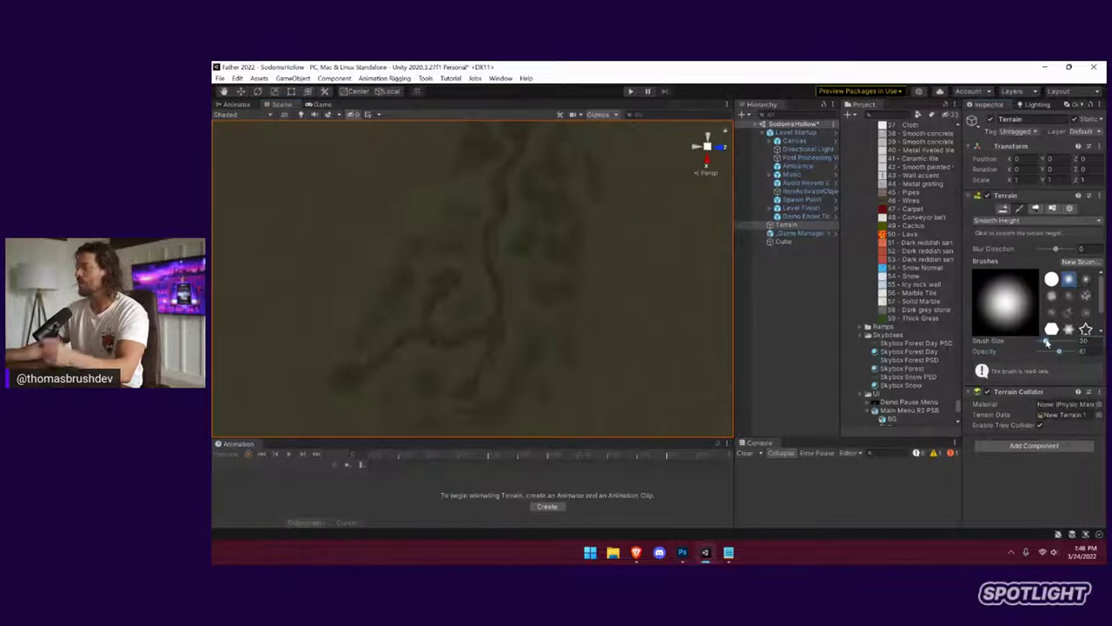
mouse_move(470, 360)
mouse_down()
mouse_move(485, 342)
mouse_move(478, 403)
mouse_move(400, 337)
mouse_move(517, 274)
mouse_move(497, 256)
mouse_move(532, 168)
mouse_up()
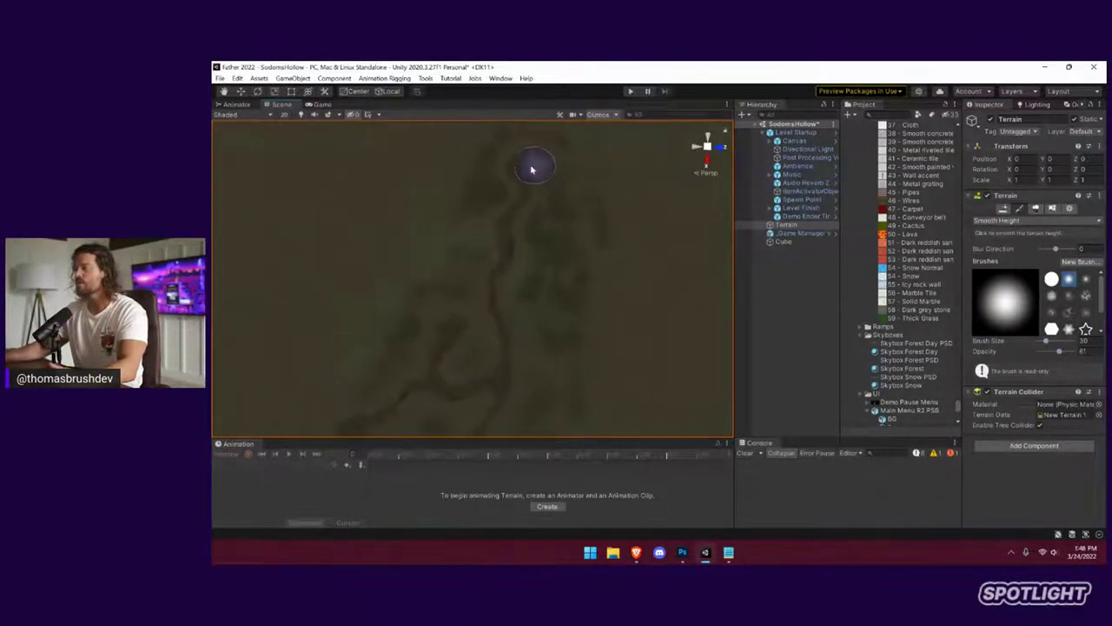
alt+drag(571, 221, 415, 292)
middle_drag(427, 241, 470, 408)
Playtest the level to check the sunken path at ground level, running the project's custom save tool before a second run
click(631, 91)
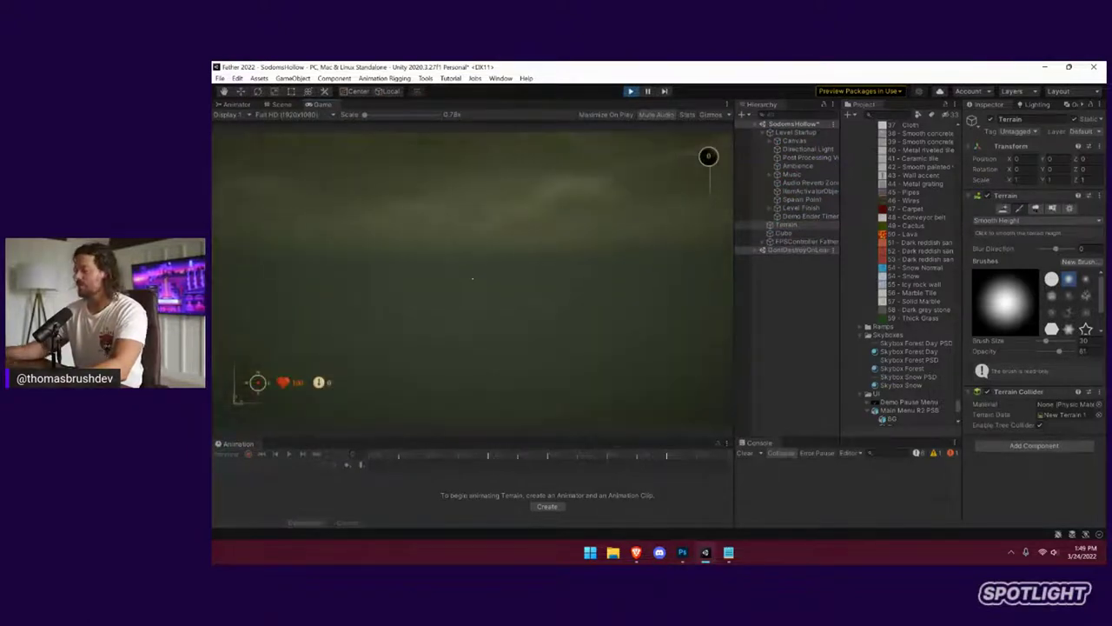
key(ctrl+p)
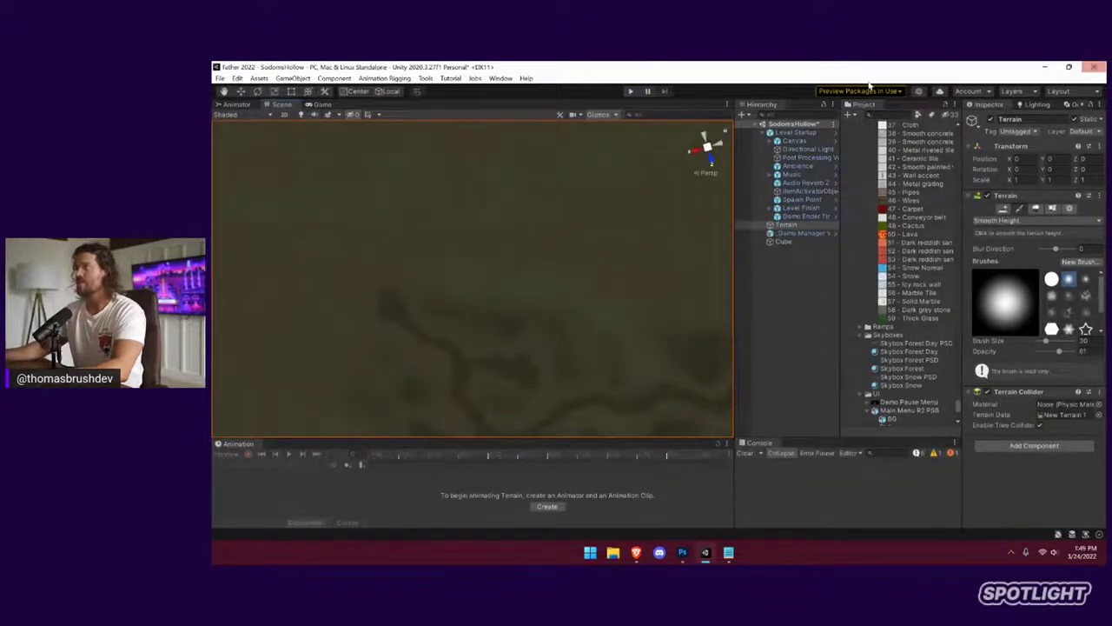
click(427, 79)
click(450, 129)
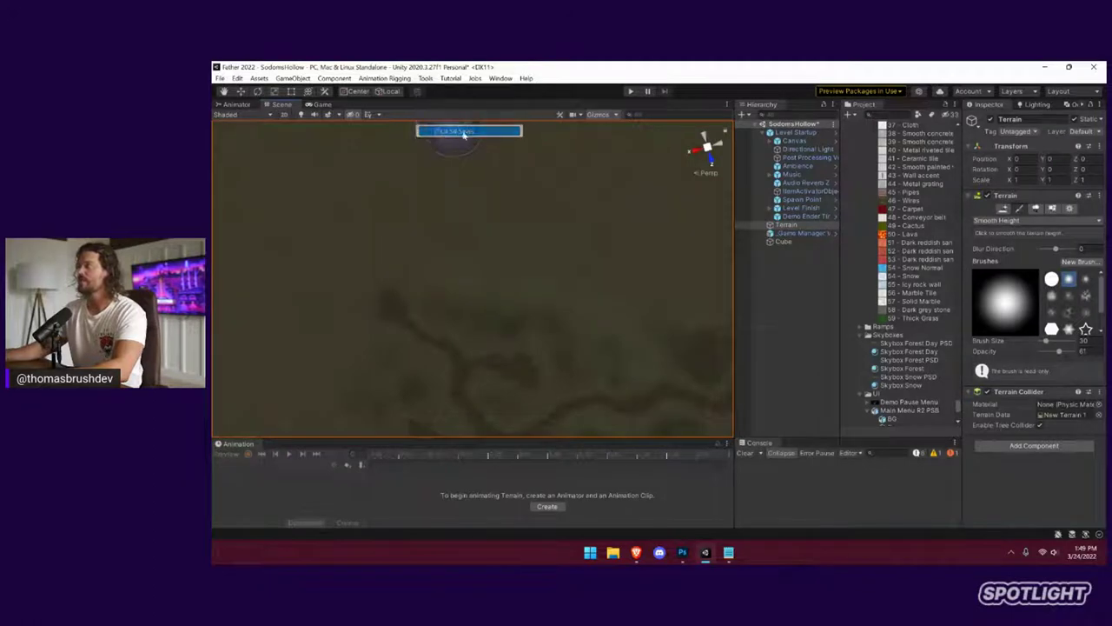
click(631, 91)
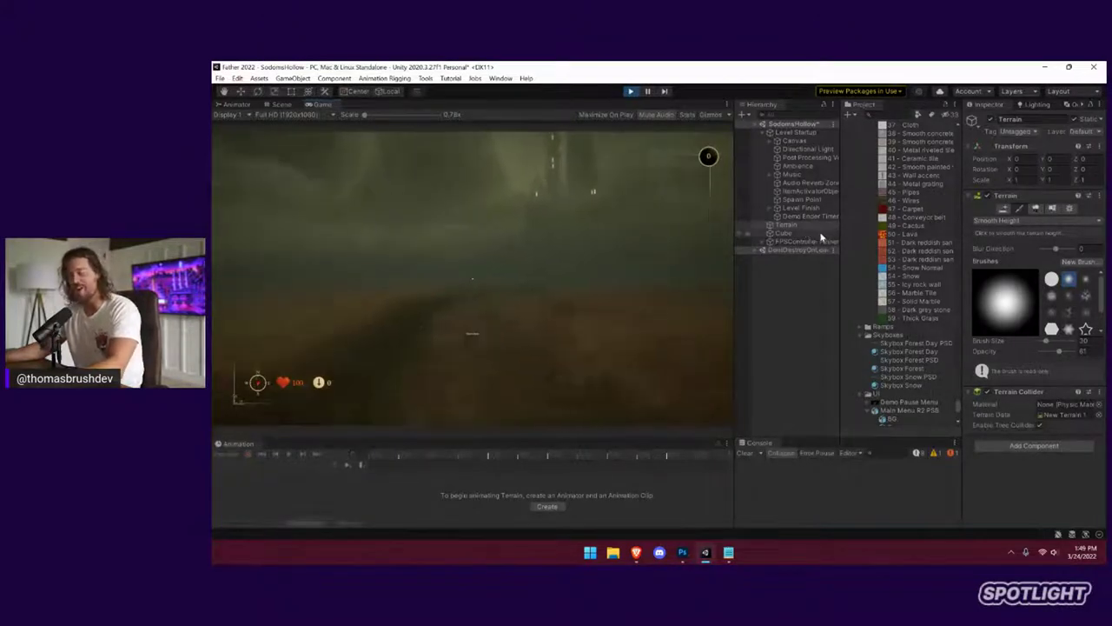
click(849, 227)
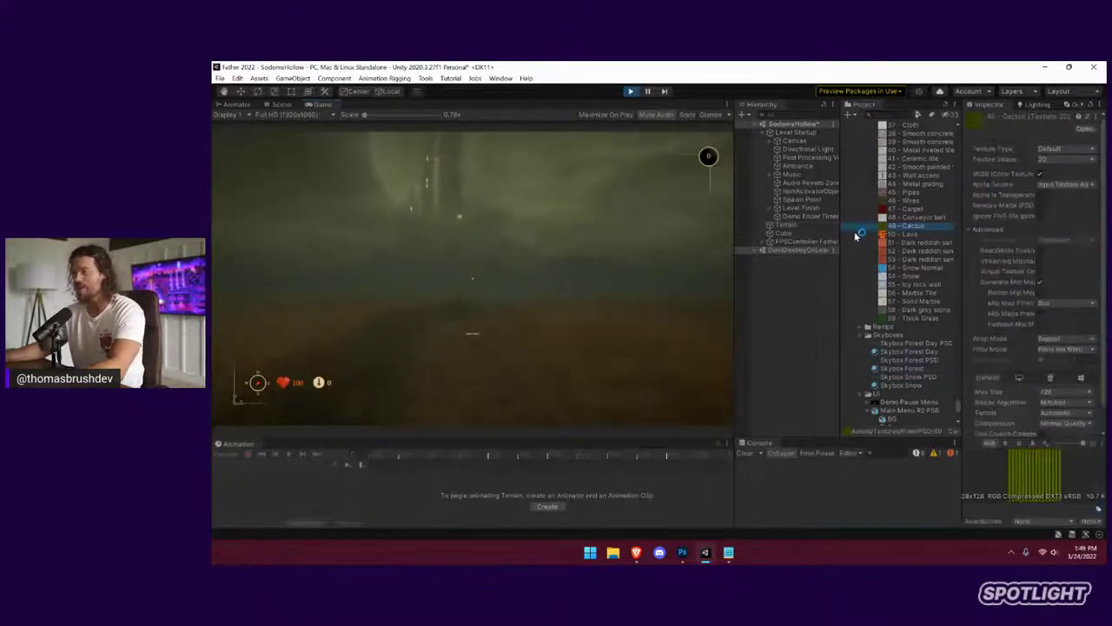
click(474, 282)
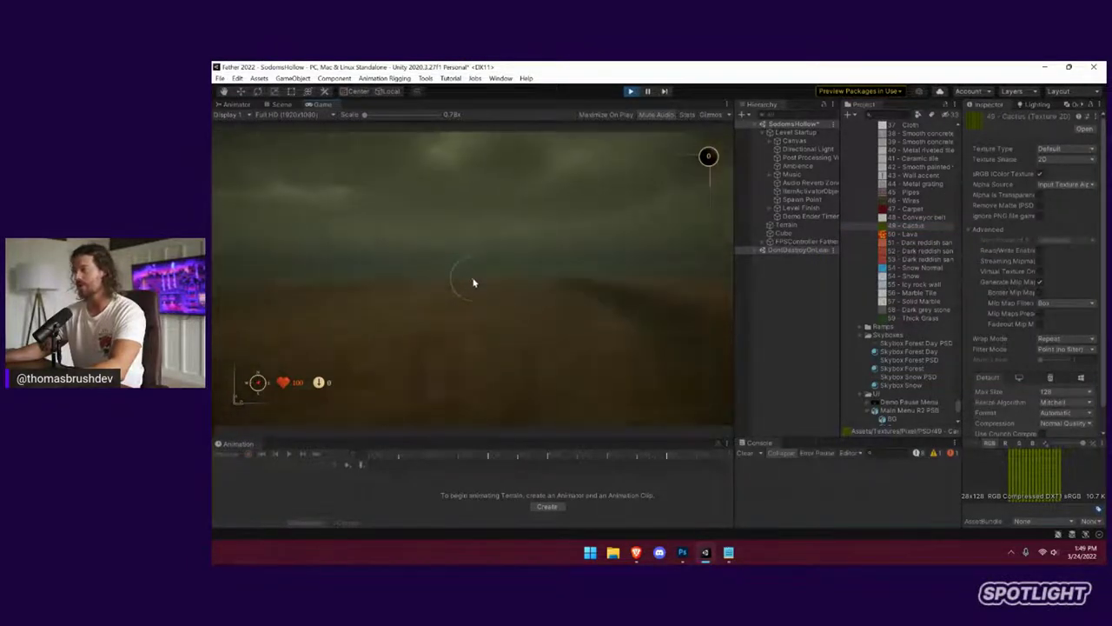
key(ctrl+p)
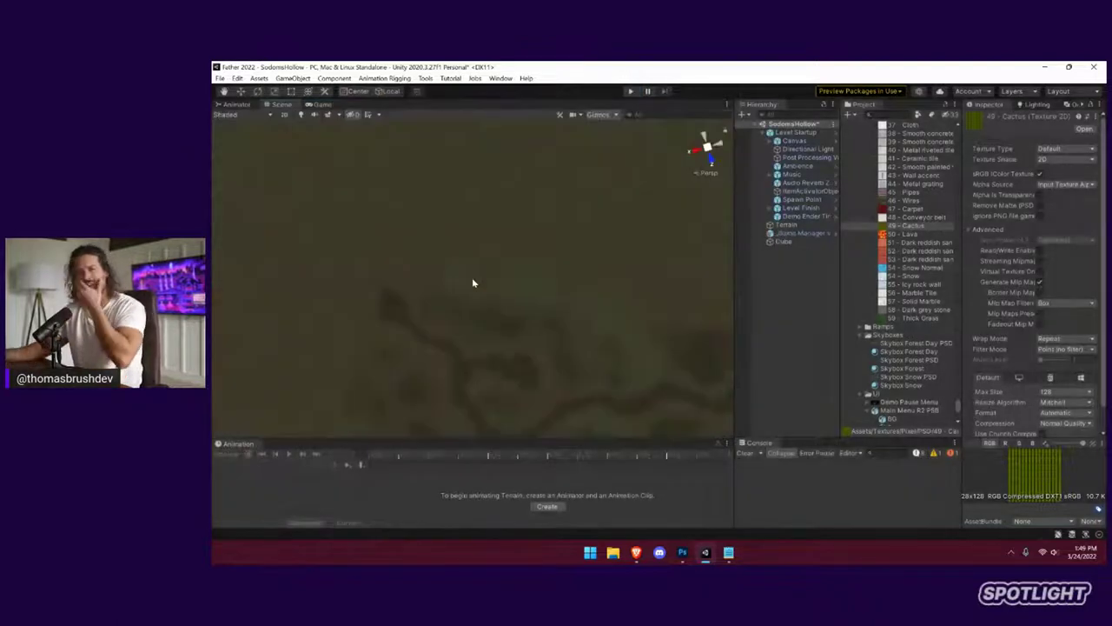
Select the terrain again and set up Raise or Lower Terrain with the web-like noise brush, size 107 and opacity 89
right_drag(472, 278, 644, 197)
alt+drag(644, 196, 619, 224)
scroll(588, 266, down, 4)
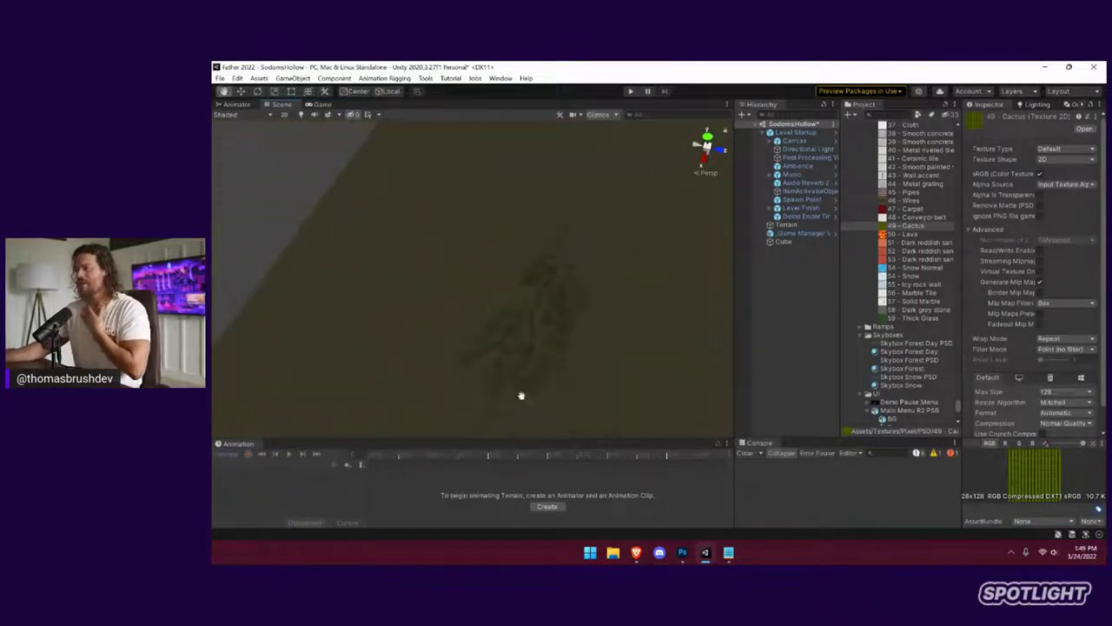
mouse_move(522, 395)
alt+mouse_down()
mouse_move(529, 300)
mouse_move(603, 308)
alt+mouse_up()
scroll(523, 299, up, 2)
scroll(523, 300, up, 1)
click(600, 302)
scroll(601, 308, down, 2)
scroll(558, 284, up, 2)
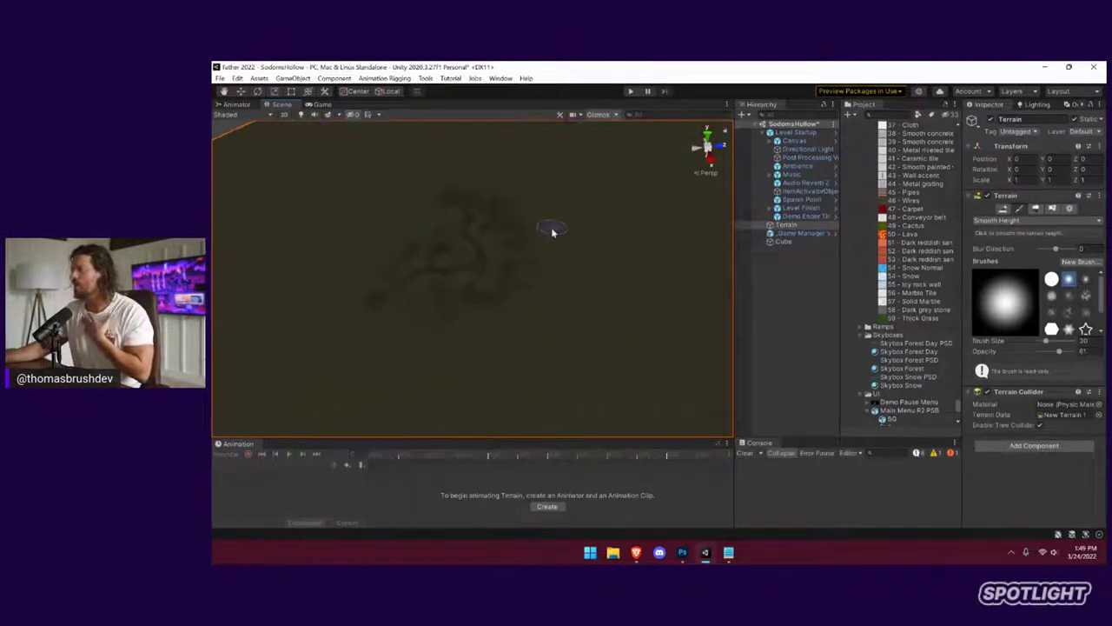
click(1068, 312)
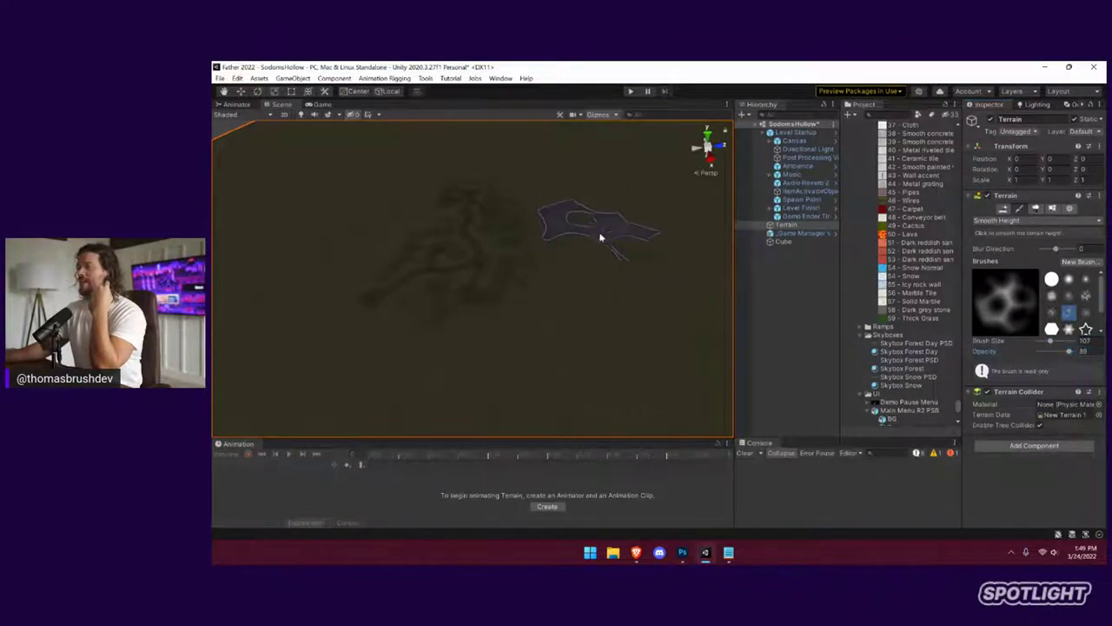
click(1004, 222)
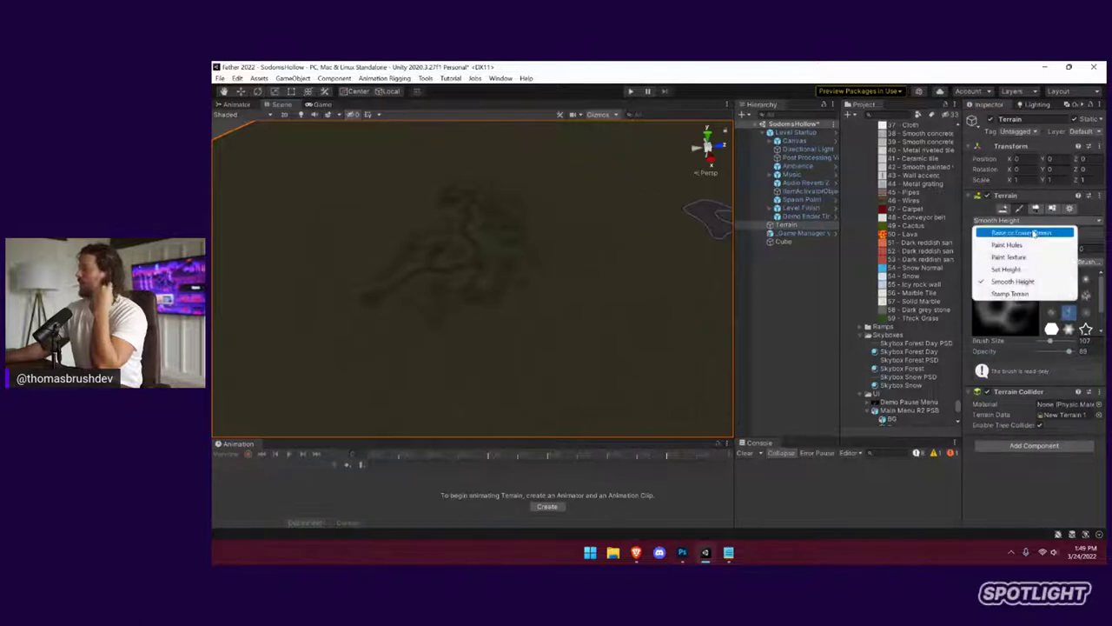
click(1008, 230)
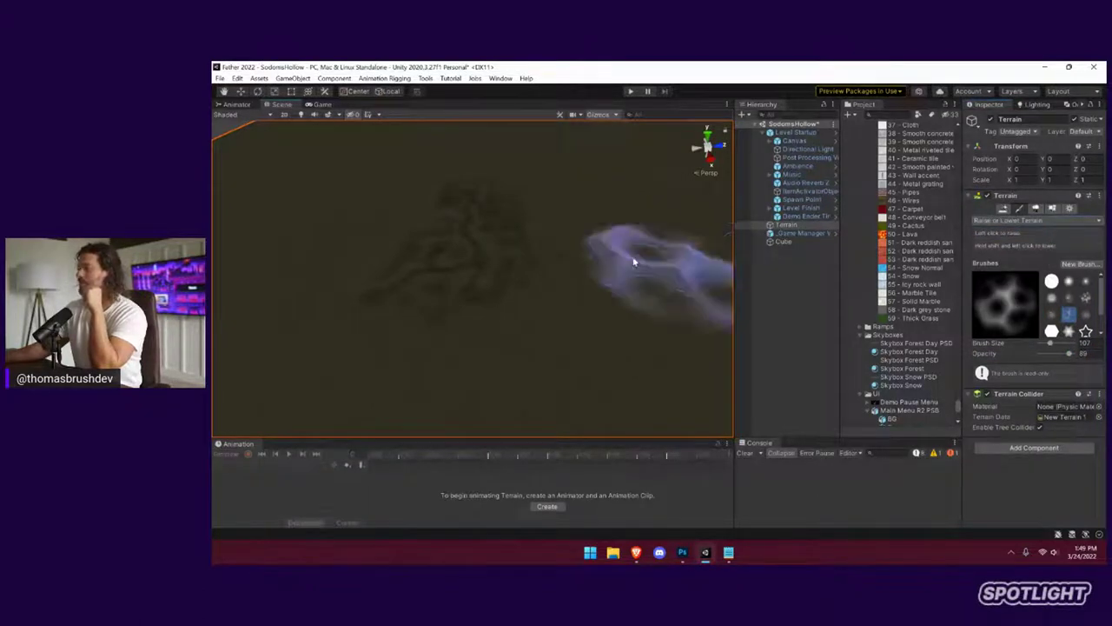
Raise a rough ring of rocky hills all around the path area with the web-like noise brush
mouse_move(615, 204)
mouse_down()
mouse_move(661, 283)
mouse_move(620, 371)
mouse_up()
mouse_move(620, 371)
right_down()
mouse_move(575, 415)
mouse_move(551, 350)
mouse_move(477, 384)
right_up()
mouse_move(478, 384)
mouse_down()
mouse_move(346, 276)
mouse_move(509, 169)
mouse_move(615, 181)
mouse_move(550, 143)
mouse_move(391, 187)
mouse_move(324, 241)
mouse_move(341, 365)
mouse_move(516, 392)
mouse_move(697, 352)
mouse_move(682, 241)
mouse_move(529, 161)
mouse_move(464, 154)
mouse_move(372, 190)
mouse_move(383, 345)
mouse_up()
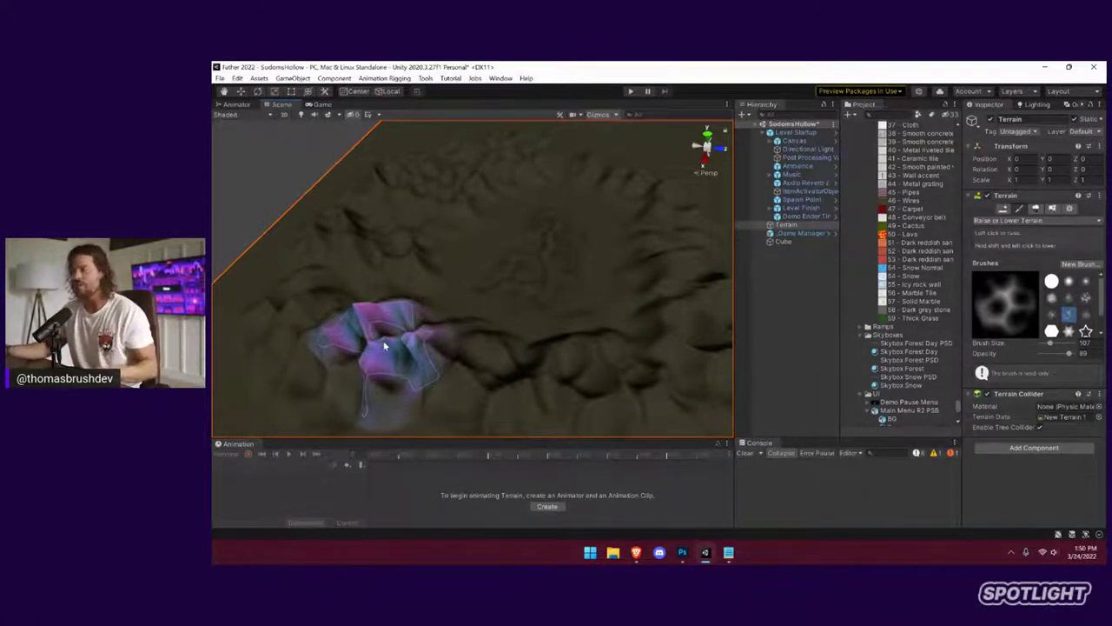
mouse_move(384, 345)
mouse_down()
mouse_move(426, 313)
mouse_move(352, 292)
mouse_up()
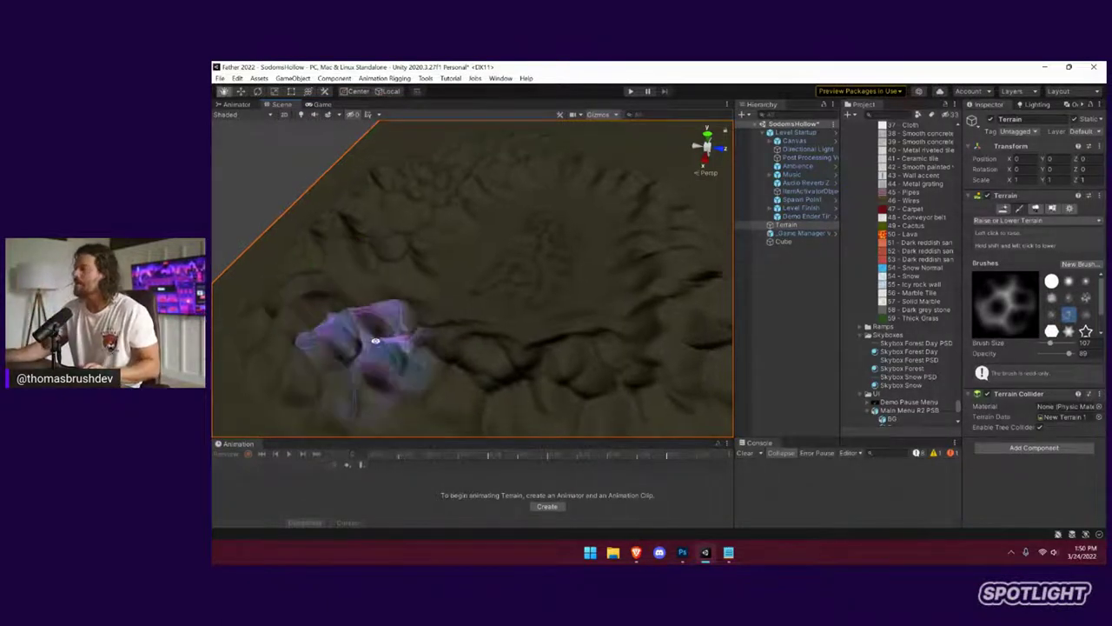
alt+drag(377, 342, 445, 328)
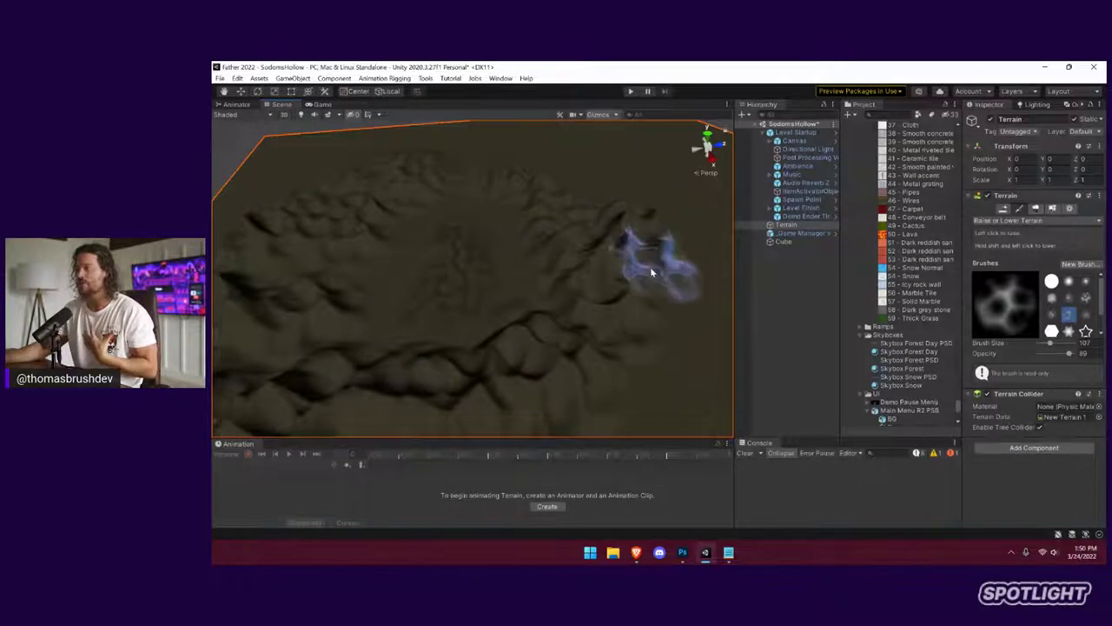
mouse_move(658, 348)
alt+mouse_down()
mouse_move(583, 400)
mouse_move(563, 396)
alt+mouse_up()
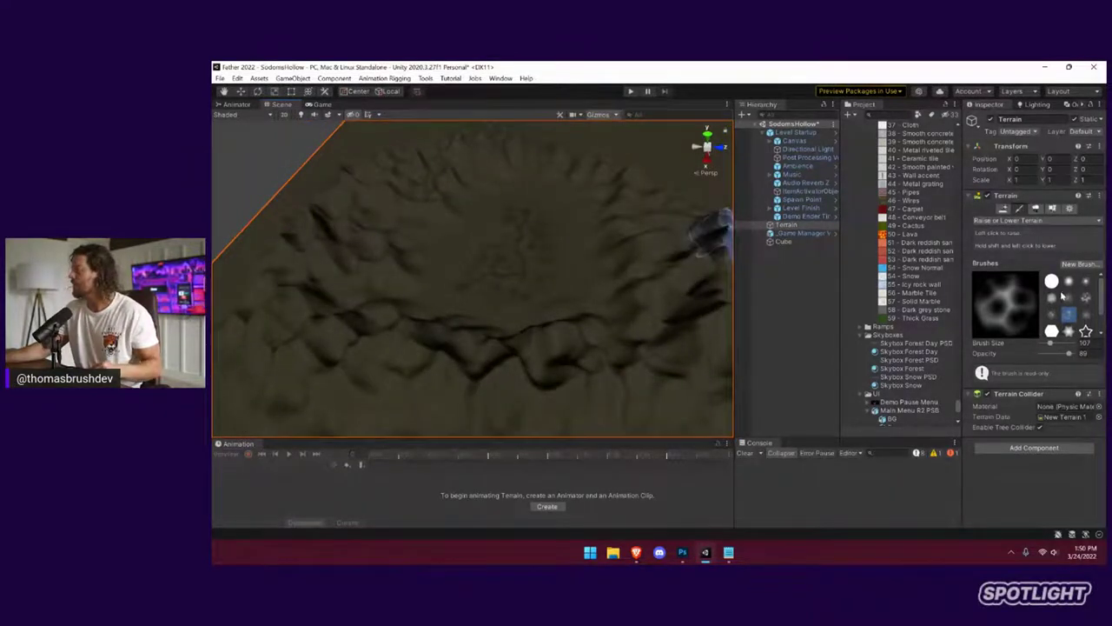
Raise the ground broadly around the rocky ring with the cloudy brush at size 605 and opacity 38, and save the scene
click(1052, 296)
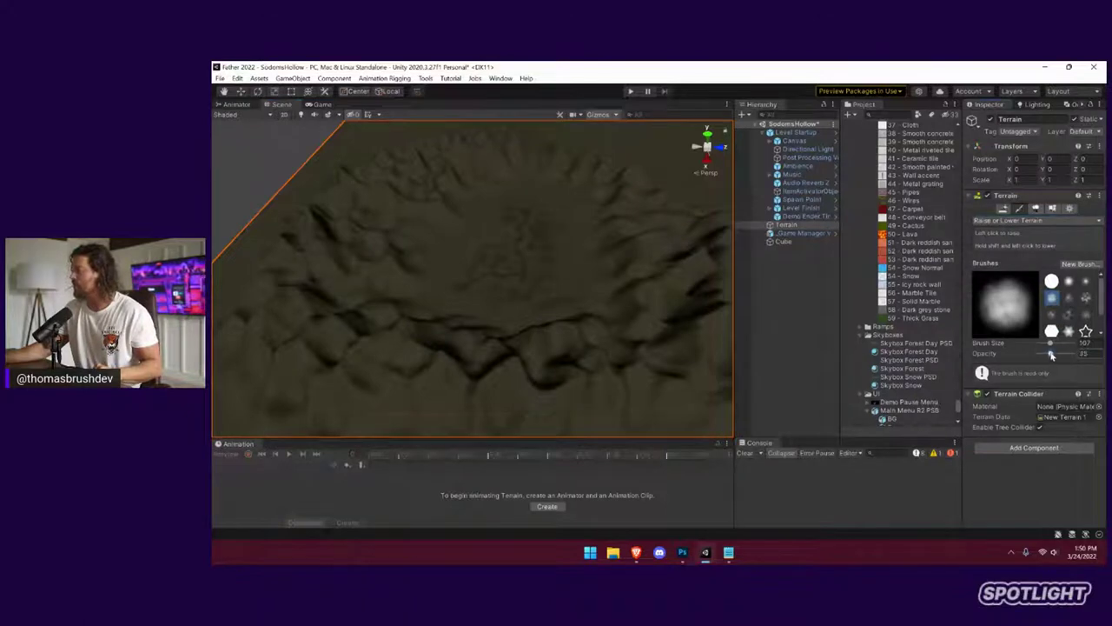
click(1058, 344)
scroll(652, 219, down, 5)
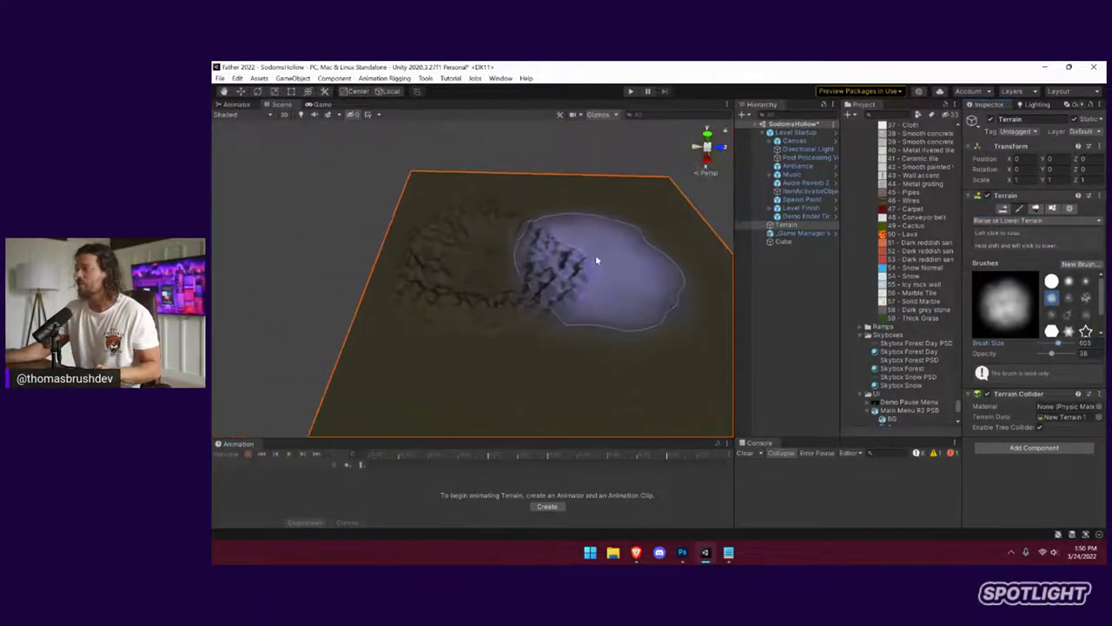
mouse_move(595, 259)
mouse_down()
mouse_move(566, 258)
mouse_move(582, 244)
mouse_move(561, 211)
mouse_move(544, 209)
mouse_move(591, 228)
mouse_move(603, 251)
mouse_up()
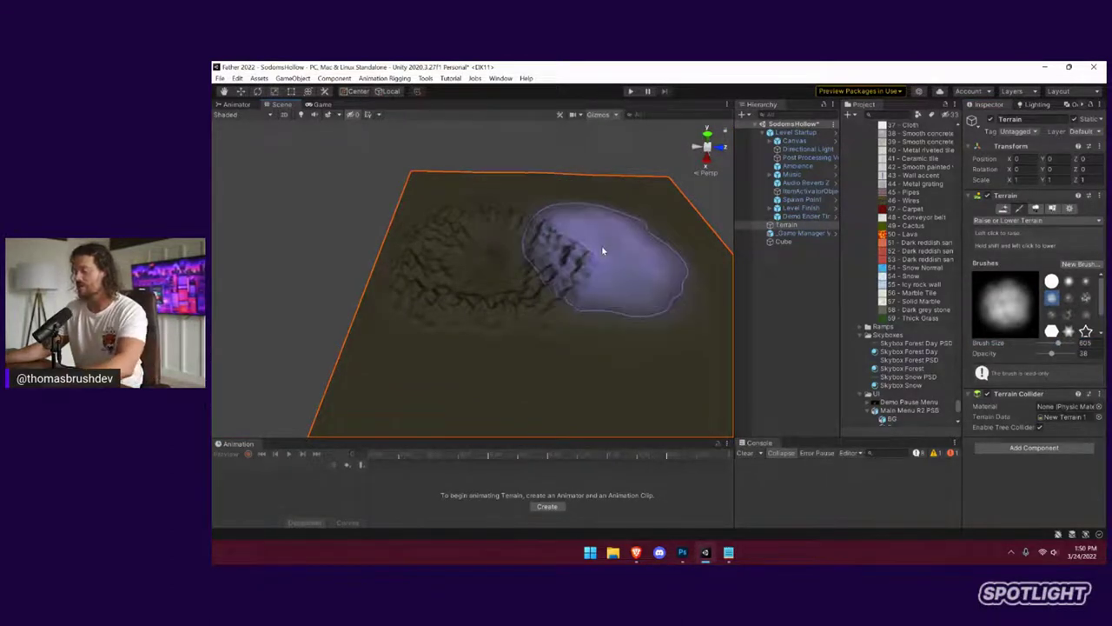
key(ctrl+s)
scroll(492, 330, up, 8)
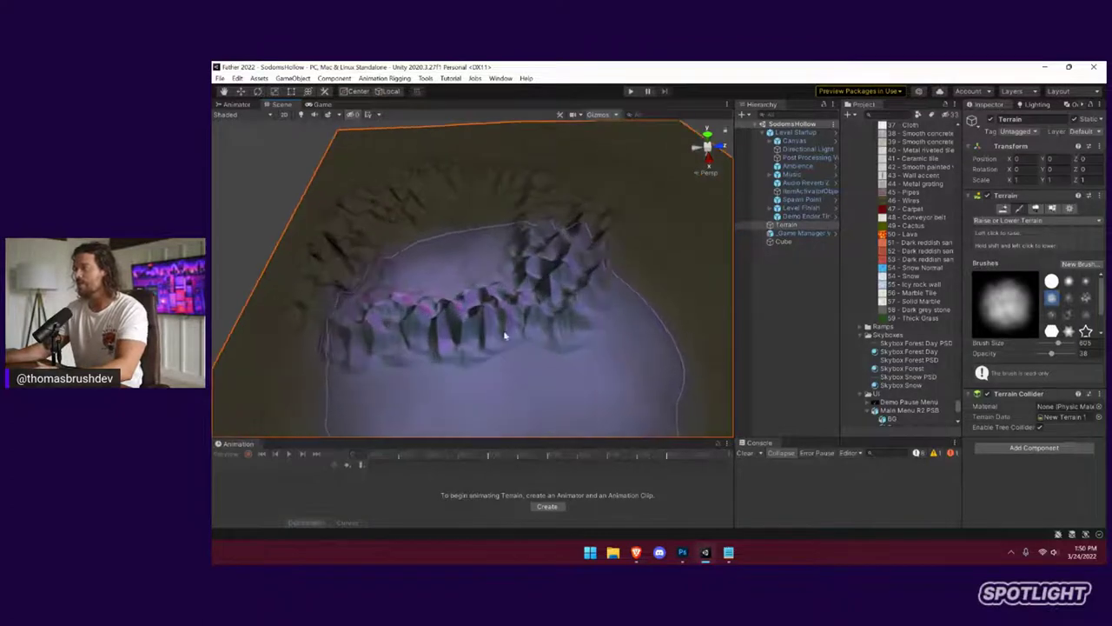
middle_drag(504, 333, 544, 292)
alt+drag(543, 292, 616, 273)
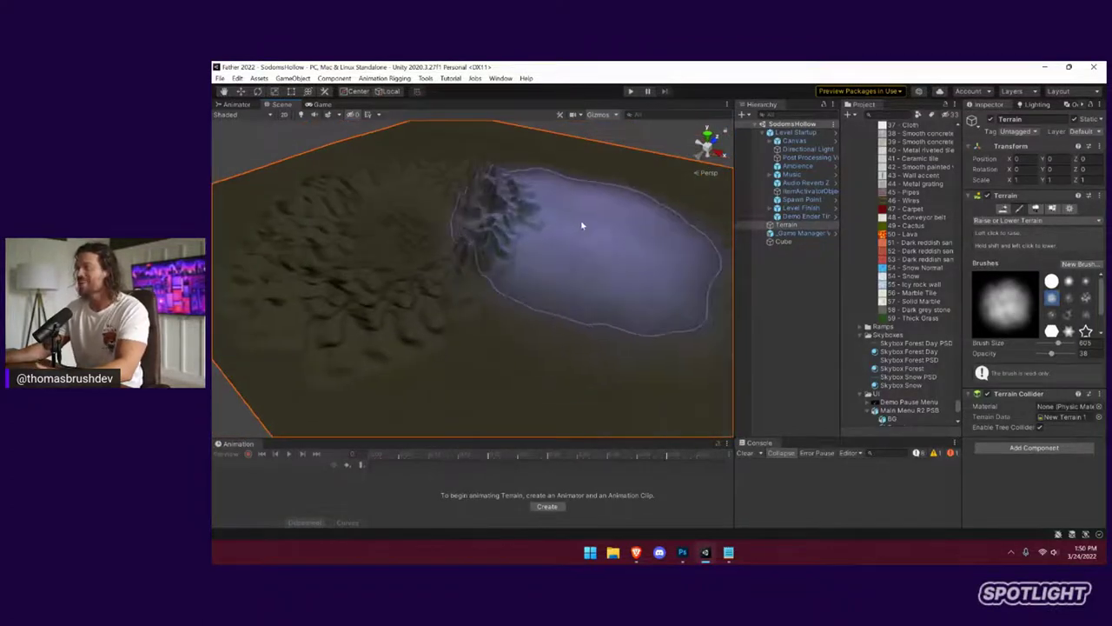
mouse_move(443, 300)
alt+mouse_down()
mouse_move(512, 290)
mouse_move(653, 218)
alt+mouse_up()
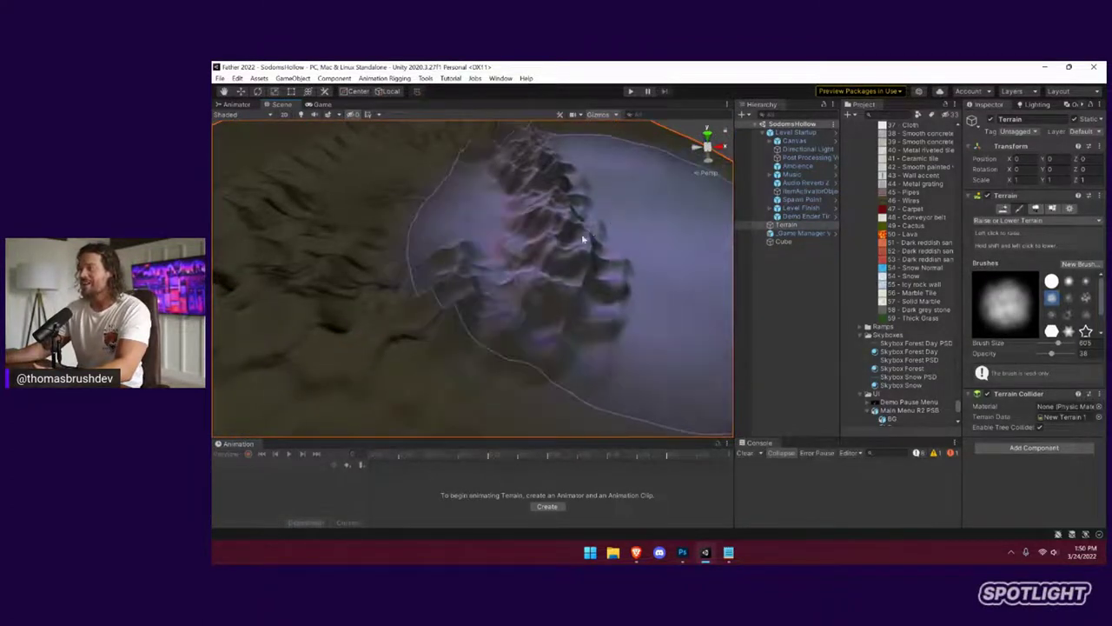
Undo the last raising stroke on the rocky ring and raise the slopes there again with the cloudy brush
alt+drag(583, 238, 441, 290)
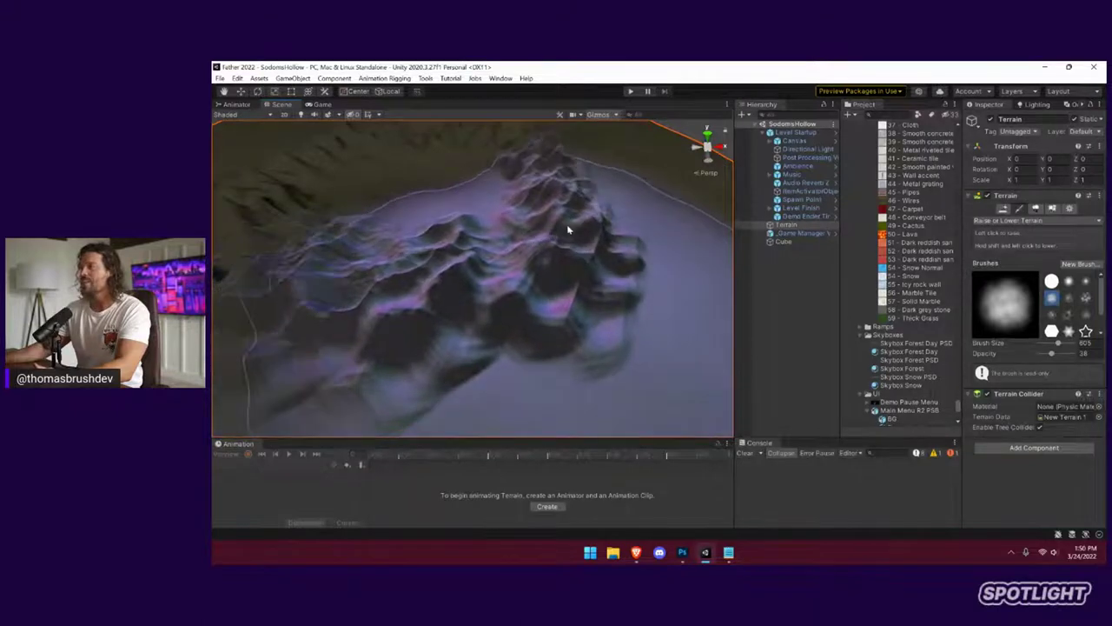
scroll(568, 228, down, 6)
middle_drag(566, 230, 488, 254)
alt+drag(488, 256, 373, 278)
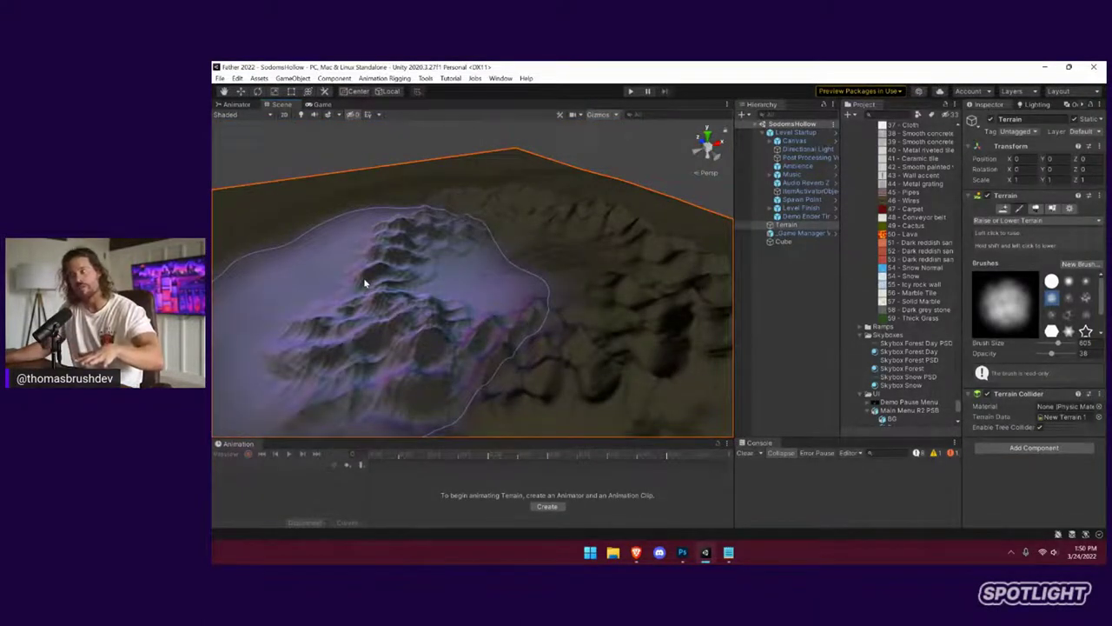
key(ctrl+z)
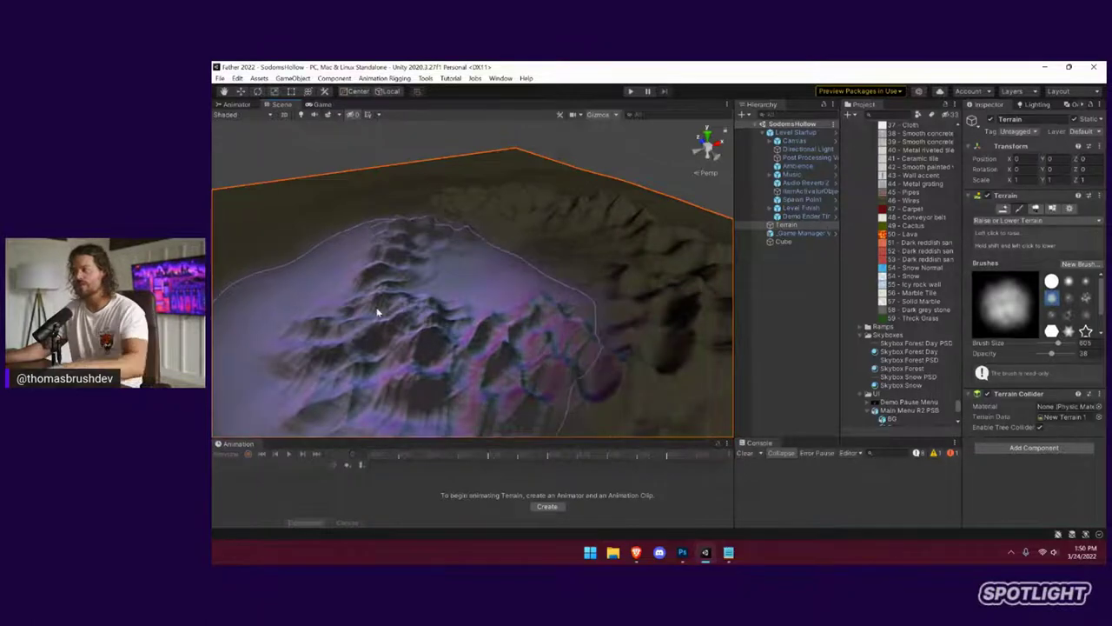
drag(377, 310, 481, 281)
scroll(443, 318, up, 5)
alt+drag(444, 319, 631, 114)
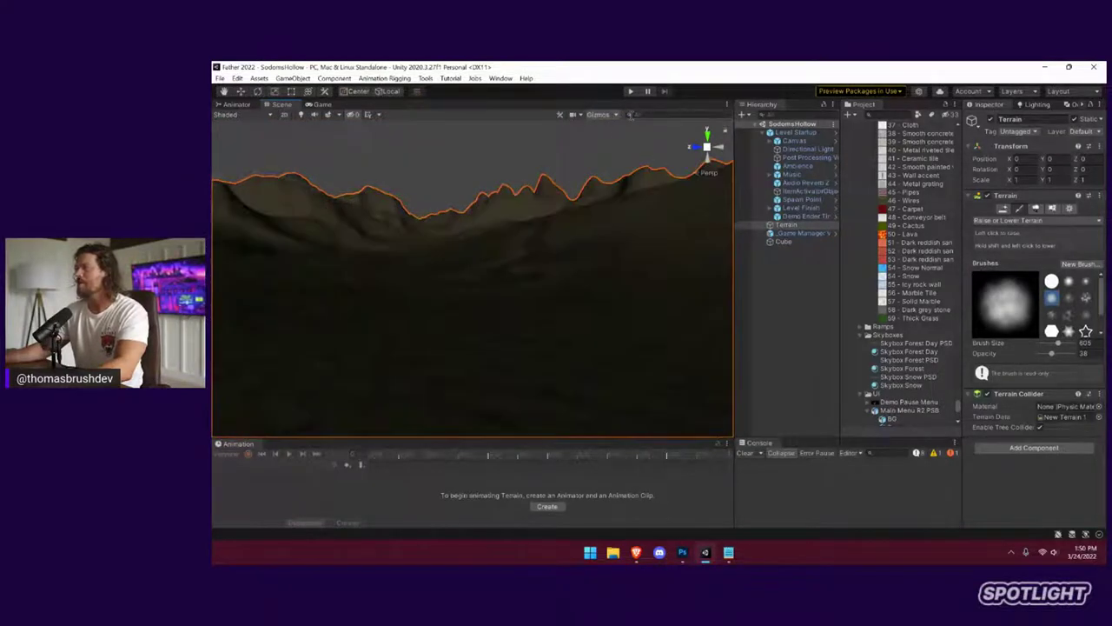
Test-run the level briefly and raise the Spawn Point above the terrain to a Y position of 41.46
click(630, 92)
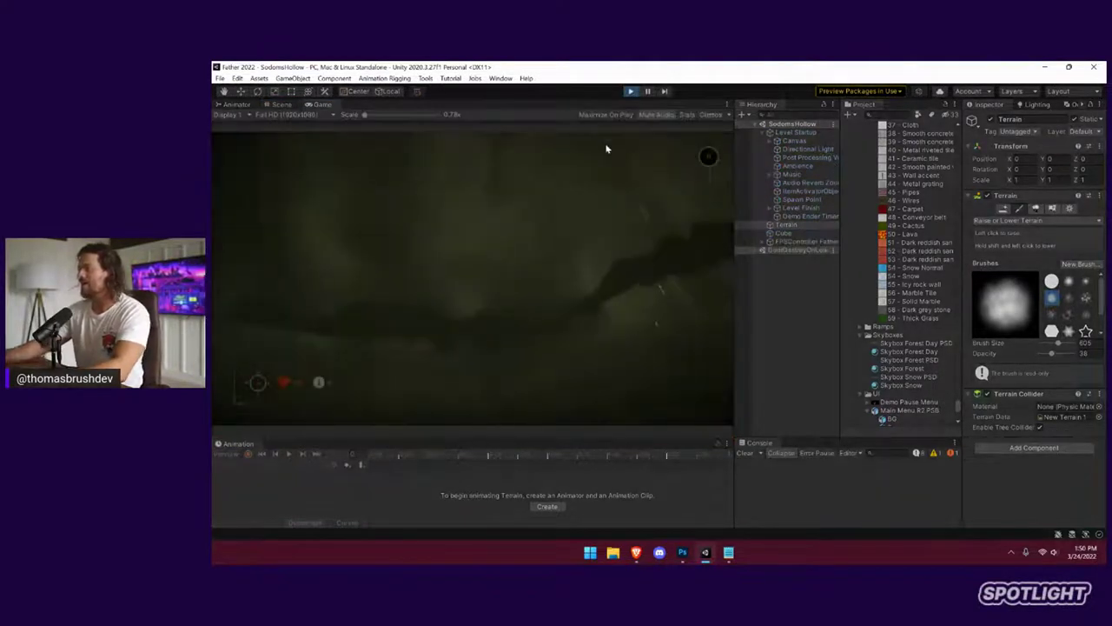
key(ctrl+p)
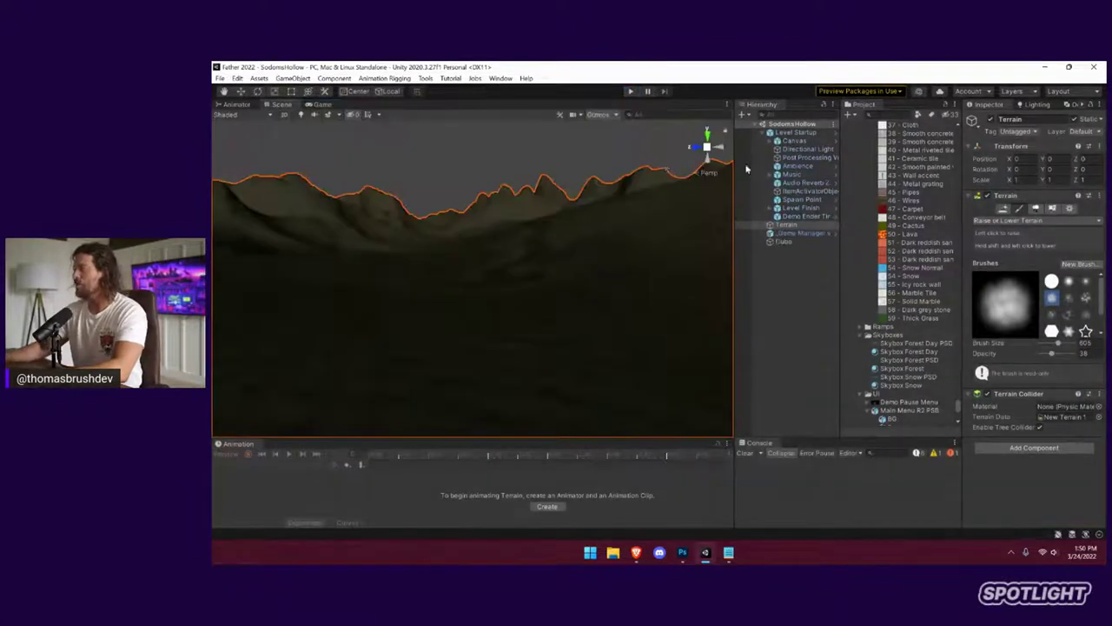
click(803, 201)
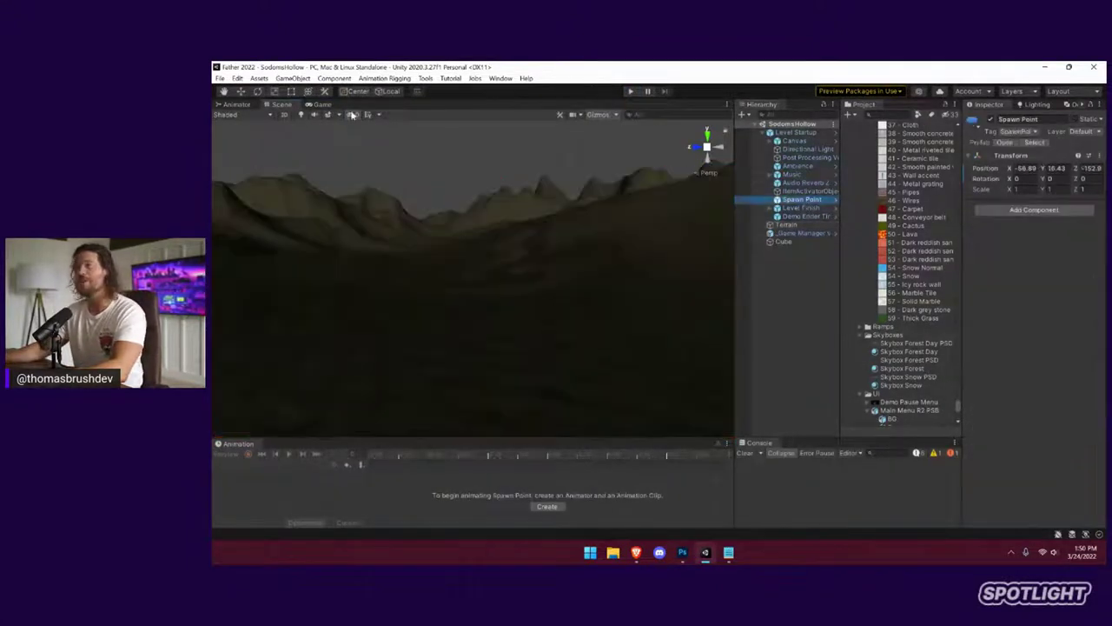
click(240, 92)
right_drag(475, 214, 481, 242)
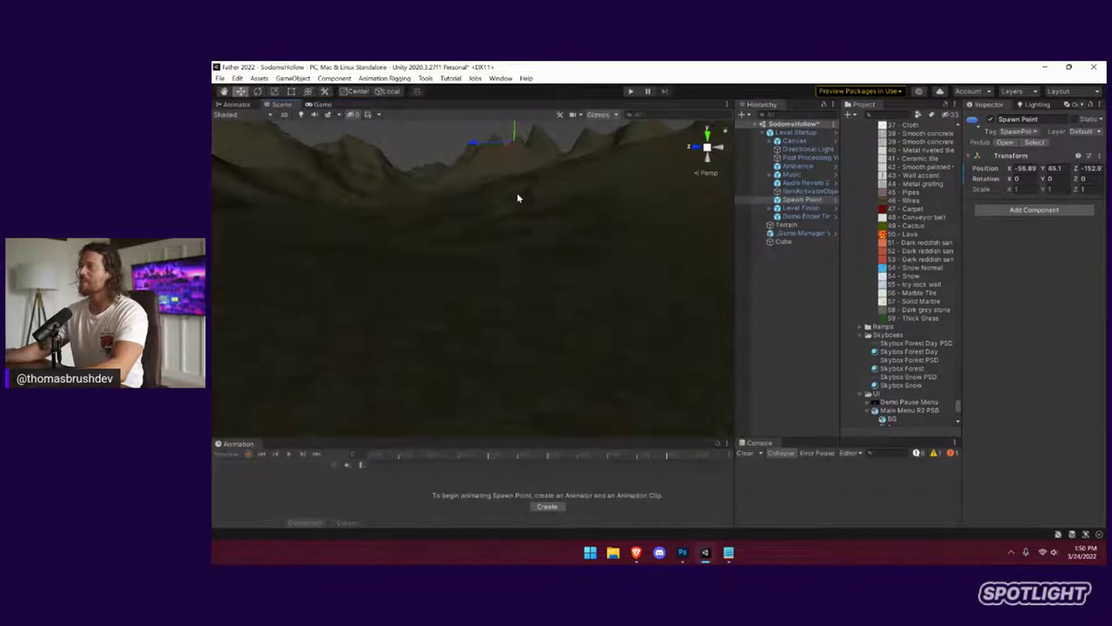
key(f)
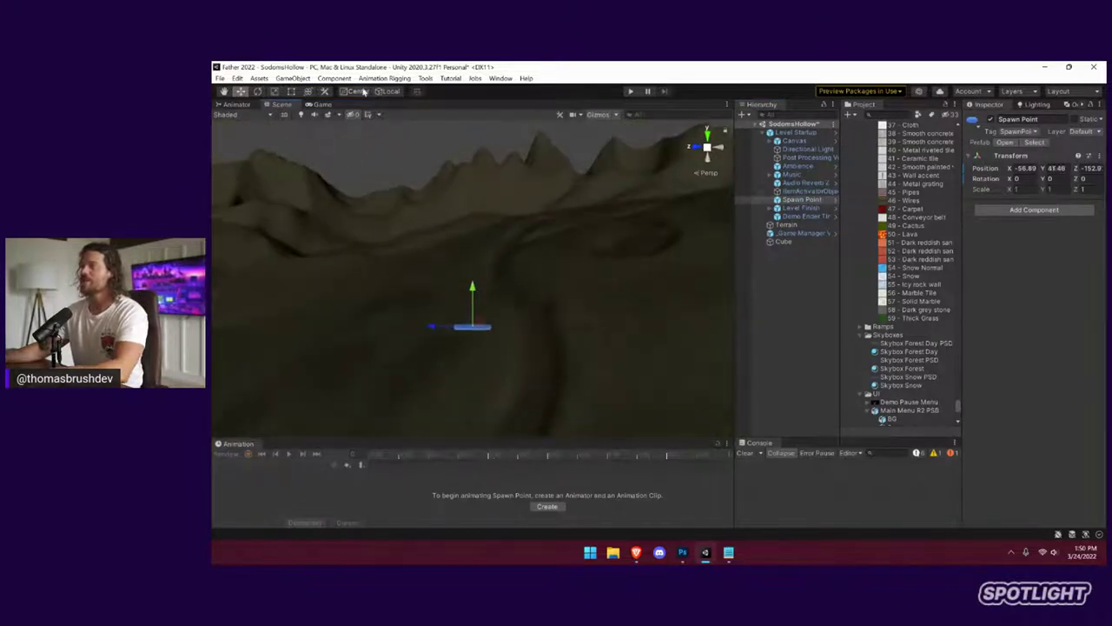
Clear all saves and playtest the level from the raised spawn point
drag(447, 68, 453, 76)
click(426, 82)
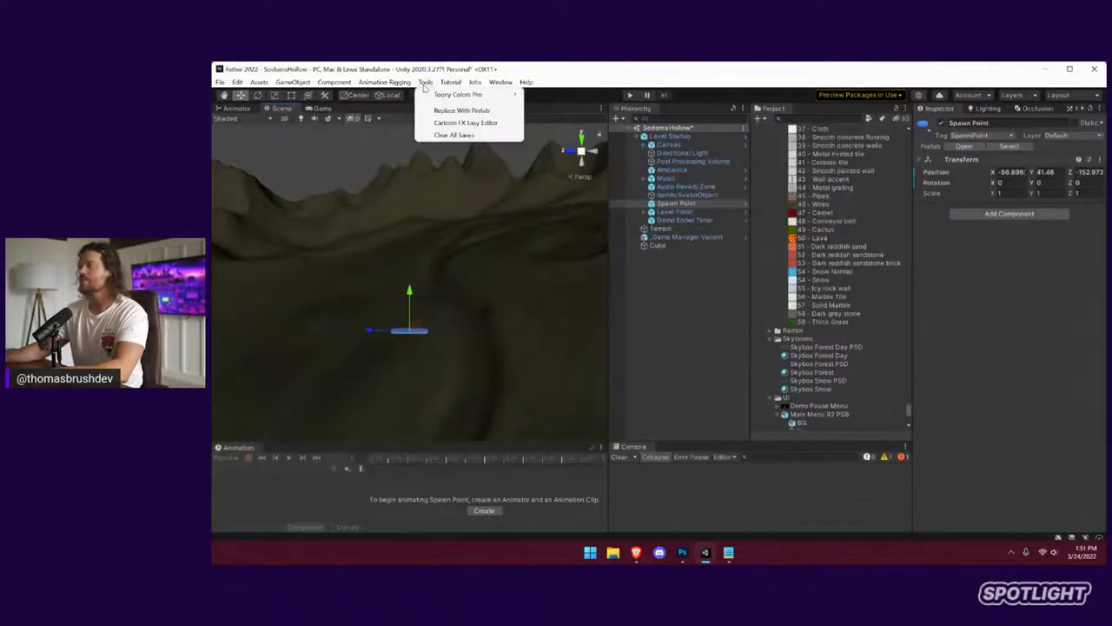
click(454, 136)
click(630, 94)
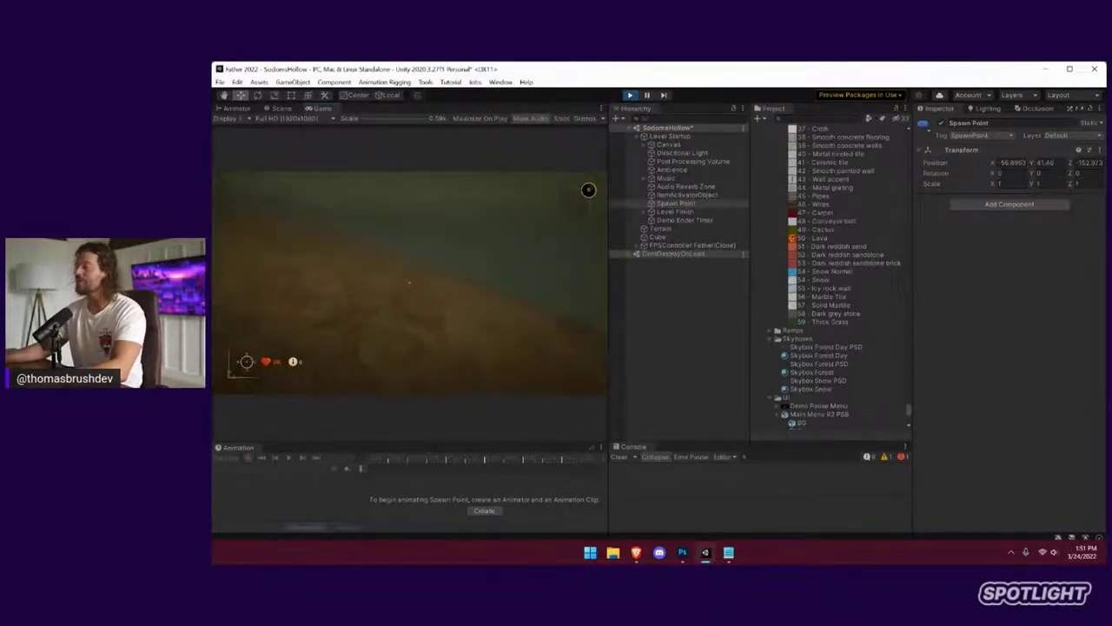
key(ctrl+p)
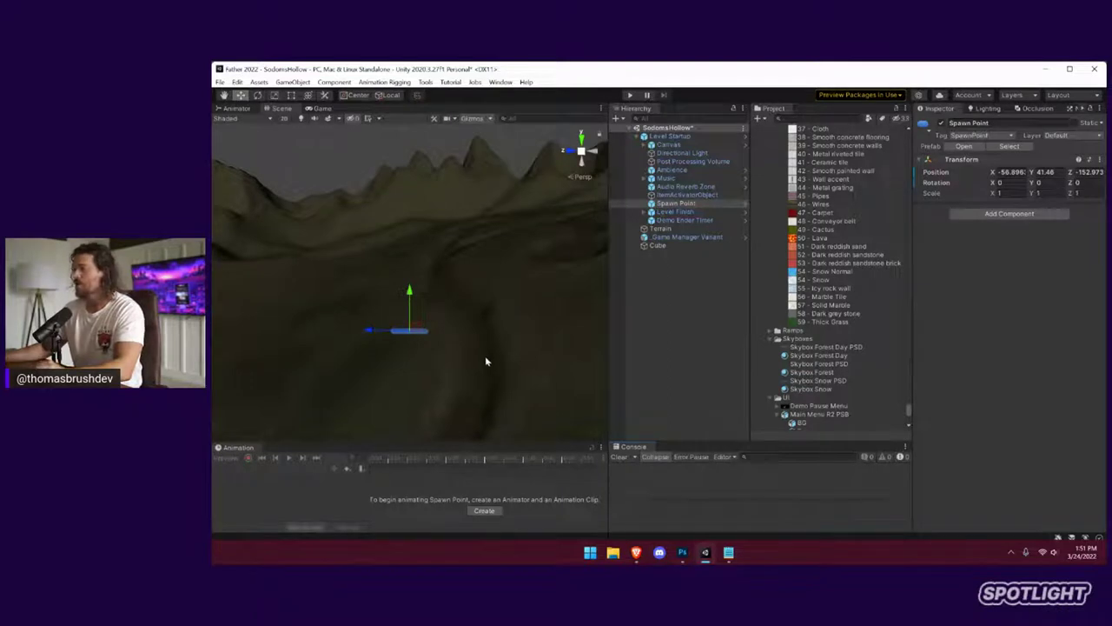
Select the terrain and set up Paint Details with the grass01 detail and the cloudy brush at size 7.4
right_drag(486, 358, 575, 383)
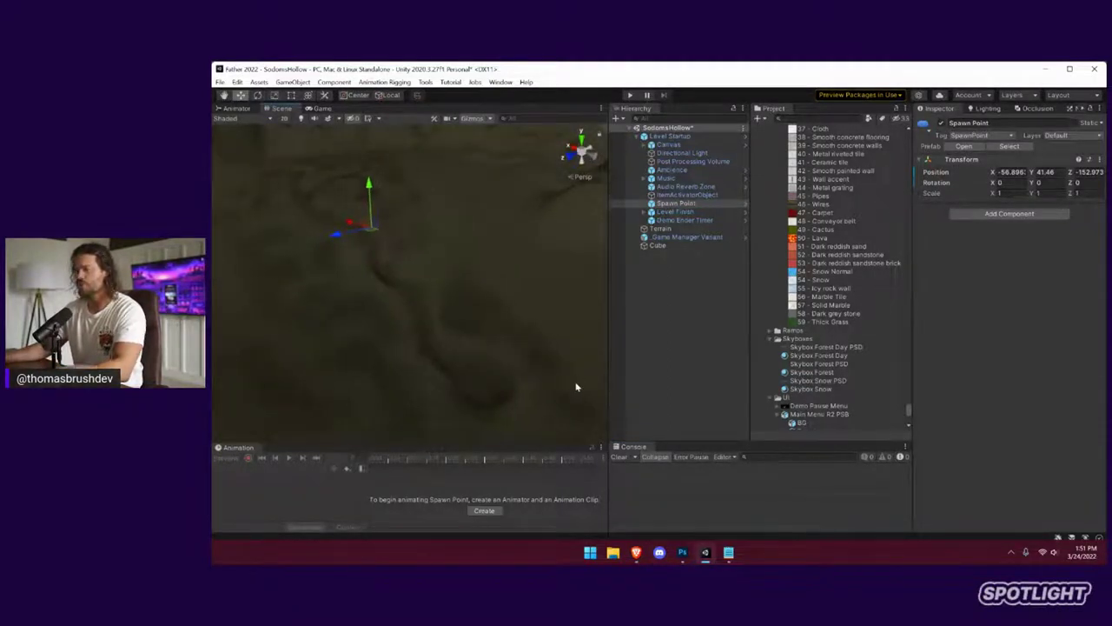
click(516, 319)
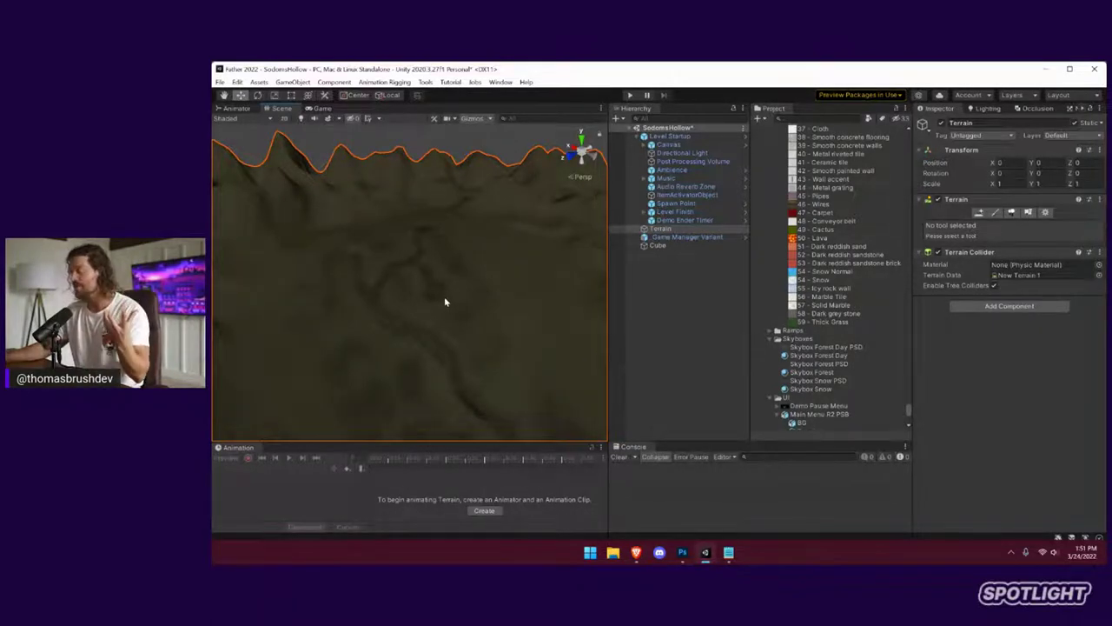
click(1009, 213)
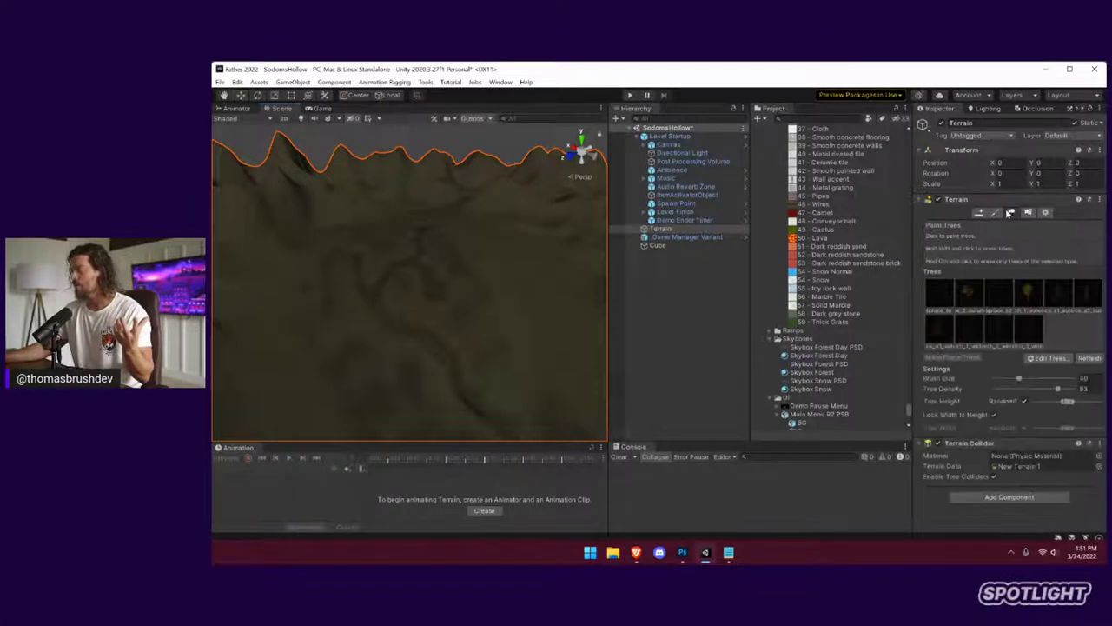
click(1028, 212)
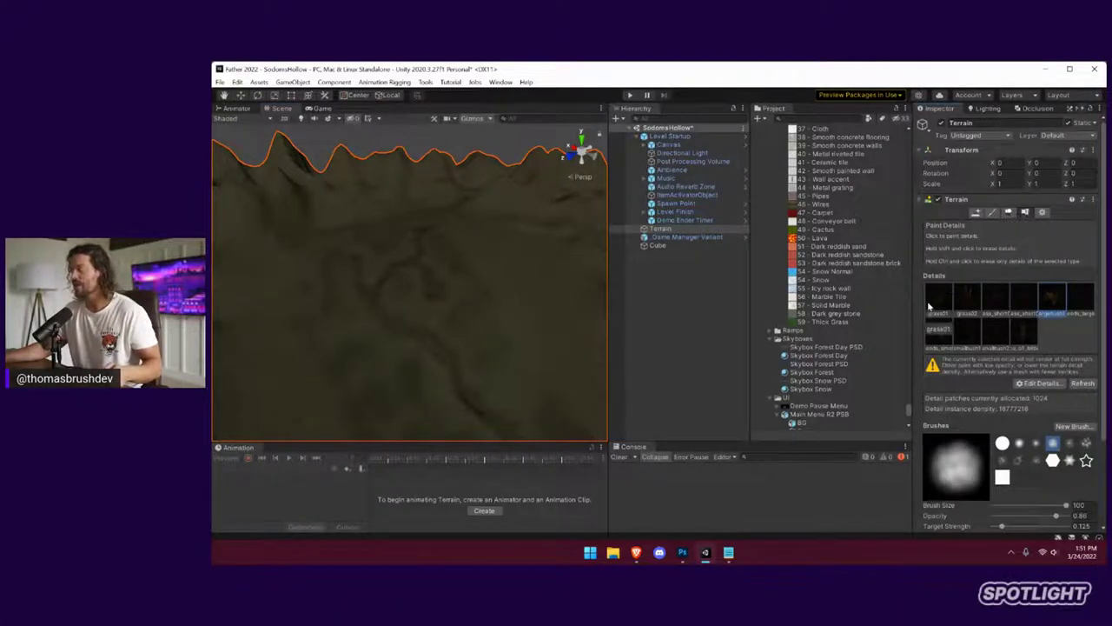
right_drag(404, 298, 417, 322)
scroll(452, 346, up, 4)
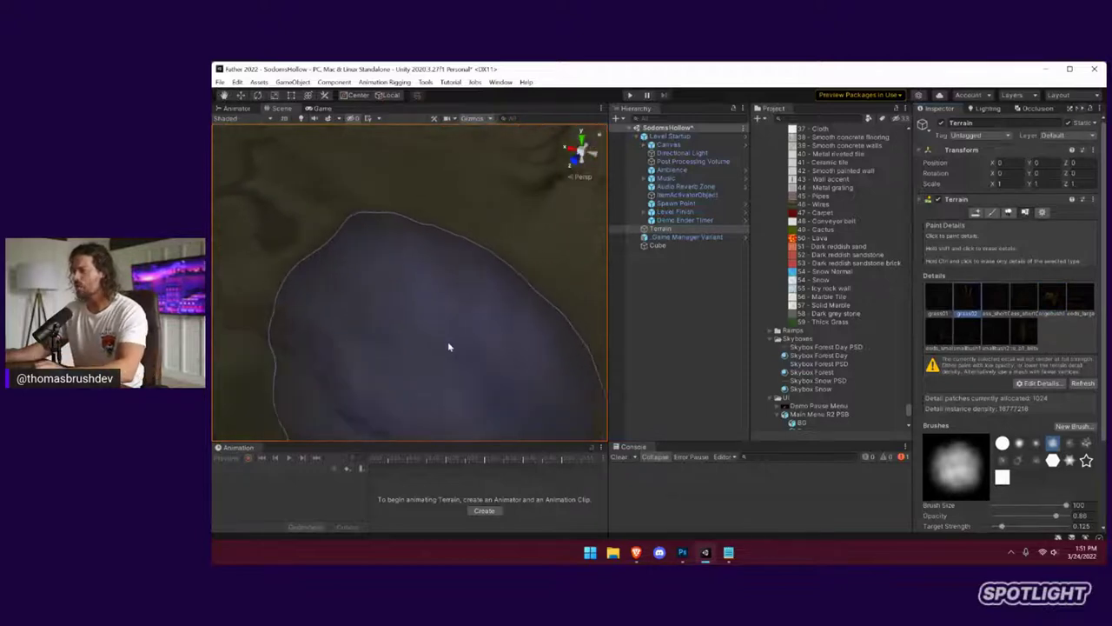
click(937, 296)
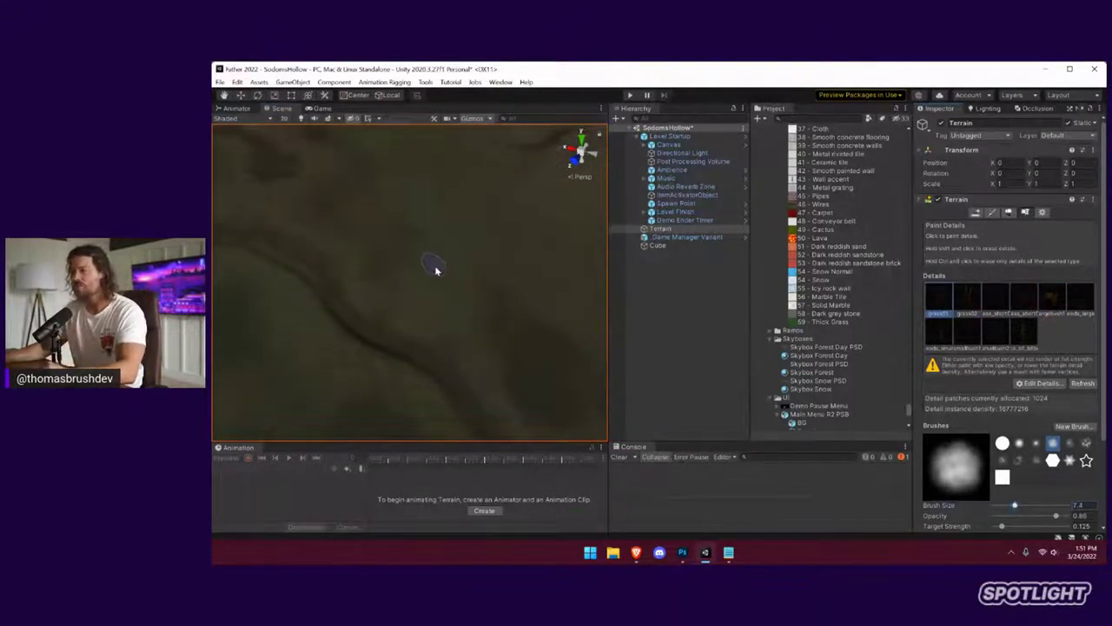
Paint a broad band of grass01 beside the sunken path and erase grass along the path's edge
drag(454, 302, 387, 208)
mouse_move(387, 209)
right_down()
mouse_move(417, 255)
mouse_move(408, 298)
mouse_move(516, 385)
mouse_move(570, 368)
mouse_move(545, 342)
mouse_move(586, 365)
mouse_move(623, 355)
right_up()
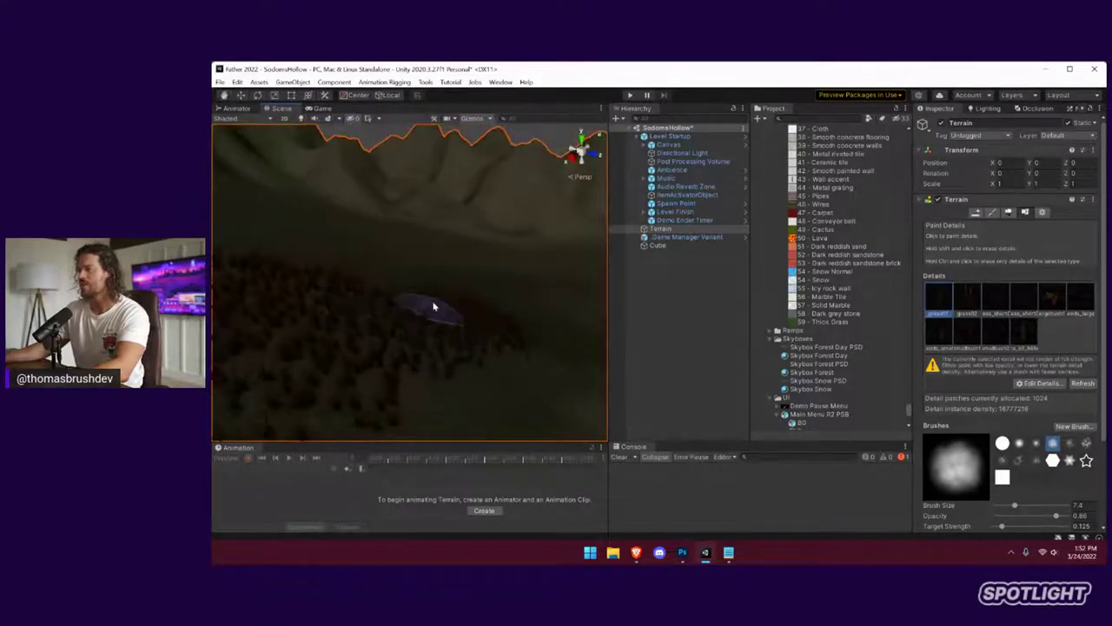
mouse_move(422, 310)
right_down()
mouse_move(286, 249)
mouse_move(443, 323)
mouse_move(391, 337)
mouse_move(467, 362)
right_up()
mouse_move(416, 298)
right_down()
mouse_move(385, 323)
mouse_move(391, 368)
right_up()
mouse_move(379, 323)
right_down()
mouse_move(462, 275)
mouse_move(454, 298)
mouse_move(526, 301)
mouse_move(318, 228)
mouse_move(338, 244)
right_up()
mouse_move(337, 244)
shift+mouse_down()
mouse_move(358, 243)
mouse_move(345, 219)
shift+mouse_up()
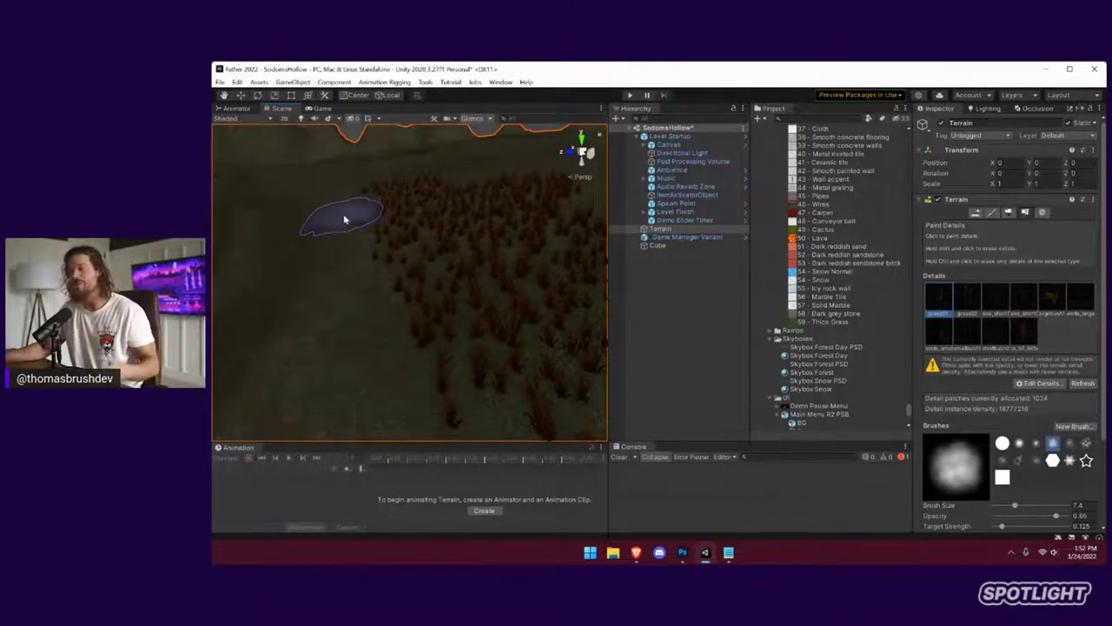
Paint further patches of grass01 on the other side of the path and inside its bend
mouse_move(344, 220)
right_down()
mouse_move(423, 251)
mouse_move(371, 246)
right_up()
drag(337, 274, 298, 281)
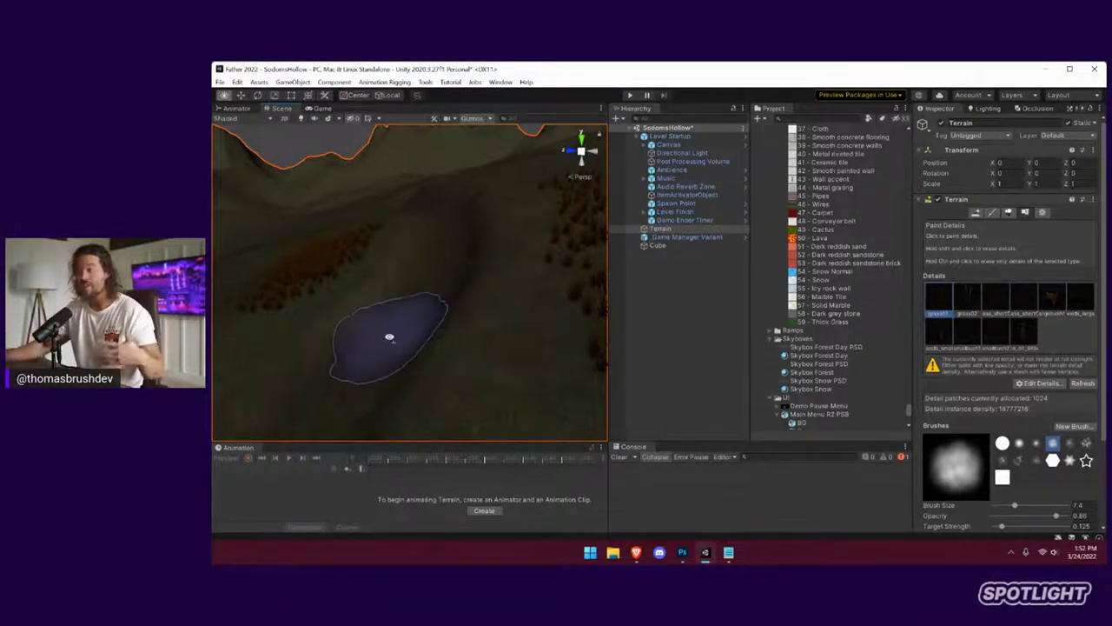
mouse_move(387, 335)
right_down()
mouse_move(409, 363)
mouse_move(378, 327)
mouse_move(475, 388)
mouse_move(443, 342)
mouse_move(469, 357)
mouse_move(556, 330)
right_up()
mouse_move(374, 281)
mouse_down()
mouse_move(433, 361)
mouse_move(427, 333)
mouse_move(353, 276)
mouse_move(387, 350)
mouse_move(455, 394)
mouse_up()
mouse_move(455, 393)
right_down()
mouse_move(467, 362)
mouse_move(574, 385)
right_up()
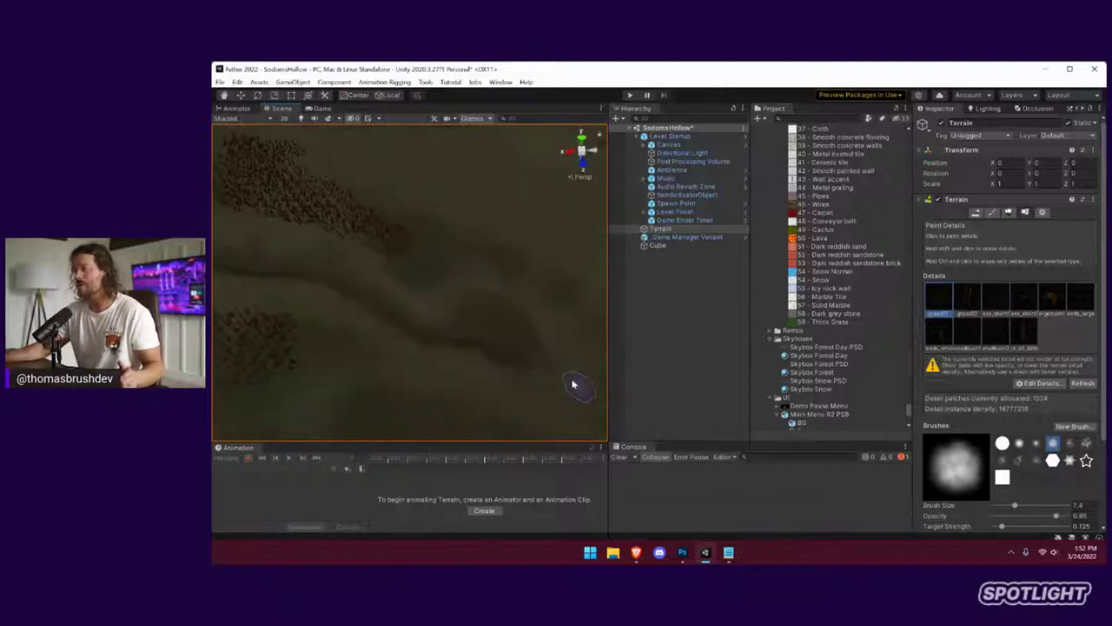
mouse_move(413, 257)
right_down()
mouse_move(578, 353)
mouse_move(484, 293)
right_up()
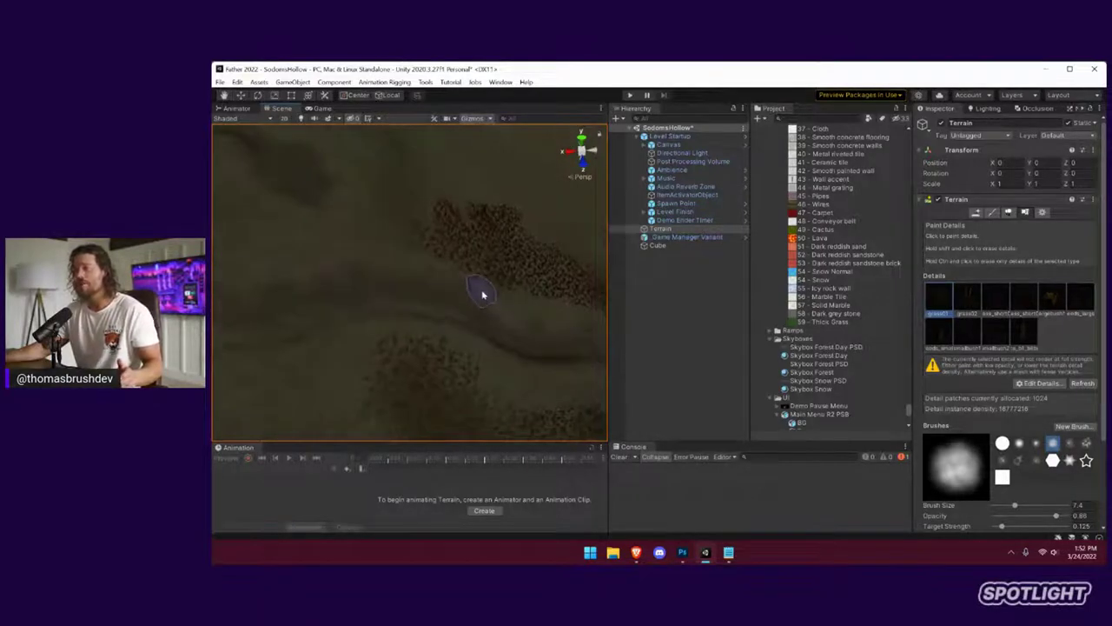
mouse_move(438, 234)
right_down()
mouse_move(397, 234)
mouse_move(437, 231)
mouse_move(447, 201)
right_up()
drag(314, 240, 301, 216)
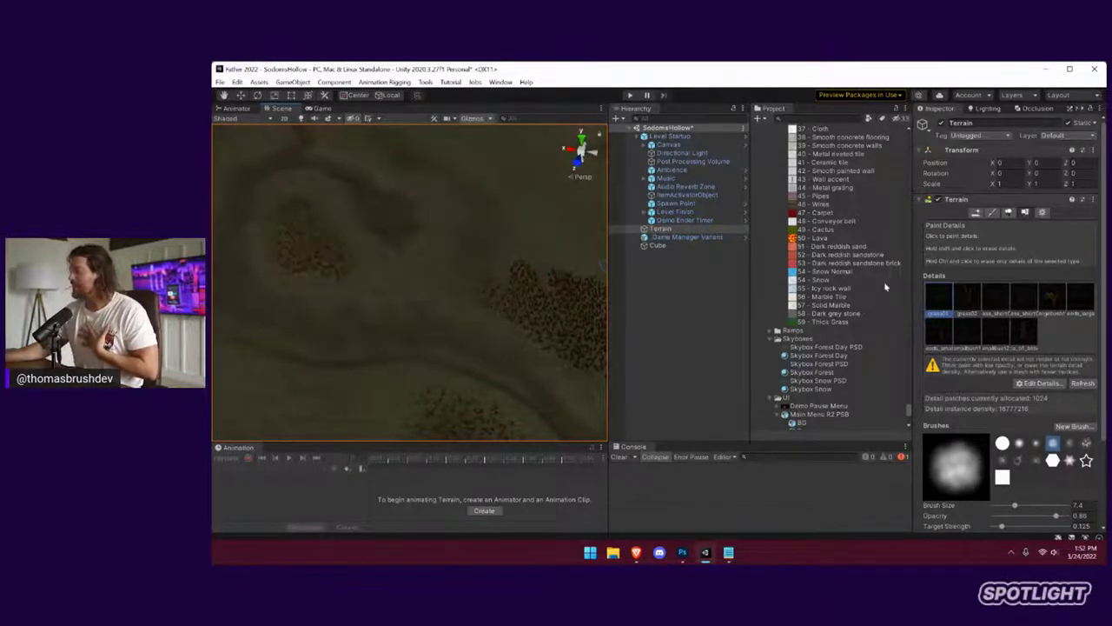
Switch to the grass02 detail and mix it into the grass patches along the path and inside its bend
click(975, 307)
right_drag(530, 317, 411, 327)
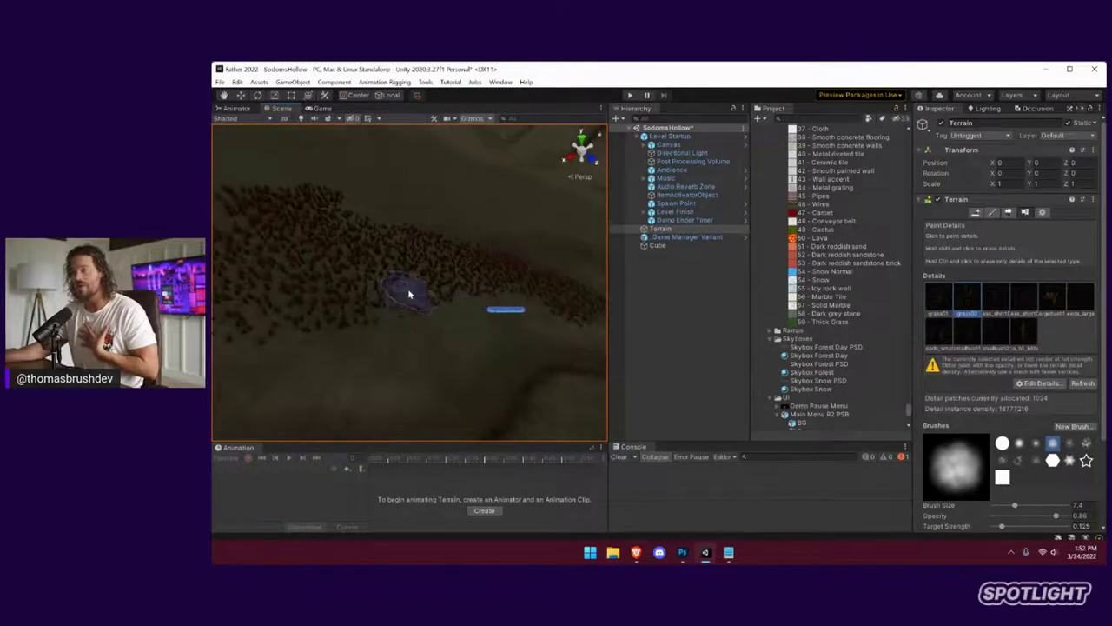
right_drag(507, 278, 346, 264)
right_drag(475, 308, 369, 266)
drag(344, 231, 321, 250)
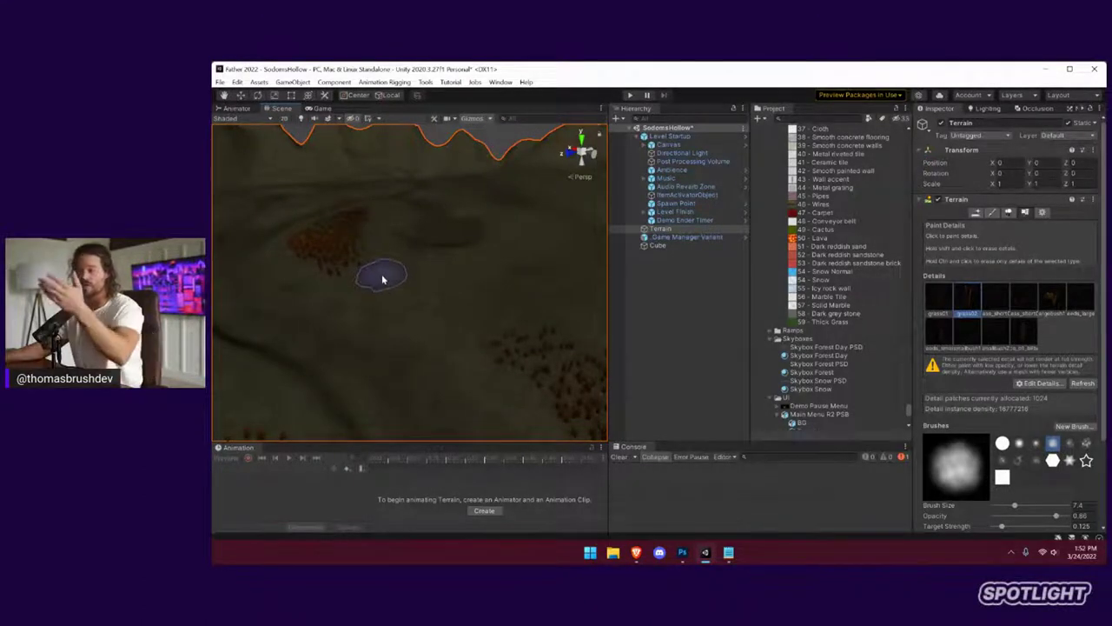
mouse_move(472, 340)
right_down()
mouse_move(403, 339)
mouse_move(388, 434)
right_up()
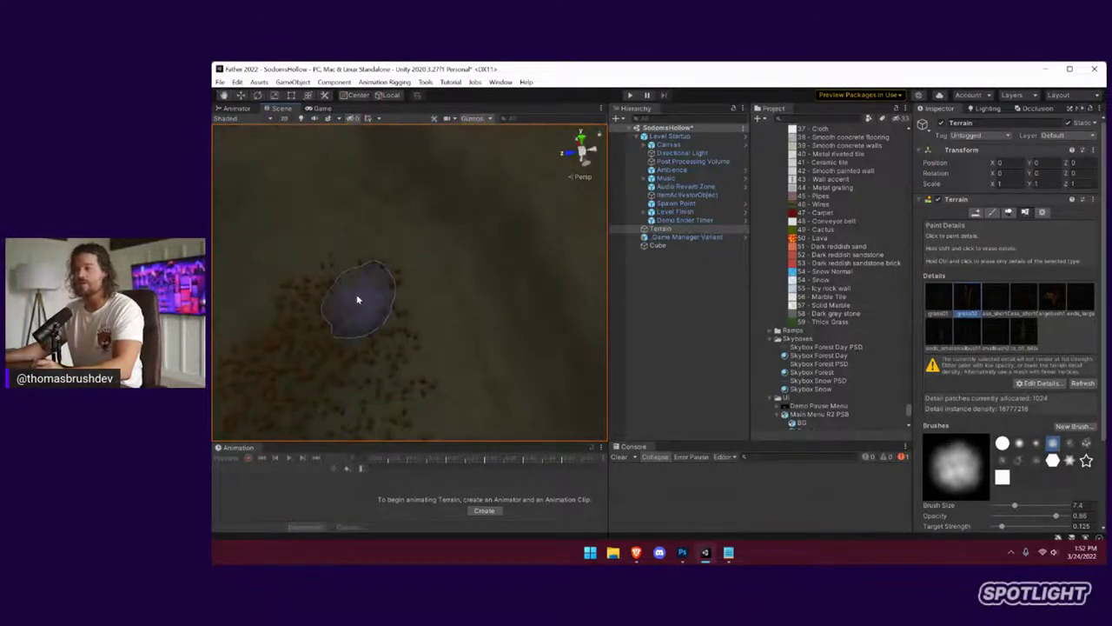
mouse_move(319, 250)
mouse_down()
mouse_move(333, 260)
mouse_move(286, 303)
mouse_up()
Extend the grass02 cover through the grass bands on both sides of the path around the spawn point
mouse_move(283, 323)
right_down()
mouse_move(375, 373)
mouse_move(731, 373)
right_up()
alt+drag(730, 374, 715, 351)
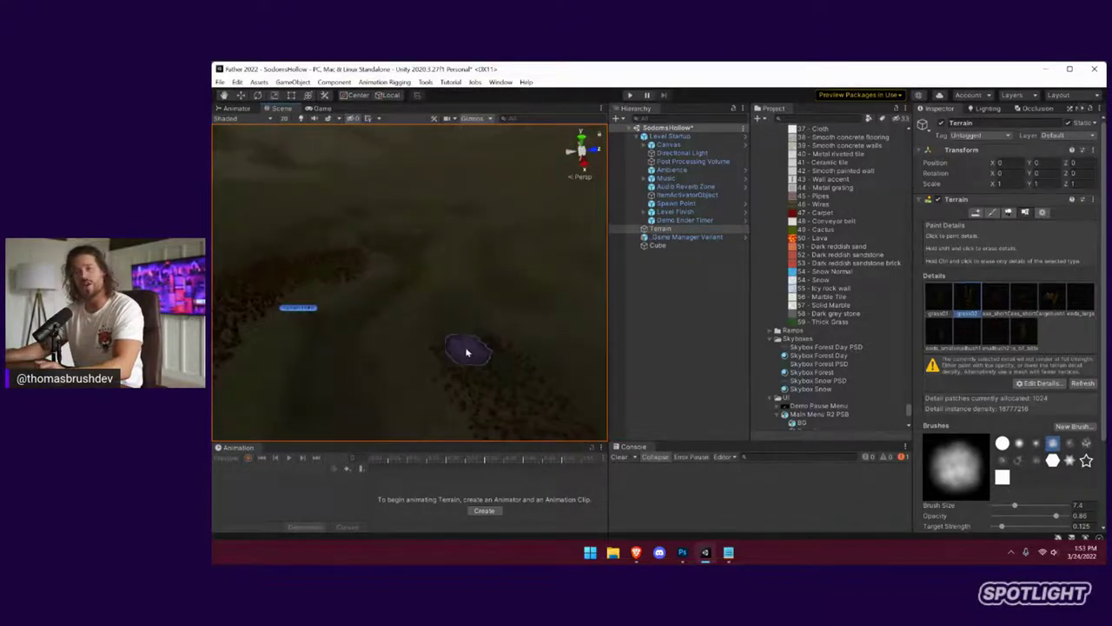
right_drag(539, 398, 631, 441)
scroll(483, 340, down, 4)
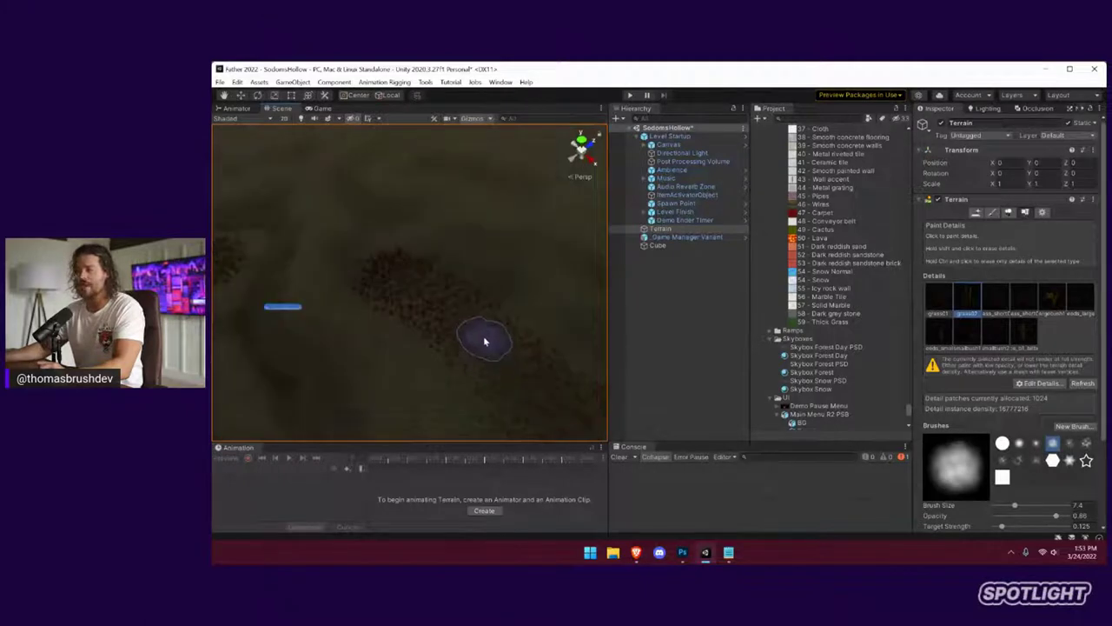
alt+drag(528, 390, 308, 353)
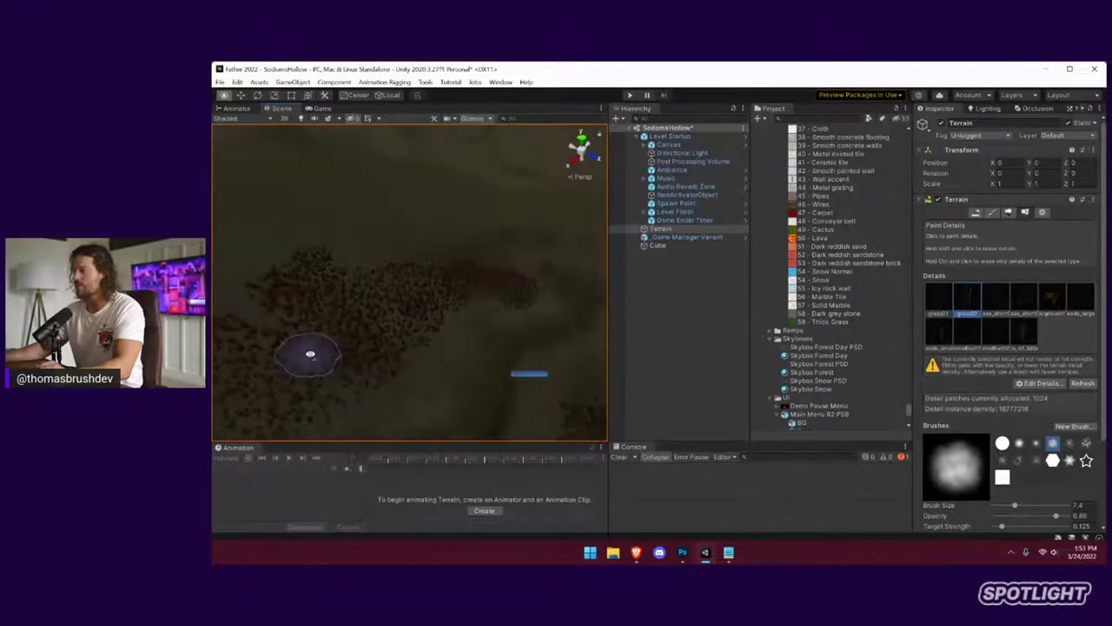
Paint clusters of the large bush detail among the grass patches and run the level to check the vegetation
click(943, 327)
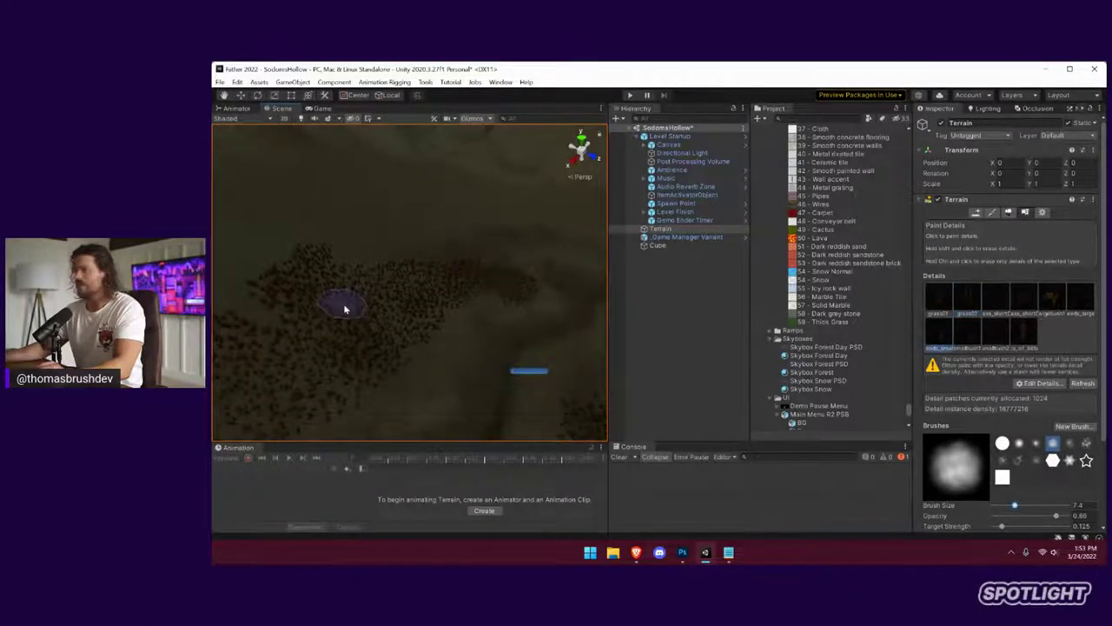
click(1046, 295)
alt+drag(385, 347, 514, 325)
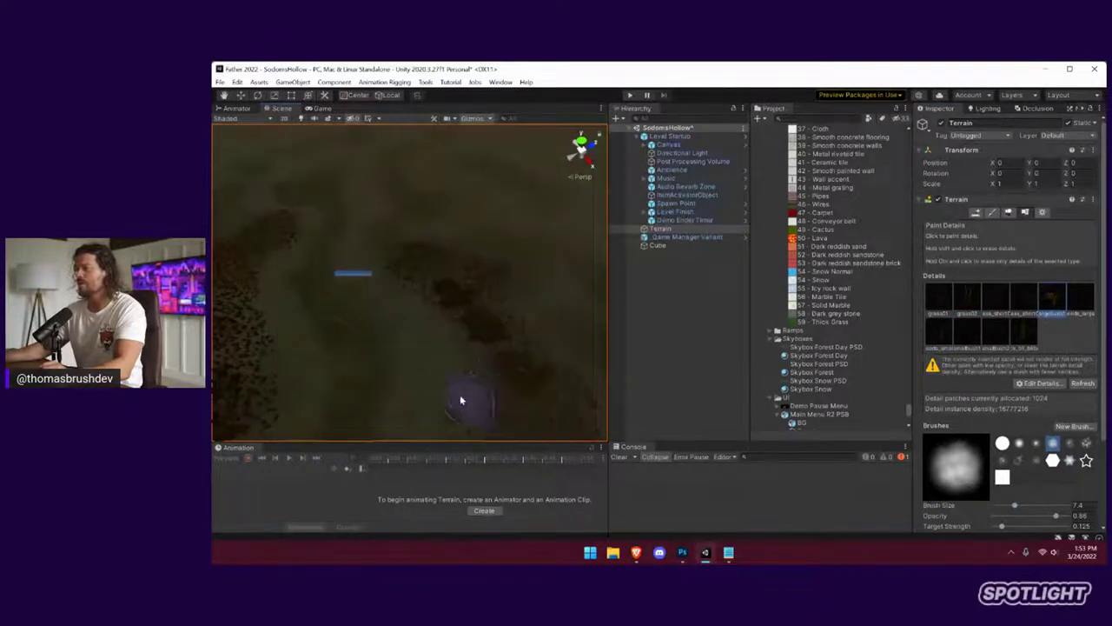
alt+drag(460, 401, 529, 194)
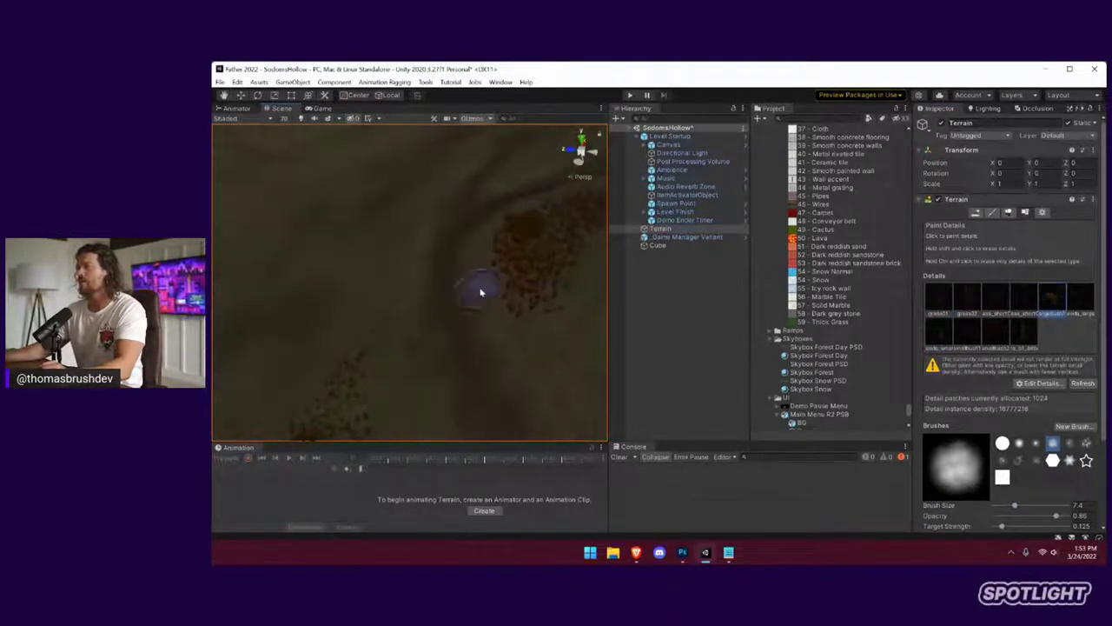
alt+drag(480, 292, 496, 254)
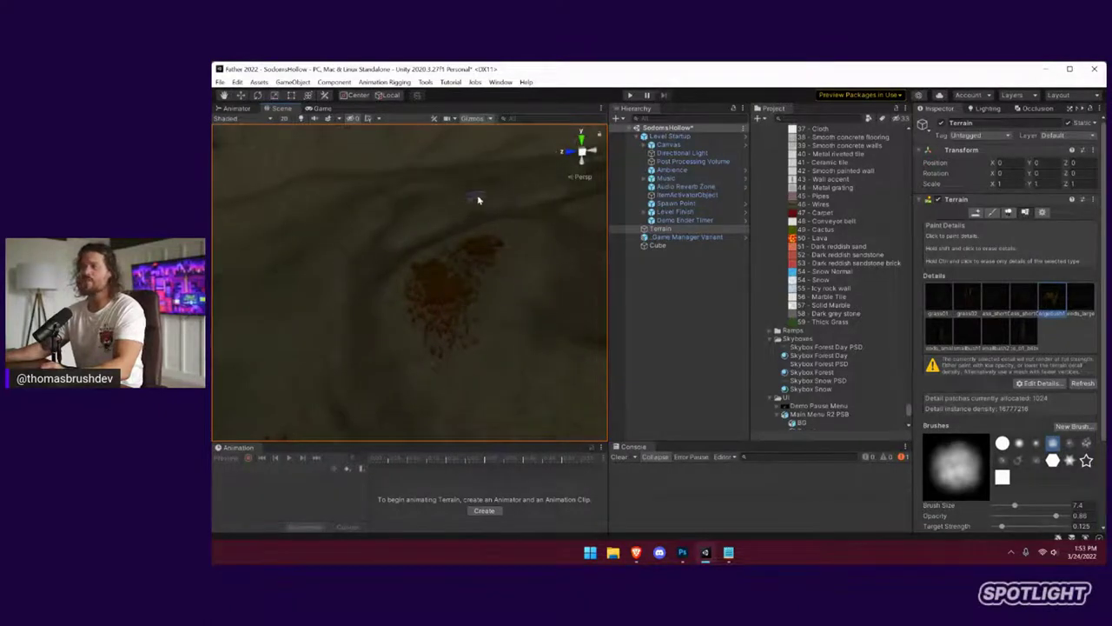
key(ctrl+p)
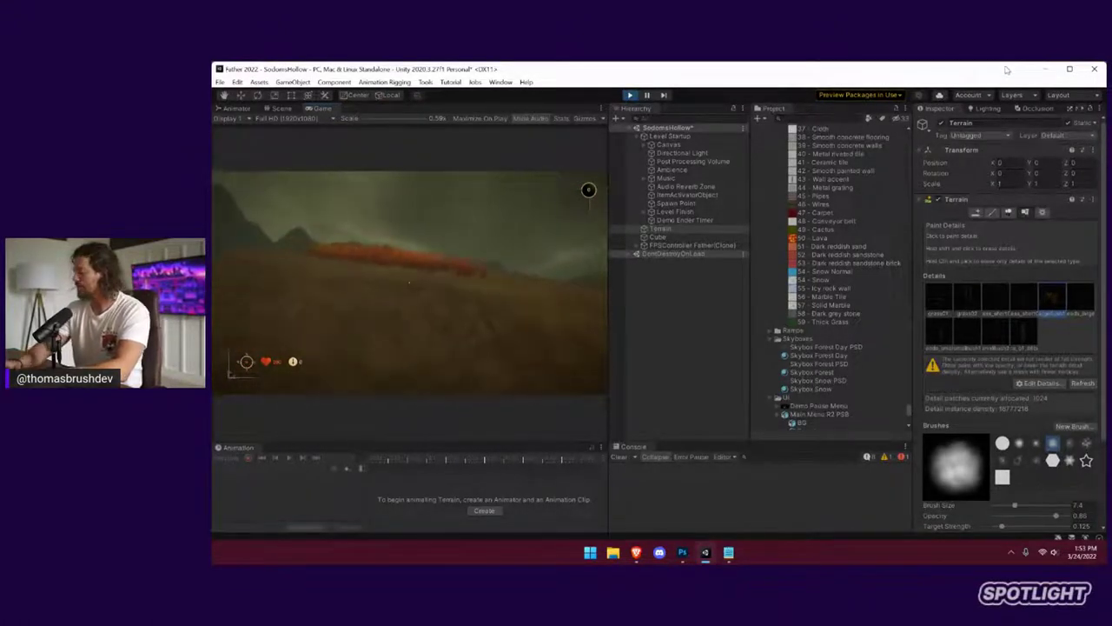
Stop the test run, clear the console and examine the grass and bush patches along the path from above
key(ctrl+p)
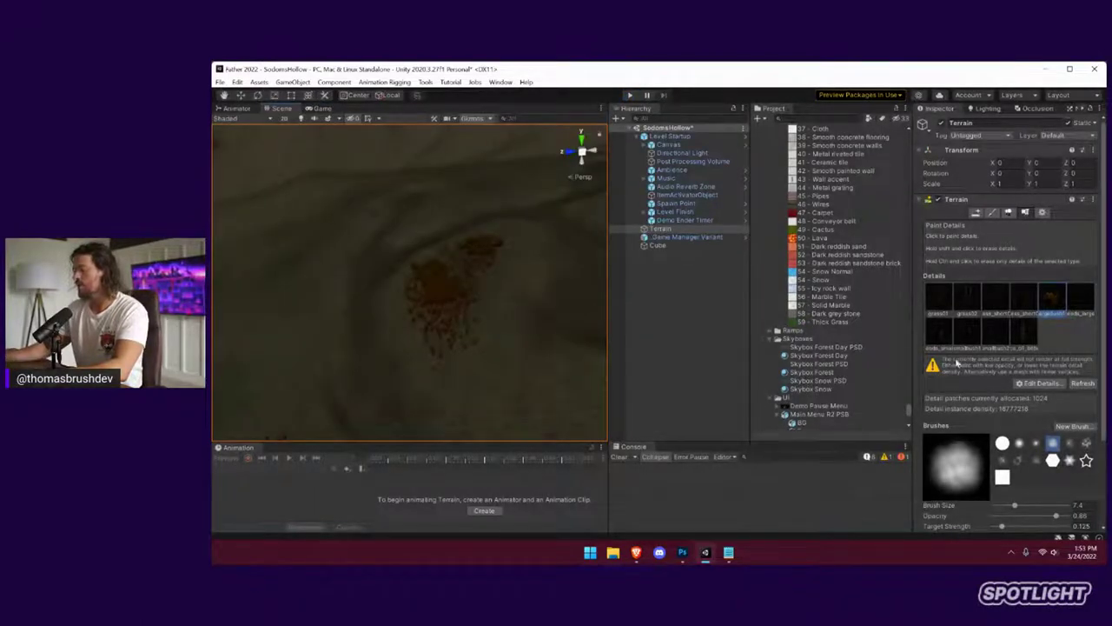
click(620, 457)
scroll(444, 328, down, 5)
right_drag(444, 327, 593, 380)
middle_drag(594, 380, 466, 328)
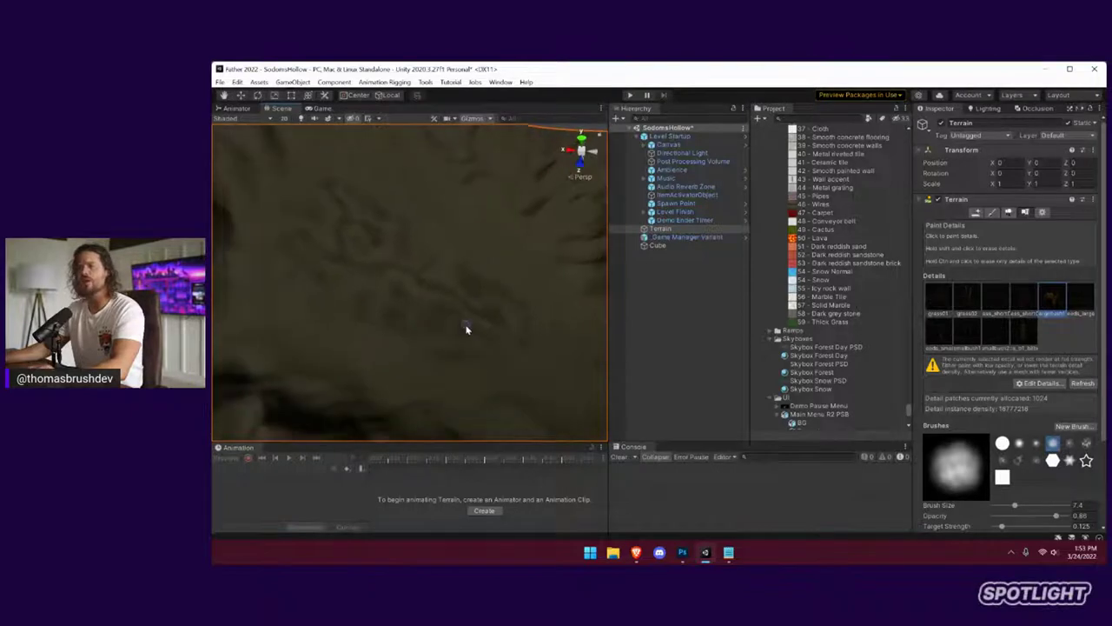
scroll(465, 321, up, 8)
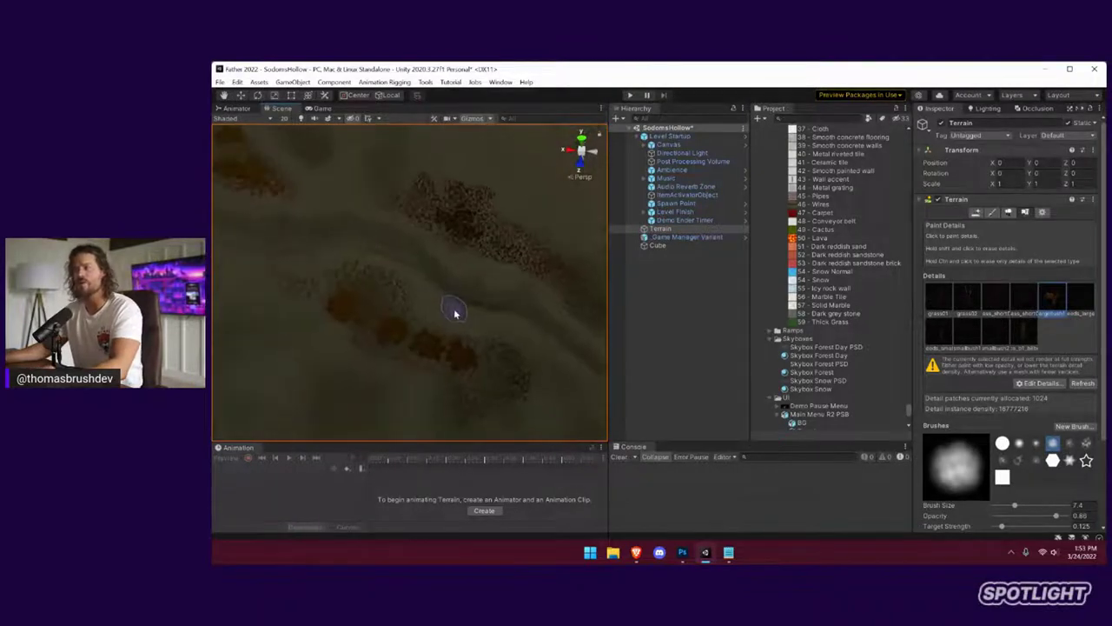
scroll(455, 312, down, 3)
scroll(455, 311, down, 2)
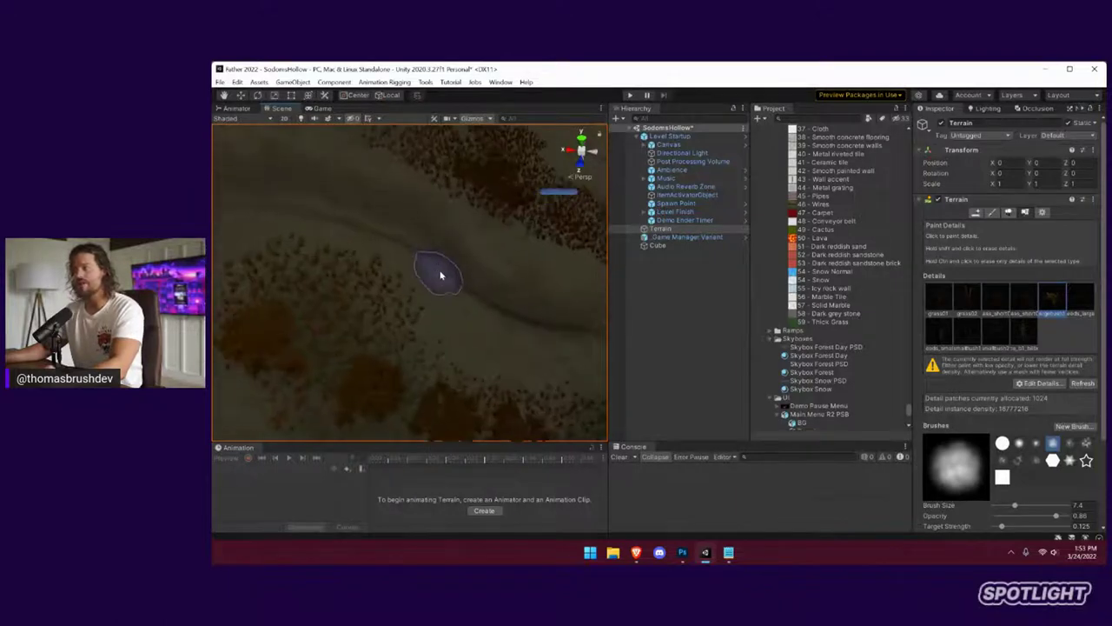
scroll(443, 278, up, 5)
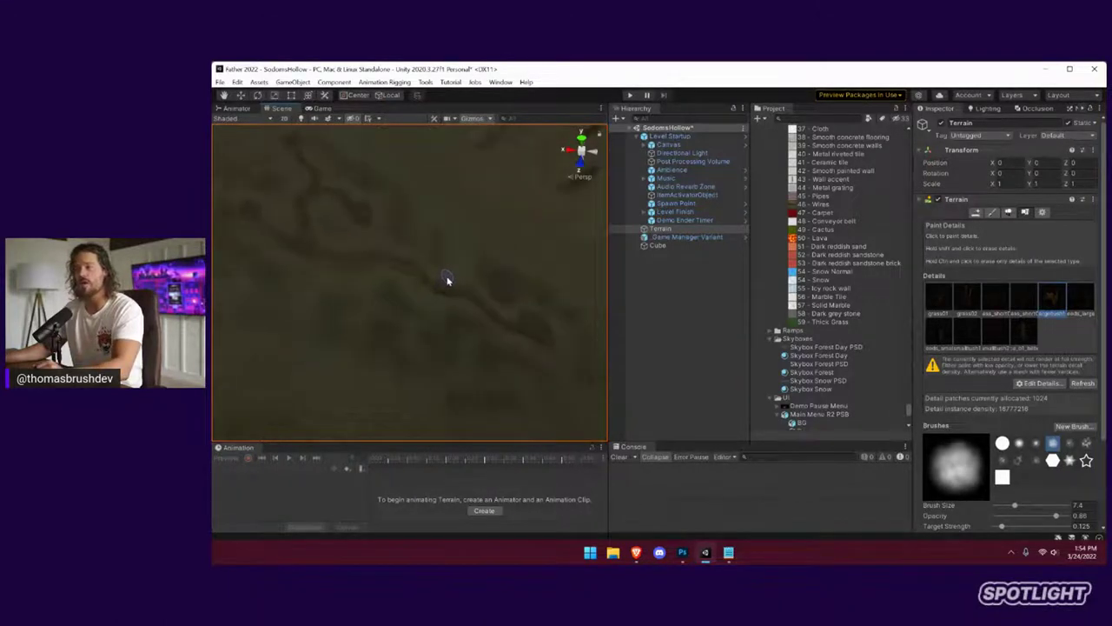
scroll(447, 288, down, 4)
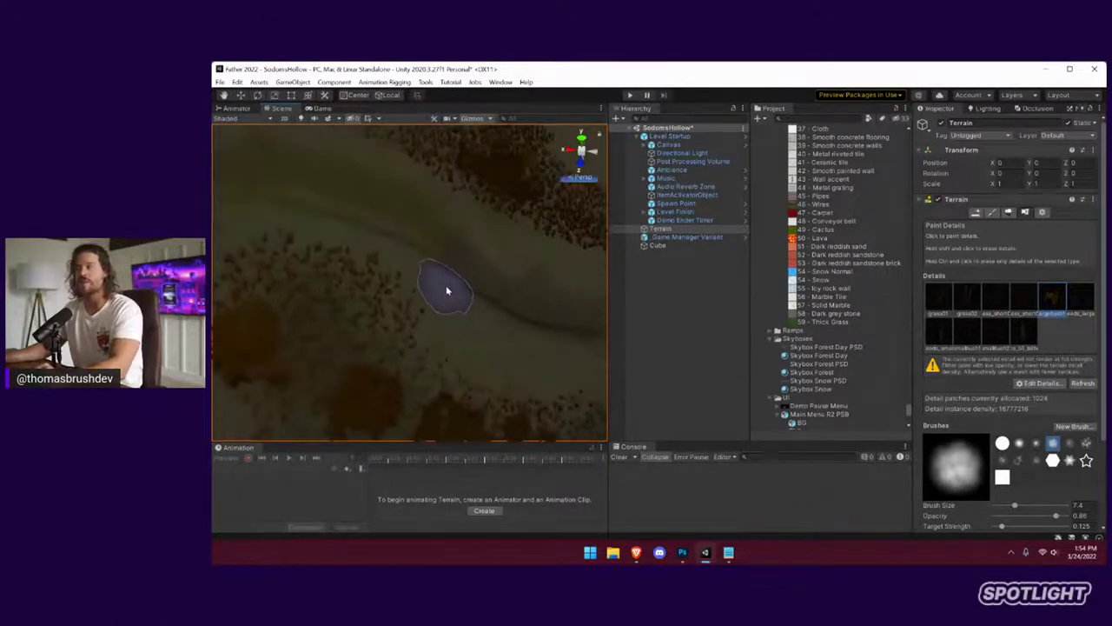
scroll(443, 286, up, 2)
right_drag(443, 286, 262, 159)
Enlarge the scene view and paint more grass02 around the bush patches on both sides of the path near the spawn point
drag(608, 322, 791, 331)
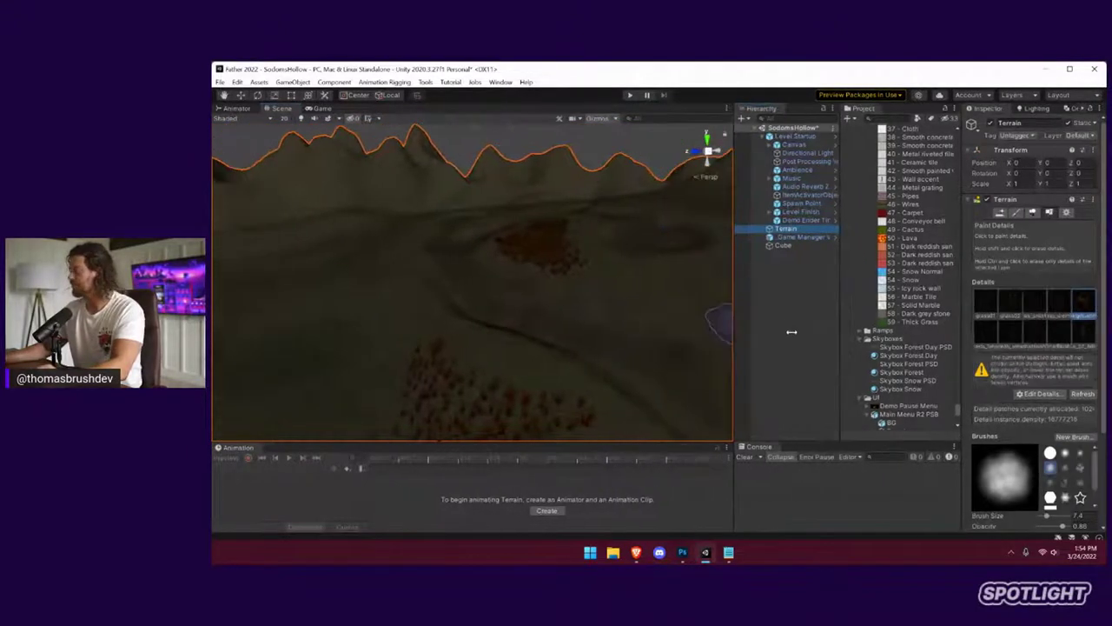
mouse_move(573, 290)
right_down()
mouse_move(522, 270)
mouse_move(537, 300)
right_up()
mouse_move(423, 325)
mouse_down()
mouse_move(350, 268)
mouse_move(413, 300)
mouse_up()
key(ctrl+z)
click(1008, 306)
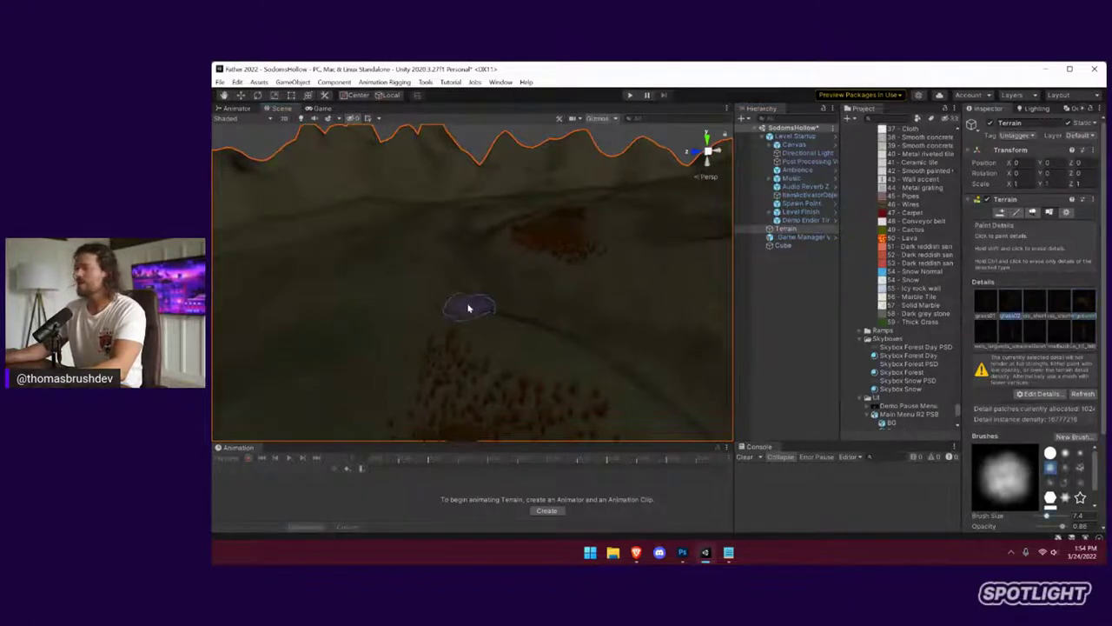
mouse_move(384, 337)
mouse_down()
mouse_move(369, 322)
mouse_move(365, 274)
mouse_move(320, 349)
mouse_move(347, 283)
mouse_move(392, 333)
mouse_up()
right_drag(401, 339, 499, 370)
drag(532, 240, 611, 275)
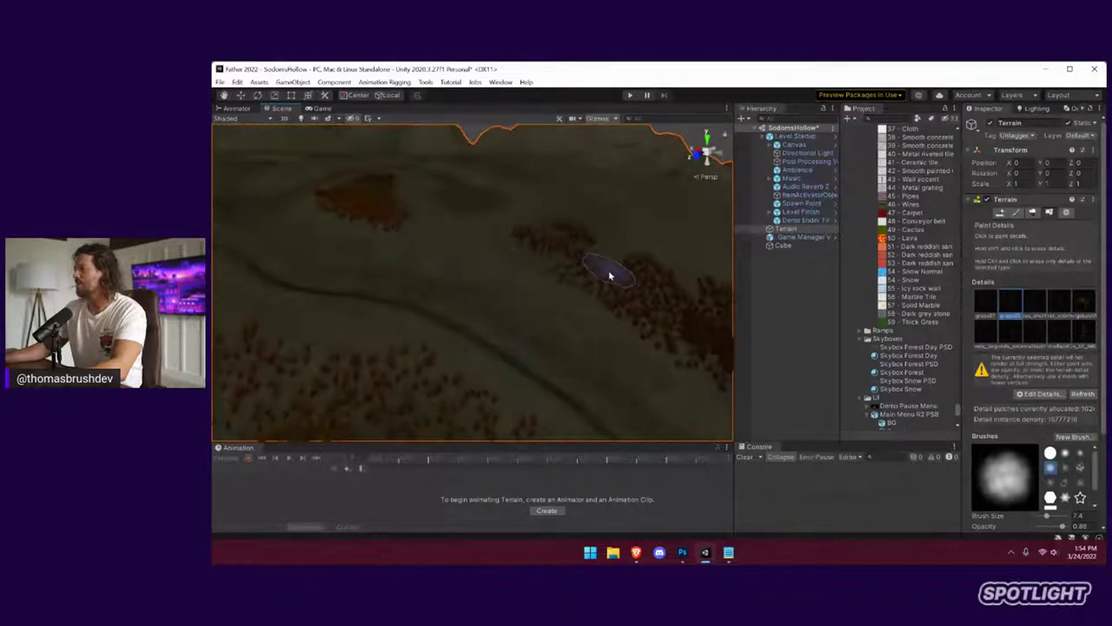
right_drag(503, 301, 687, 365)
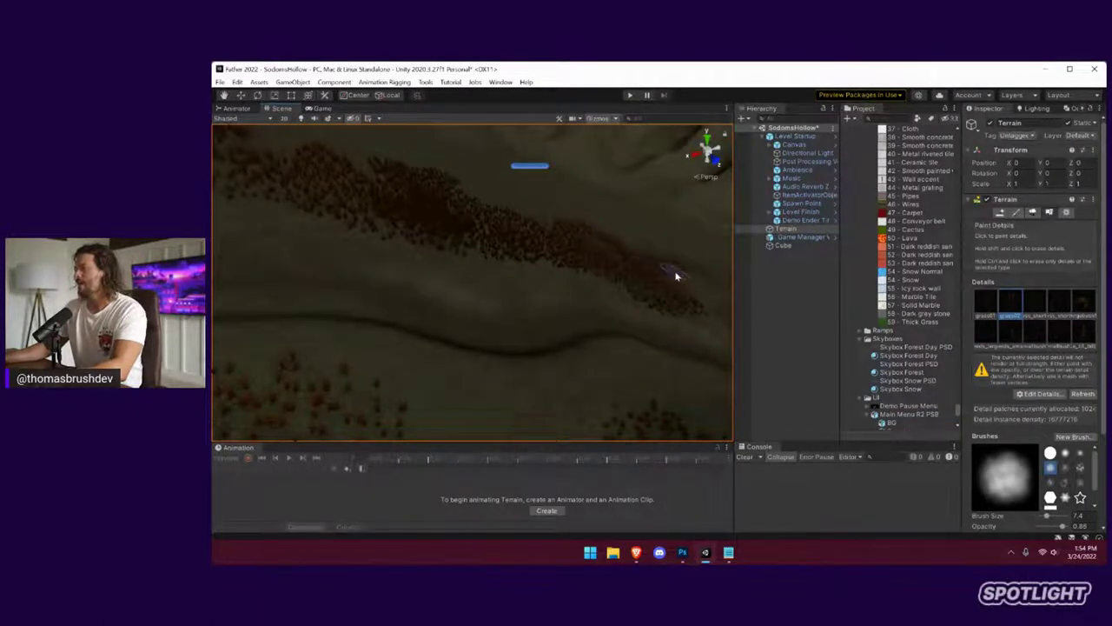
right_drag(556, 235, 484, 197)
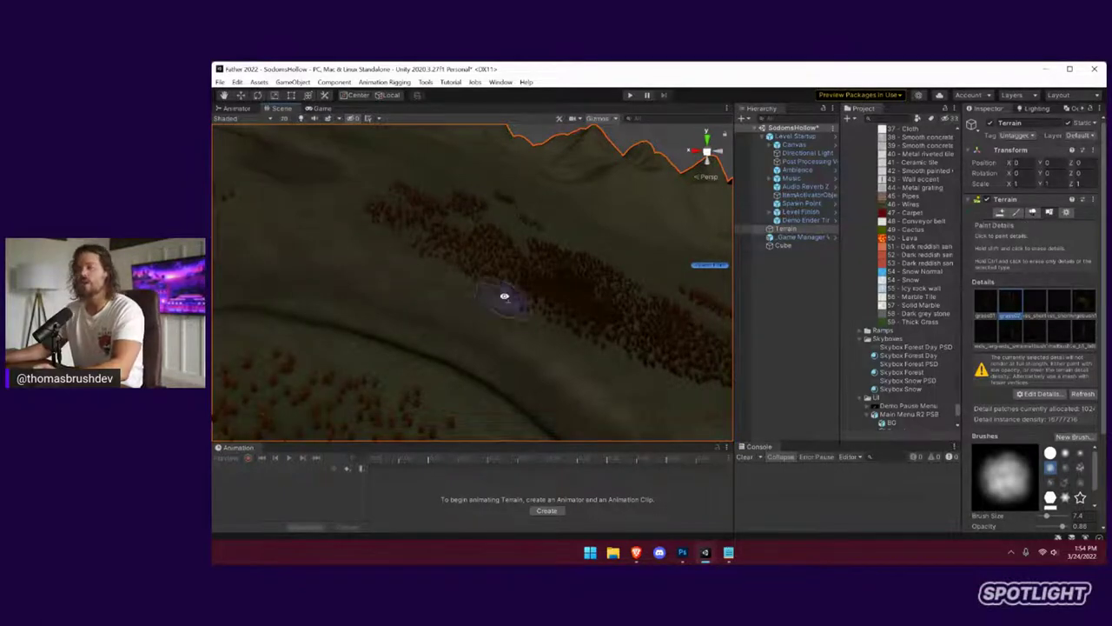
Switch the terrain to Paint Trees with tree_2_autumn selected and reduce the brush size to 3
scroll(426, 340, up, 5)
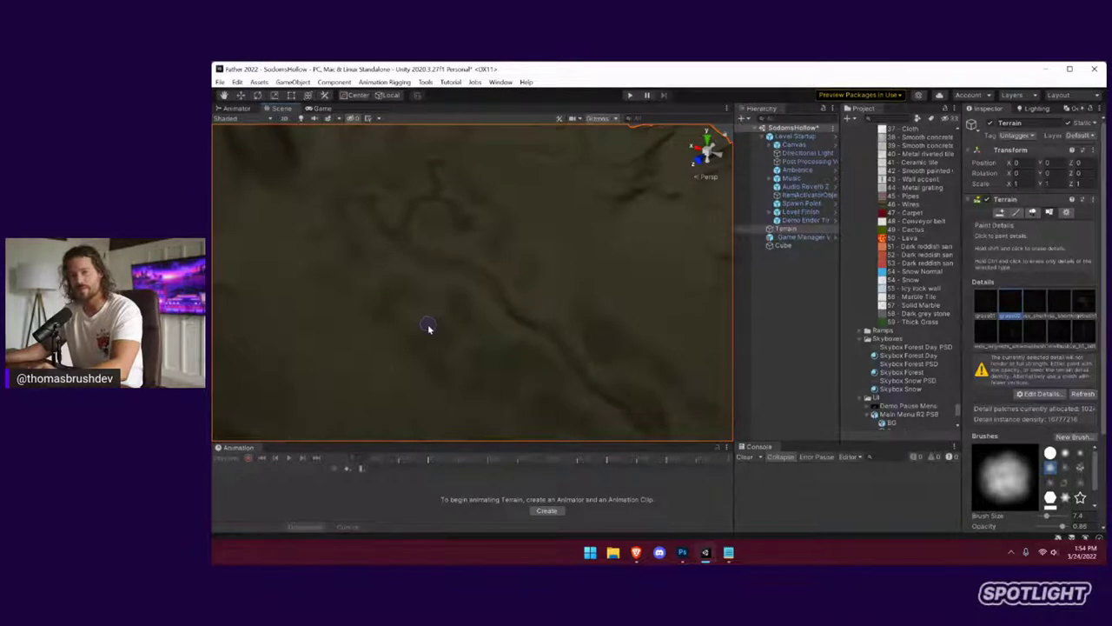
scroll(427, 326, down, 3)
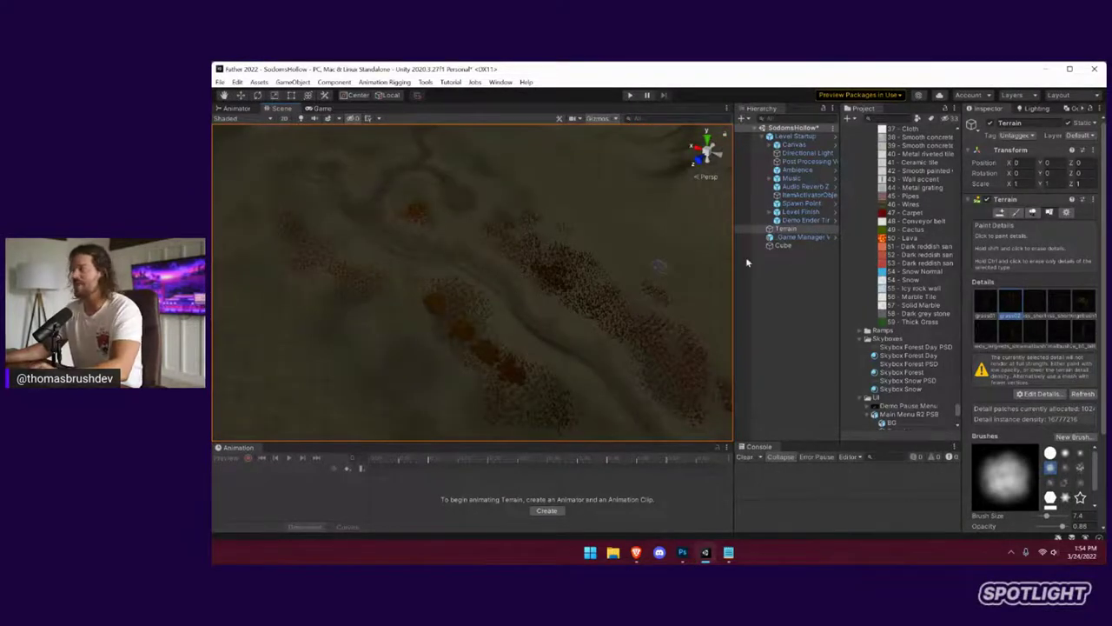
click(1018, 212)
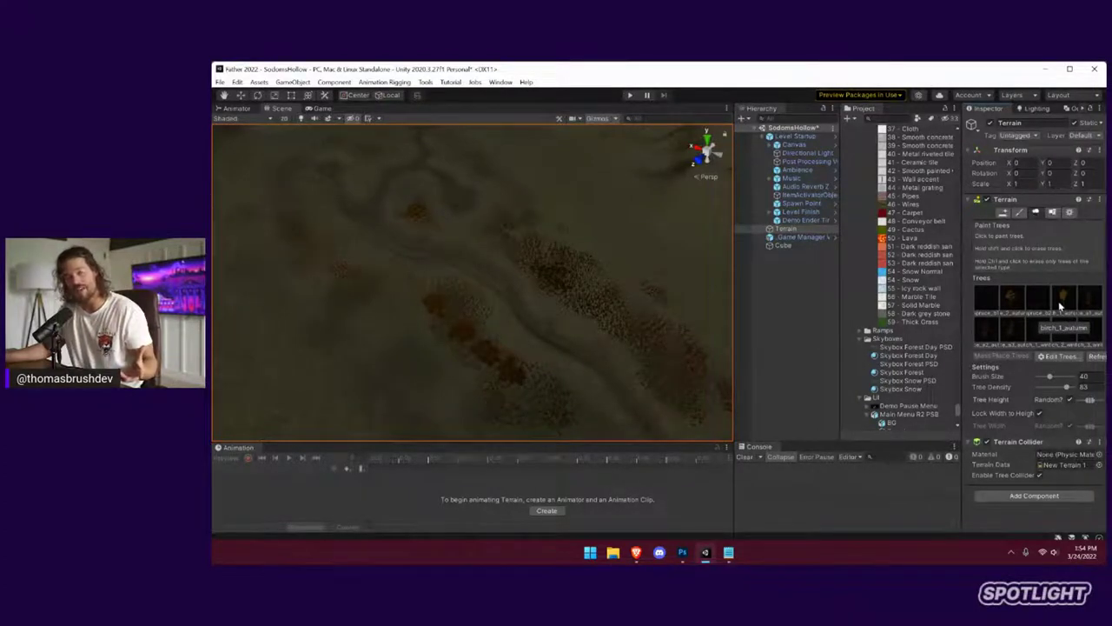
click(1060, 304)
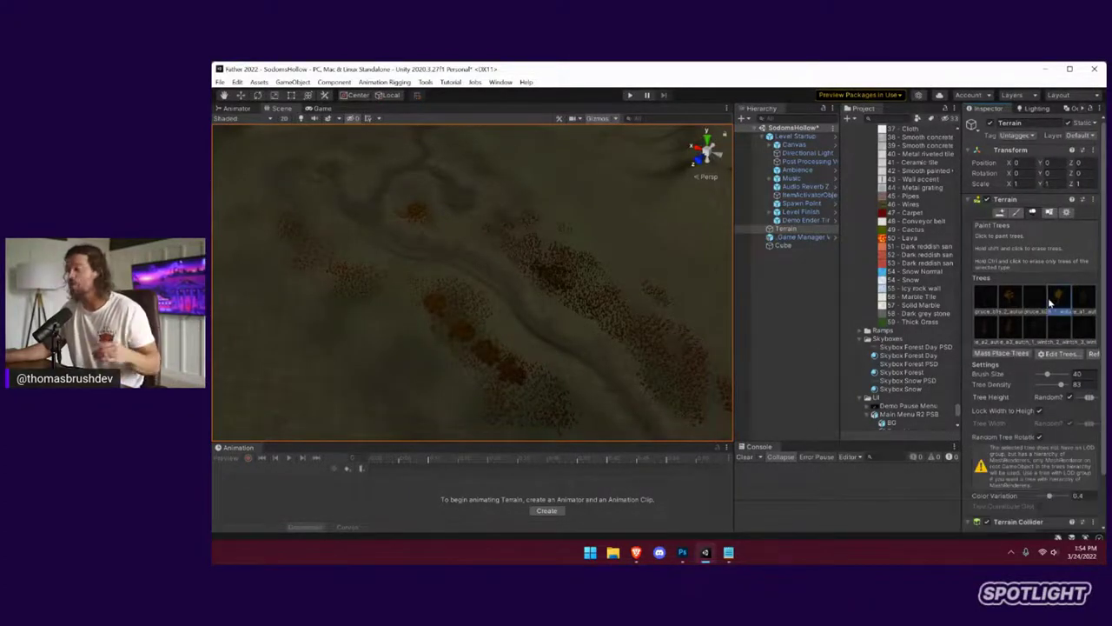
click(1013, 304)
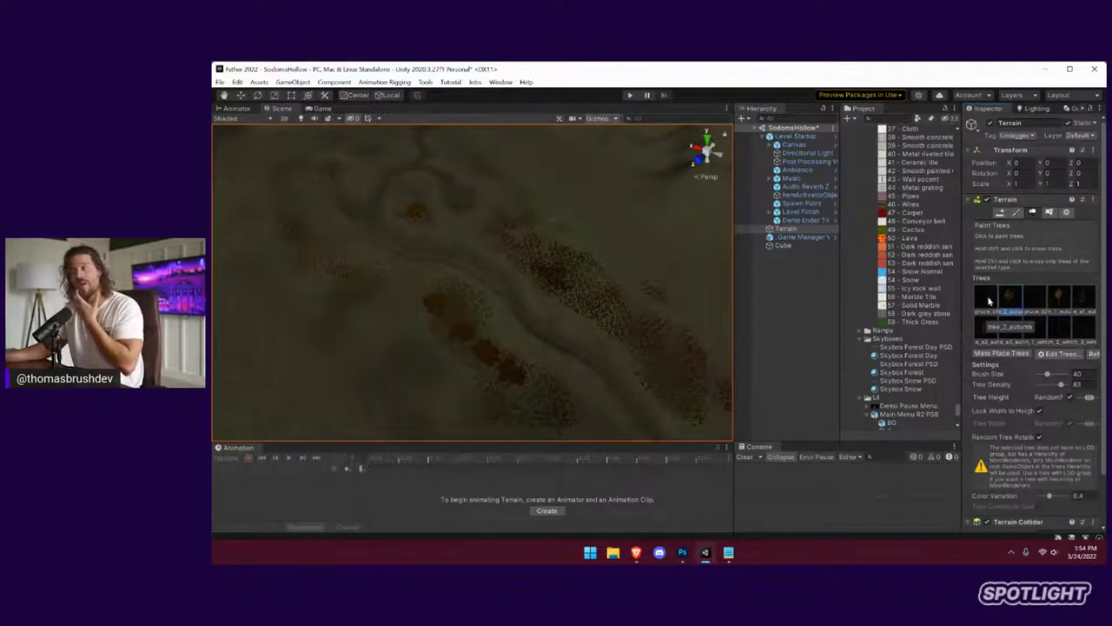
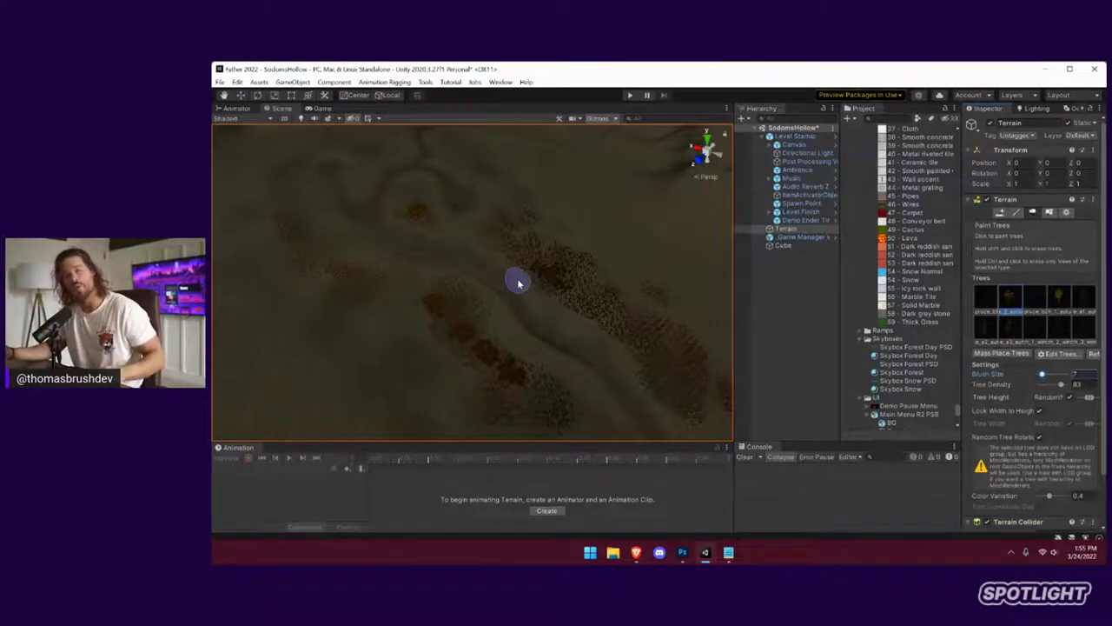
scroll(476, 283, up, 8)
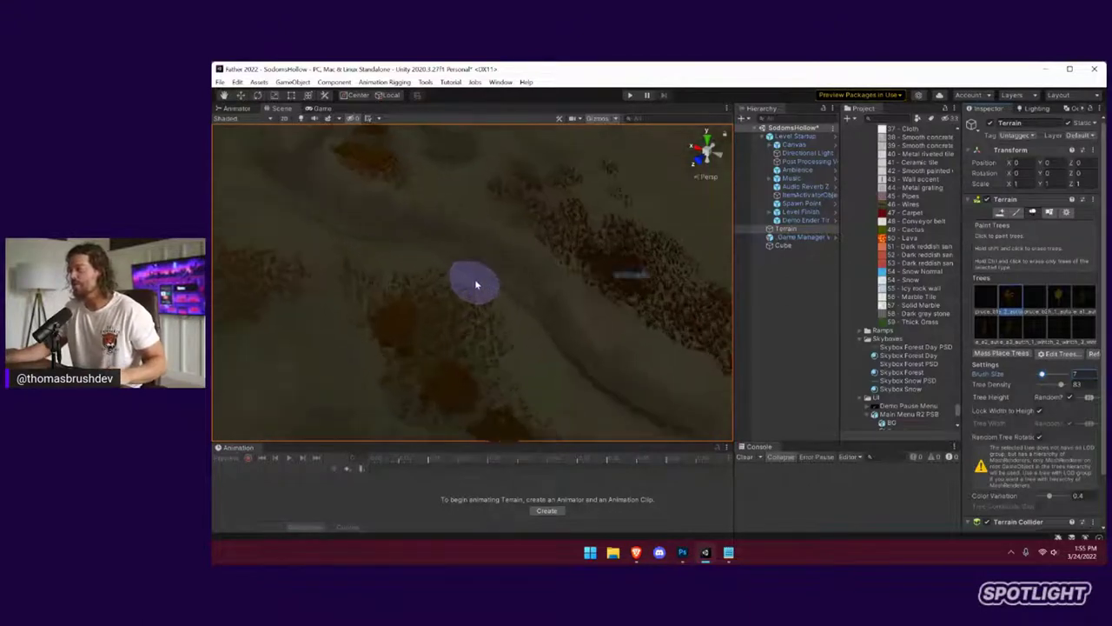
right_drag(478, 277, 530, 245)
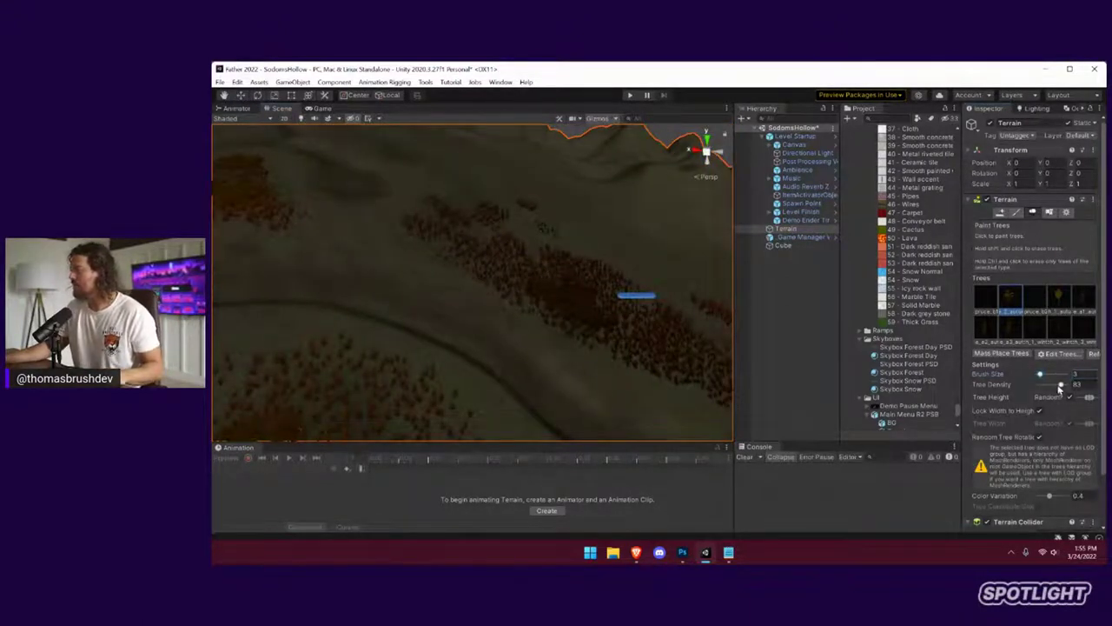
Set the tree density to 21 and plant single large autumn trees in the grass and bush patches around the path
click(587, 280)
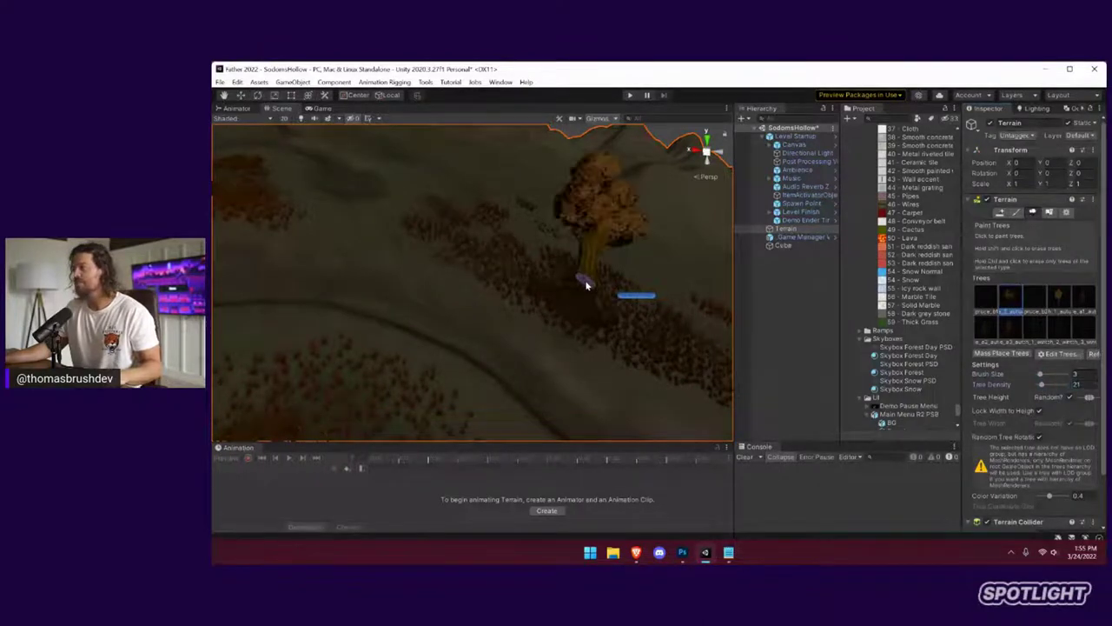
mouse_move(590, 313)
right_down()
mouse_move(671, 343)
mouse_move(582, 318)
mouse_move(379, 229)
mouse_move(521, 264)
mouse_move(442, 264)
right_up()
click(553, 285)
click(380, 228)
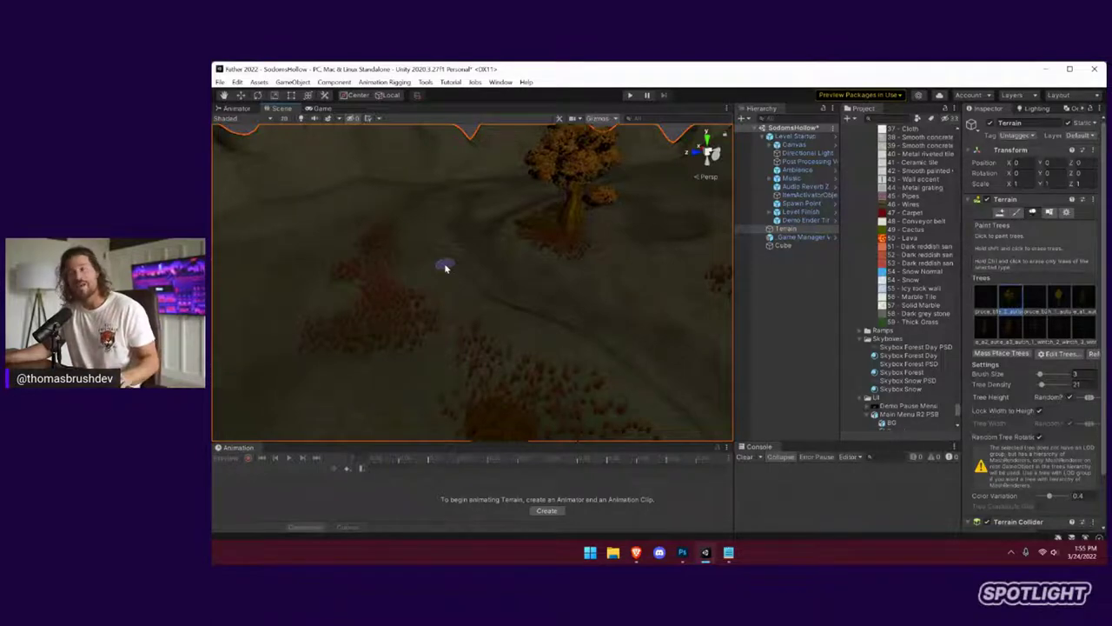
click(379, 316)
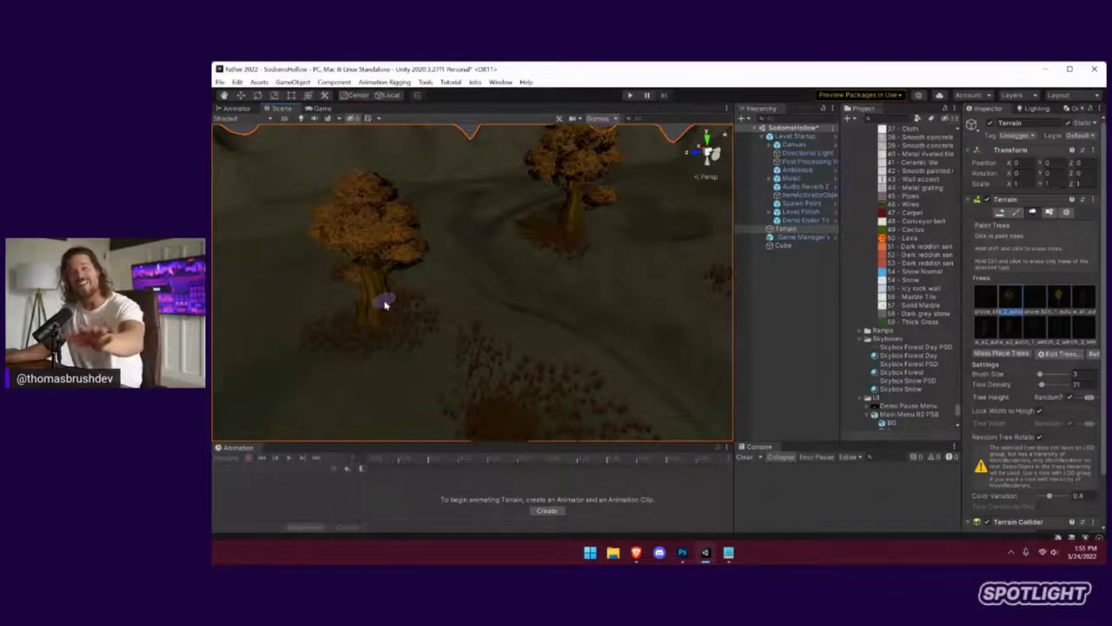
right_drag(380, 281, 608, 281)
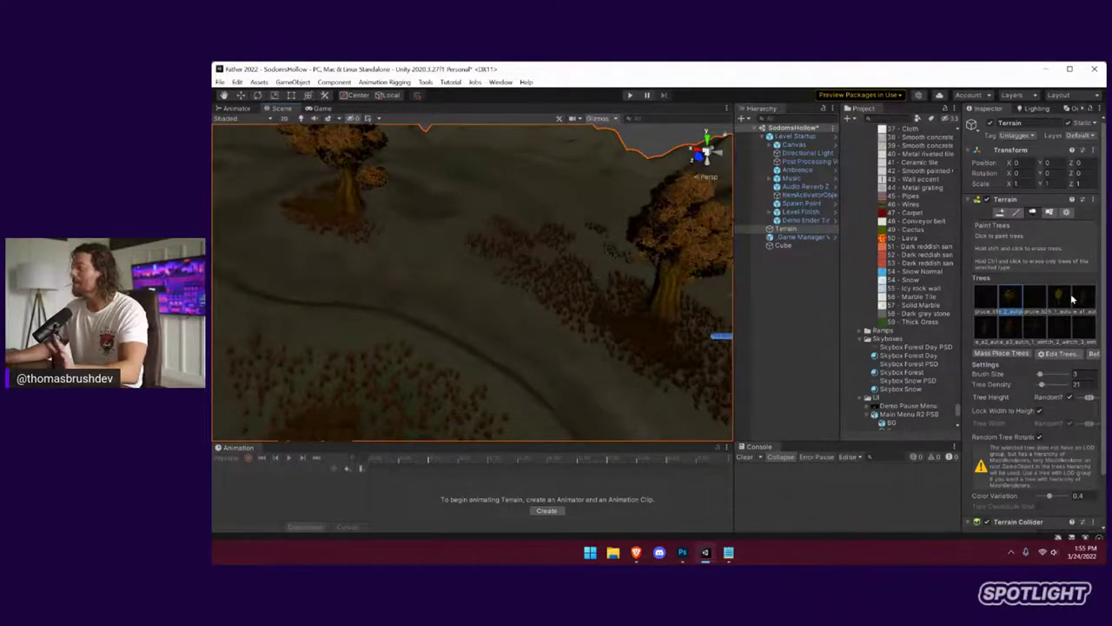
click(1067, 299)
mouse_move(611, 283)
mouse_down()
mouse_move(551, 278)
mouse_move(526, 261)
mouse_up()
key(ctrl+z)
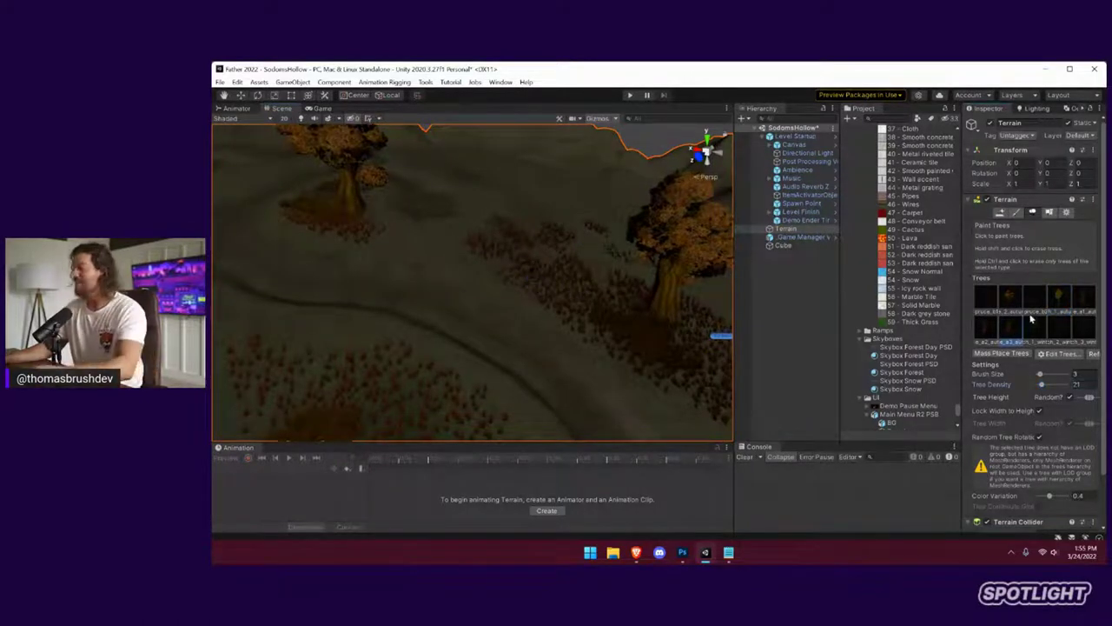
Choose the a1 autumn spruce and plant small single spruces between the large trees along the path
click(1074, 302)
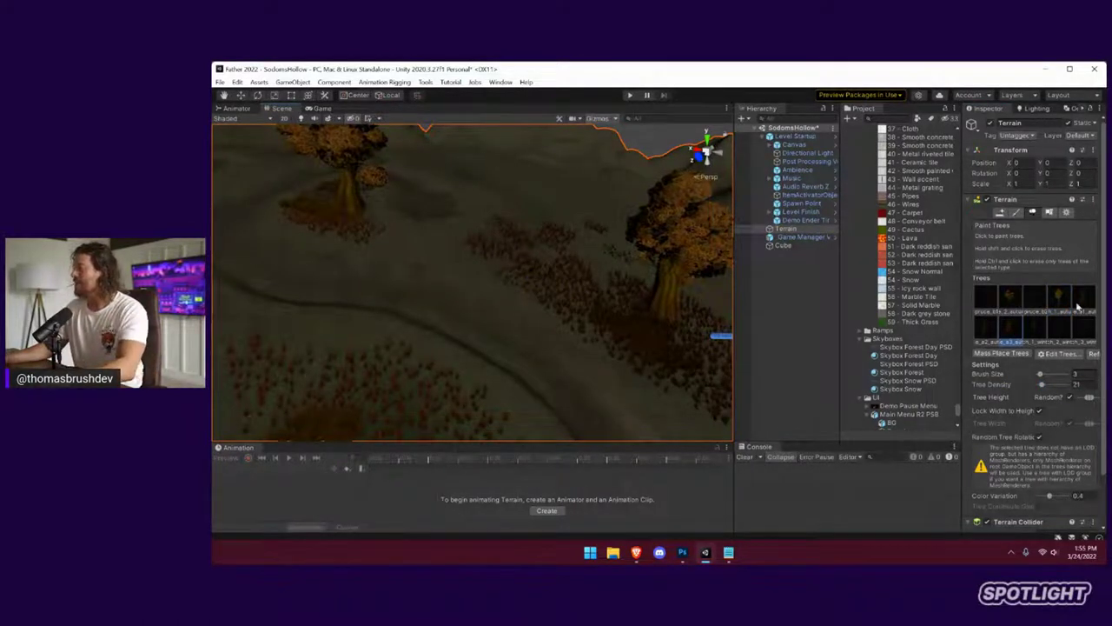
click(482, 272)
click(425, 255)
click(373, 252)
right_drag(520, 287, 437, 286)
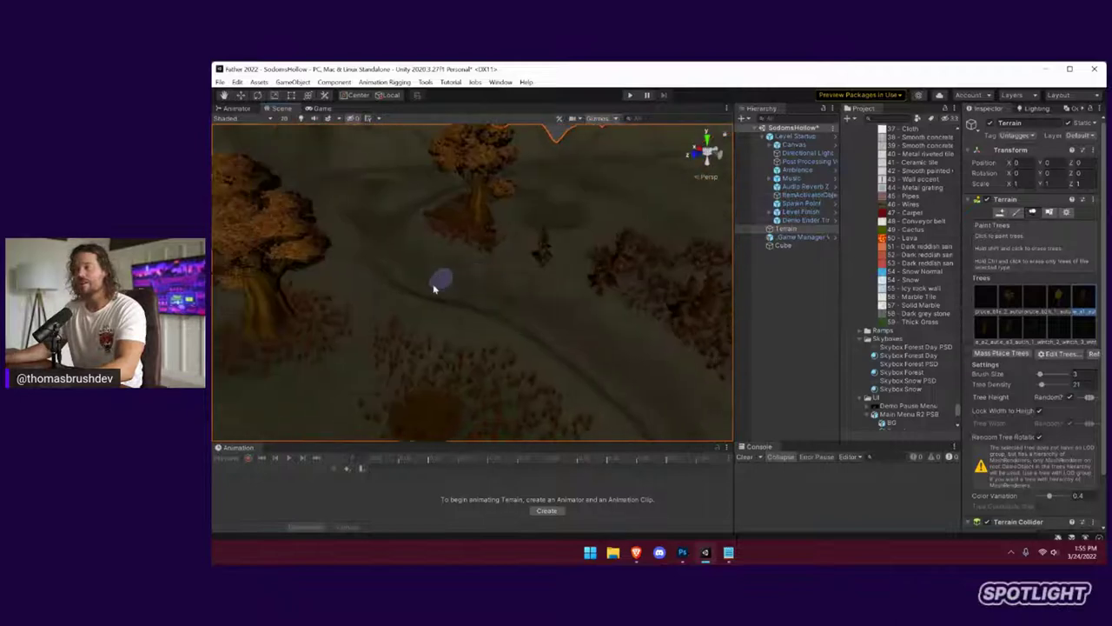
click(378, 331)
middle_drag(472, 330, 596, 331)
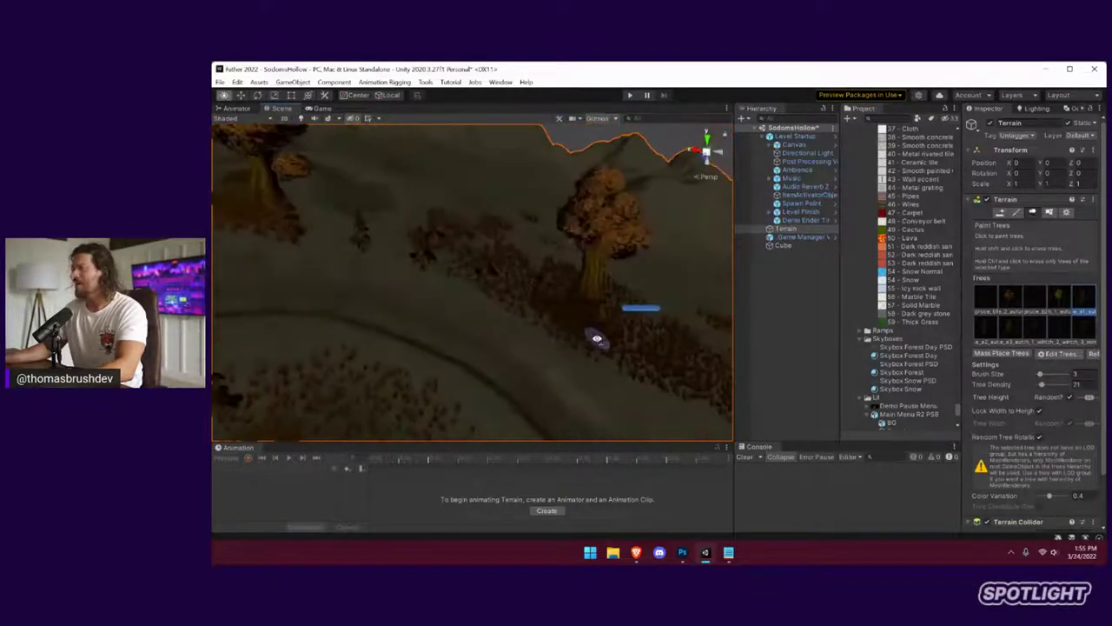
mouse_move(487, 326)
right_down()
mouse_move(492, 300)
mouse_move(666, 303)
mouse_move(628, 226)
mouse_move(516, 253)
mouse_move(596, 258)
mouse_move(566, 263)
mouse_move(460, 252)
mouse_move(488, 306)
right_up()
scroll(556, 348, down, 10)
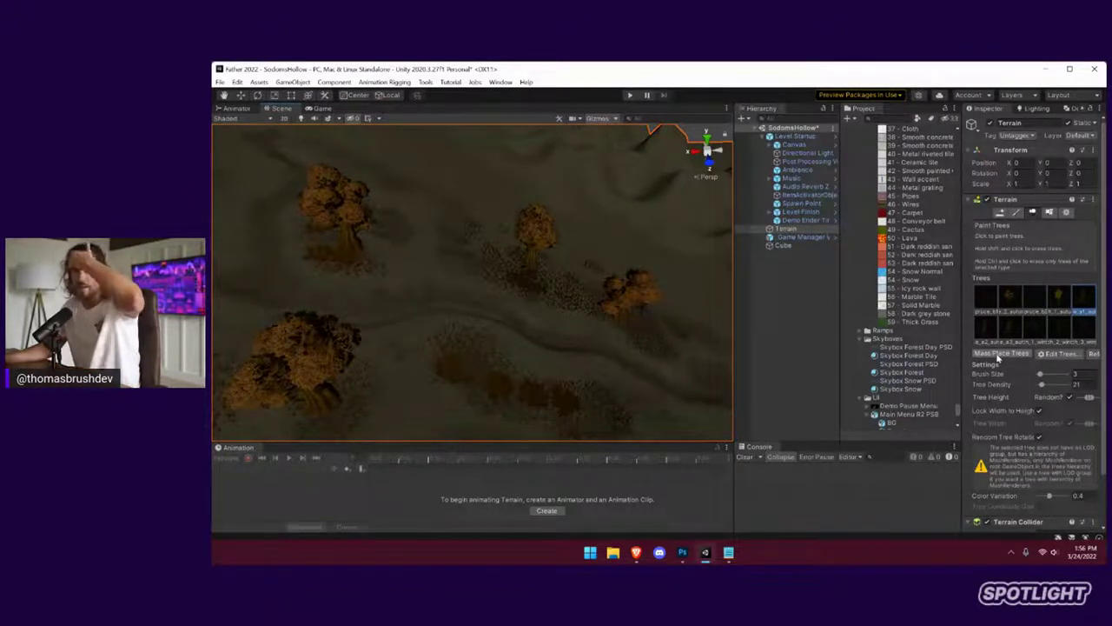
Narrow the random tree height range to its tall end and plant more spruces at the path's edge between the large trees
scroll(1006, 383, down, 2)
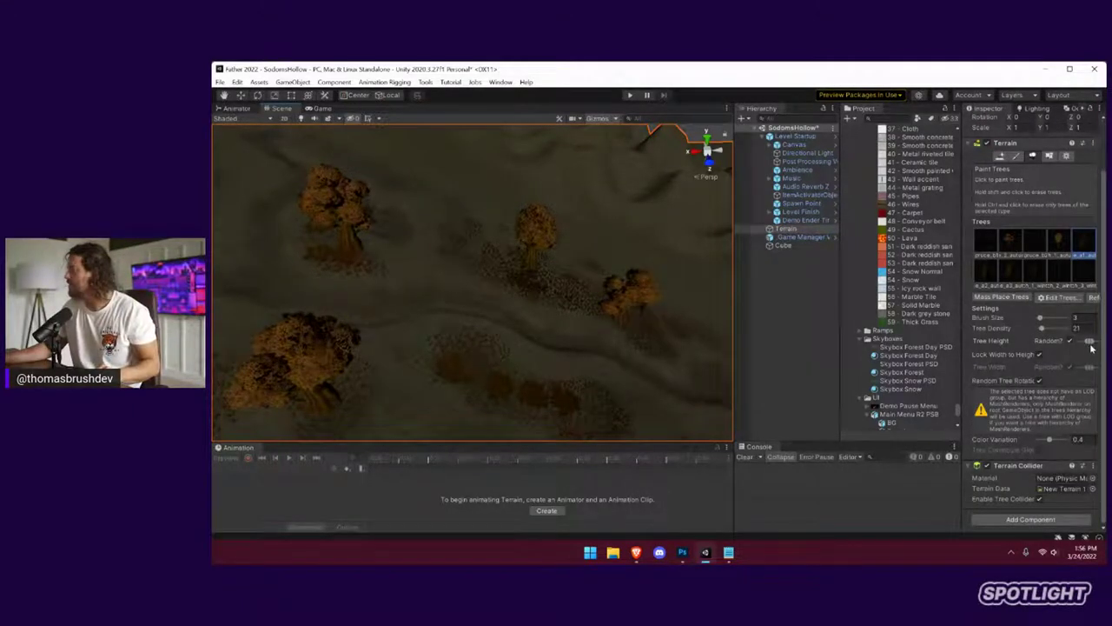
drag(1092, 346, 1099, 344)
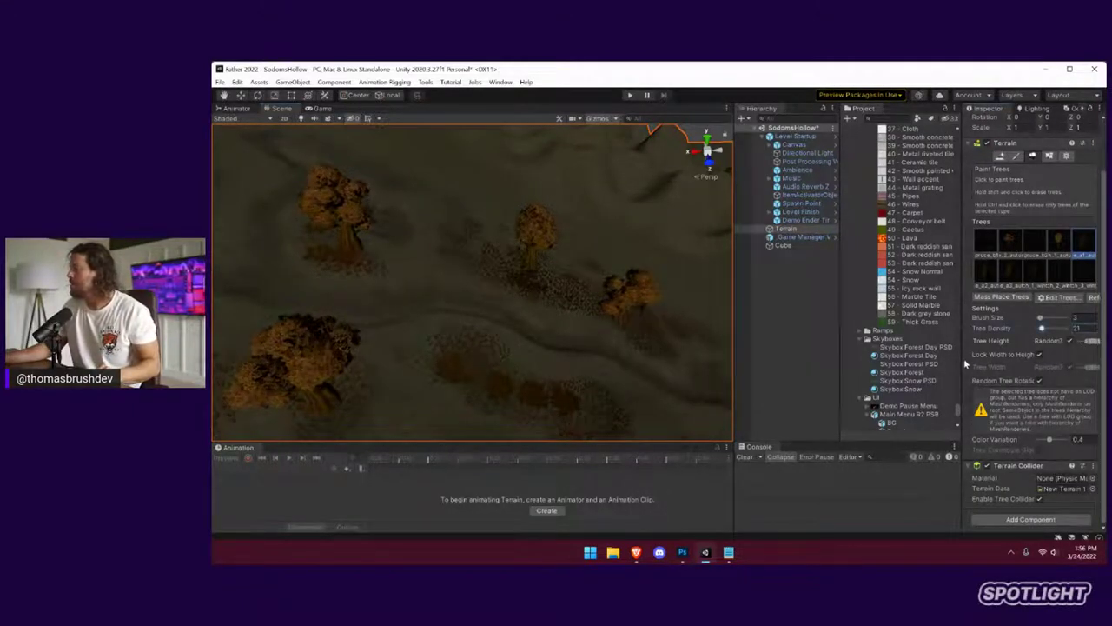
drag(962, 361, 863, 364)
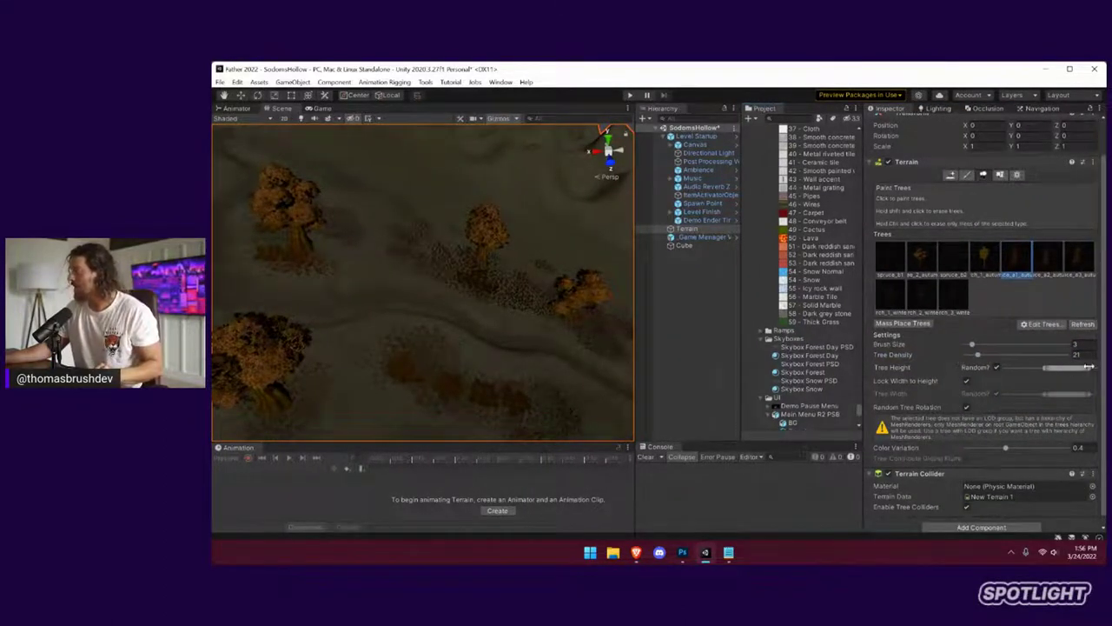
drag(1089, 367, 1074, 372)
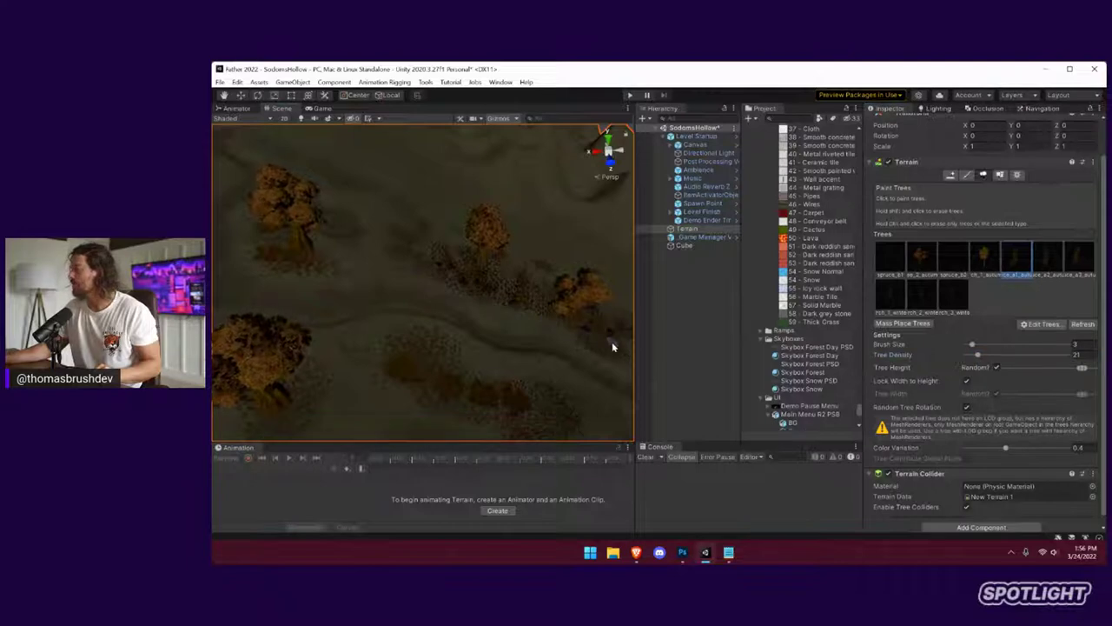
right_drag(521, 348, 472, 343)
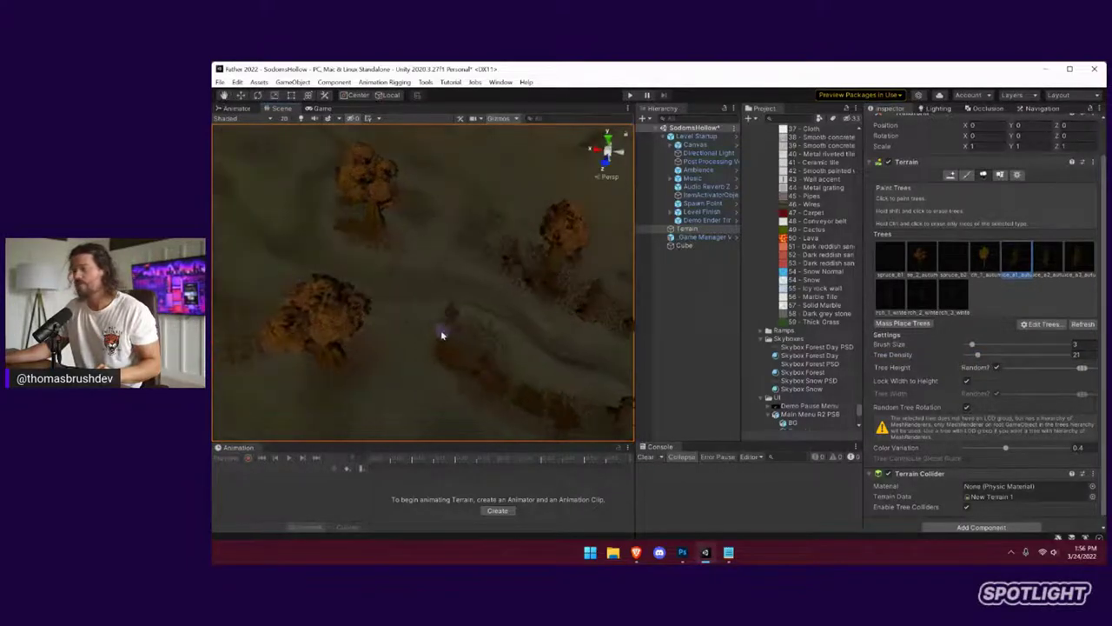
drag(443, 333, 409, 357)
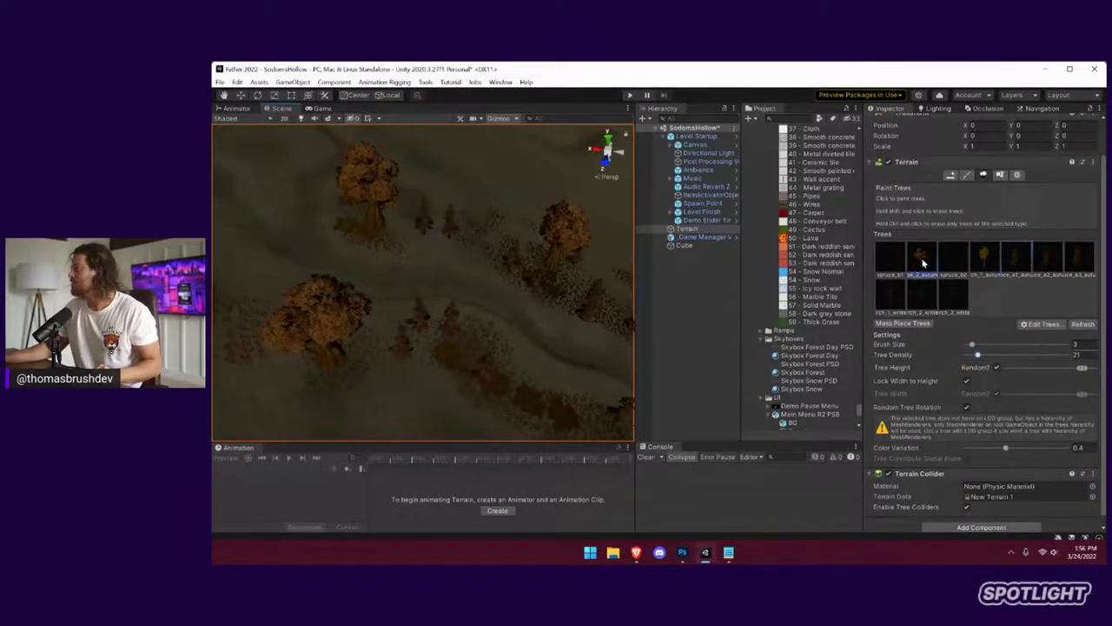
Choose the spruce_a1_autumn tree and plant spruces across the mountain slope beyond the path
click(936, 297)
click(892, 294)
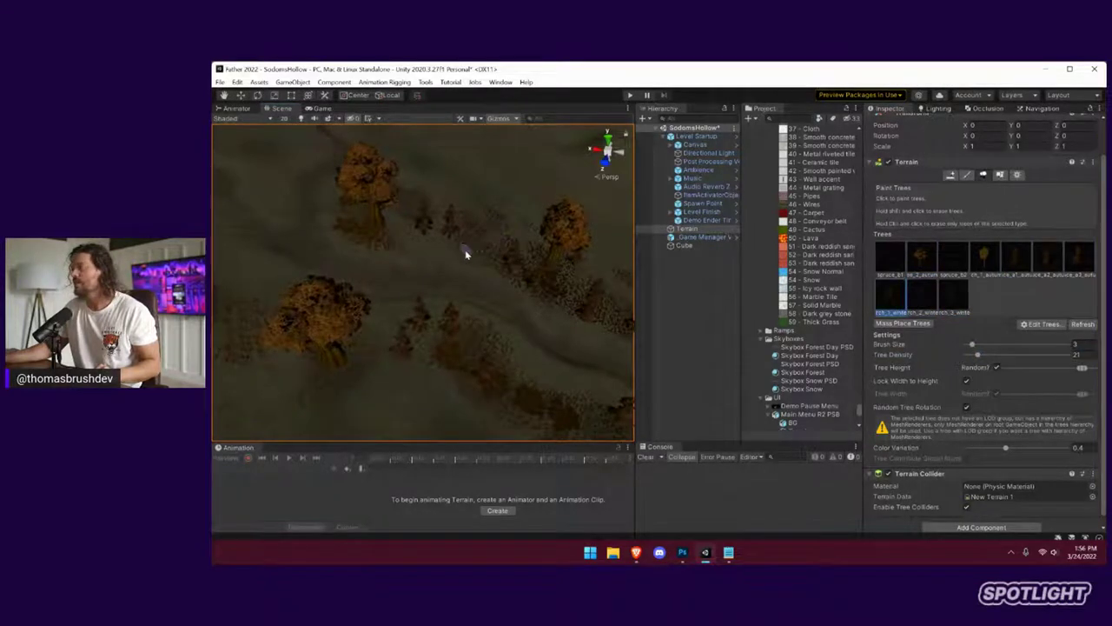
right_drag(500, 243, 424, 249)
mouse_move(344, 256)
mouse_down()
mouse_move(315, 220)
mouse_move(264, 264)
mouse_up()
right_drag(360, 339, 369, 247)
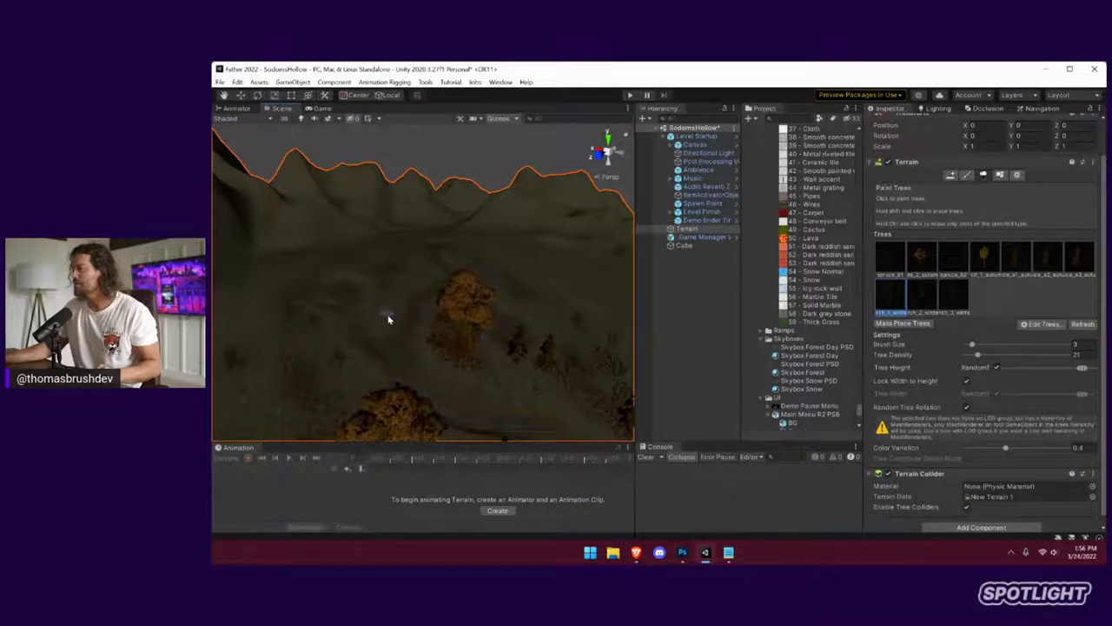
alt+drag(388, 319, 502, 332)
click(1010, 265)
alt+drag(418, 363, 632, 419)
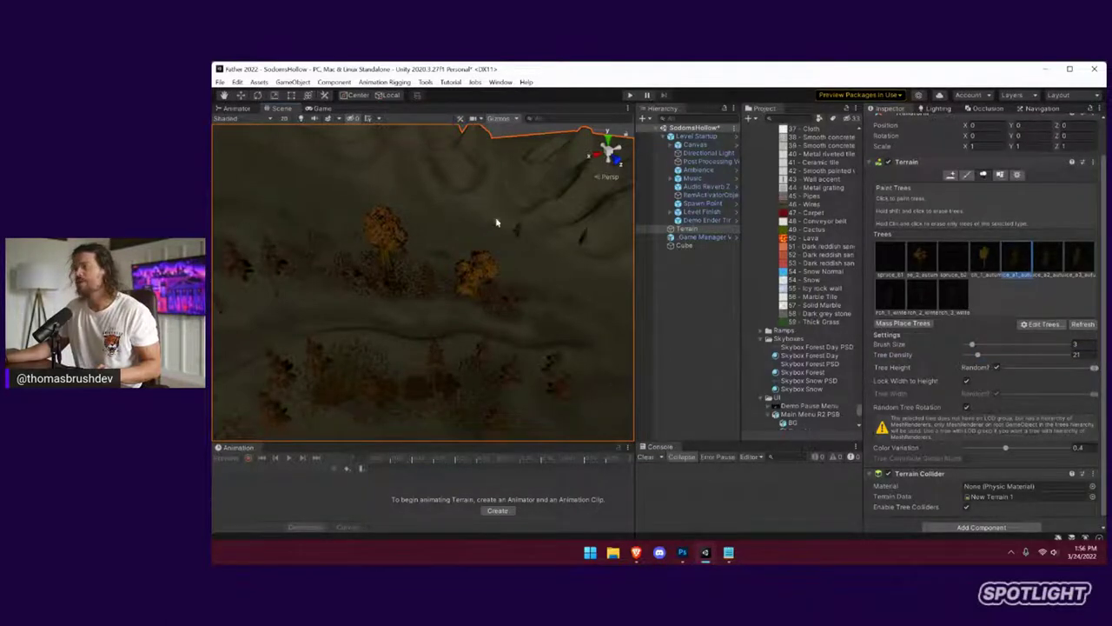
alt+drag(451, 295, 469, 249)
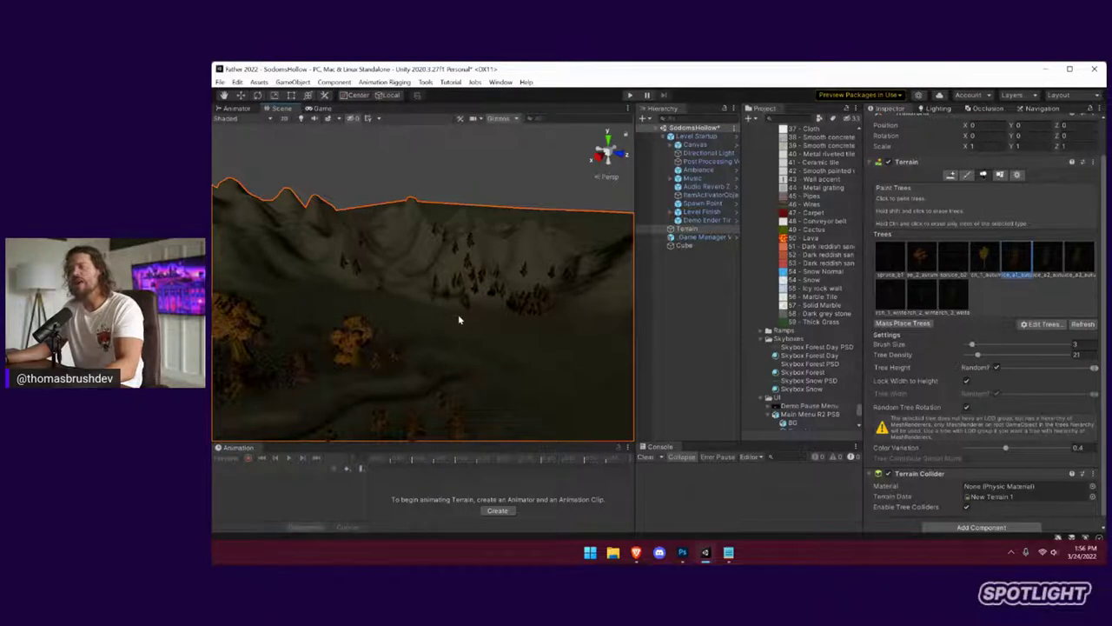
Widen the scene view, play the level and walk along the path to examine the trees, grass and mountains from the player's view
right_drag(522, 318, 503, 344)
alt+drag(504, 344, 528, 280)
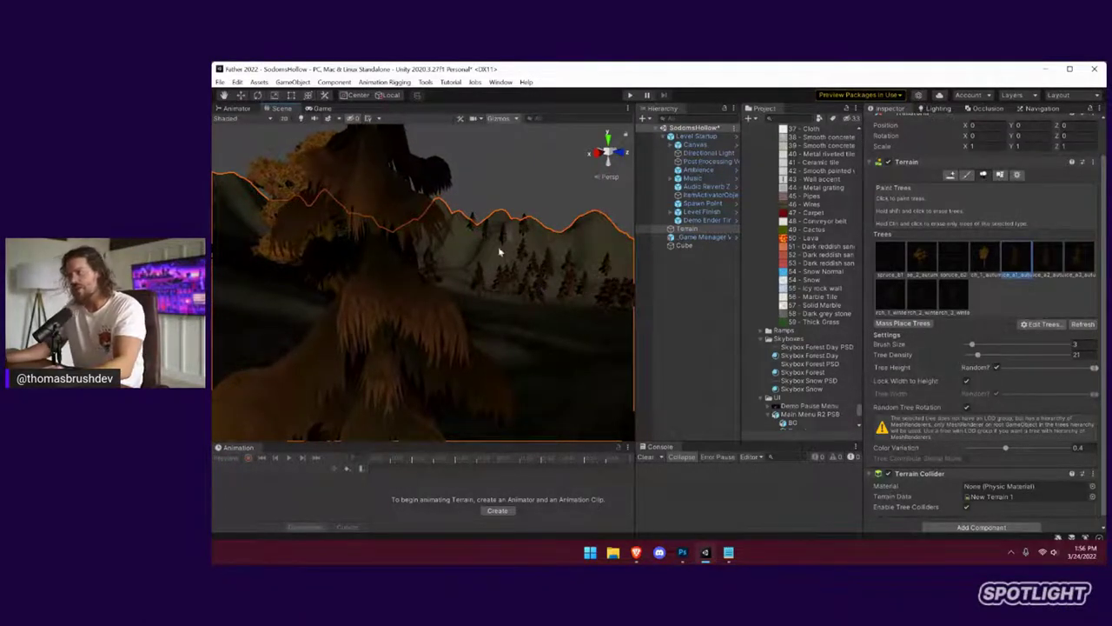
right_drag(522, 254, 515, 266)
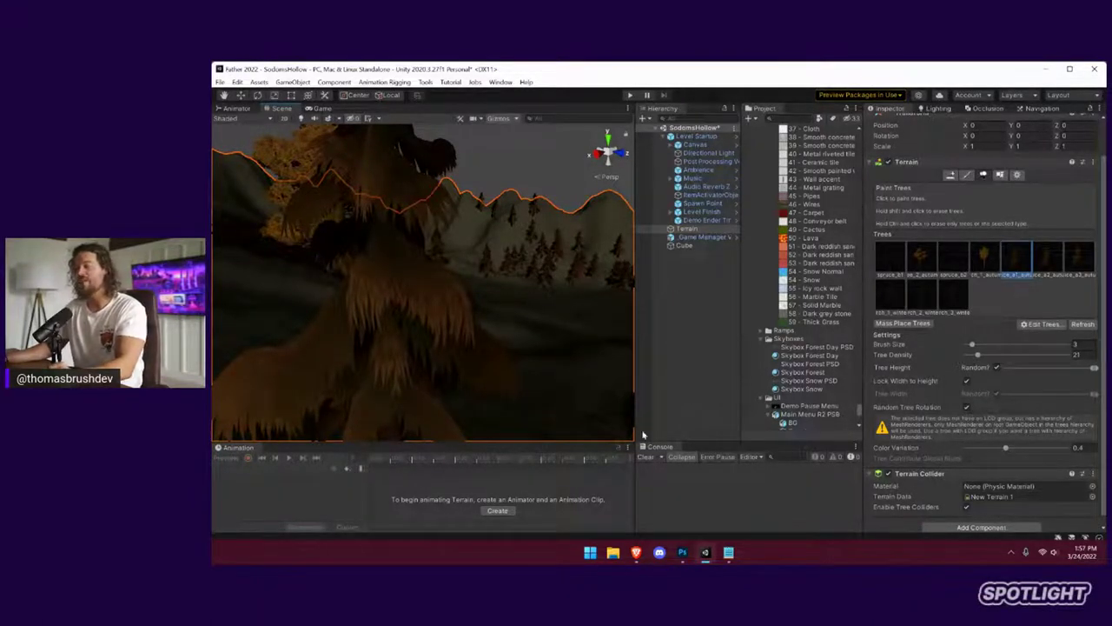
drag(635, 409, 733, 409)
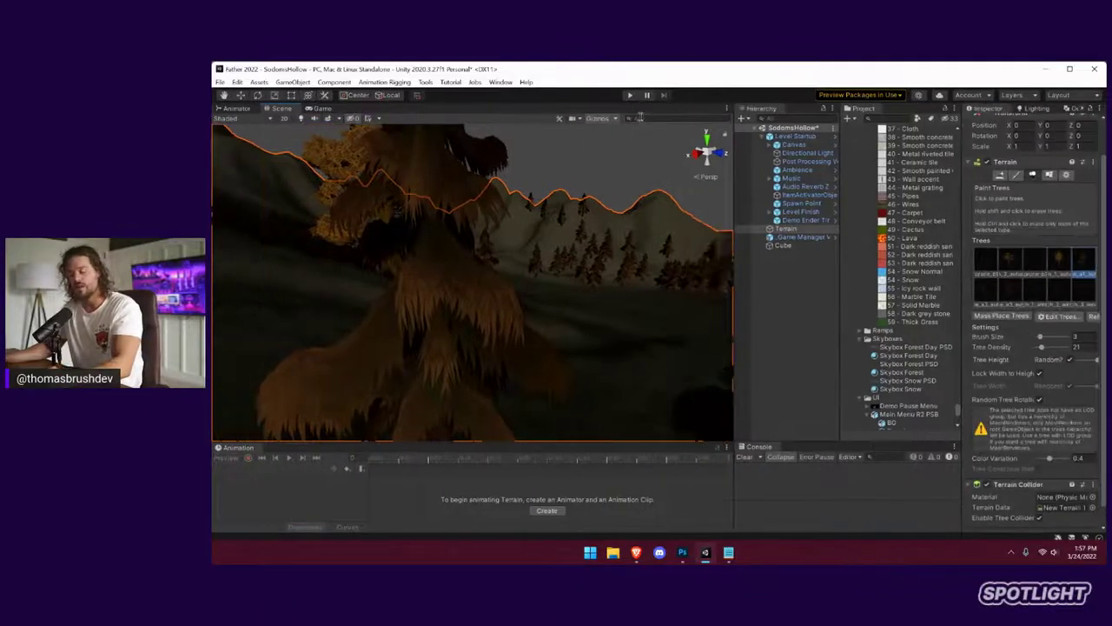
click(630, 95)
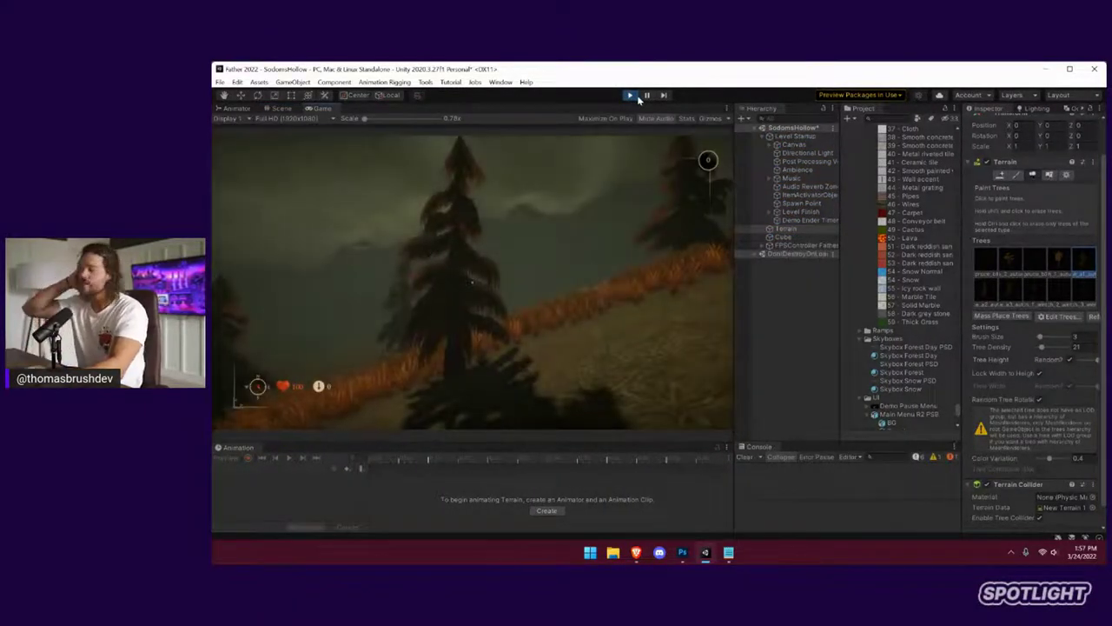
key(w)
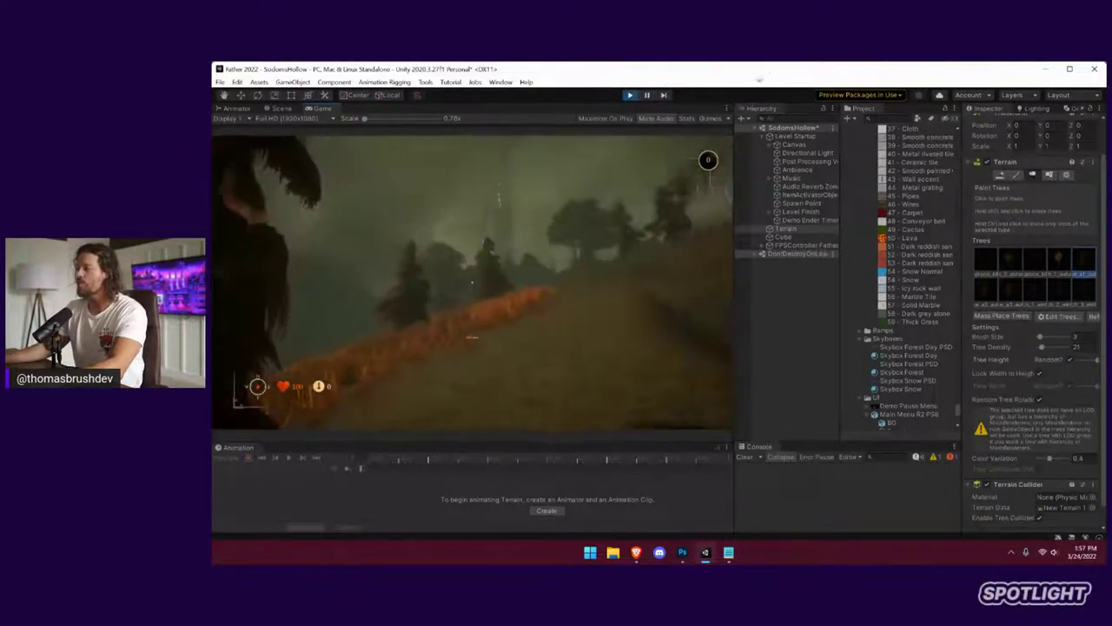
key(w)
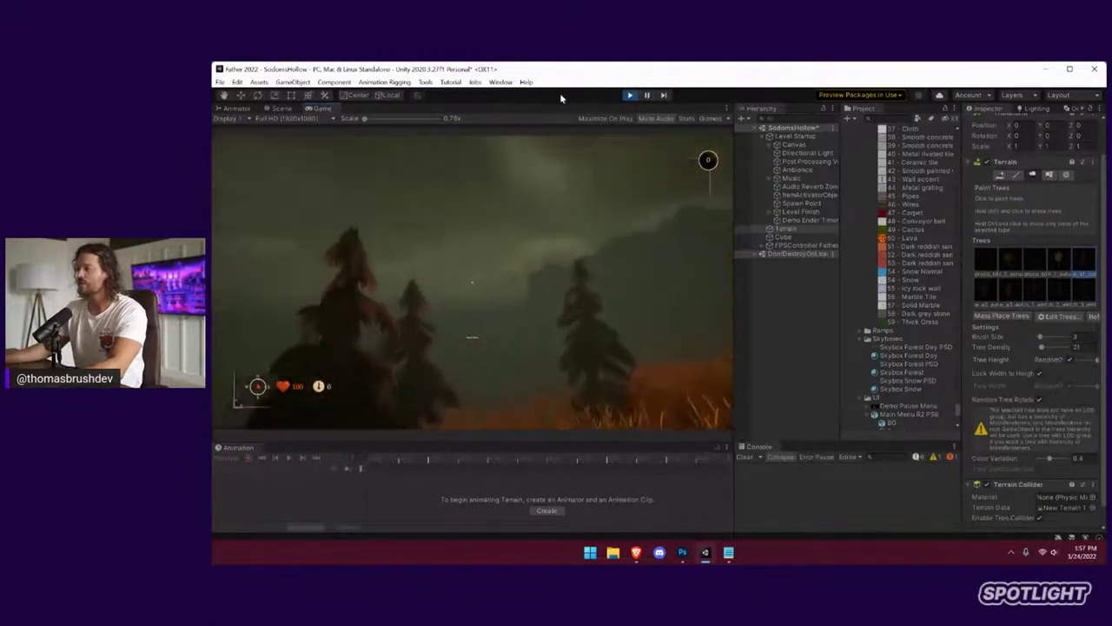
key(w)
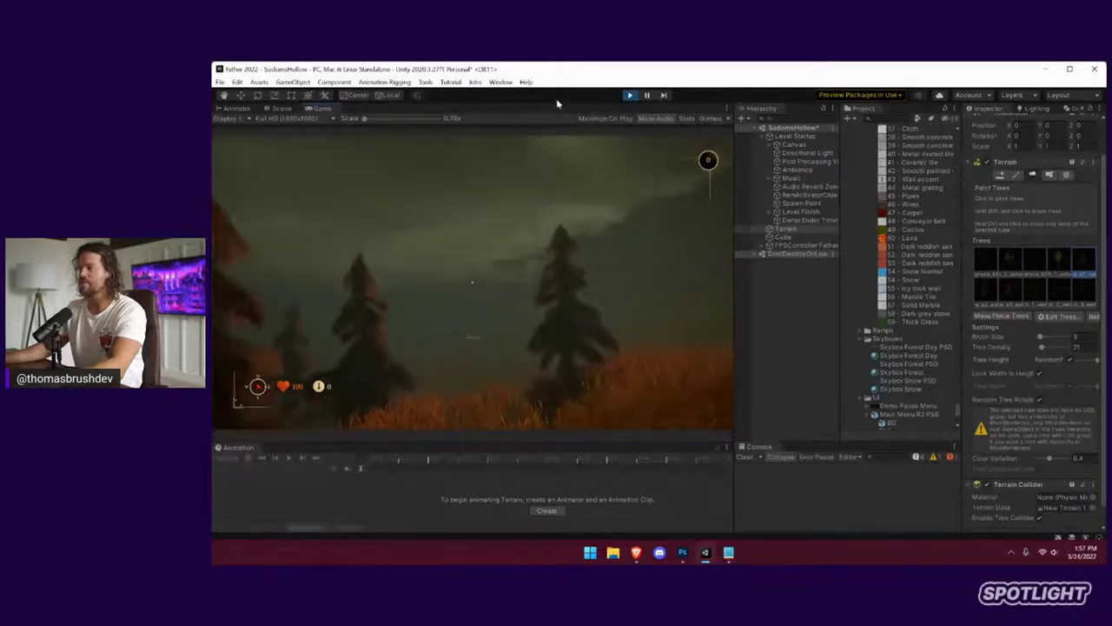
key(w)
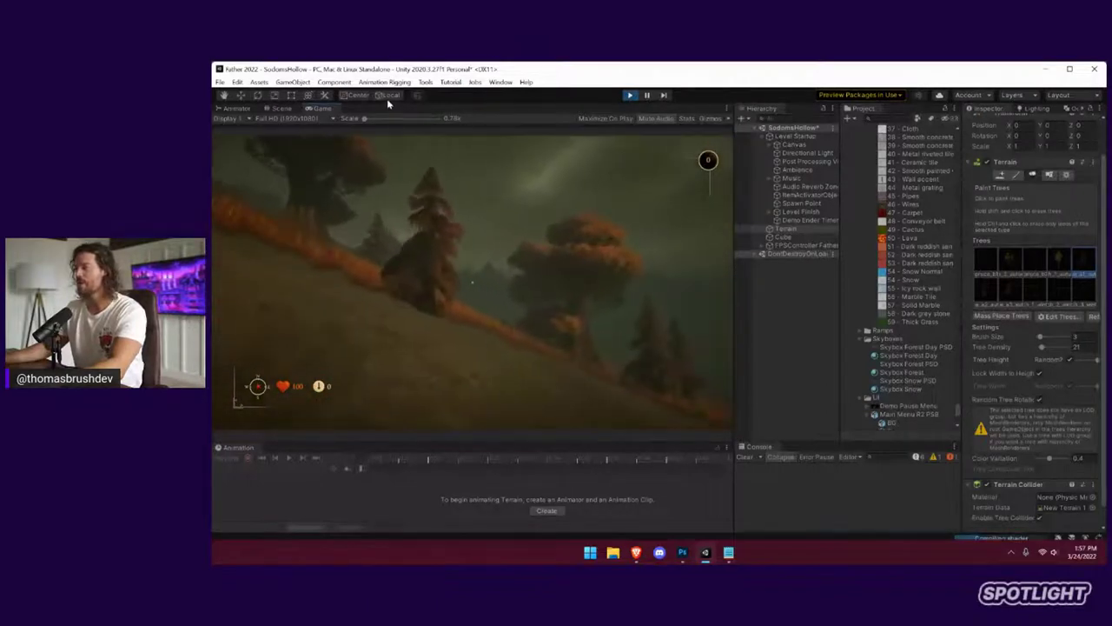
key(w)
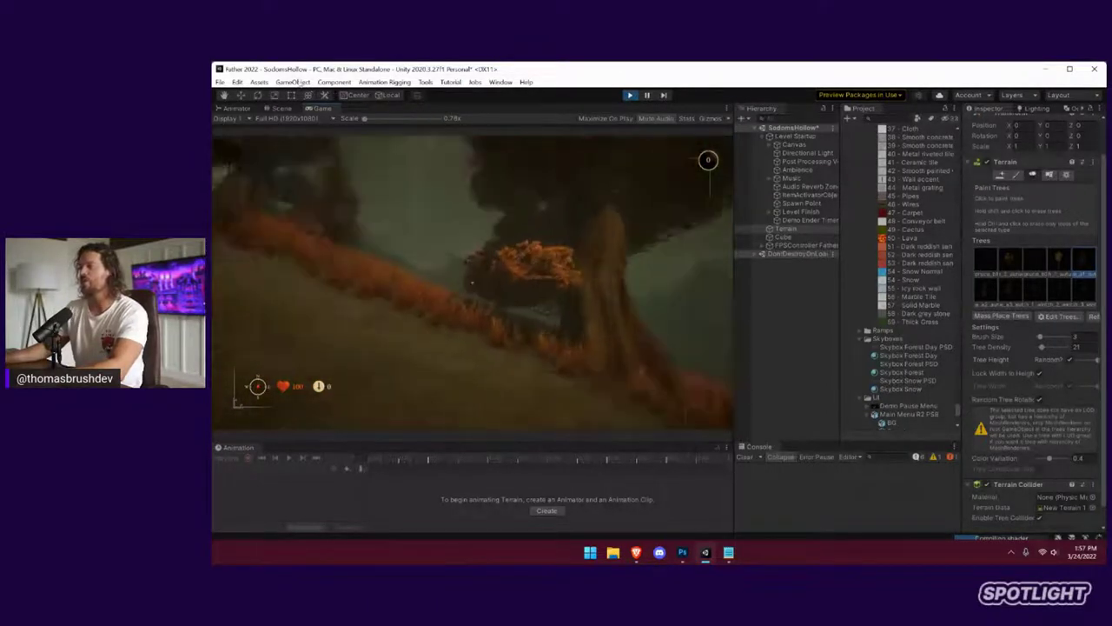
key(w)
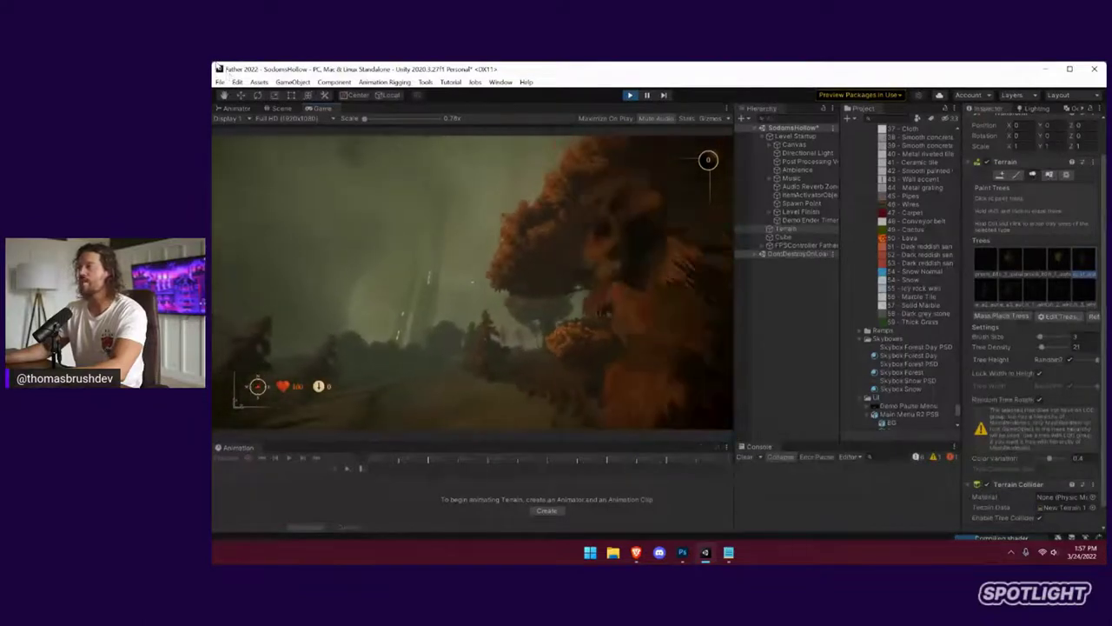
key(w)
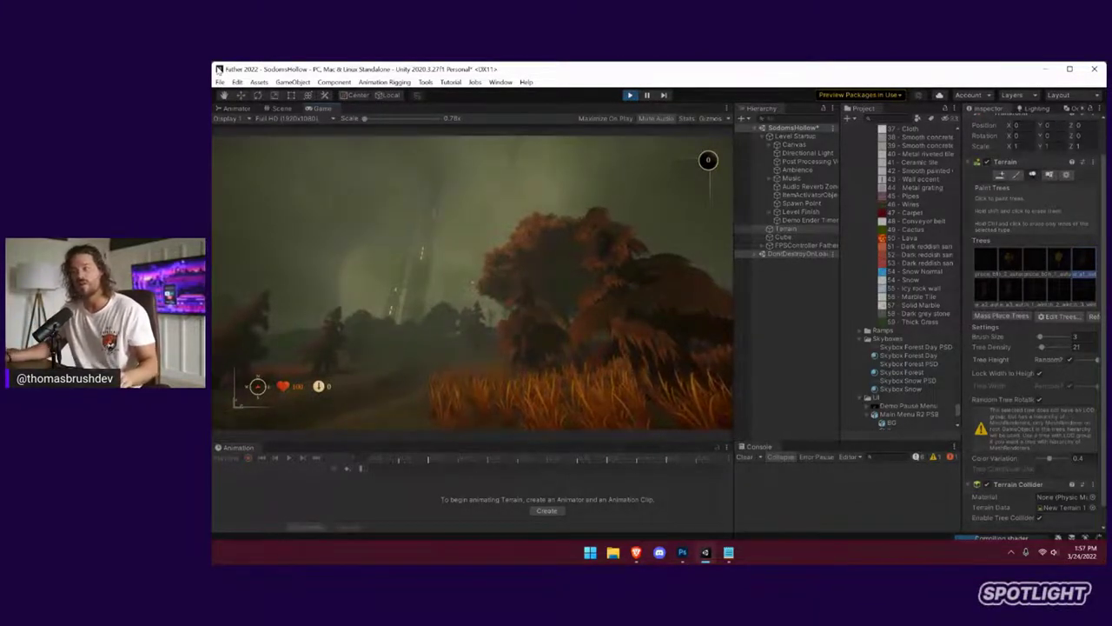
Pause the running game and switch to the scene view to examine the spruces beside the path from the ground
key(Escape)
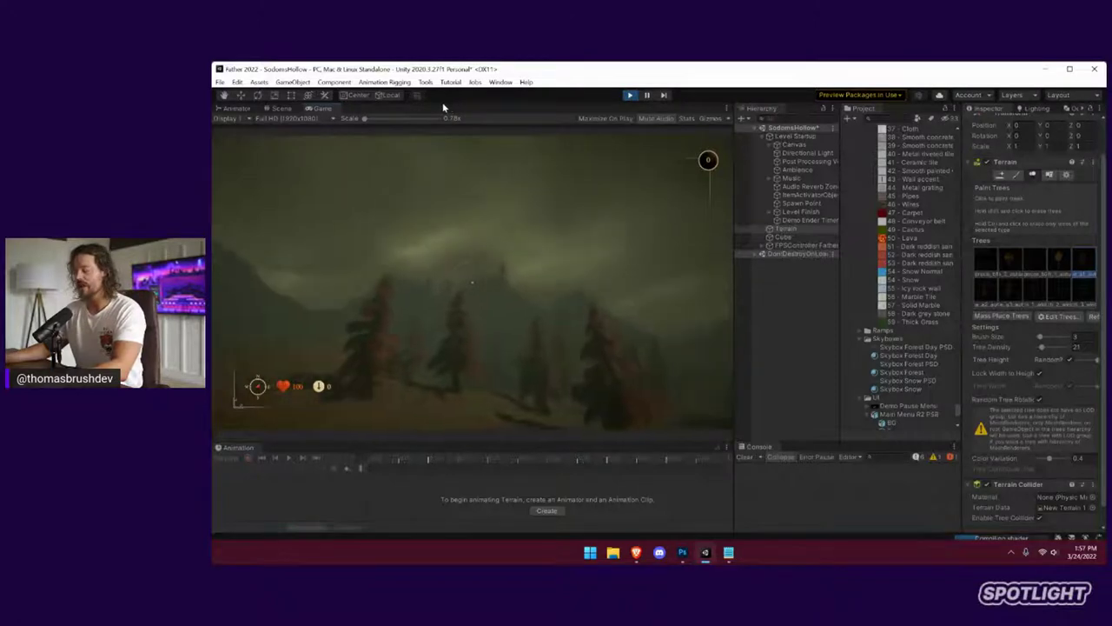
key(ctrl+shift+p)
key(ctrl+1)
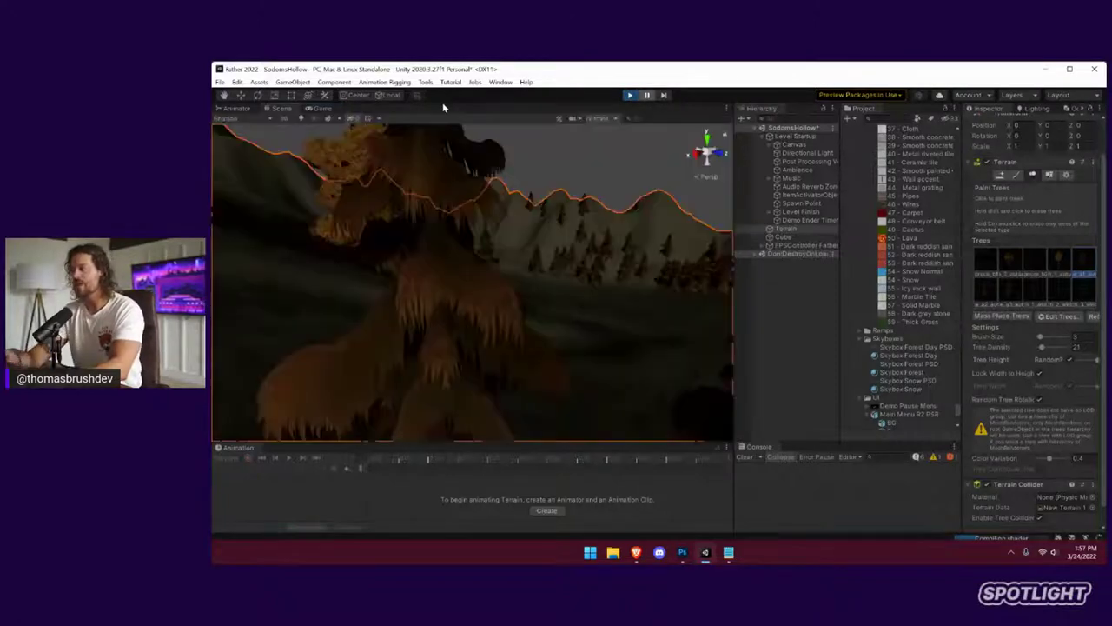
right_drag(517, 223, 606, 285)
key(w)
key(s)
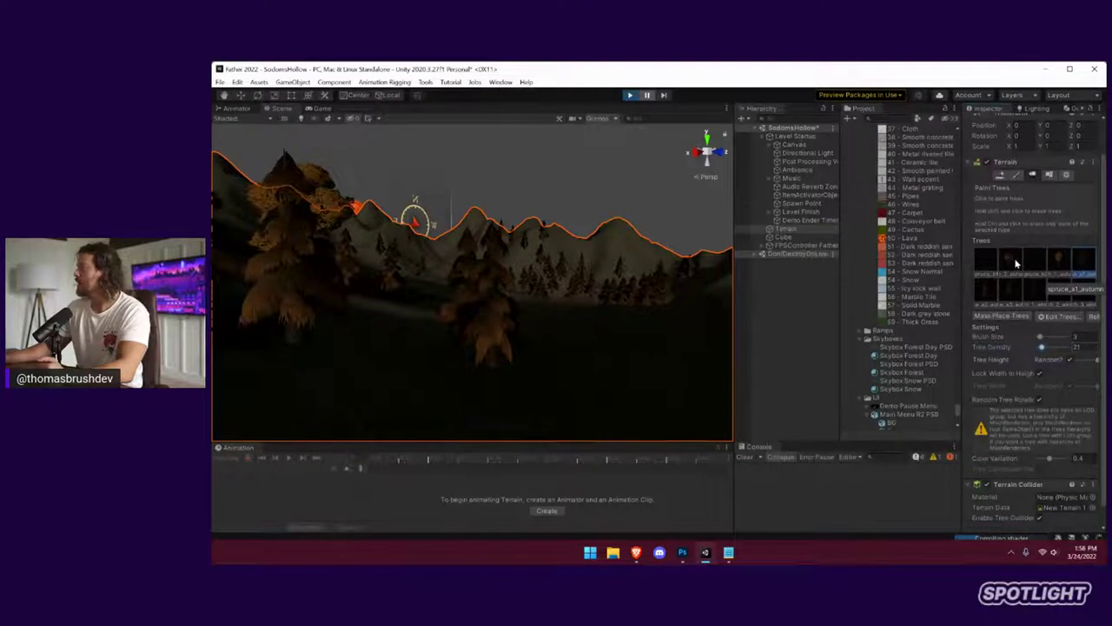
Locate the tree_2_autumn prefab through the terrain's tree settings, stop play mode and open the prefab for editing
click(1017, 262)
click(1070, 316)
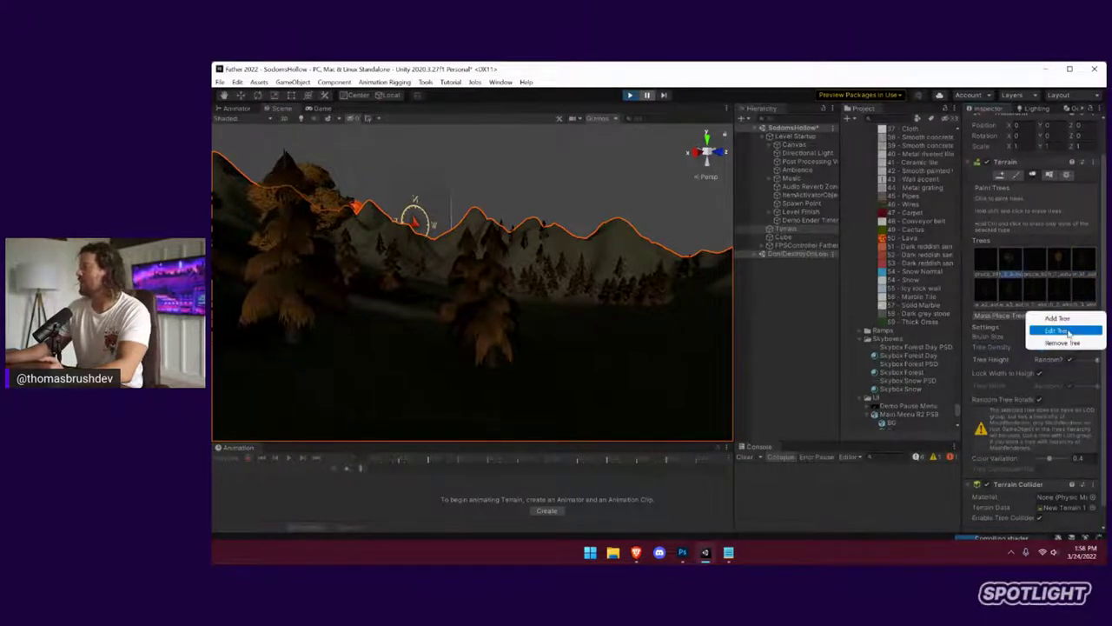
click(1069, 333)
click(592, 194)
click(671, 169)
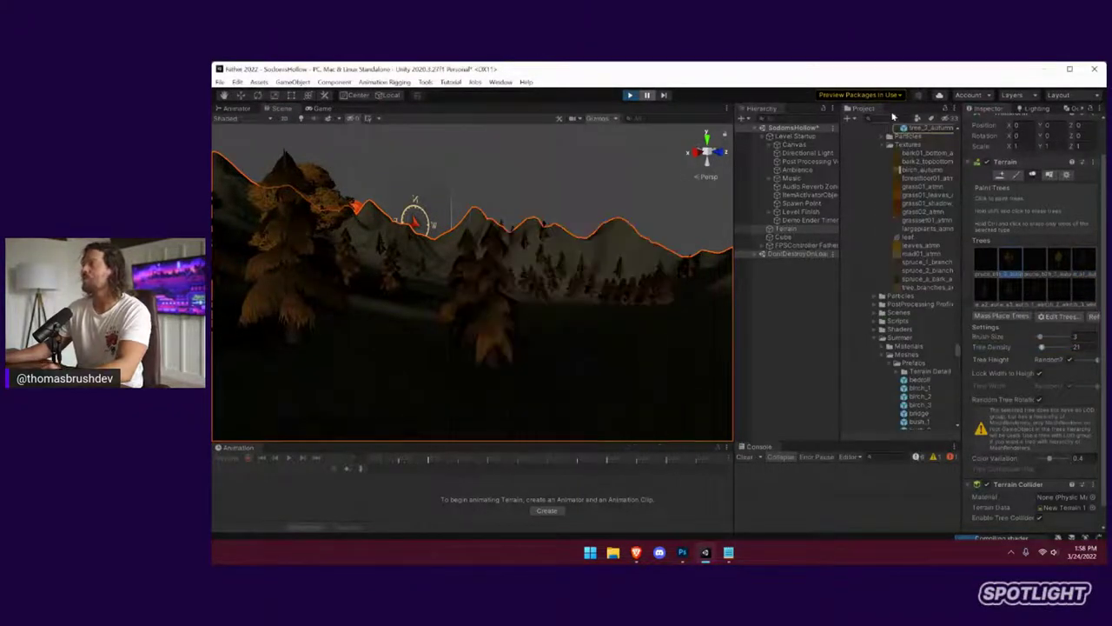
click(633, 98)
double_click(903, 130)
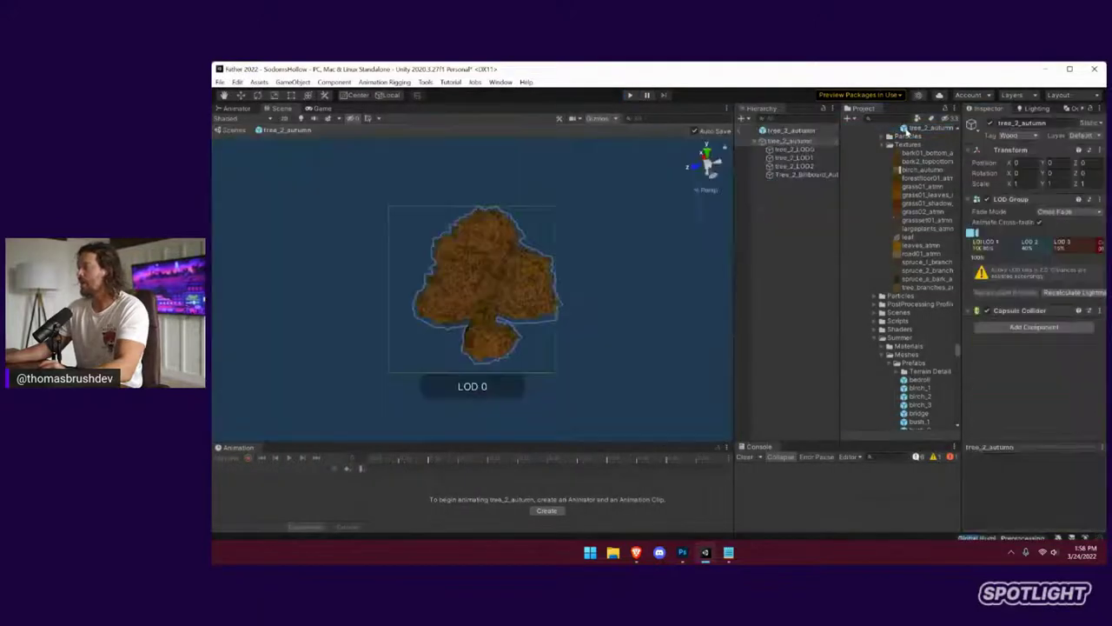
Compare the tree_2_LOD0, LOD1, LOD2 and billboard meshes of the autumn tree one after another
click(792, 149)
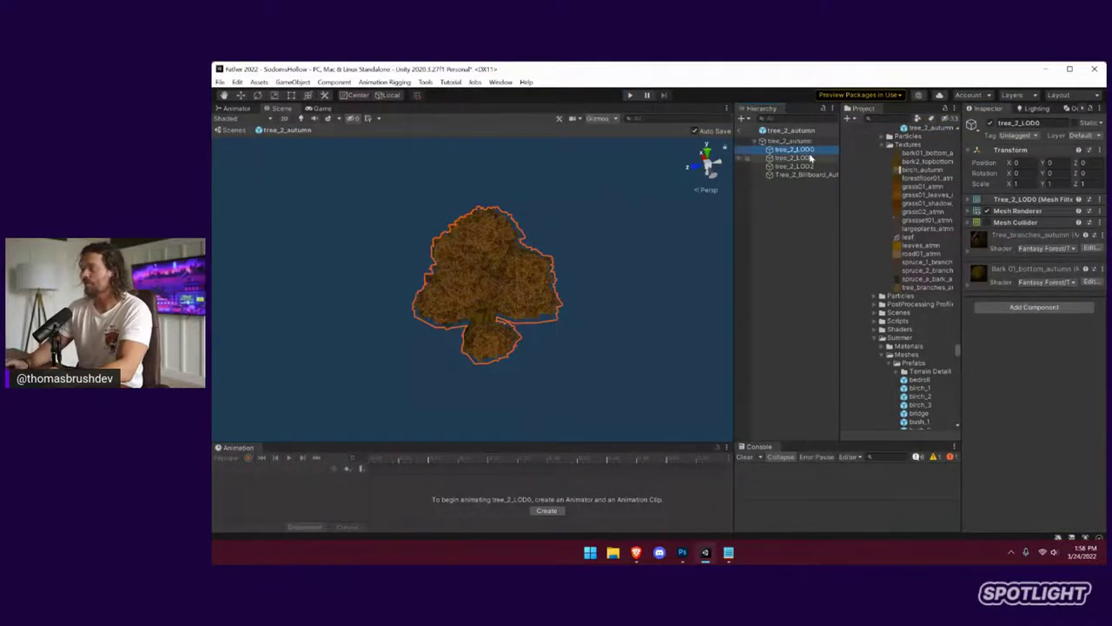
key(Down)
key(Down)
key(Up)
key(Up)
key(Down)
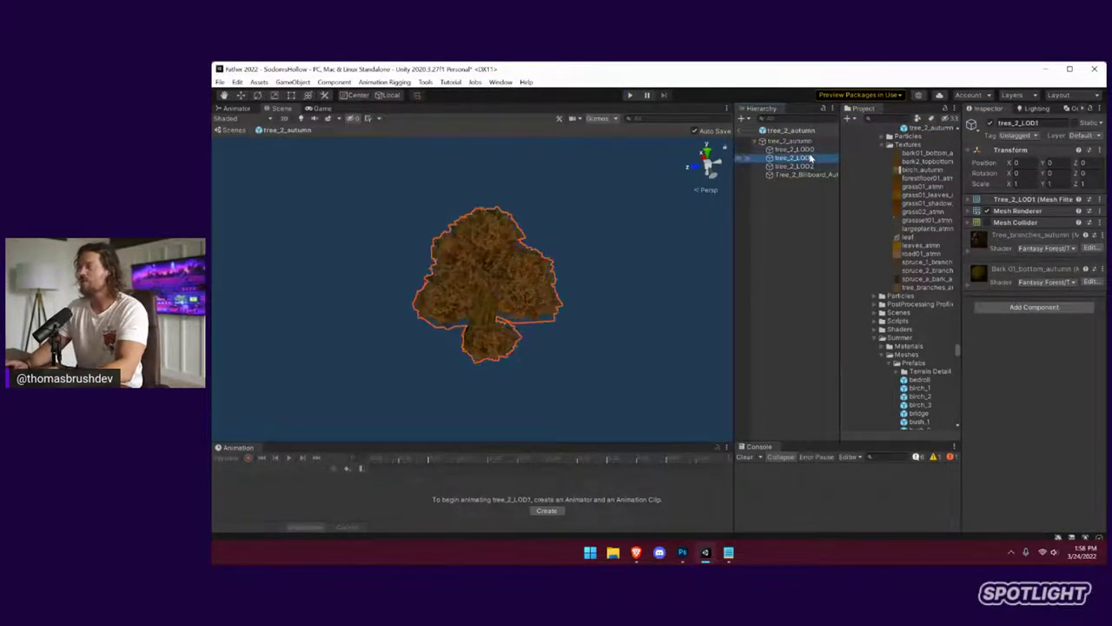
key(Down)
key(Down)
key(Up)
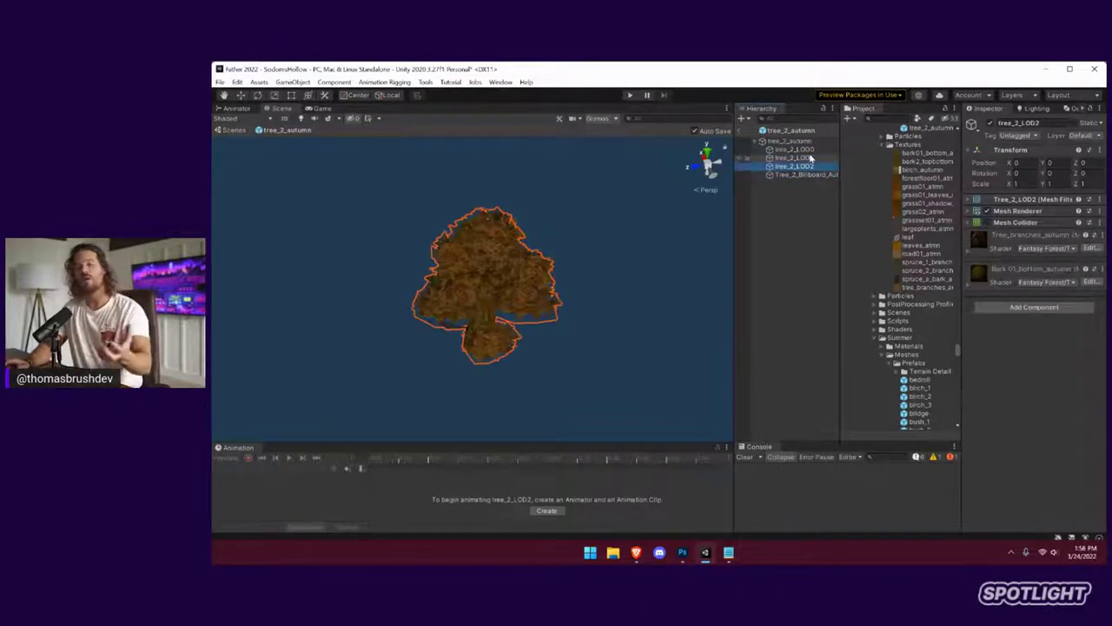
key(Down)
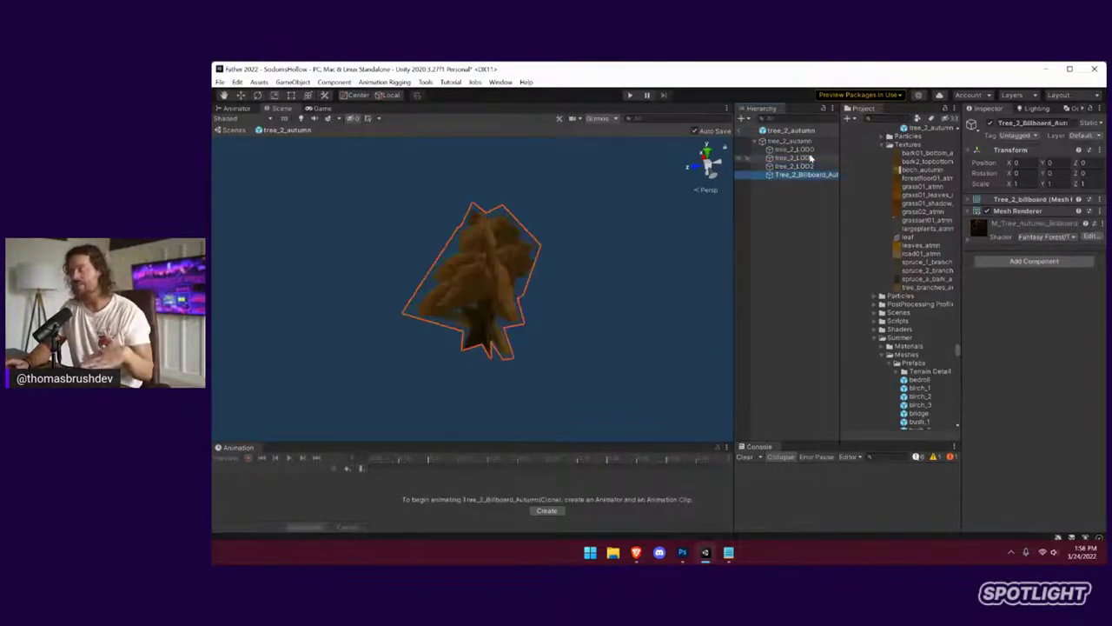
key(Up)
key(Up)
key(Up)
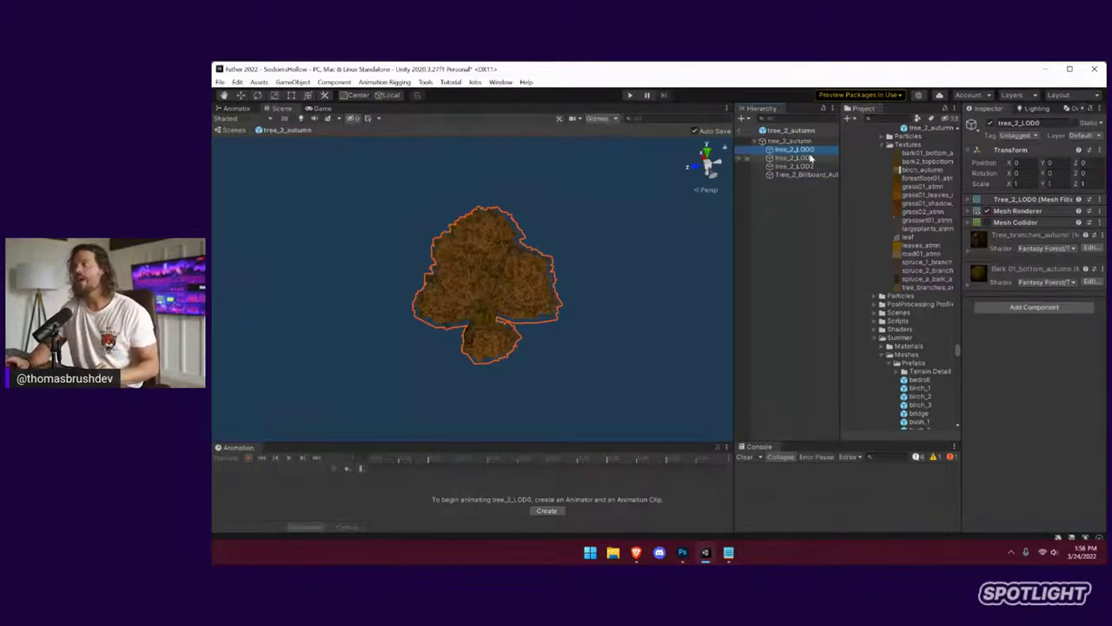
Preview tree_2_autumn's LOD levels at growing camera distance and raise the LOD Group's culling threshold to 15%
key(Up)
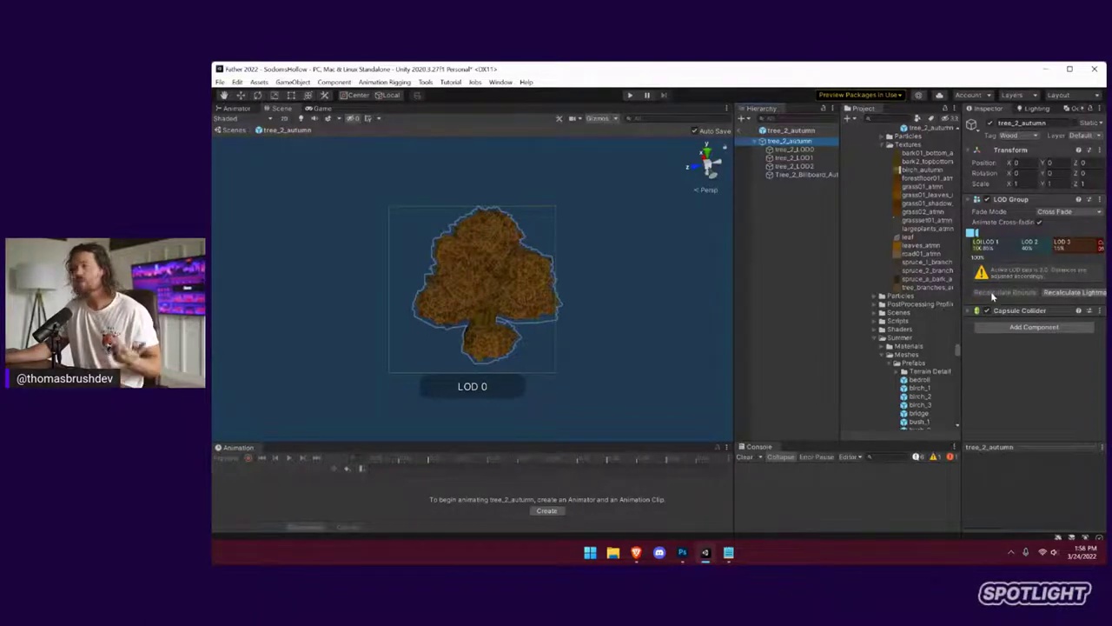
drag(973, 233, 1033, 235)
drag(1099, 244, 1062, 235)
Examine the tree's billboard from the side against the LOD0, LOD1 and LOD2 meshes, and return to the level scene
click(783, 176)
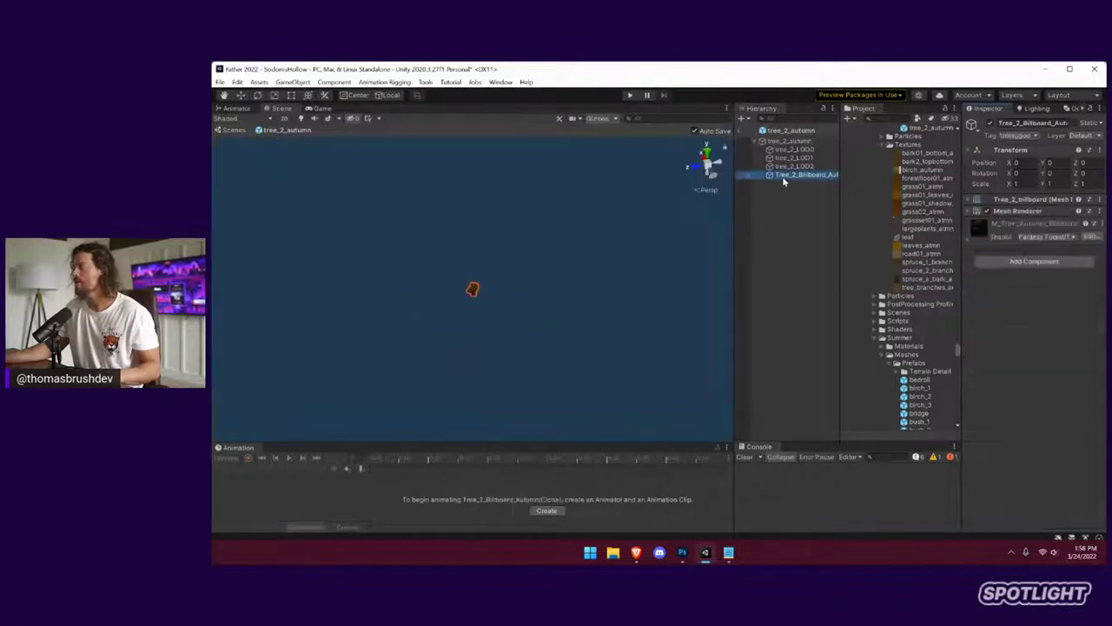
scroll(476, 304, up, 5)
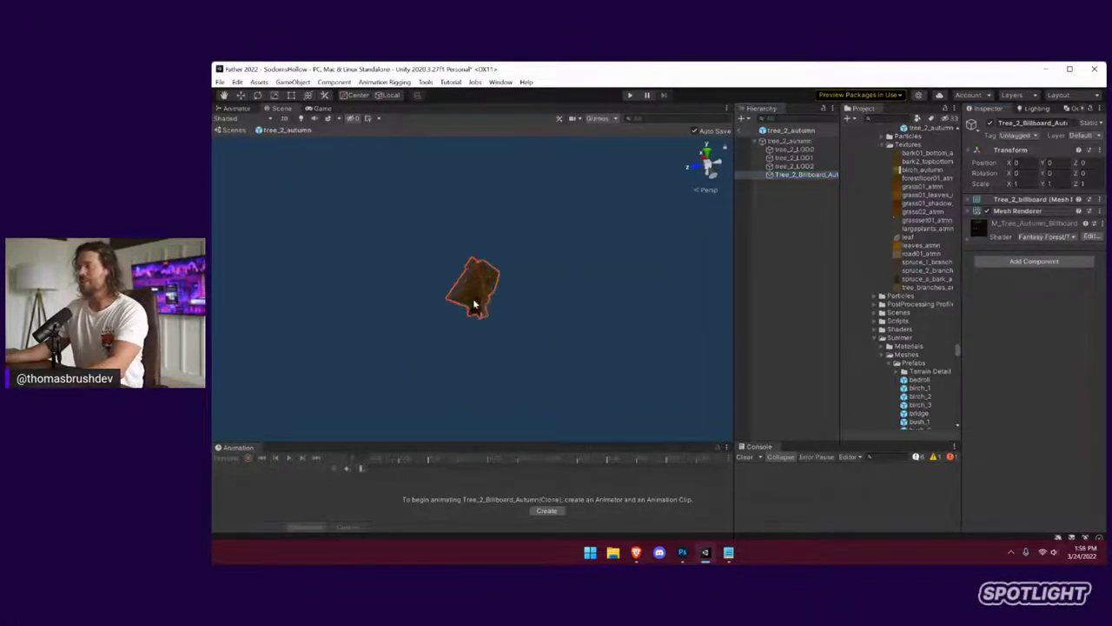
key(w)
right_drag(475, 304, 749, 242)
alt+drag(847, 254, 873, 230)
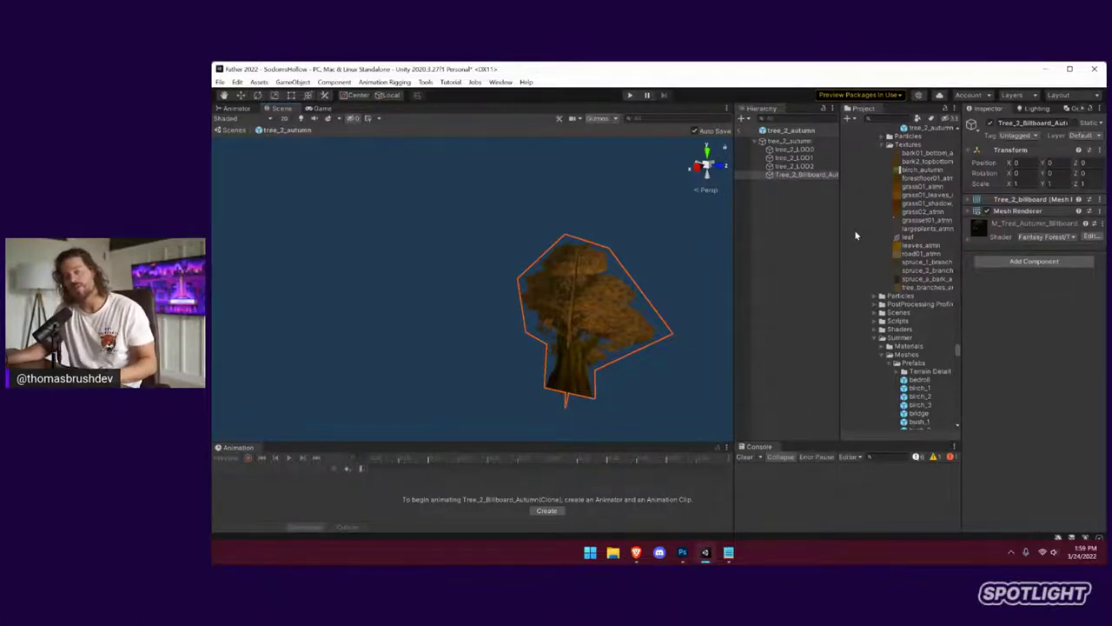
click(796, 165)
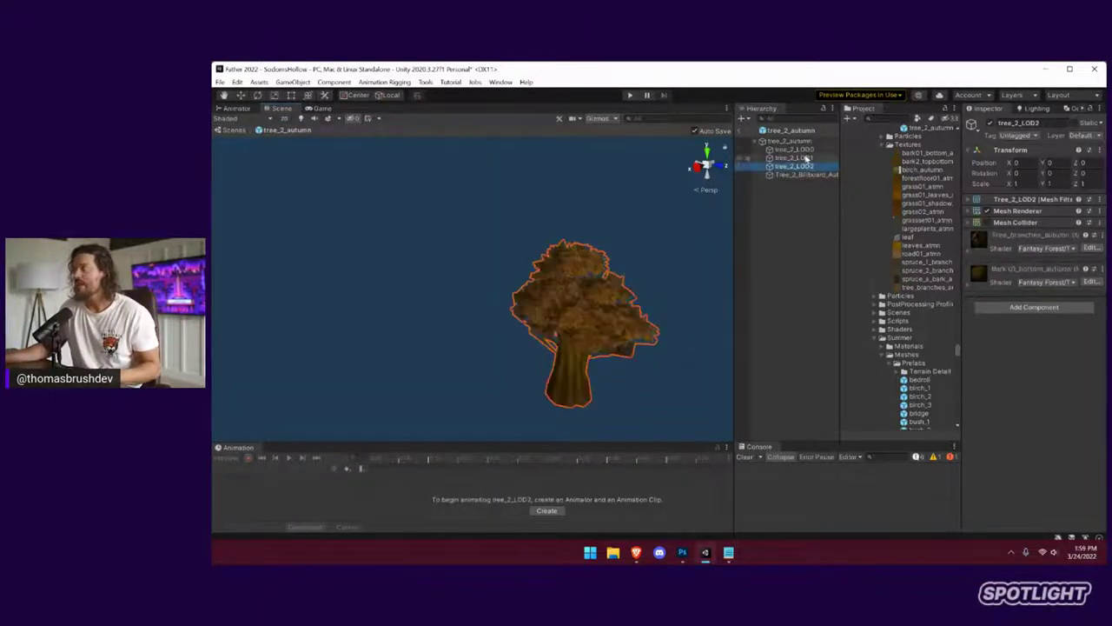
click(806, 152)
click(808, 157)
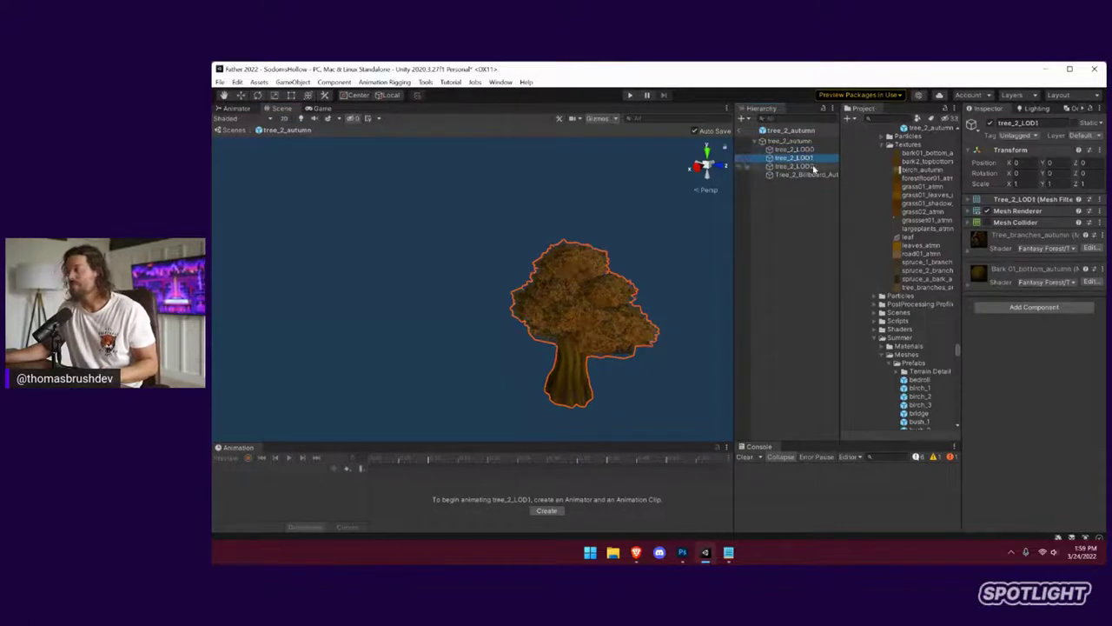
click(810, 165)
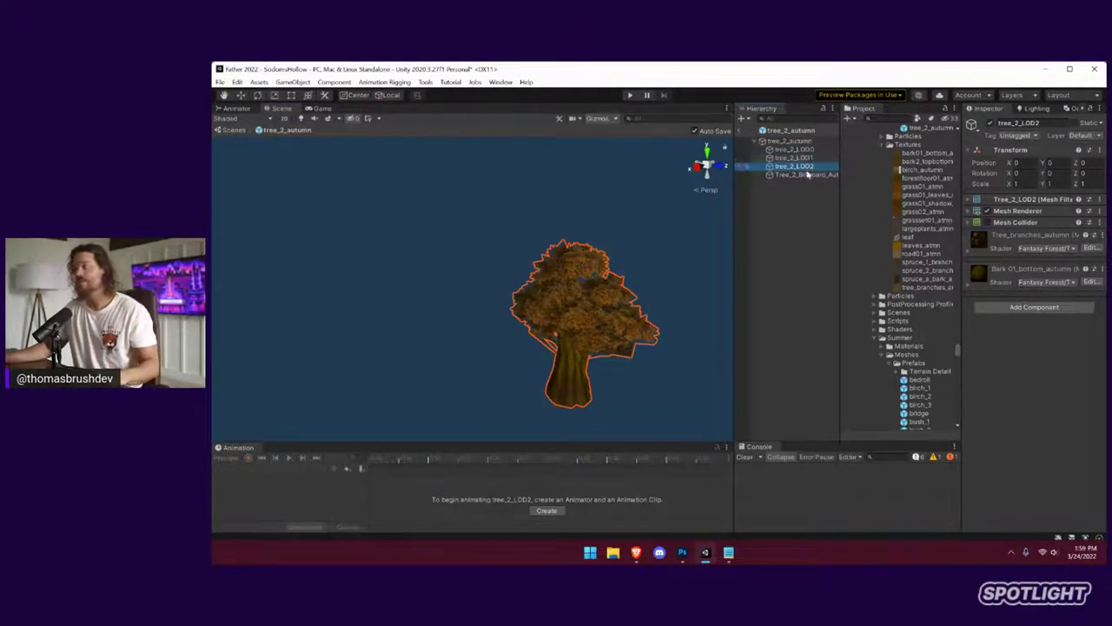
click(782, 141)
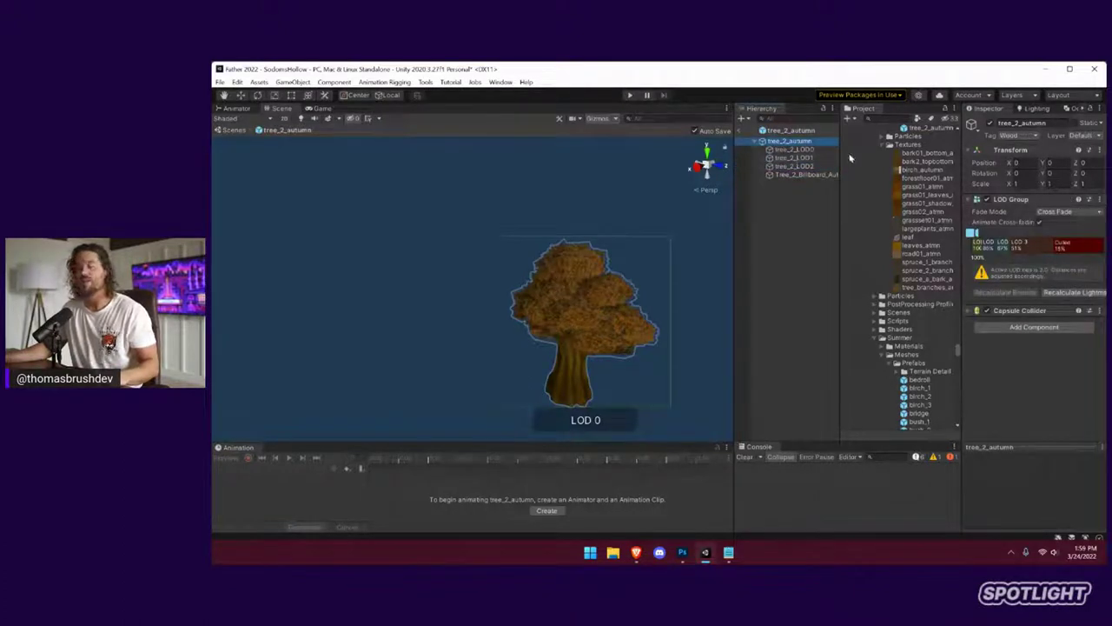
click(739, 132)
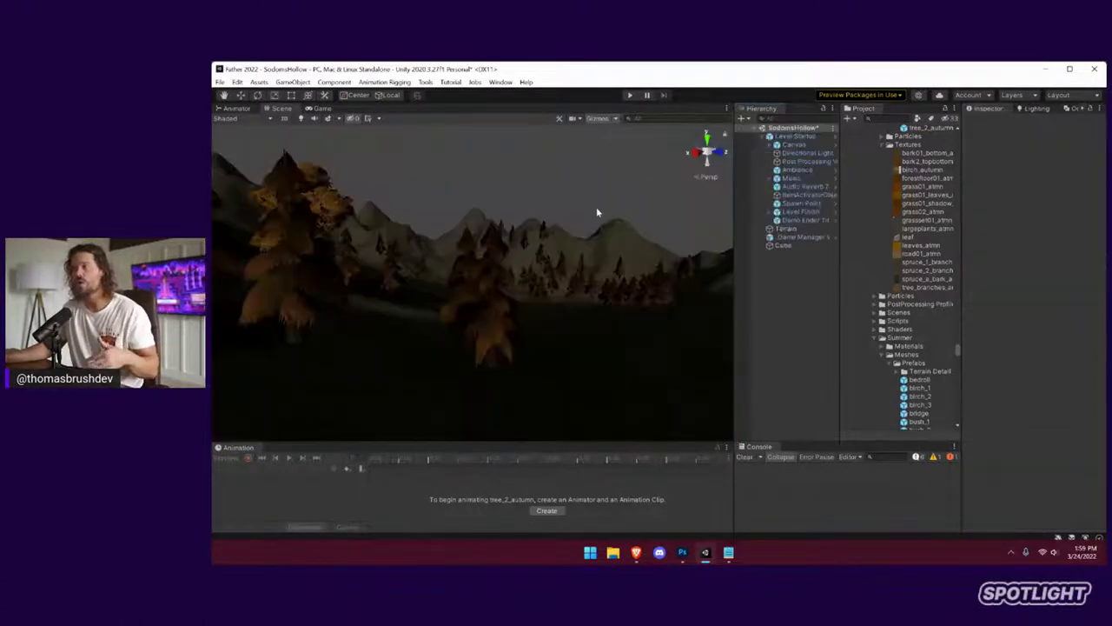
Survey the trees and bushes along the path from ground level and from above, and widen the Inspector area
right_drag(597, 206, 319, 195)
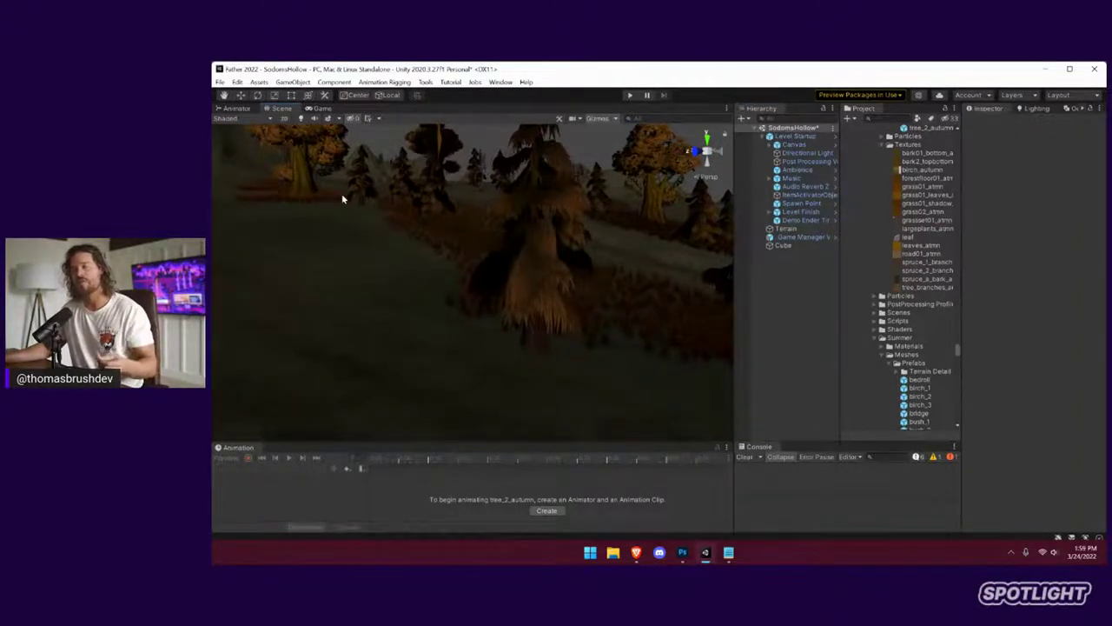
right_drag(353, 200, 618, 295)
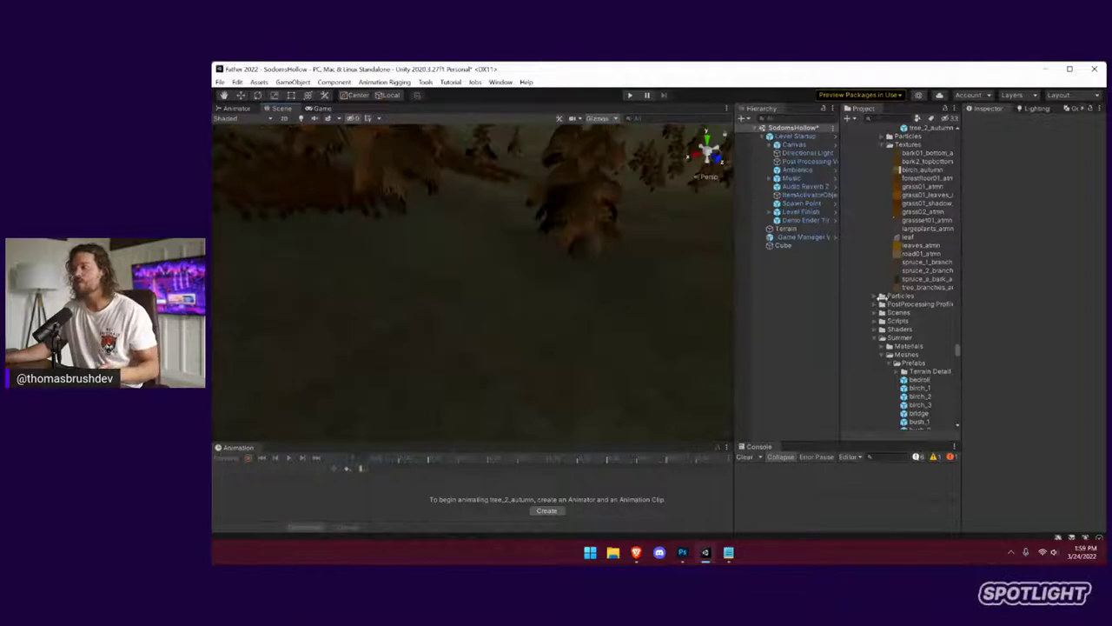
right_drag(882, 296, 519, 276)
scroll(521, 342, down, 15)
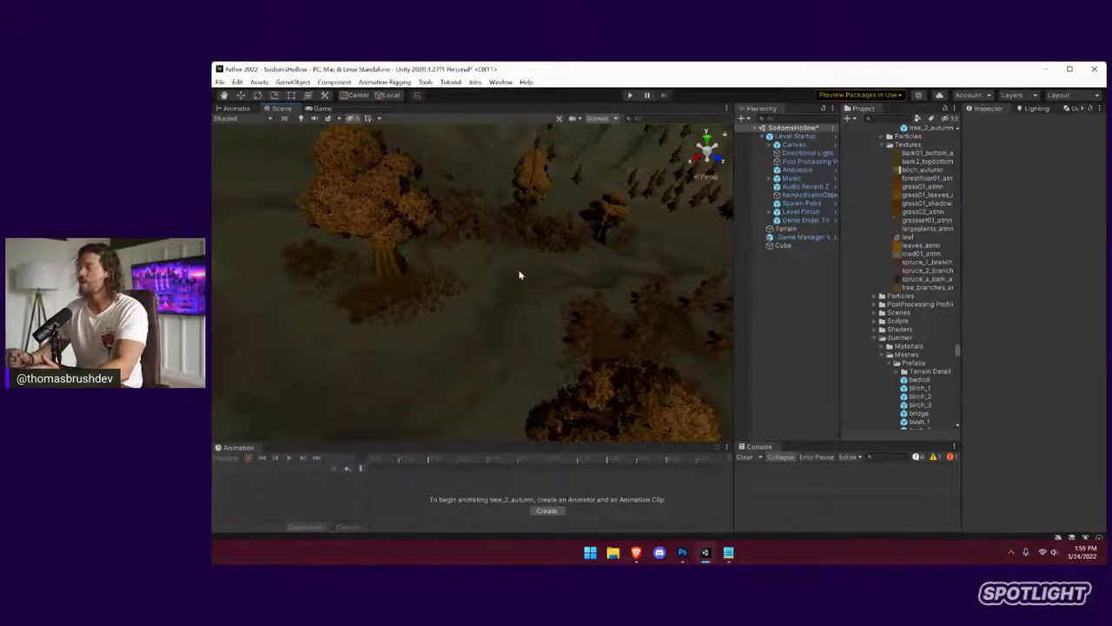
drag(960, 207, 880, 228)
Run the level in play mode, walk toward the spruces to check the view, and stop the playtest
key(ctrl+p)
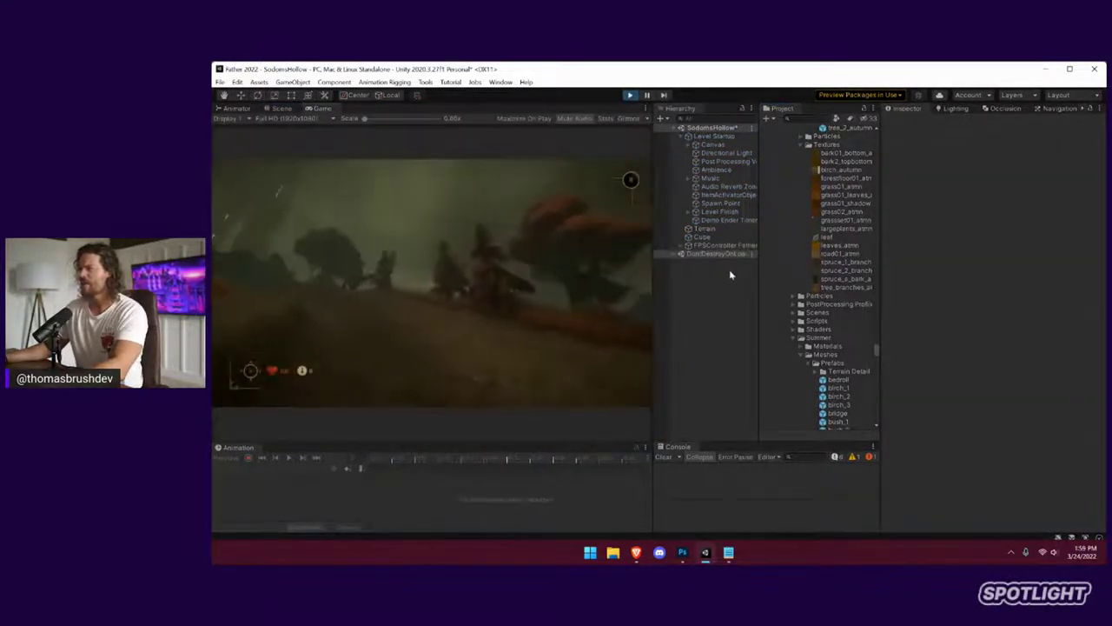
right_click(729, 273)
click(432, 287)
key(w)
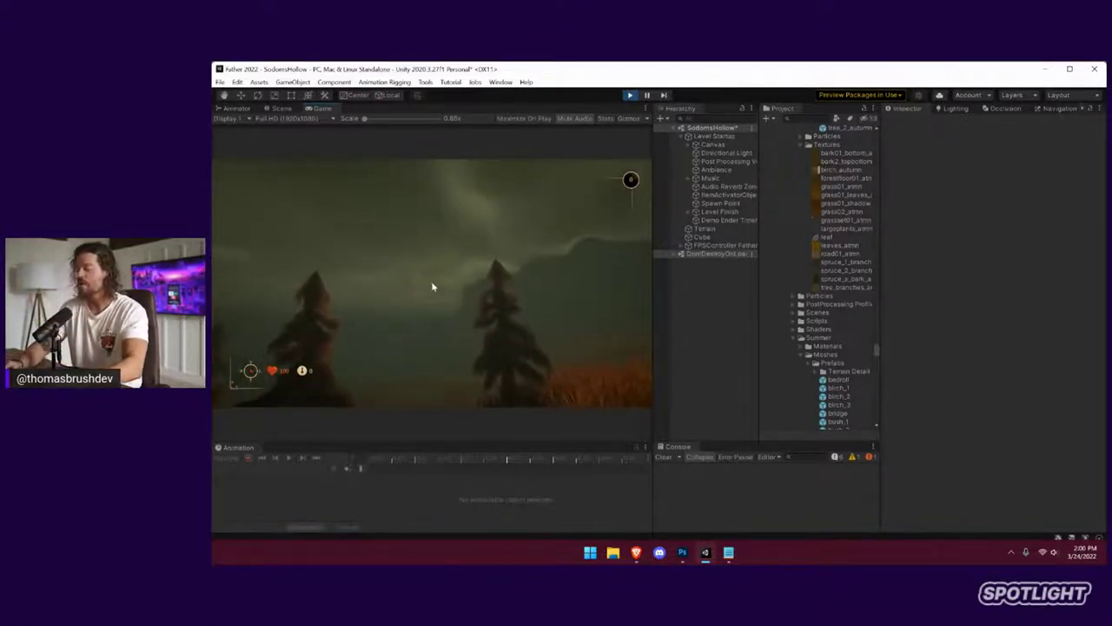
key(ctrl+p)
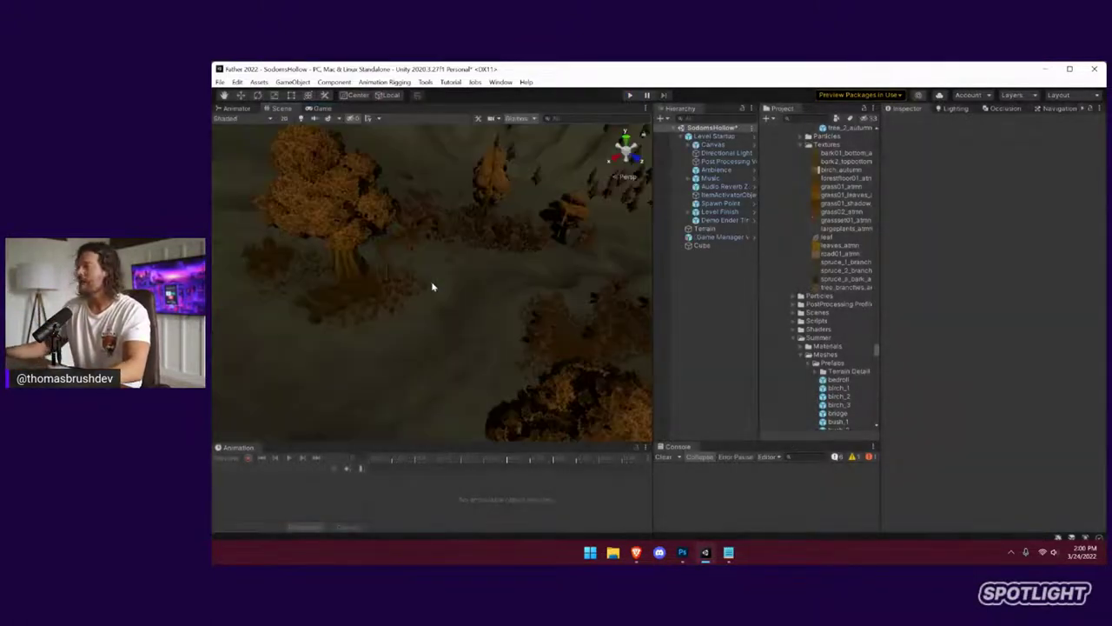
Search the project assets for rock and place a Flat_Rock_1A1 prefab in the valley among the trees
click(987, 110)
scroll(447, 334, down, 10)
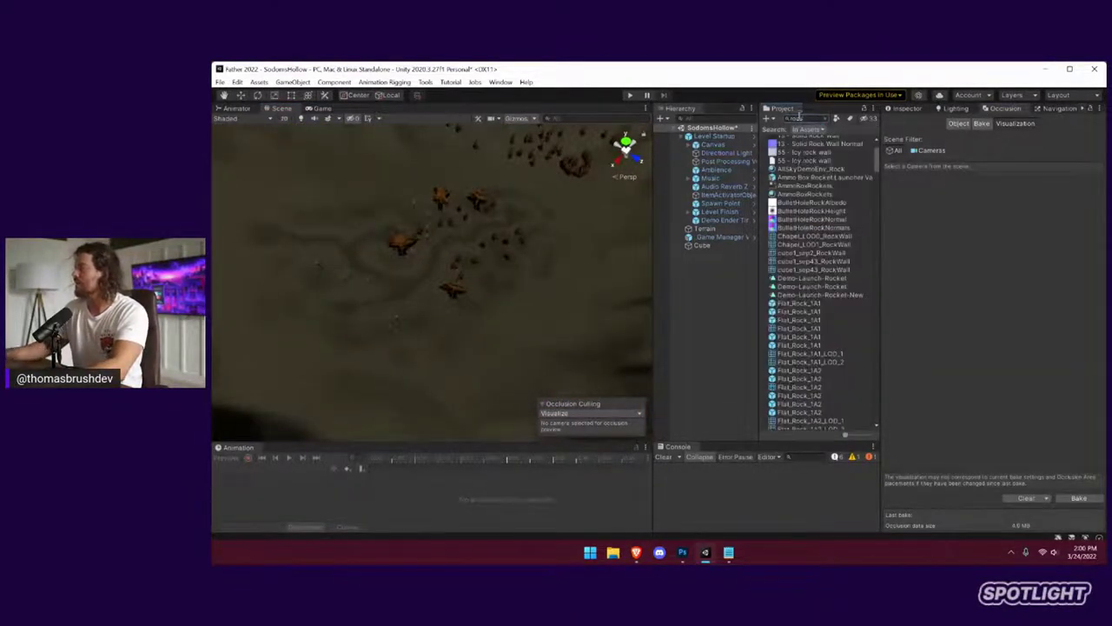
click(800, 346)
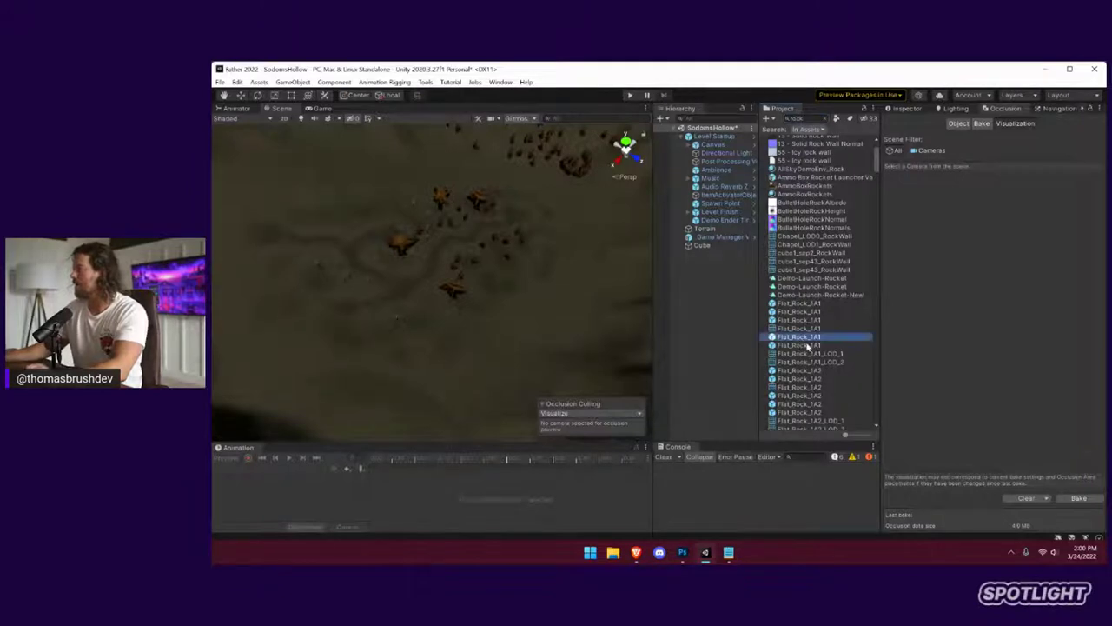
drag(813, 347, 441, 271)
key(r)
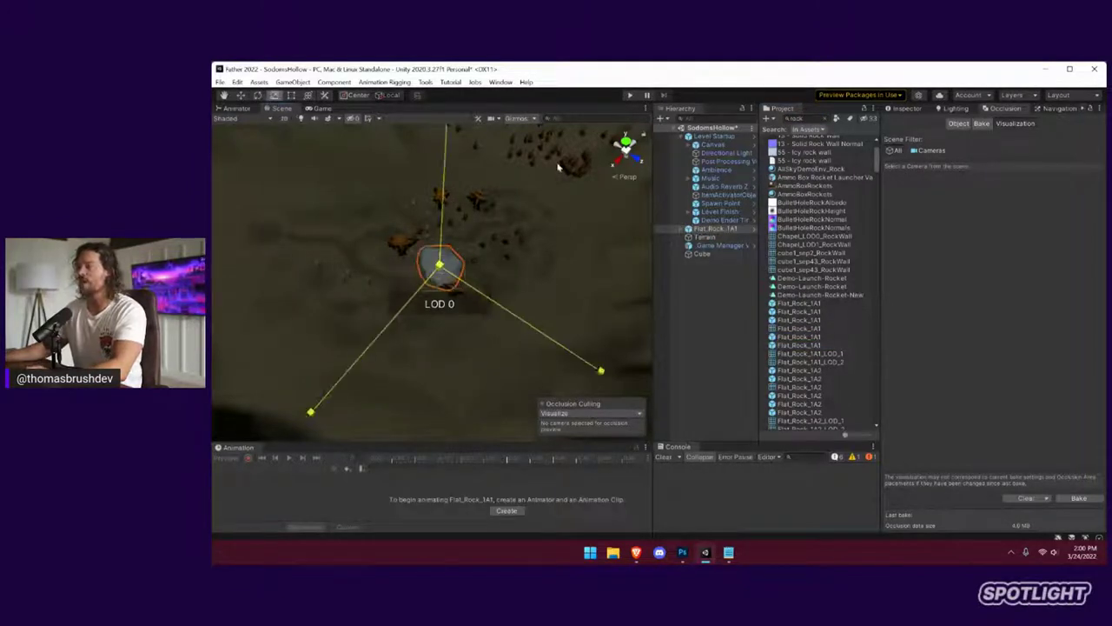
Scale the rock into a tall pillar, about 2.93 wide and 54.97 high in scale, and shift it slightly across the valley
drag(861, 550, 519, 230)
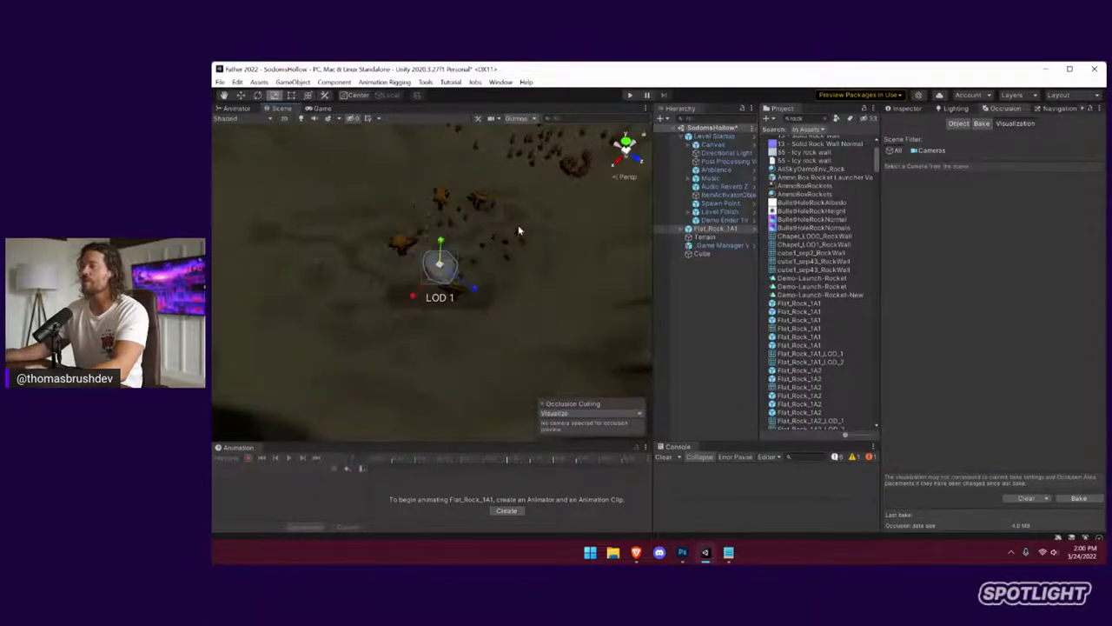
drag(443, 230, 557, 368)
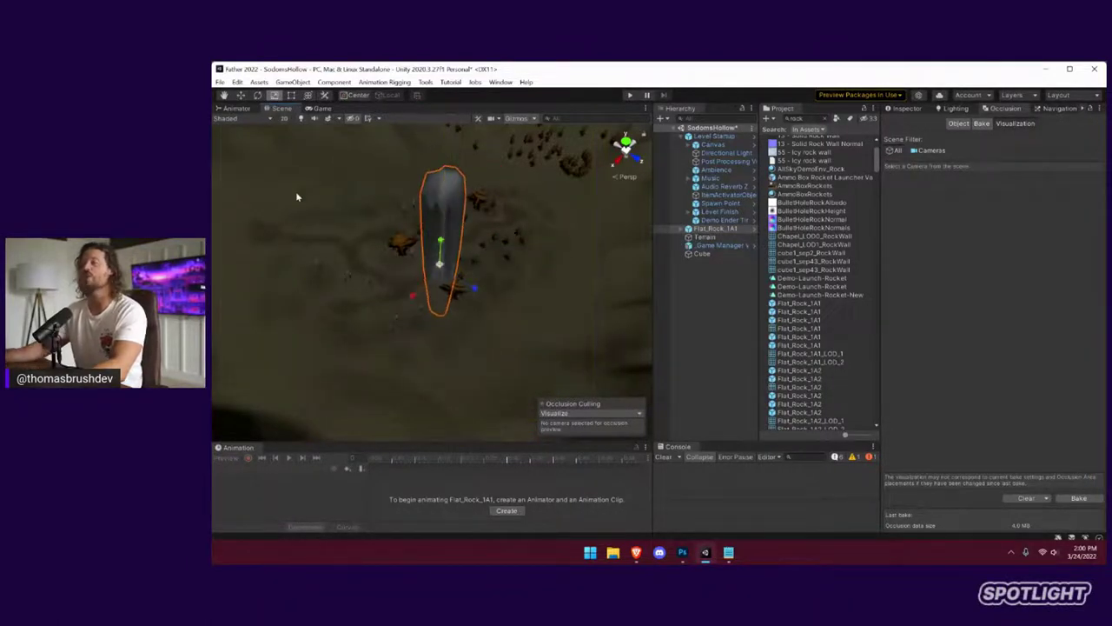
click(241, 95)
drag(440, 242, 428, 237)
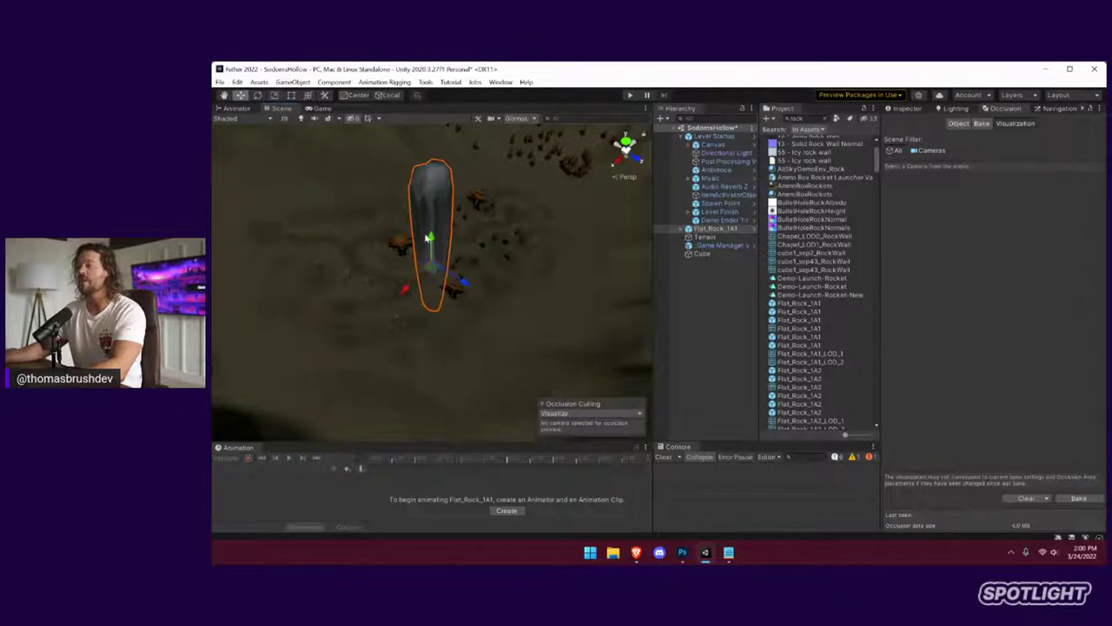
Mark the Flat_Rock_1A1 pillar as static, applying the static flags to all its child objects
click(913, 109)
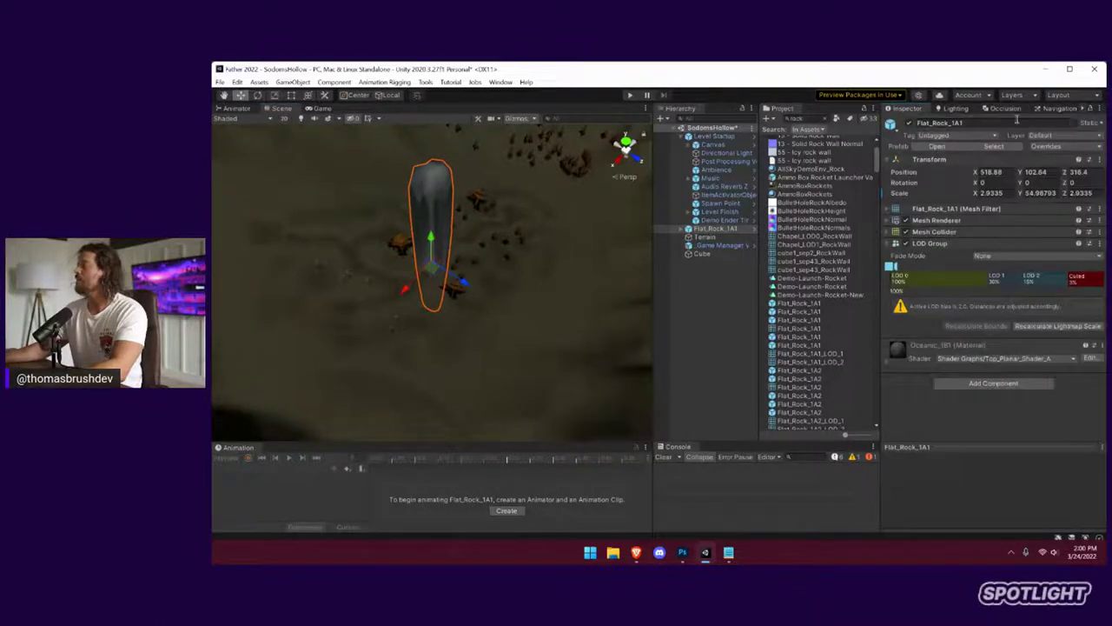
click(1076, 125)
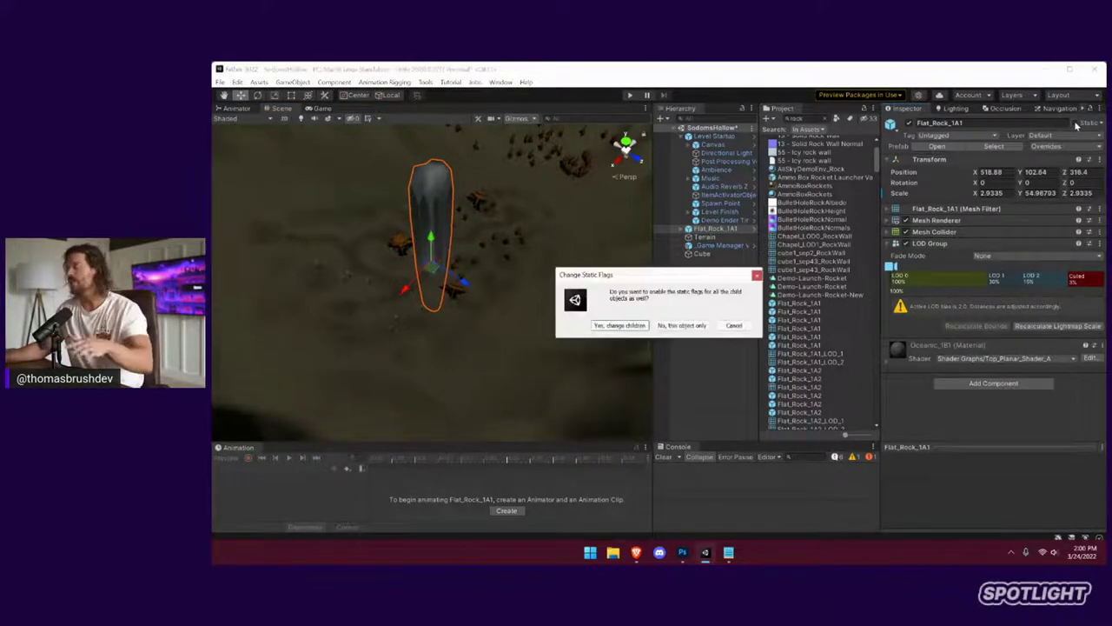
click(603, 326)
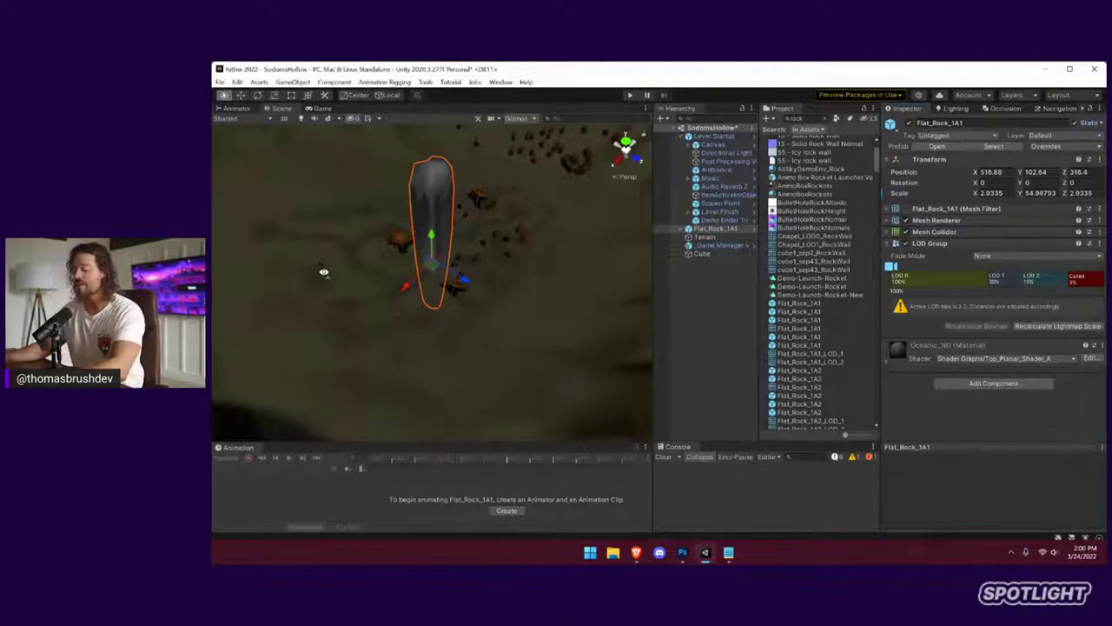
Bake the scene's occlusion culling data and look over the resulting view volumes around the rock pillar
key(w)
right_drag(323, 270, 618, 146)
alt+drag(487, 312, 509, 318)
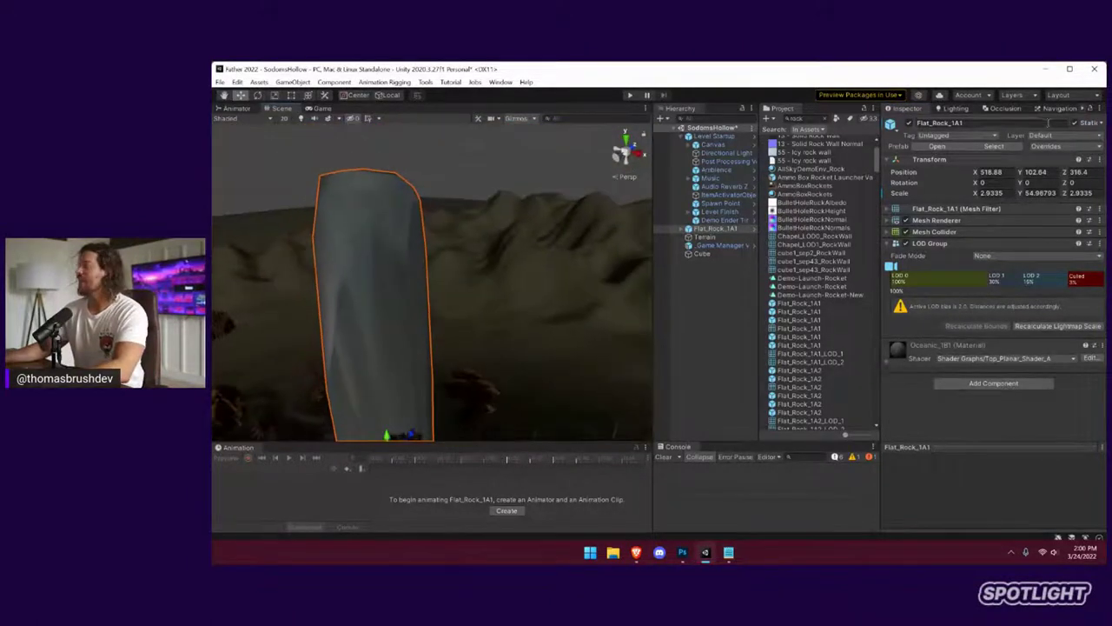
click(1009, 109)
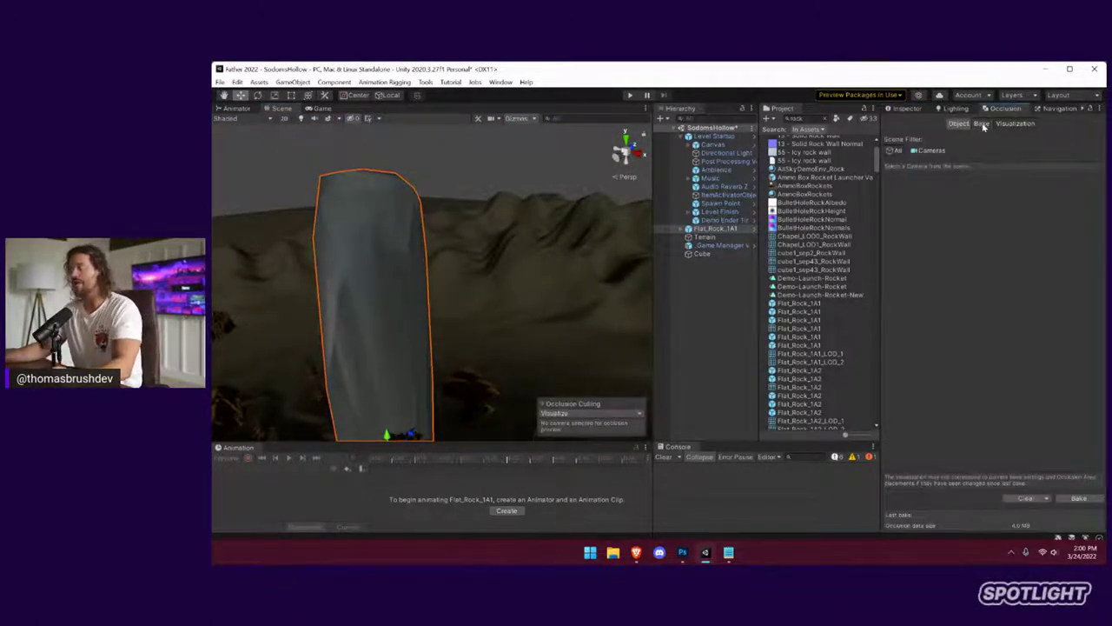
click(982, 123)
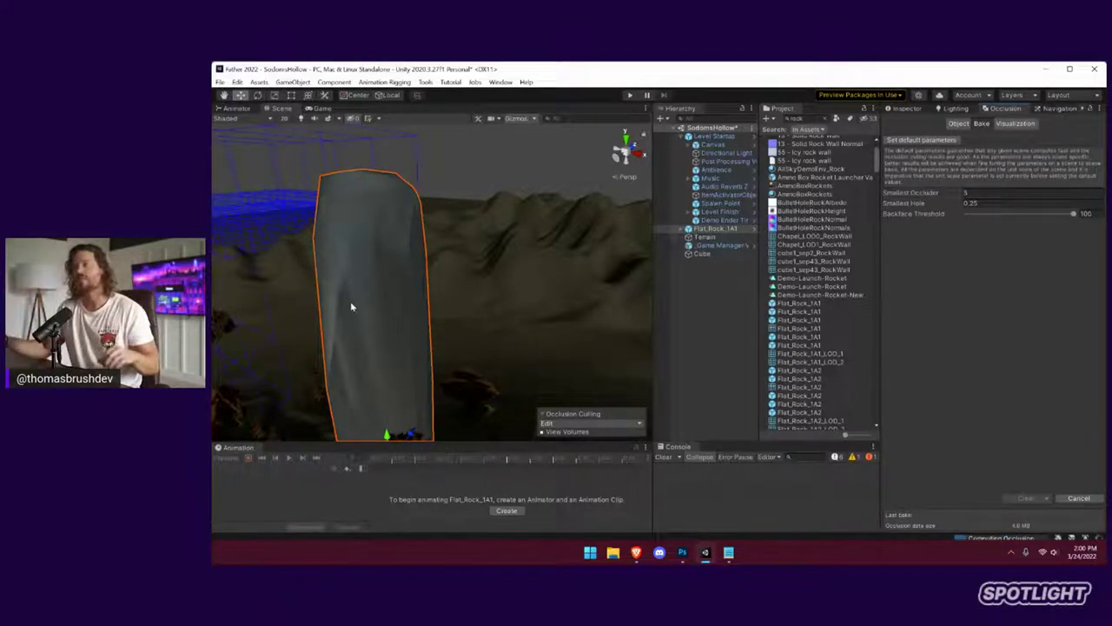
scroll(351, 306, down, 10)
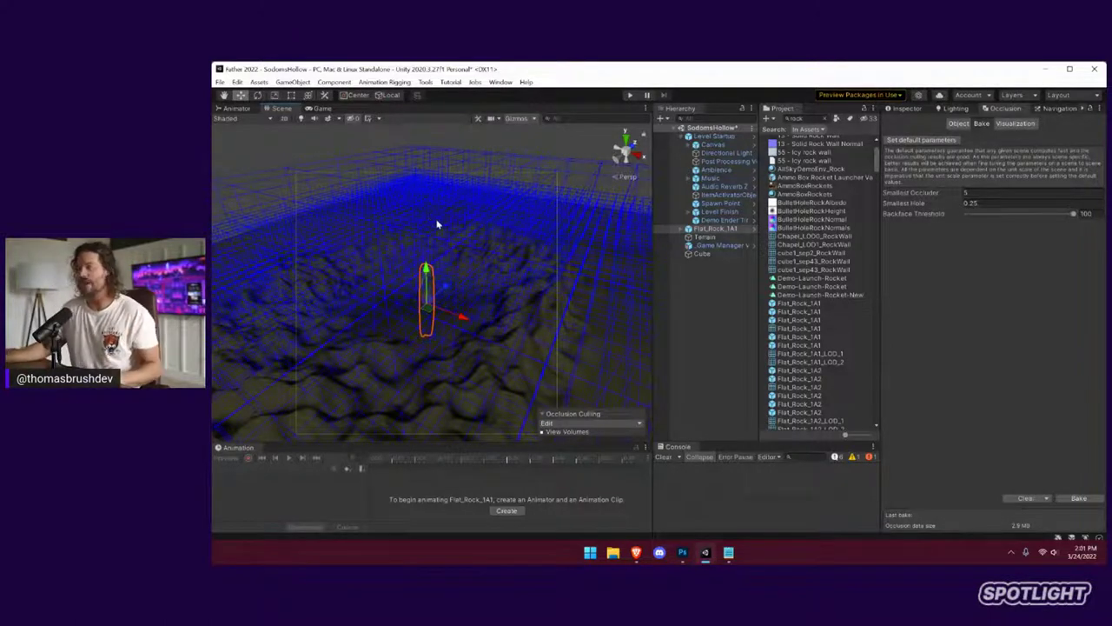
Dock the Game view beside the Scene view, widen it and start play mode
drag(320, 107, 605, 306)
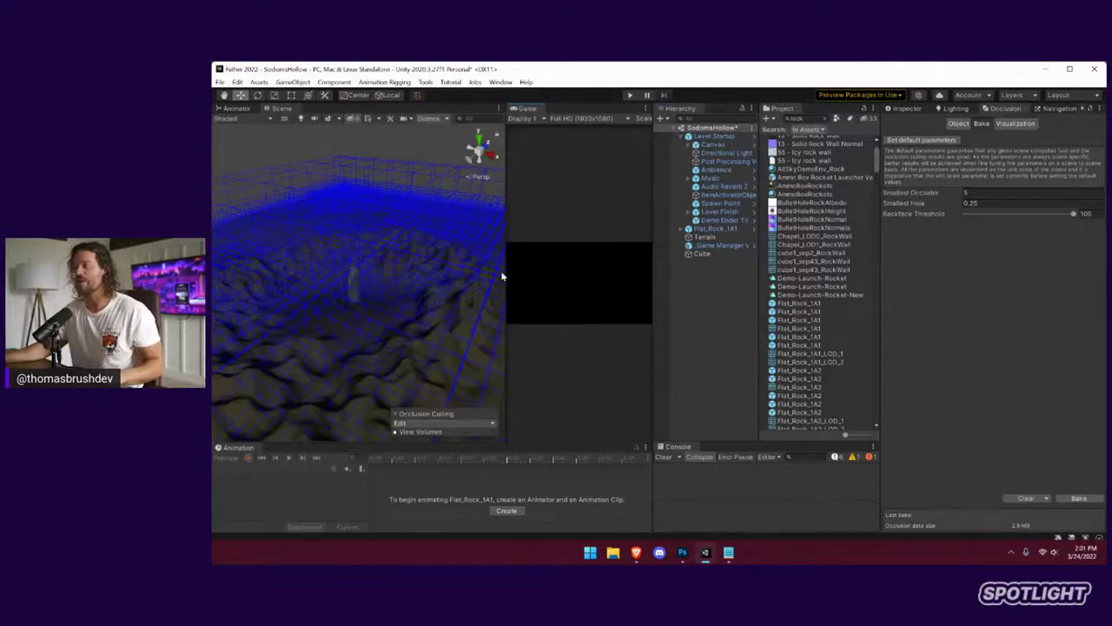
drag(501, 276, 441, 268)
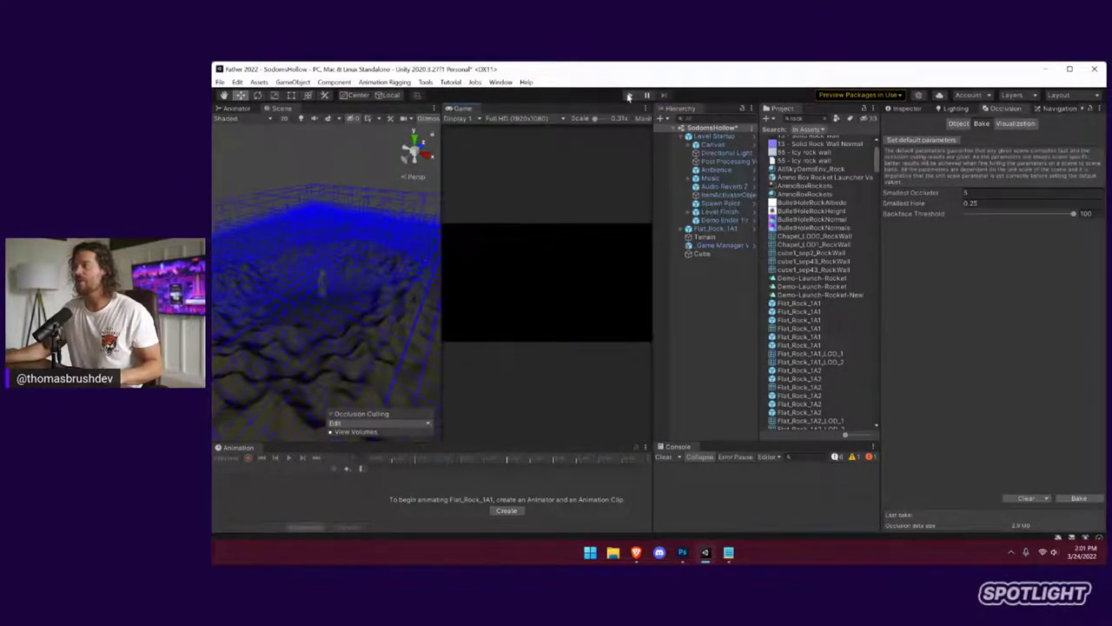
click(628, 97)
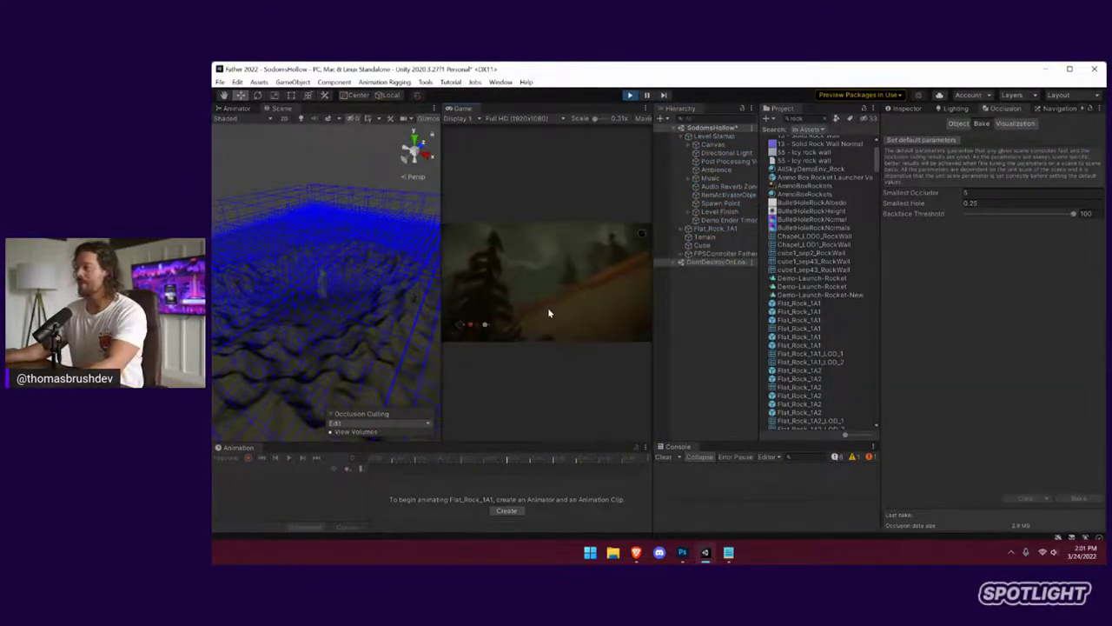
Visualize the occlusion culling while turning the player's camera, comparing the Scene and Game views, and stop play mode
click(1019, 125)
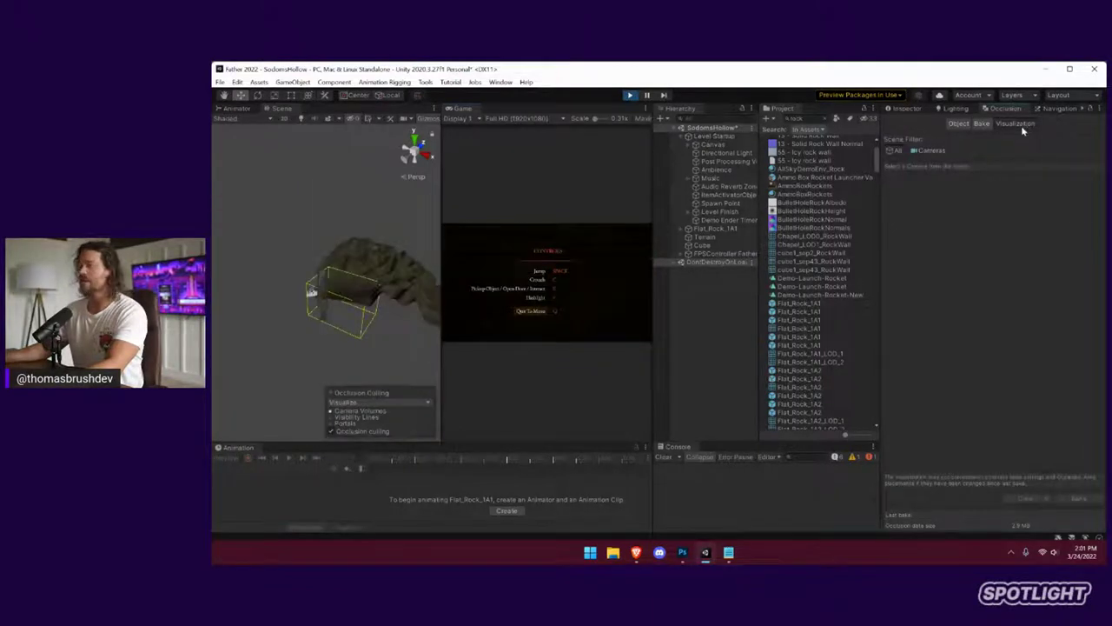
key(Escape)
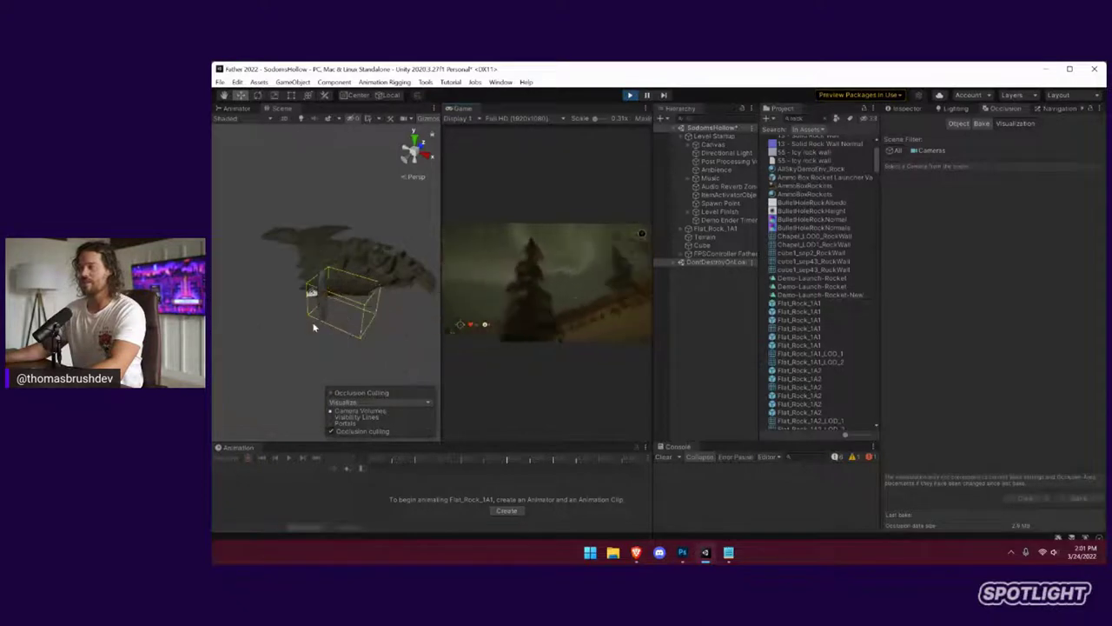
key(Escape)
drag(652, 308, 904, 300)
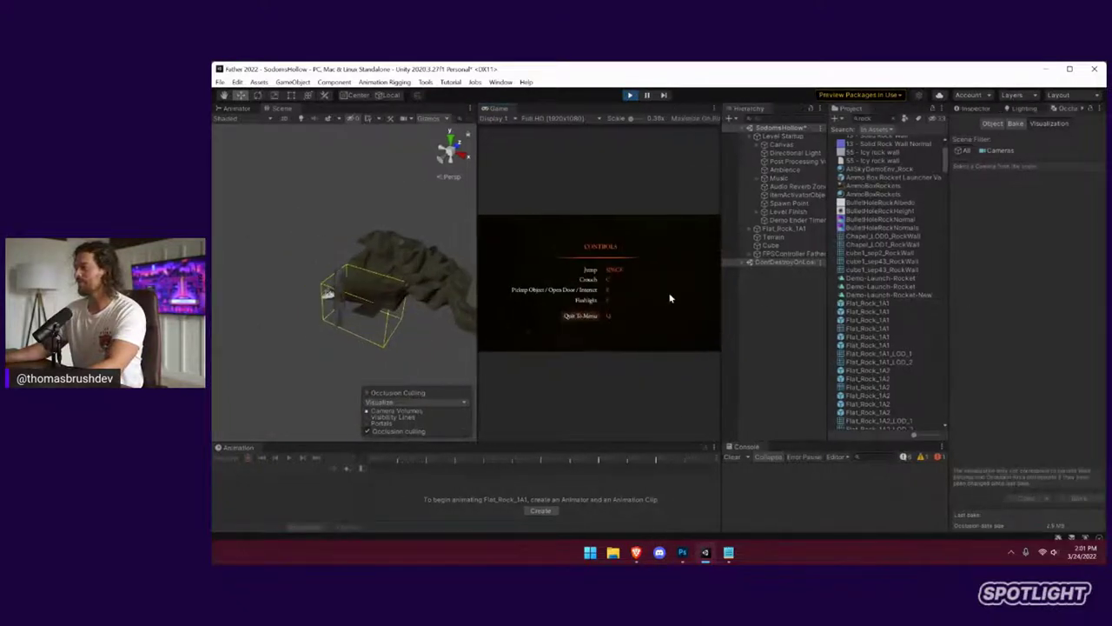
key(Escape)
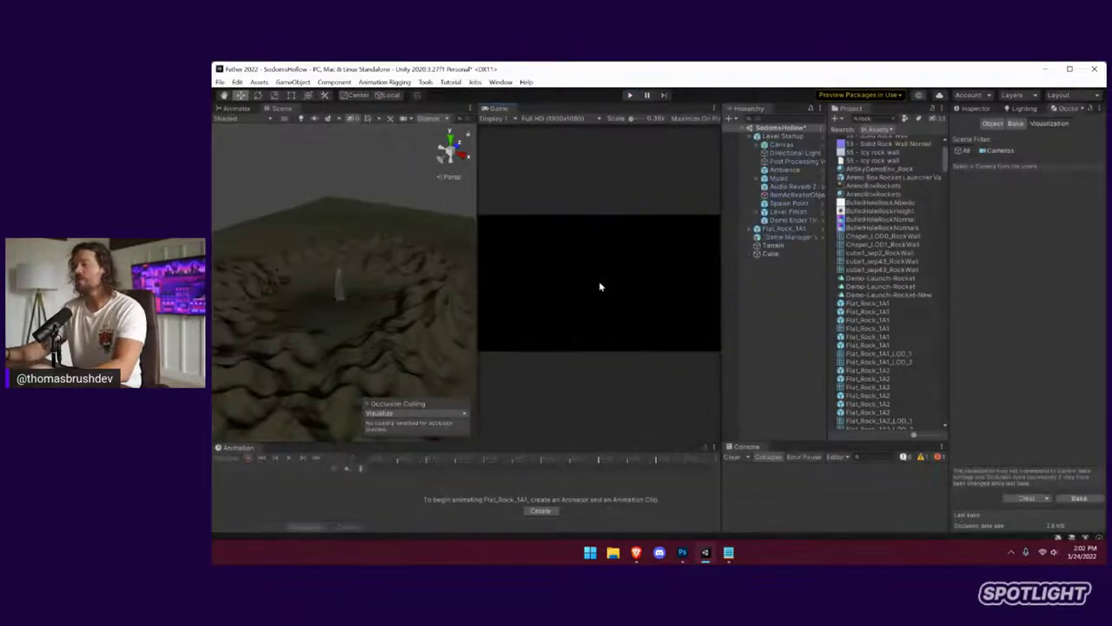
key(ctrl+p)
Enlarge the Scene view, return to the Inspector and delete the rock pillar from the valley
drag(481, 280, 615, 304)
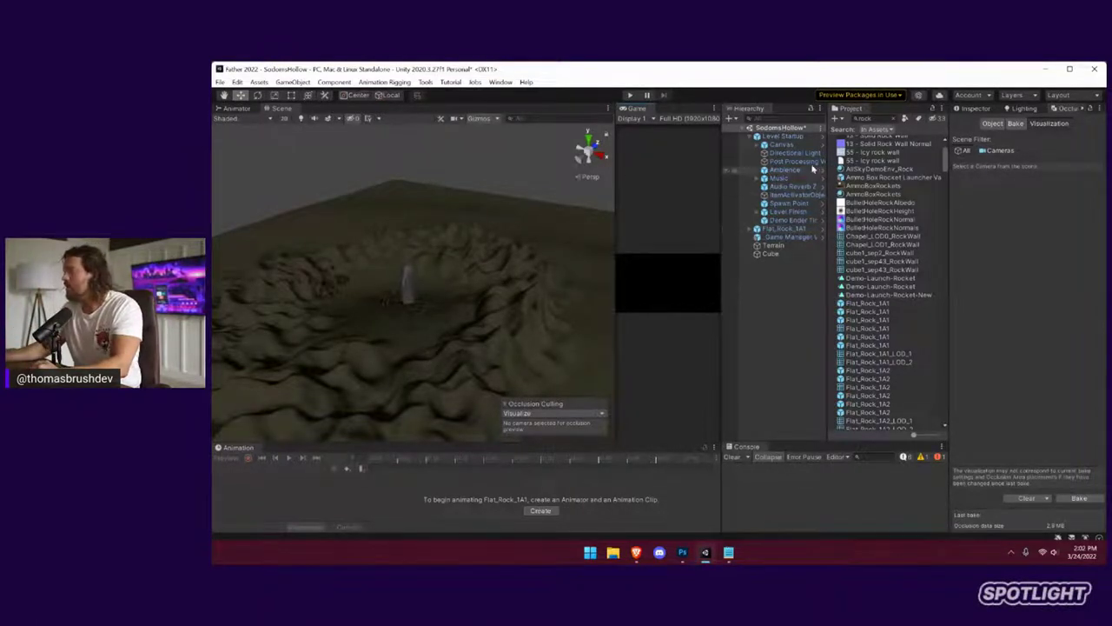
click(963, 109)
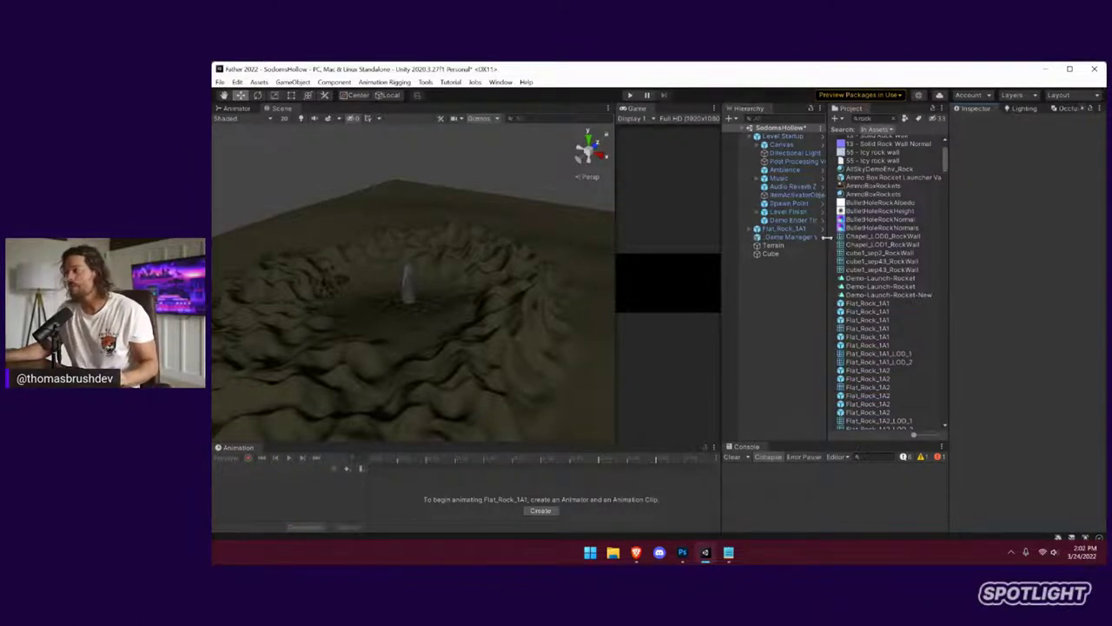
right_drag(499, 255, 869, 209)
click(428, 265)
key(Delete)
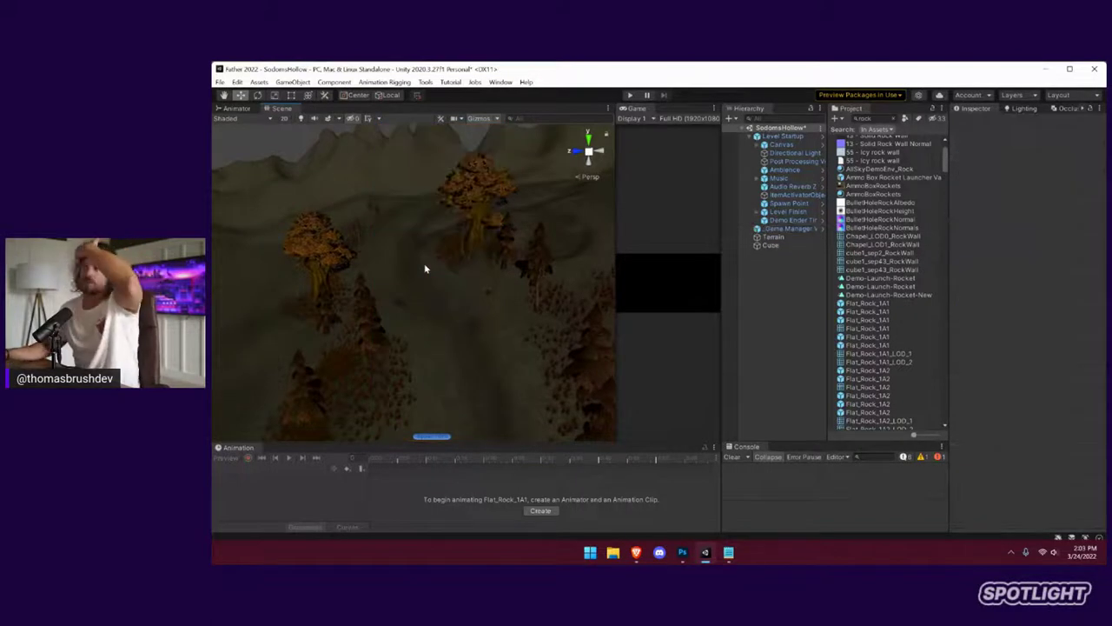
Replace the current Project asset search with a search for "tomb"
click(883, 117)
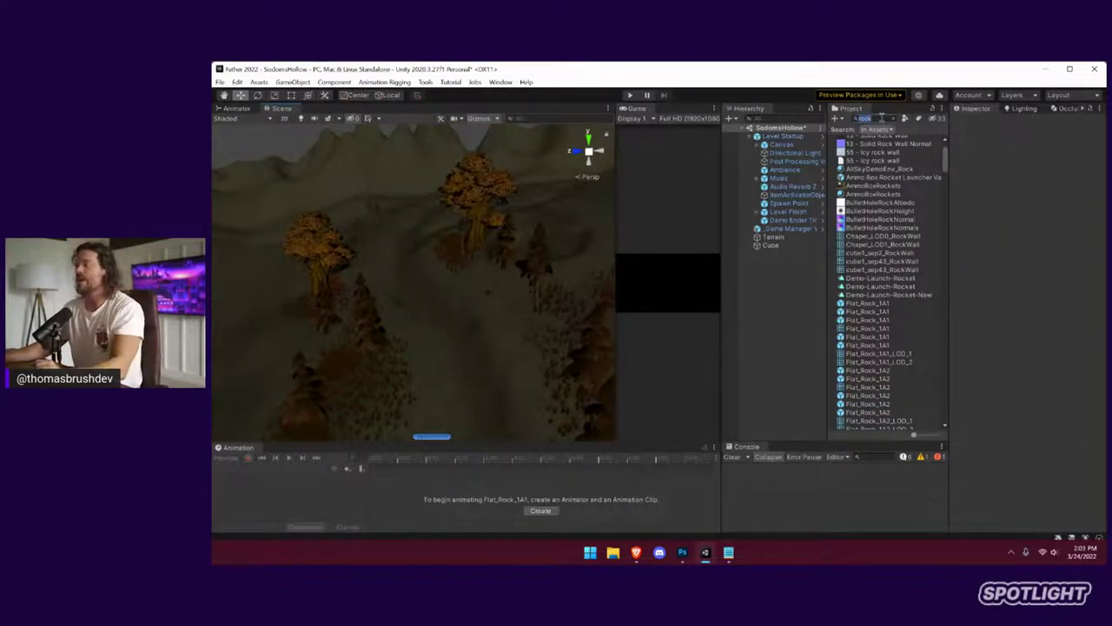
key(BackSpace)
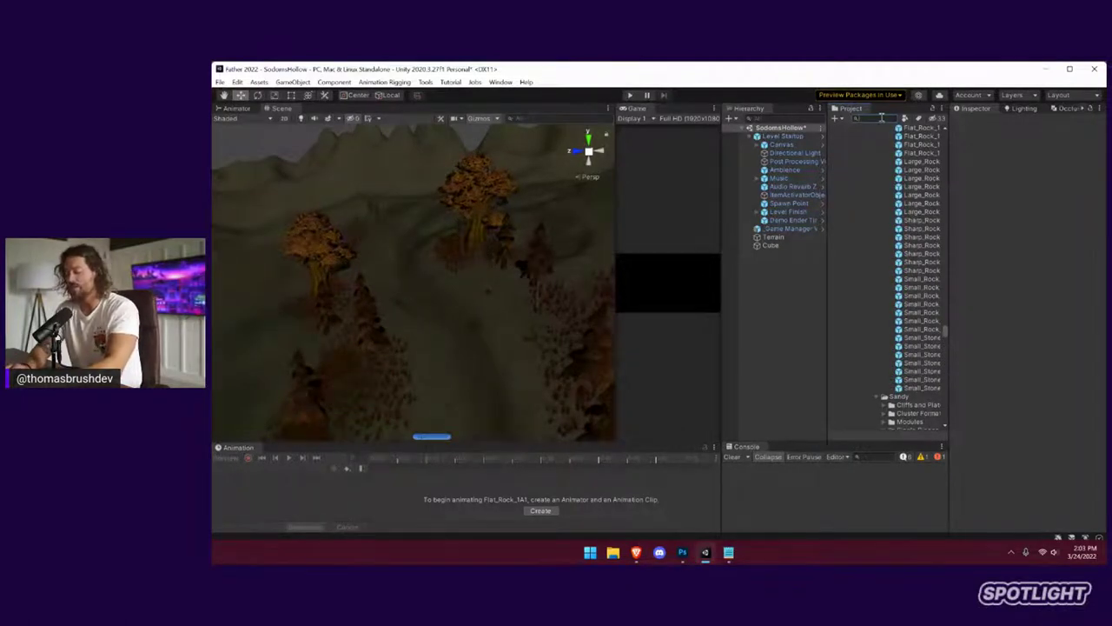
text(tomb)
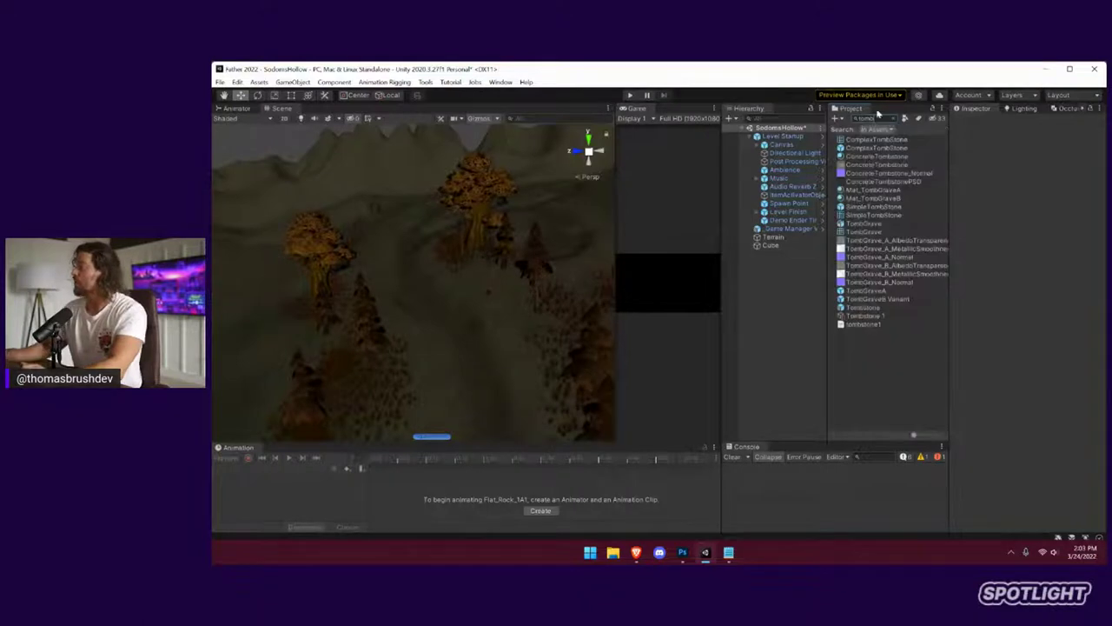
Preview the TombGrave model, Mat_TombGraveB material, and the ComplexTombStone, Tombstone and TombGraveB Variant assets
click(866, 224)
click(873, 207)
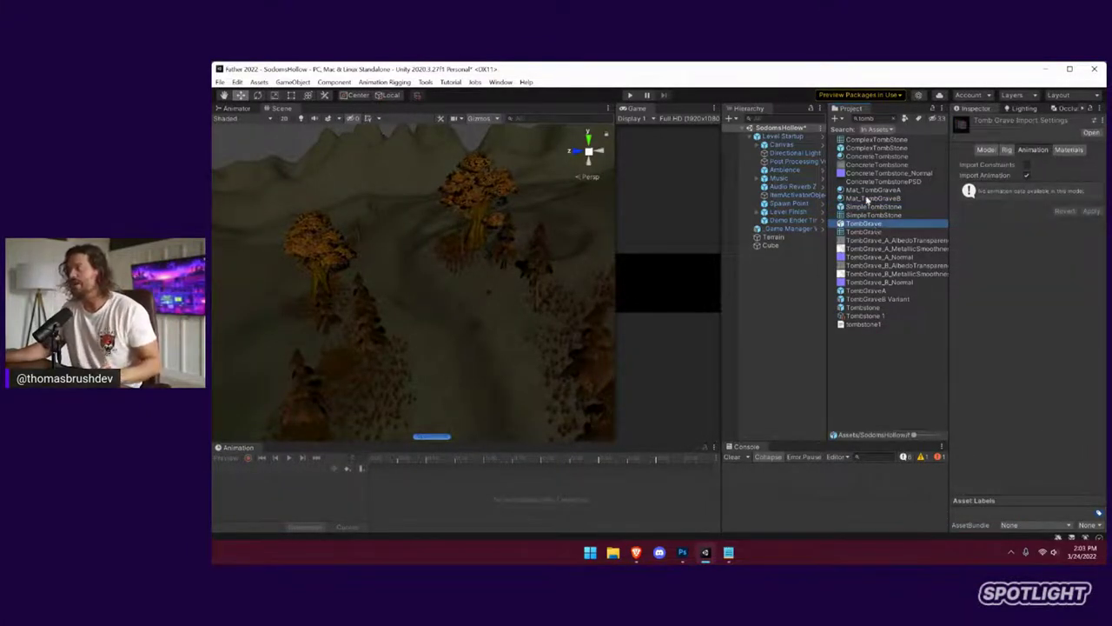
click(871, 199)
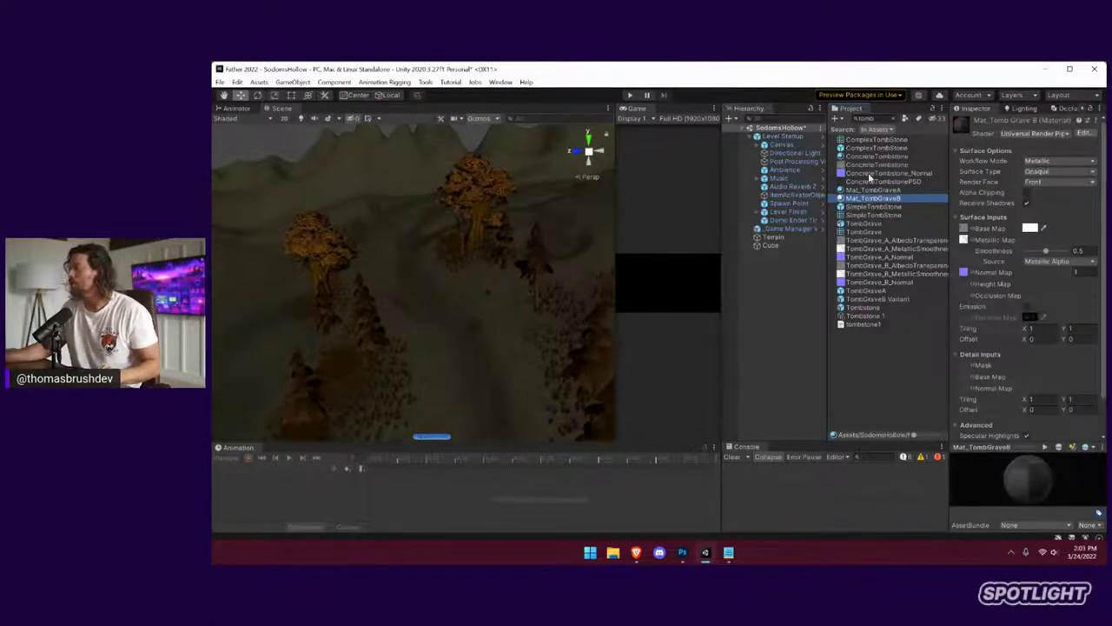
click(879, 142)
click(882, 149)
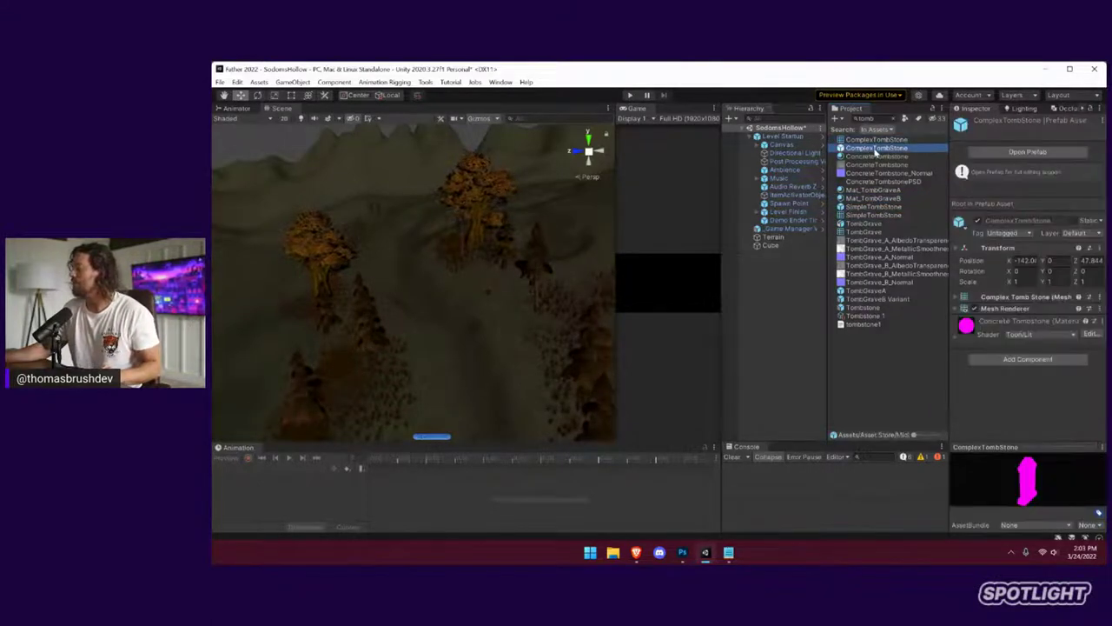
click(887, 309)
click(887, 300)
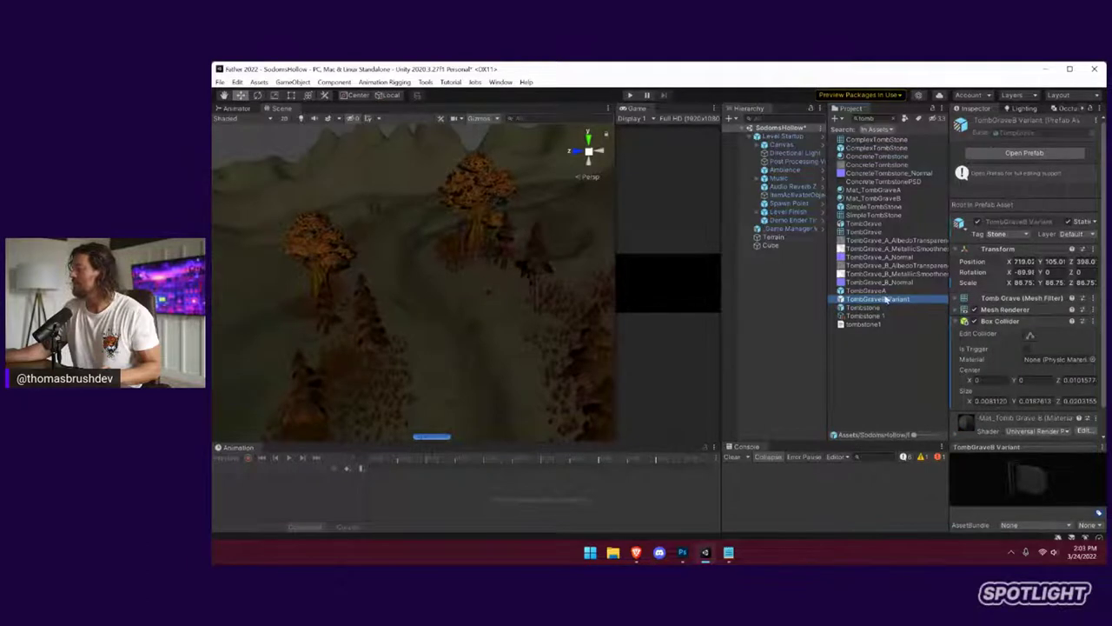
Place three TombGraveA gravestones on the open valley ground, two on the near path and one farther up it
click(865, 292)
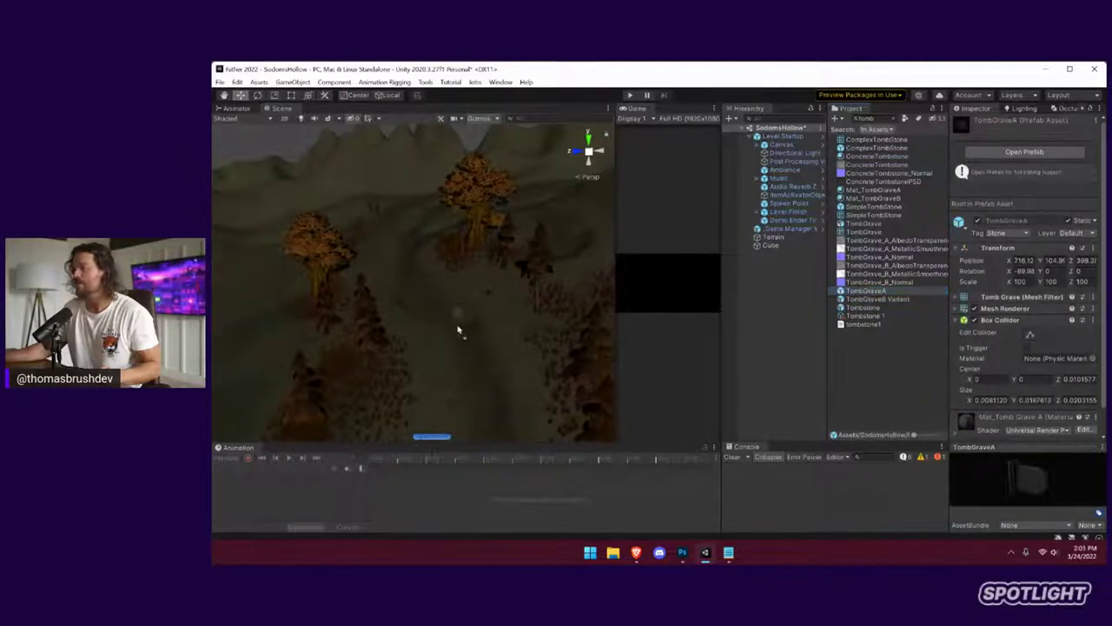
drag(492, 321, 501, 305)
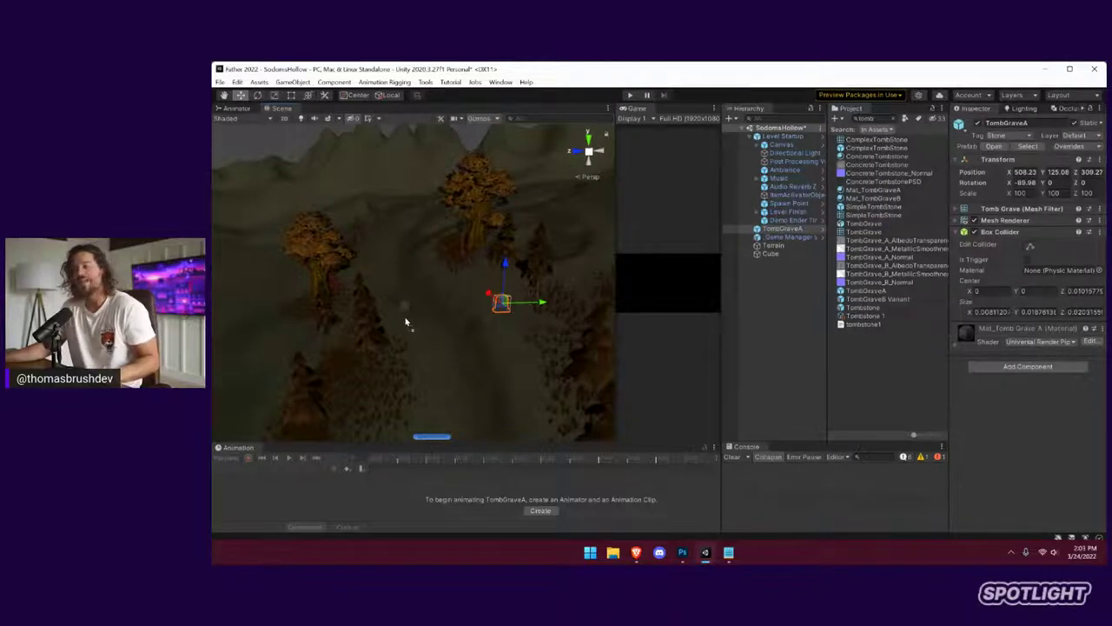
drag(406, 322, 406, 322)
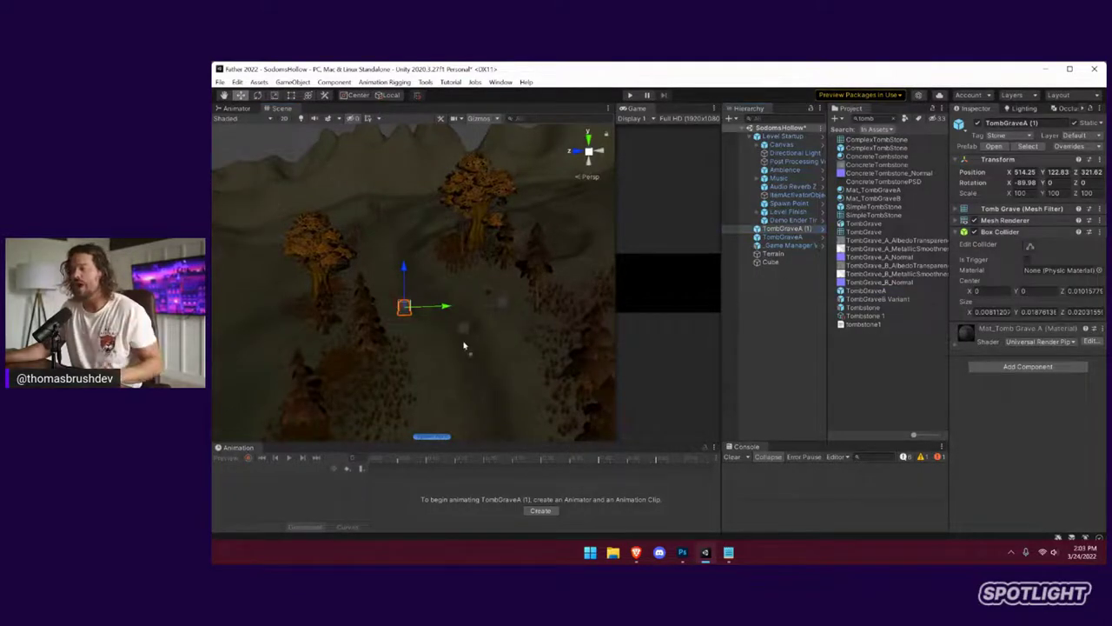
key(ctrl+d)
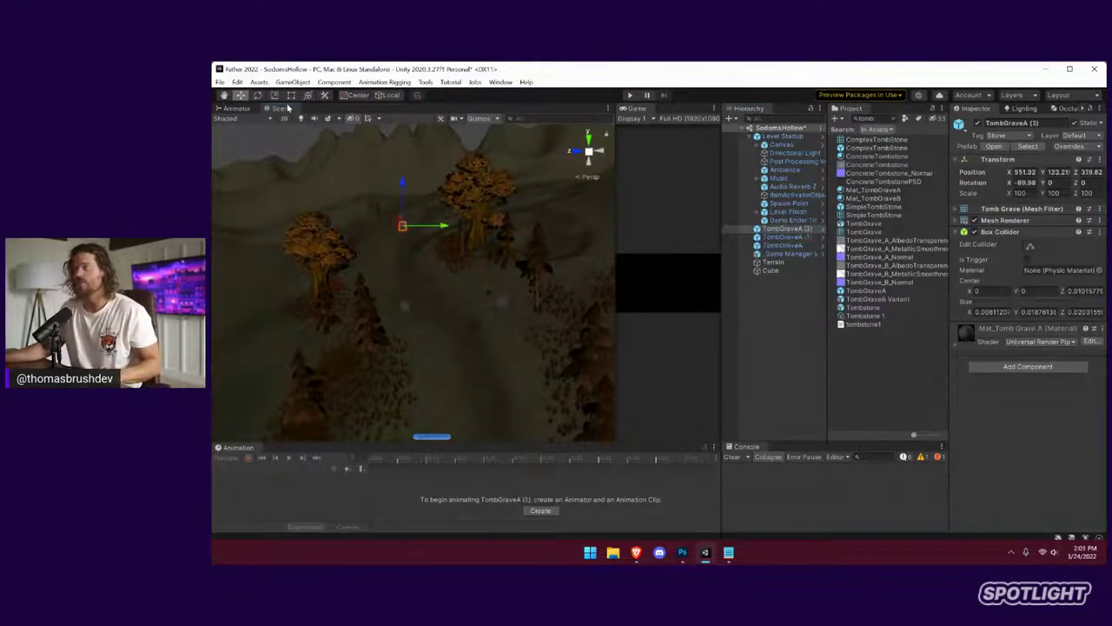
Scale the farthest gravestone uniformly to about 1089 and raise it to about Y 127.8
click(274, 95)
drag(403, 225, 397, 150)
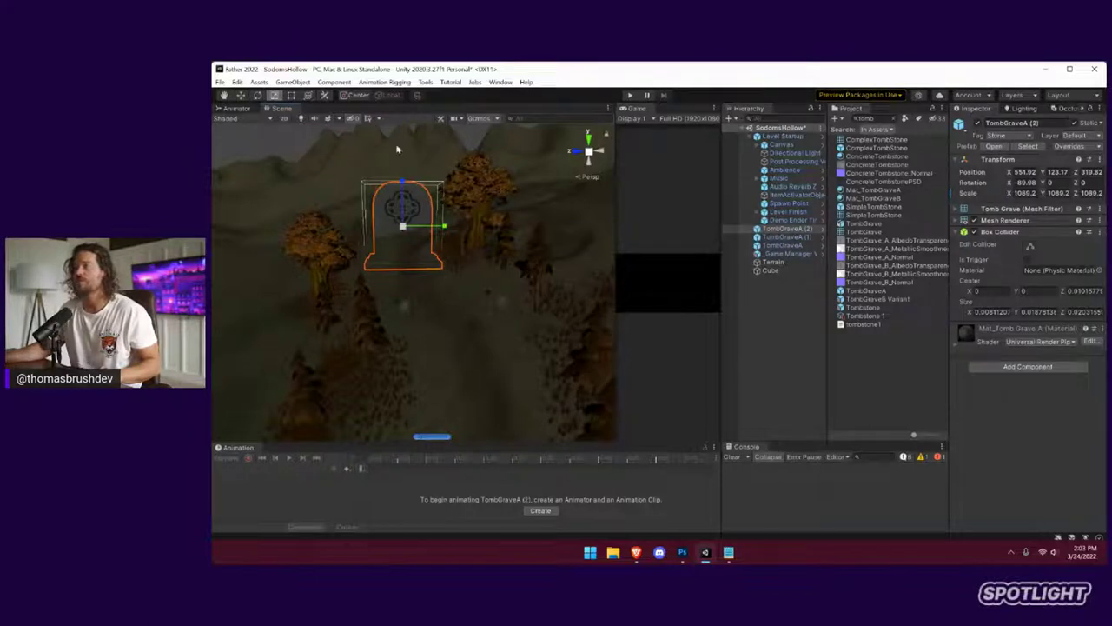
key(w)
drag(405, 199, 405, 171)
Frame the giant gravestone, raise it to about Y 133 so its base clears the ground, and shift it horizontally
middle_drag(435, 235, 495, 272)
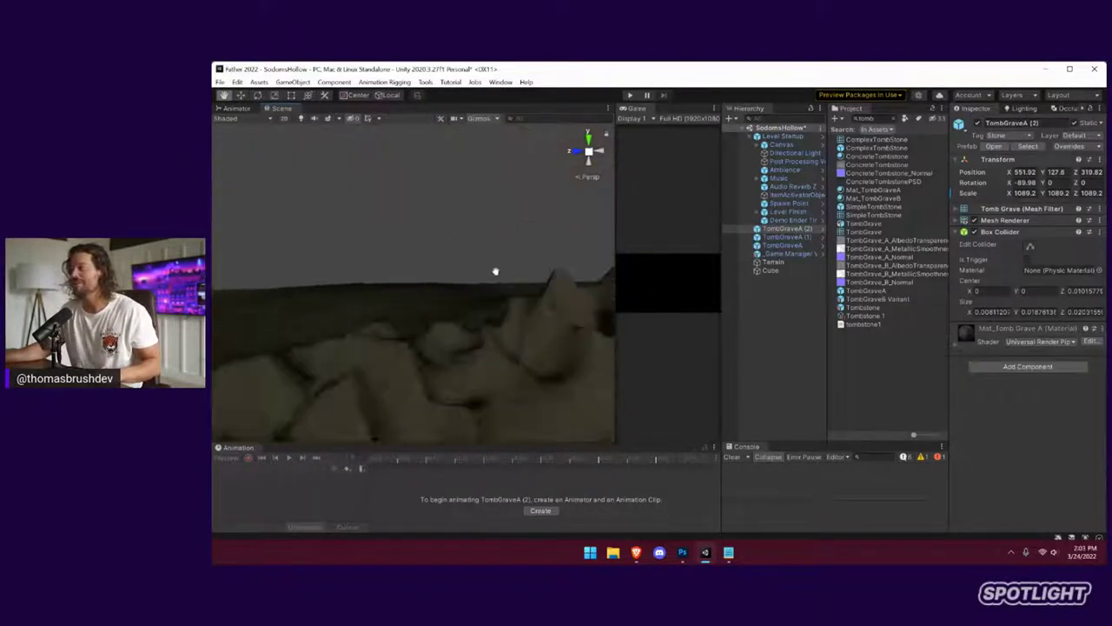
key(f)
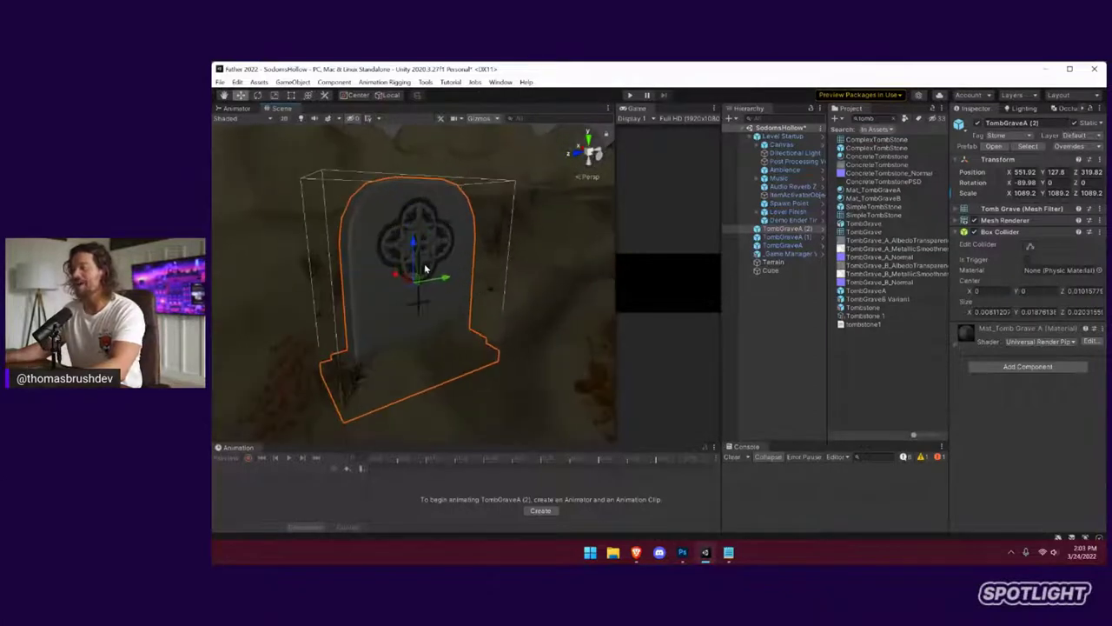
drag(414, 245, 413, 197)
right_drag(437, 245, 437, 245)
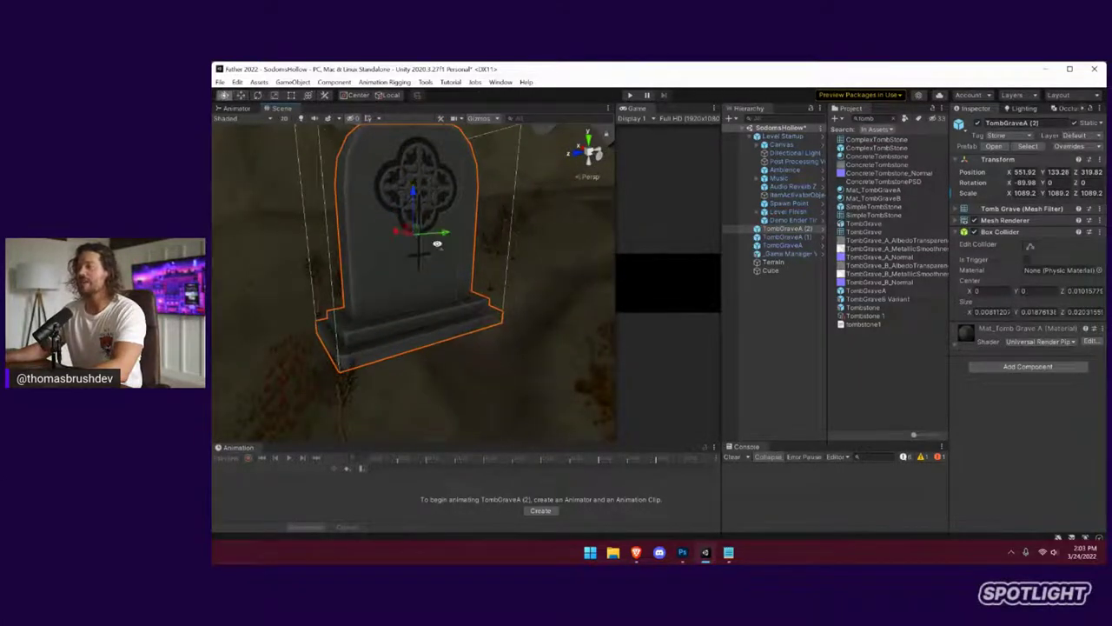
alt+drag(437, 245, 559, 287)
drag(406, 225, 364, 223)
Look over the gravestones from above, start play mode and widen the Game view beside the Scene view
right_drag(403, 269, 452, 242)
click(478, 282)
right_drag(478, 282, 726, 314)
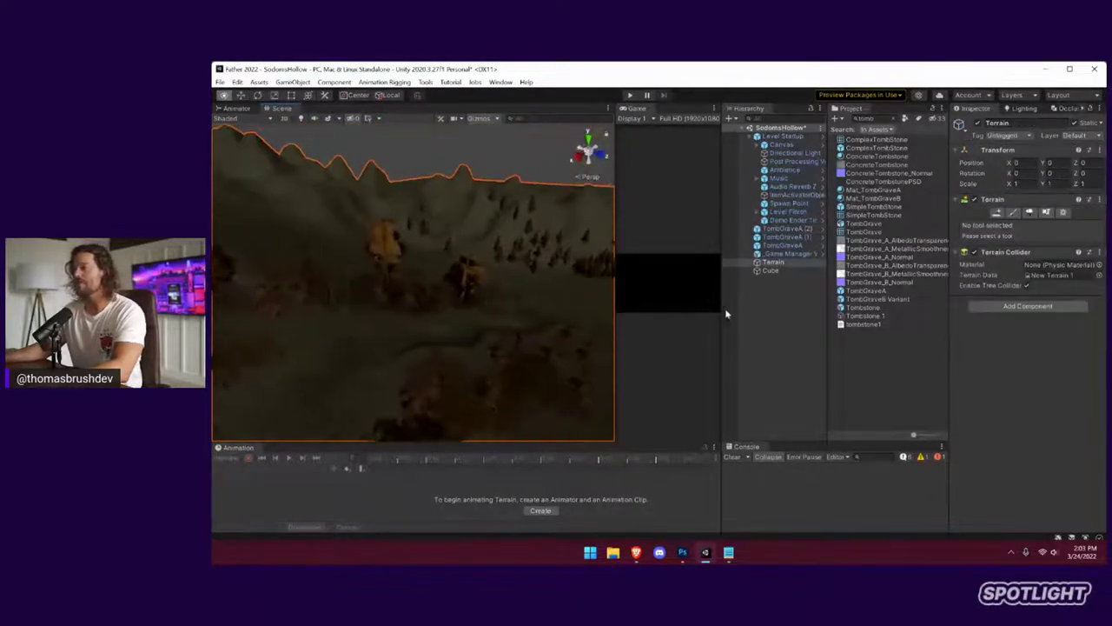
alt+drag(727, 315, 299, 332)
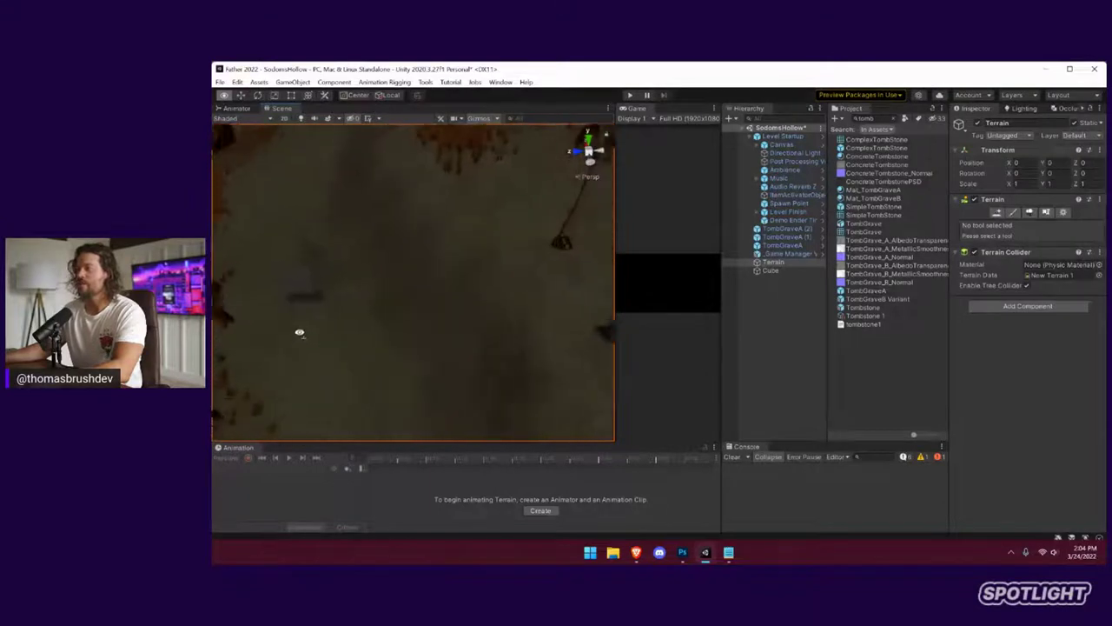
click(630, 95)
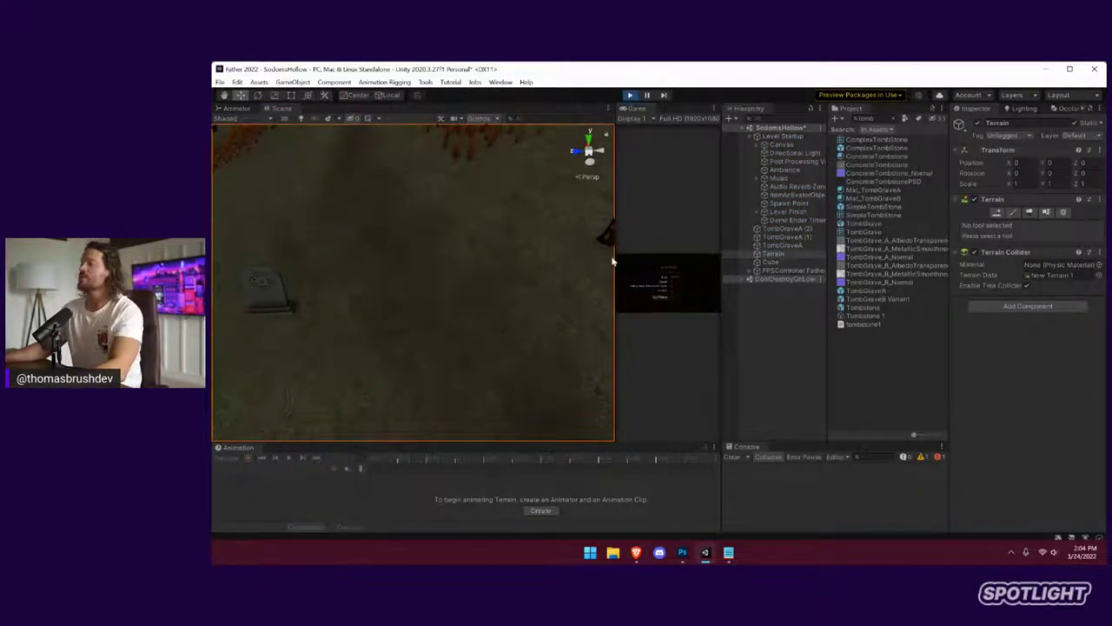
drag(612, 261, 373, 252)
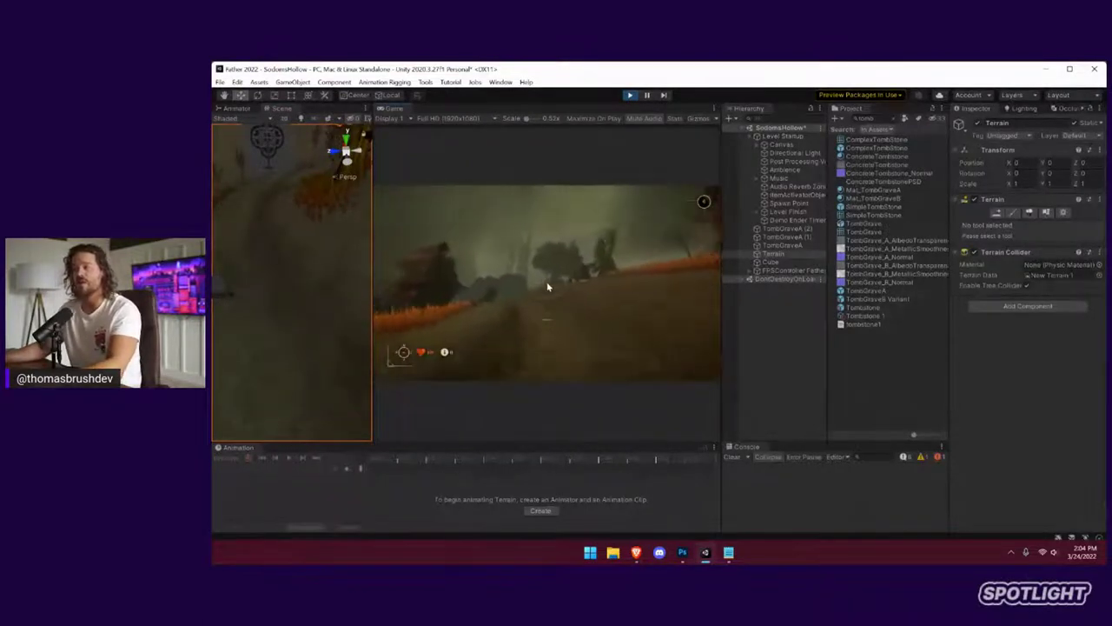
Walk the player forward, pause the game, readjust the widths of the Inspector and Game view, and resume playing
key(w)
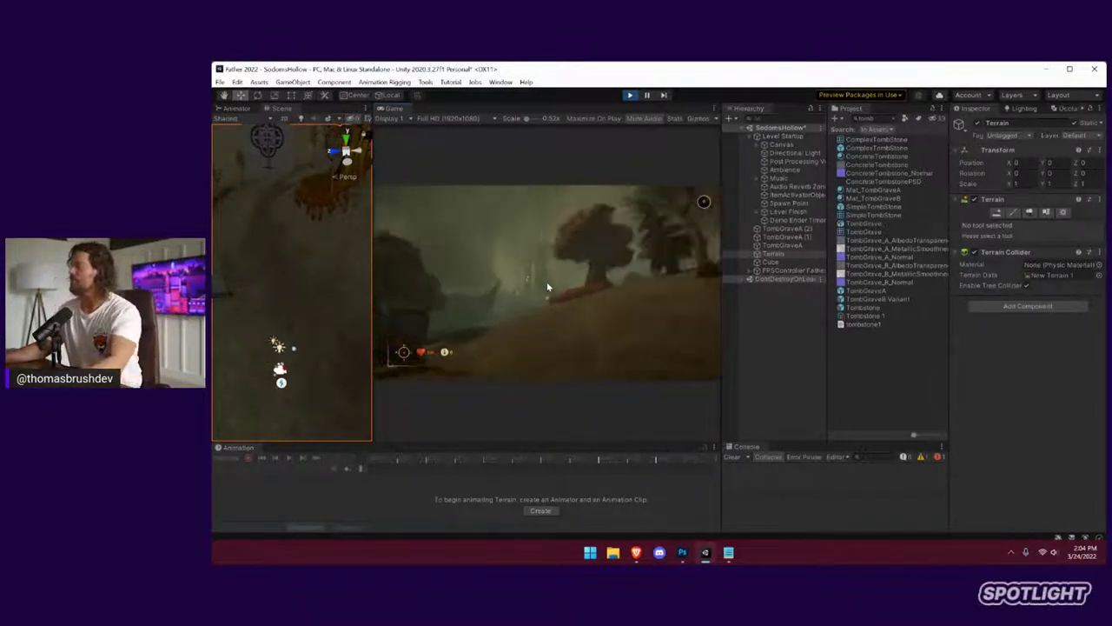
key(Escape)
drag(949, 224, 682, 239)
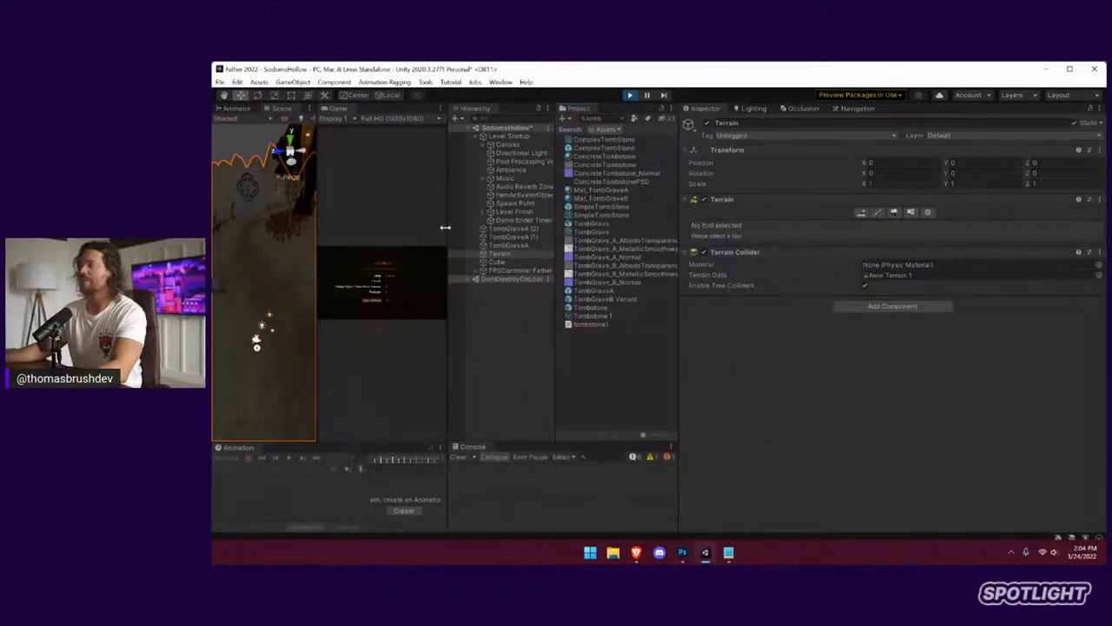
drag(445, 227, 734, 233)
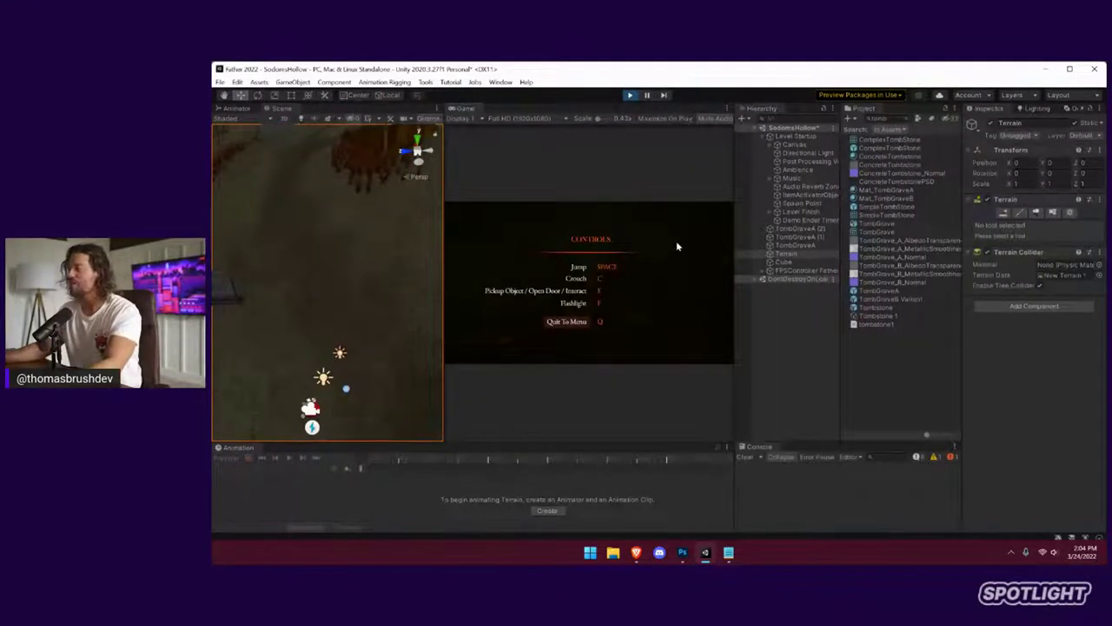
key(Escape)
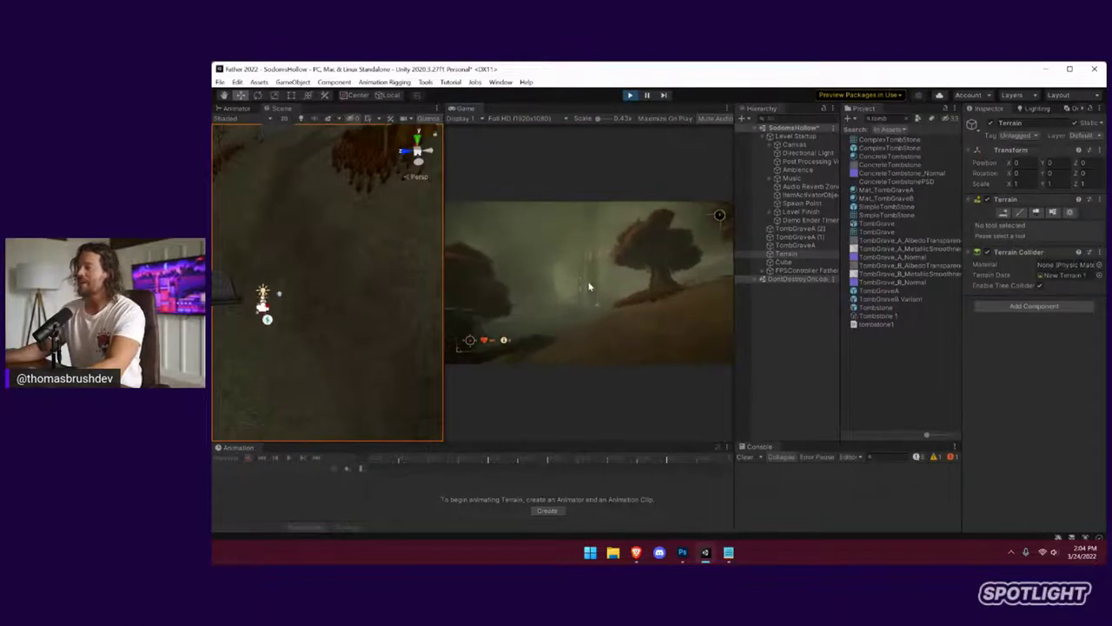
Walk the player up to and around the giant gravestone to examine it in the fog, and stop play mode
key(a)
key(d)
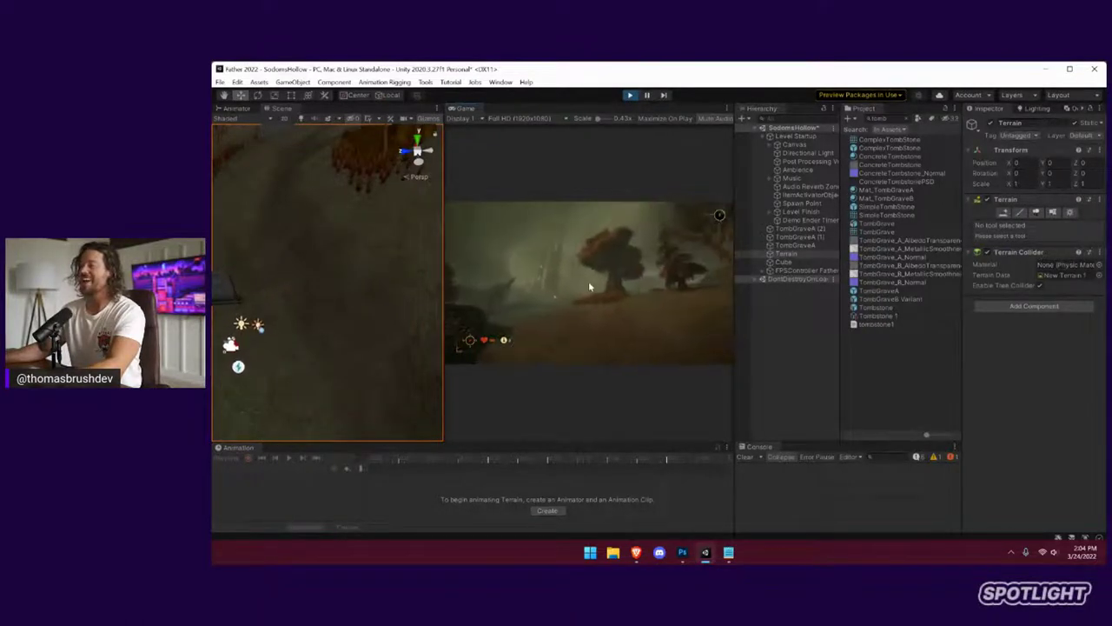
key(w)
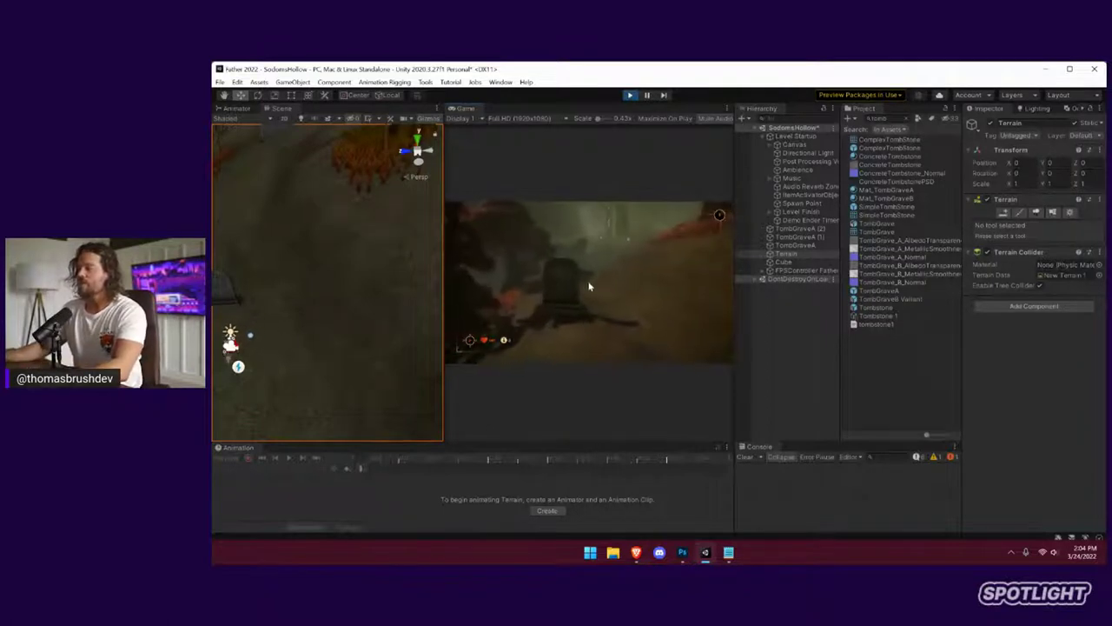
key(w)
key(w)
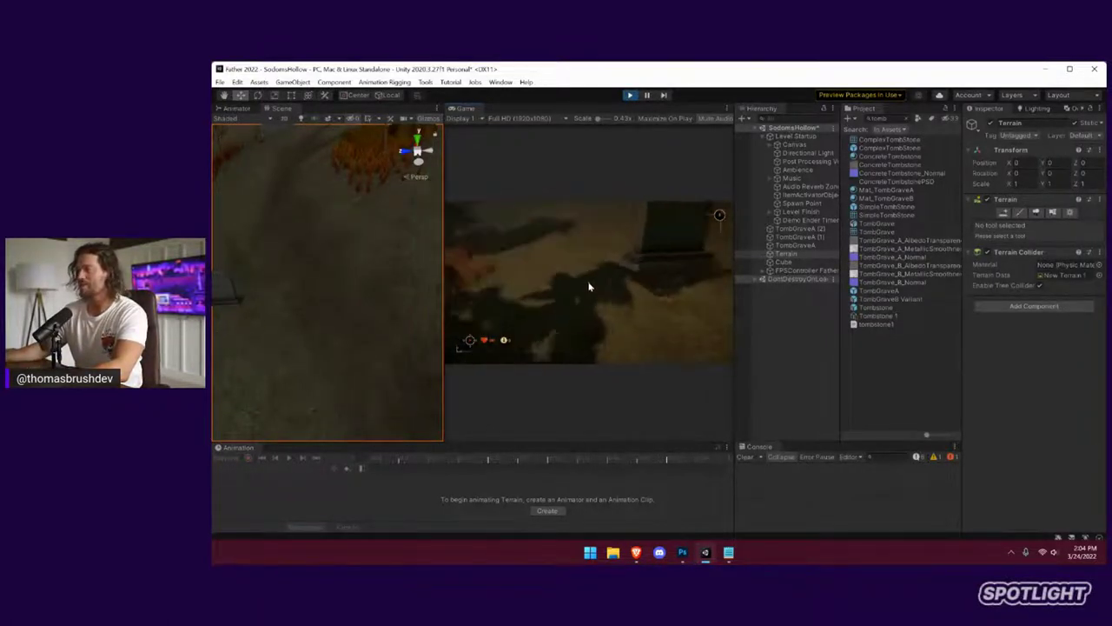
key(s)
key(a)
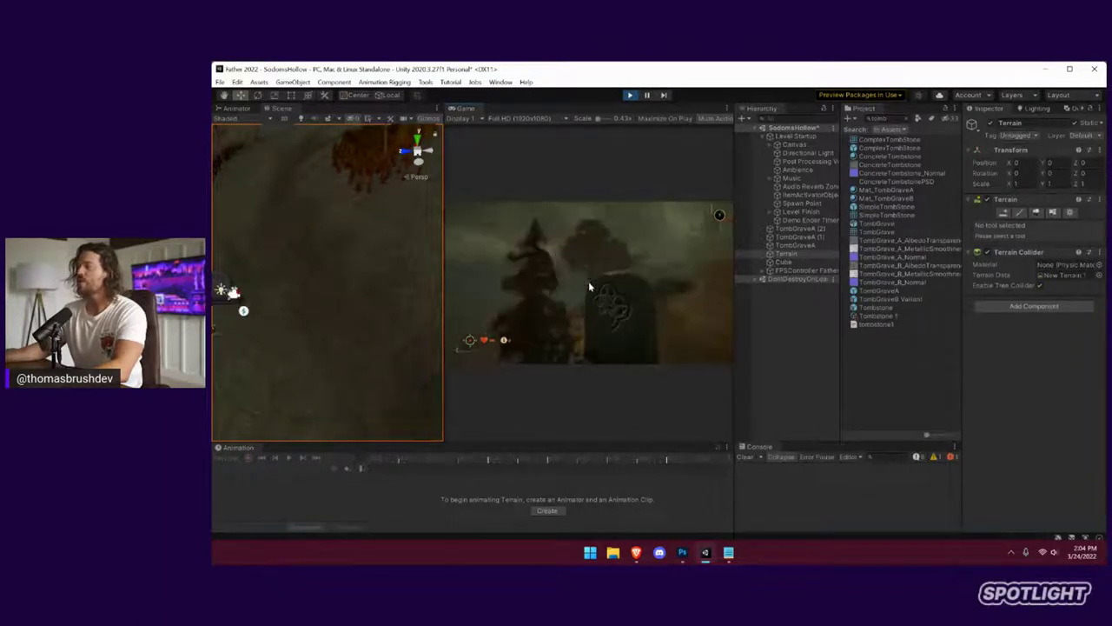
key(d)
key(w)
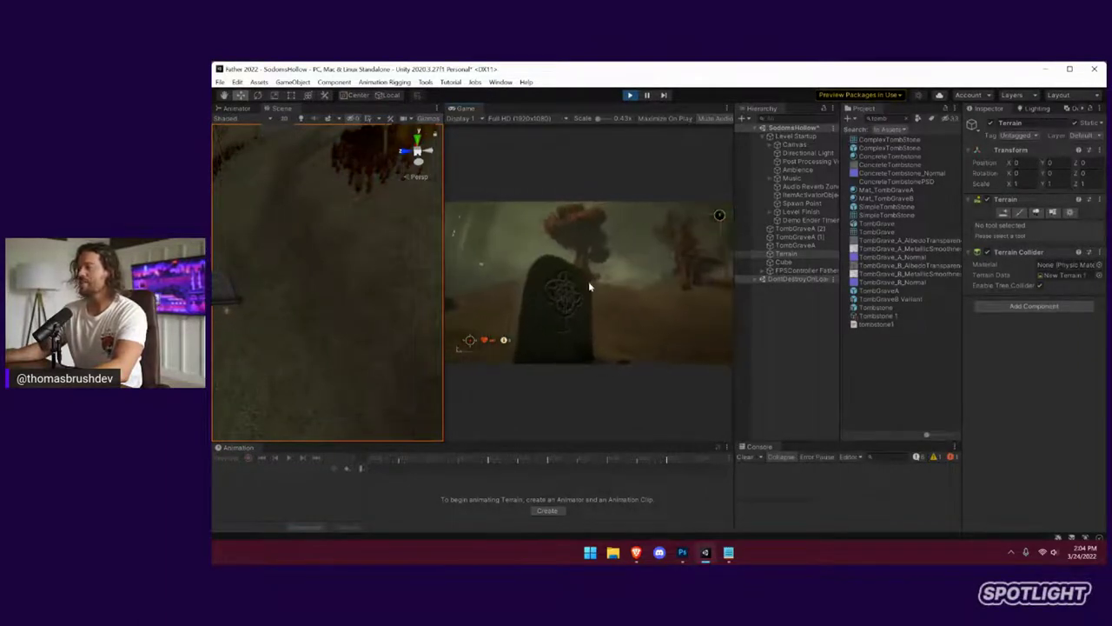
key(w)
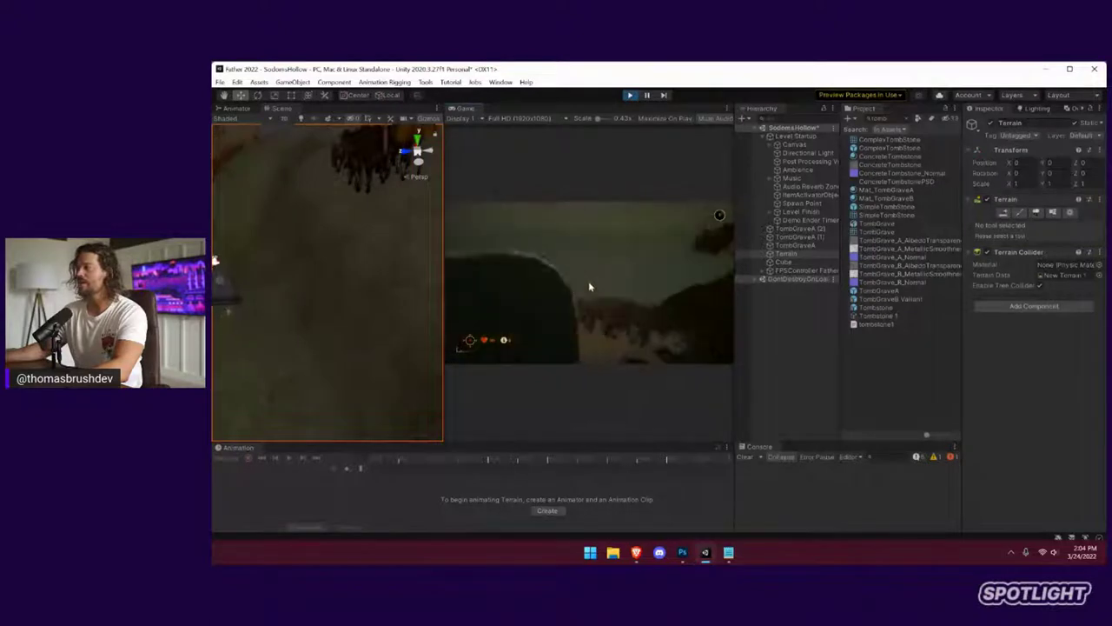
key(s)
key(w)
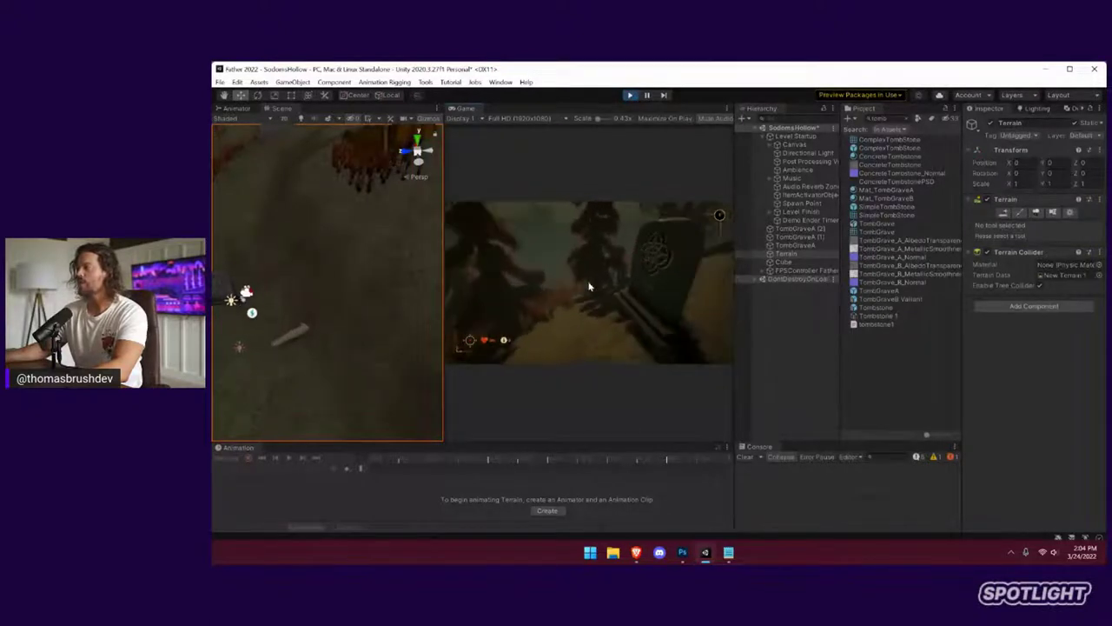
key(ctrl+p)
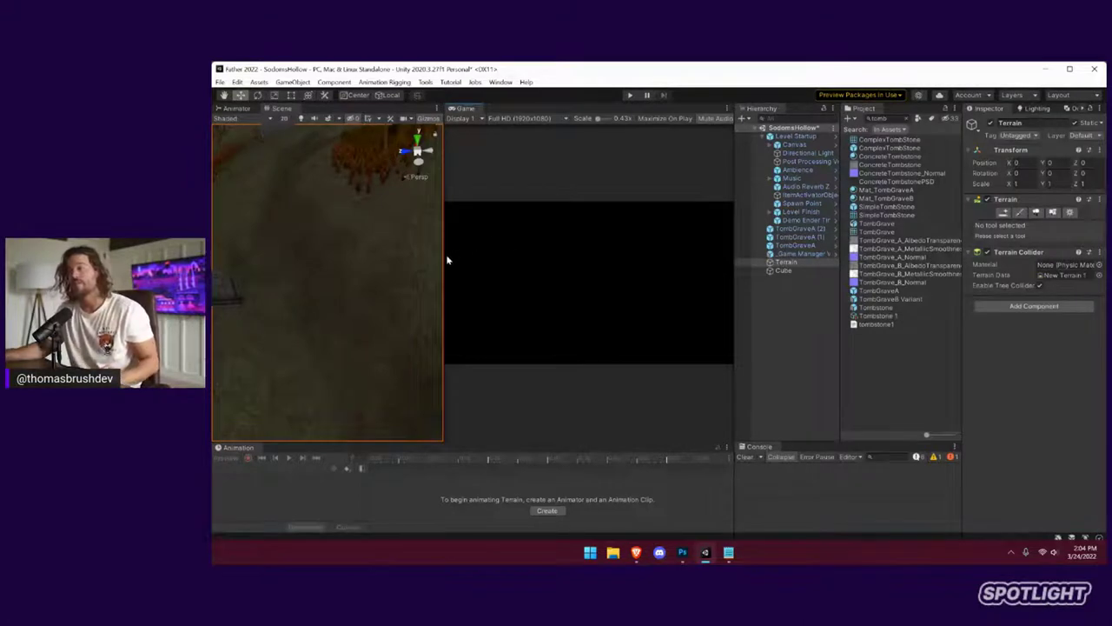
Widen the Scene view, look along the path toward the gravestones, and switch to the "How To Get Started" slide in Google Slides
drag(445, 259, 627, 257)
right_drag(488, 379, 463, 288)
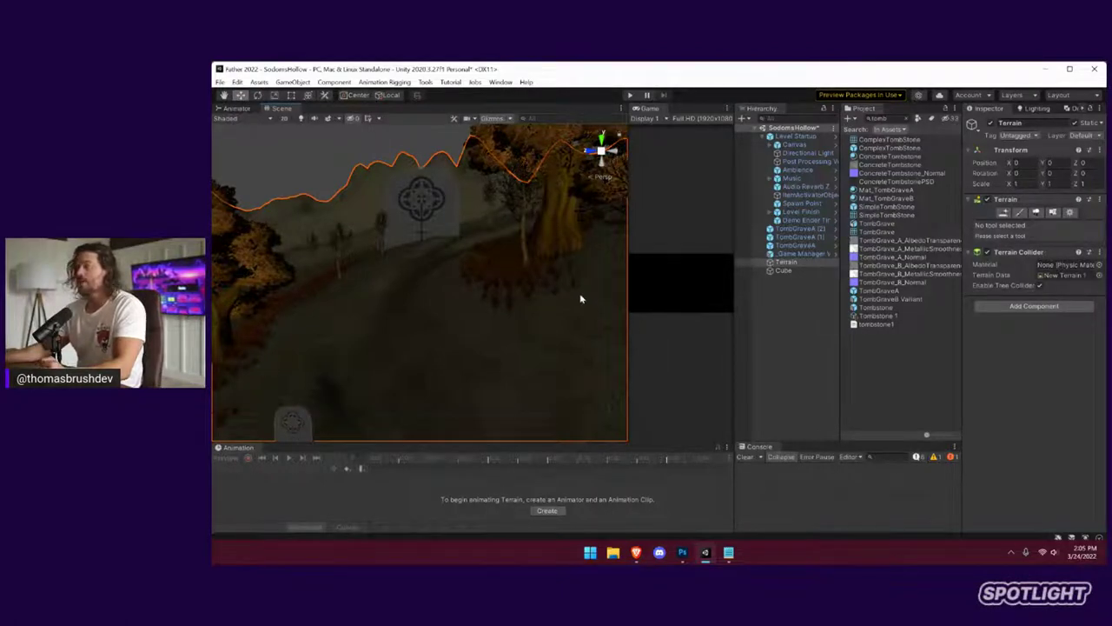
key(super+Tab)
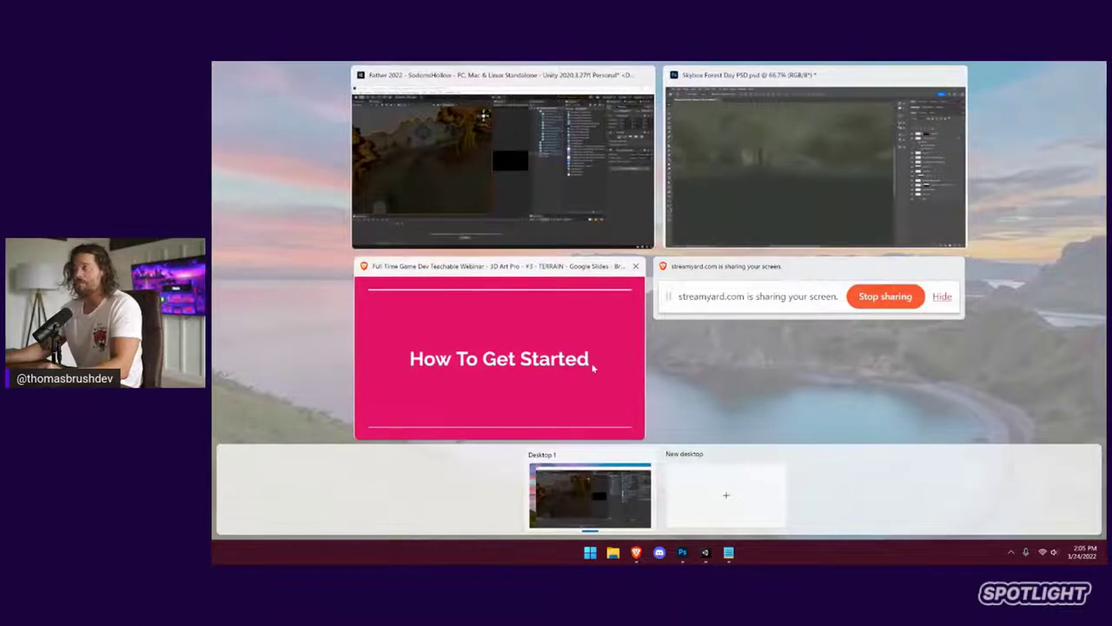
click(563, 335)
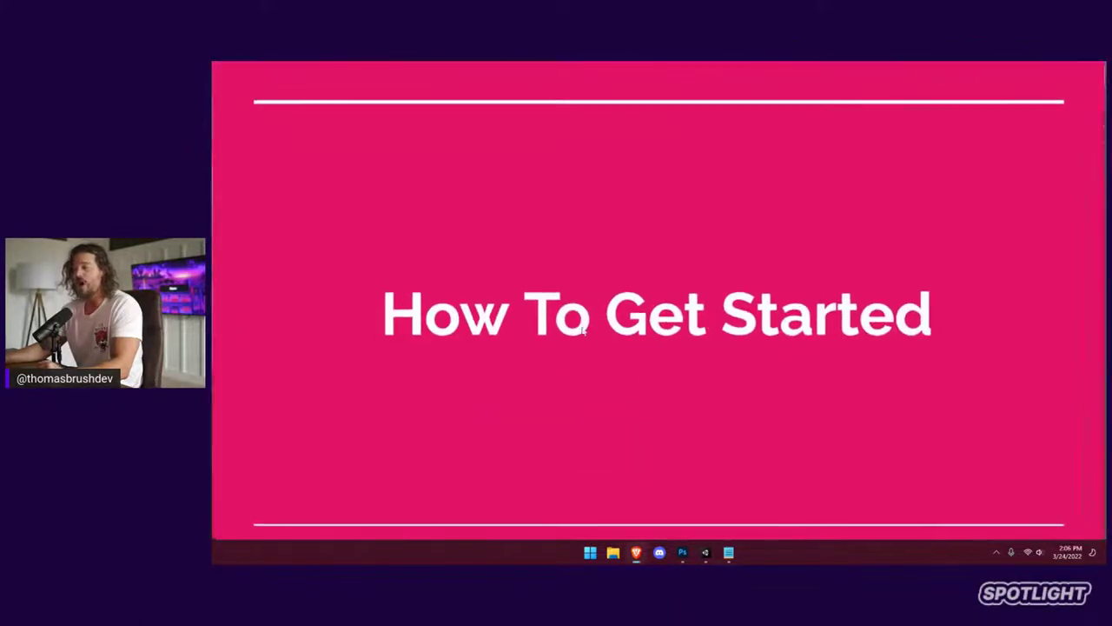